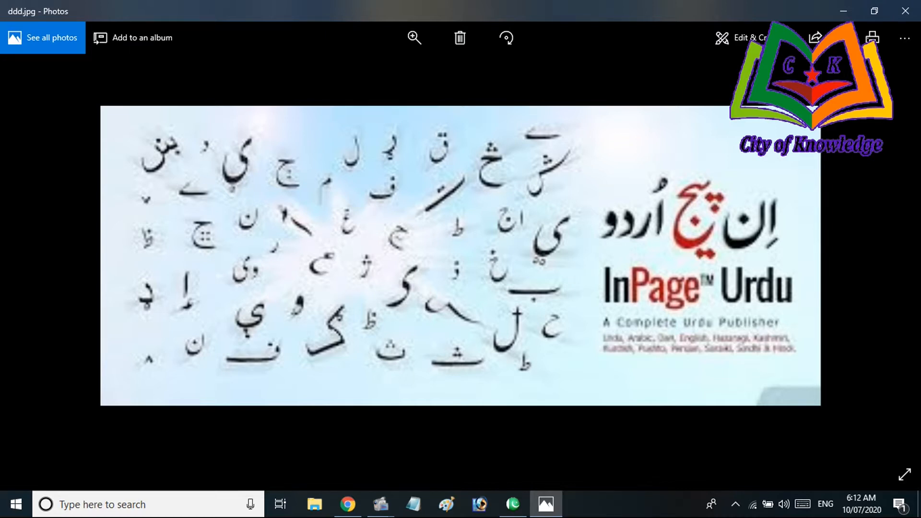
Step: Close the photo viewer, switch to Urdu InPage 2012 and create a new one-page A4 portrait document with the default settings
click(905, 11)
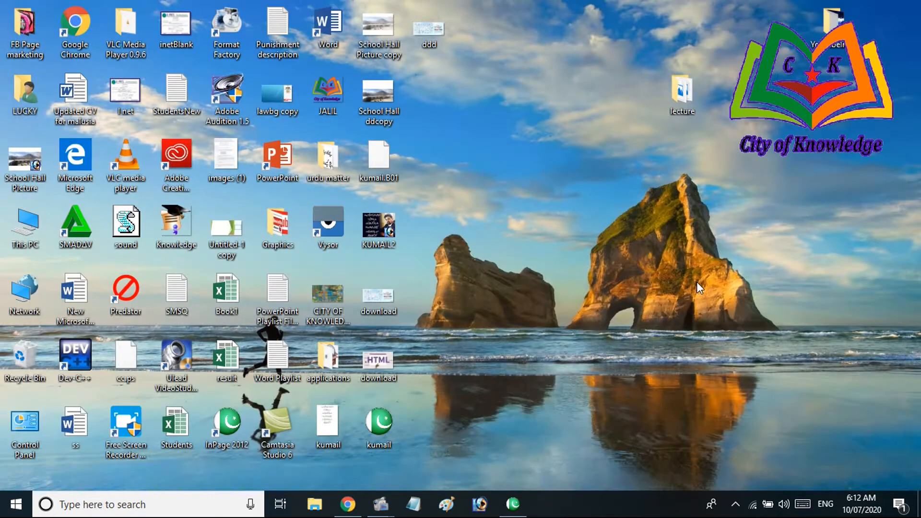
click(512, 505)
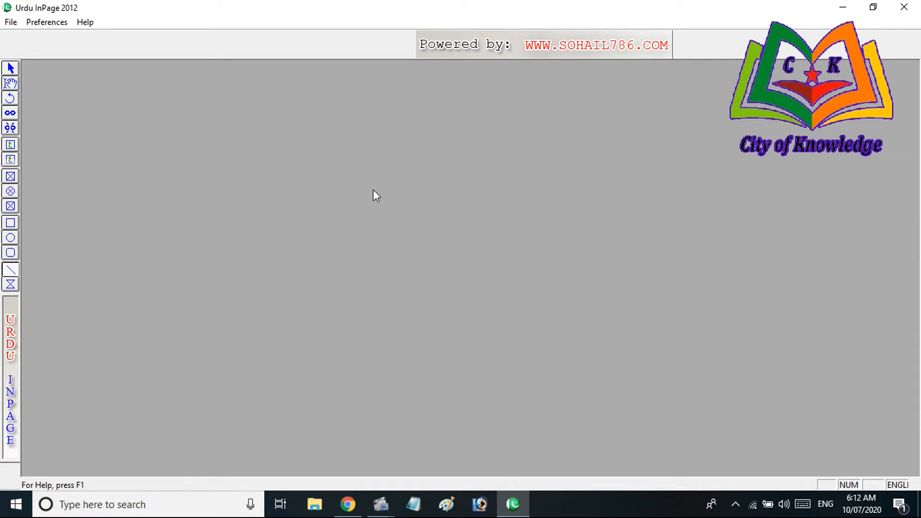
click(11, 23)
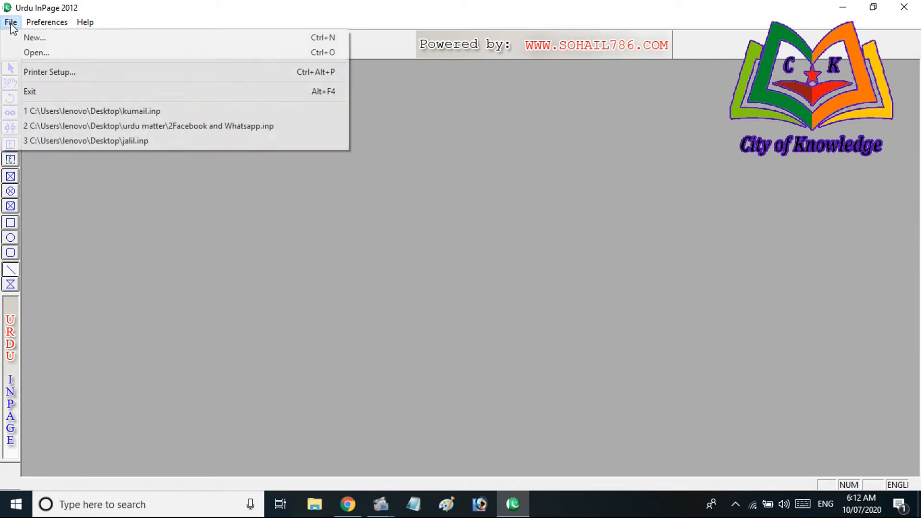
click(37, 41)
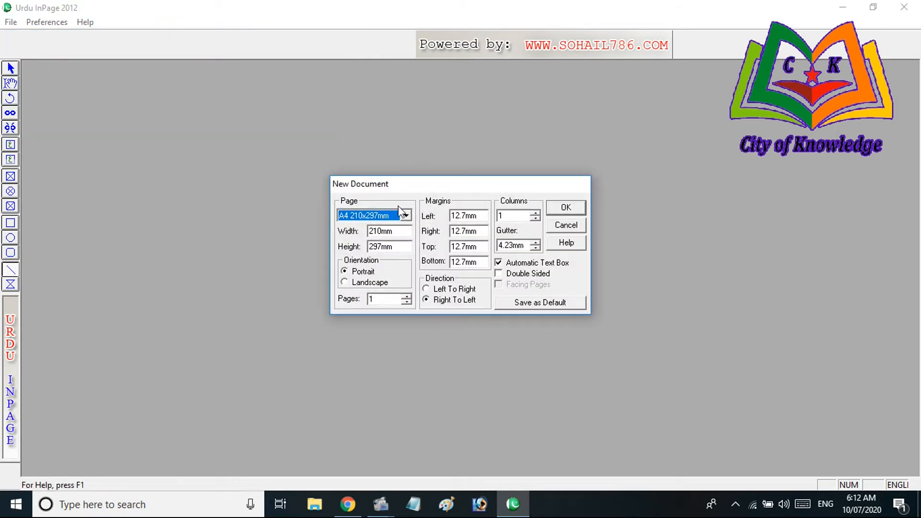
click(566, 208)
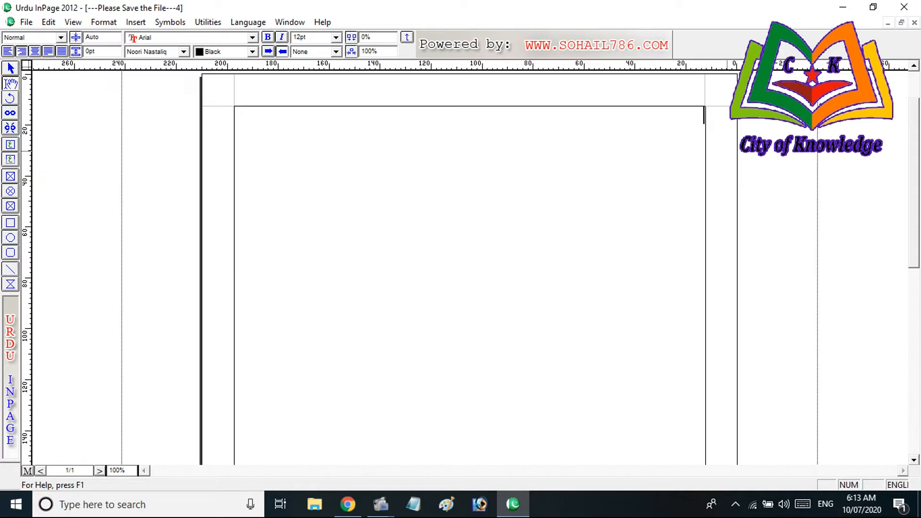
Step: Switch the typing language to Urdu, enter the line "کی بورڈ کی سٹنگ" and enlarge it to 30 pt
key(ctrl+space)
text(کی بورڈ کی سٹنگ)
key(ctrl+a)
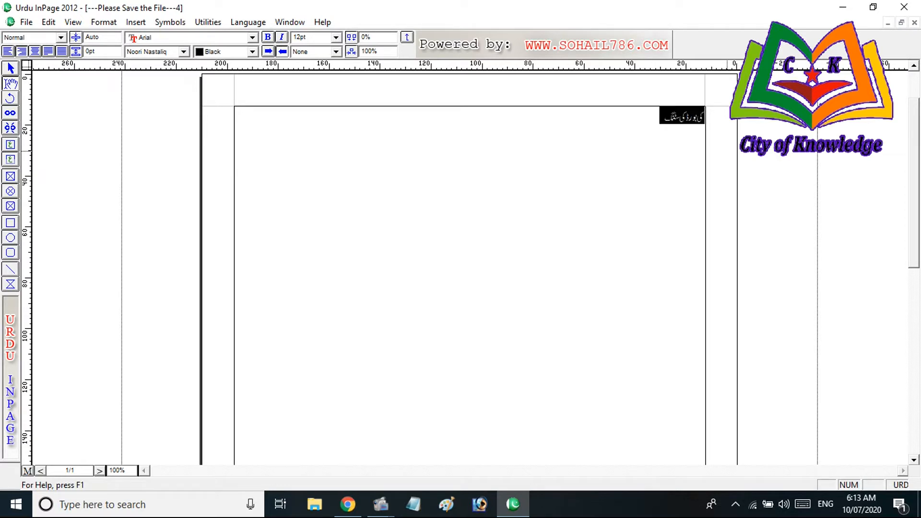
key(F12)
key(F12)
key(F12)
key(F12)
key(F12)
key(F12)
key(F12)
key(F12)
key(F12)
click(602, 129)
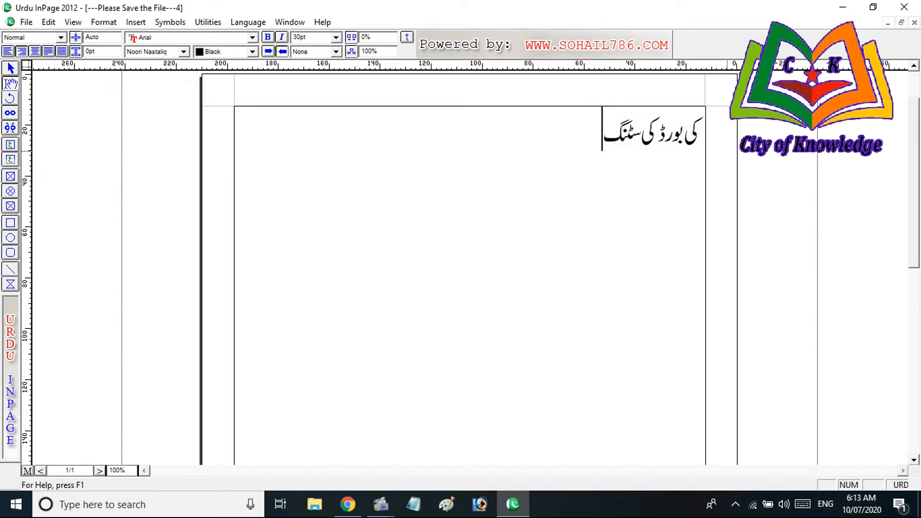
key(Return)
Step: Draw a straight line about 13 mm long across each of the page's four margins: top, left, right and bottom
click(11, 273)
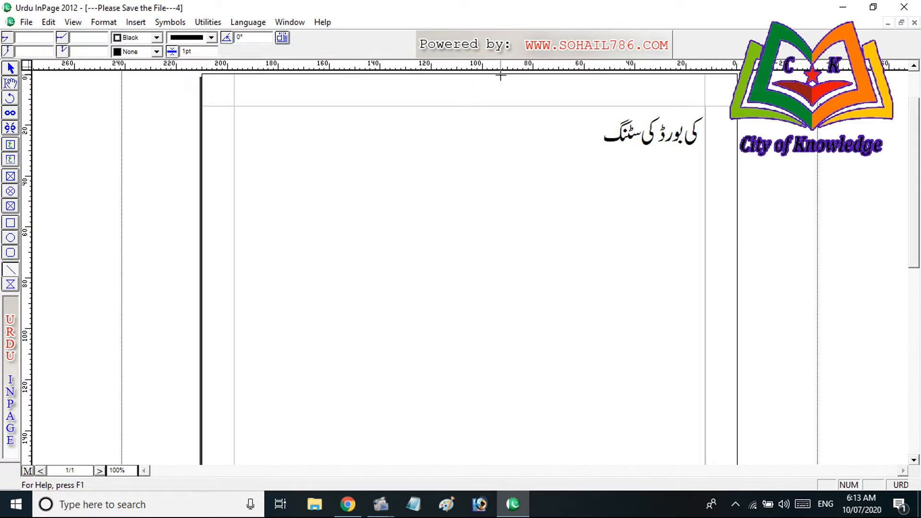
drag(500, 74, 500, 105)
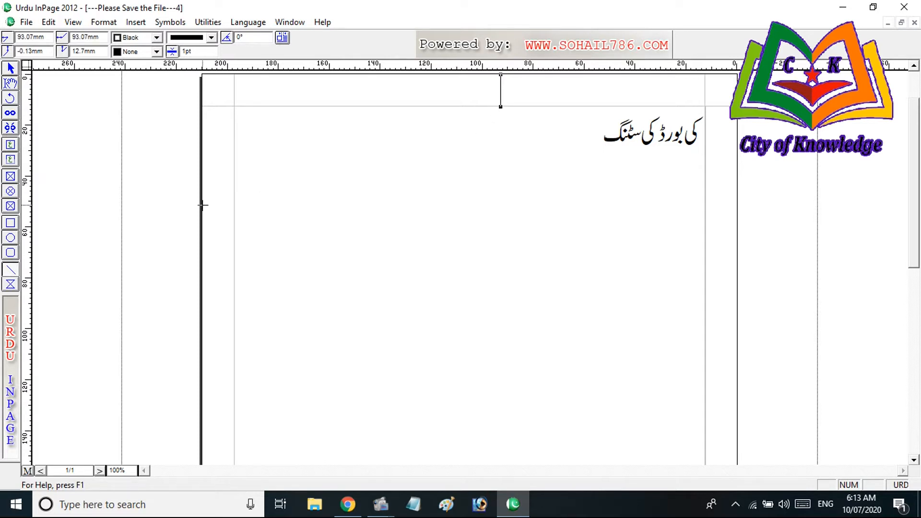
drag(201, 206, 235, 206)
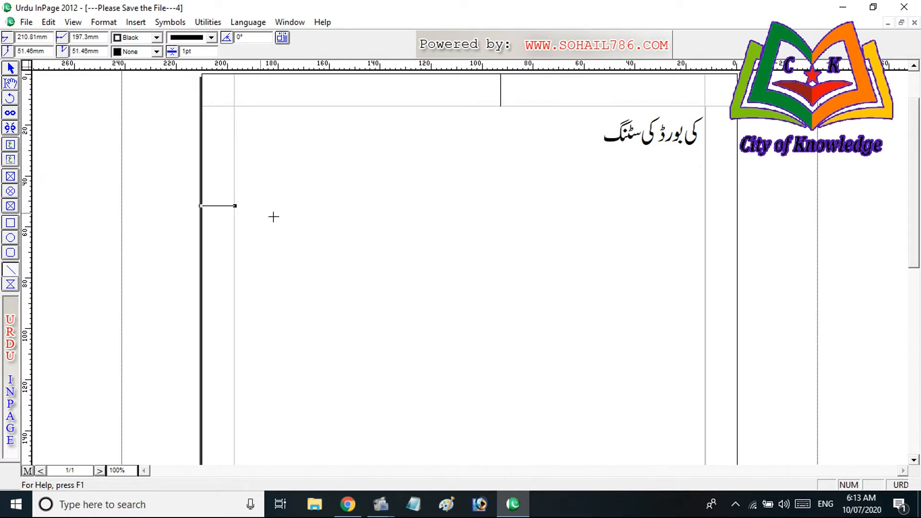
click(705, 239)
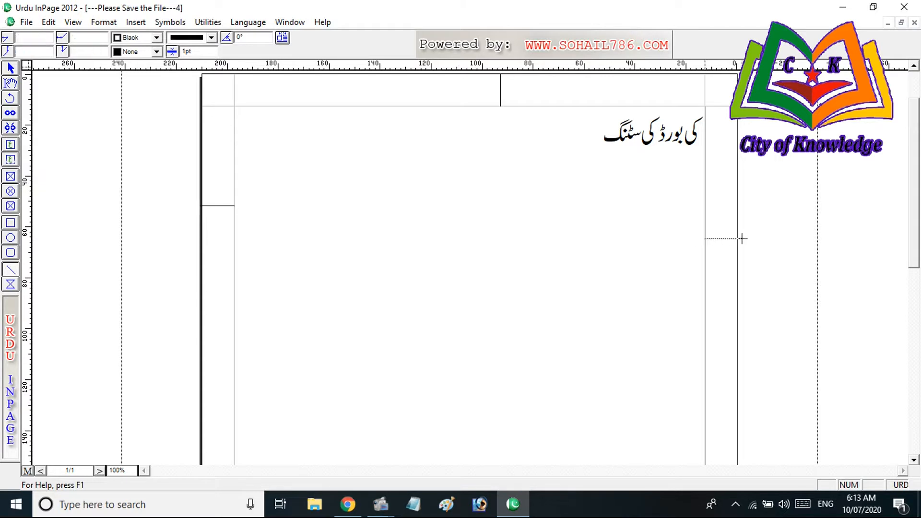
drag(913, 219, 912, 363)
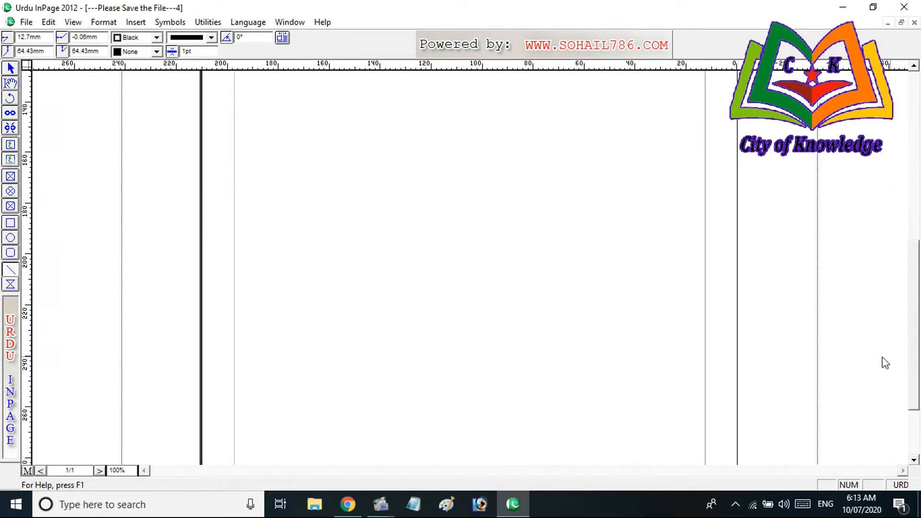
drag(918, 303, 918, 348)
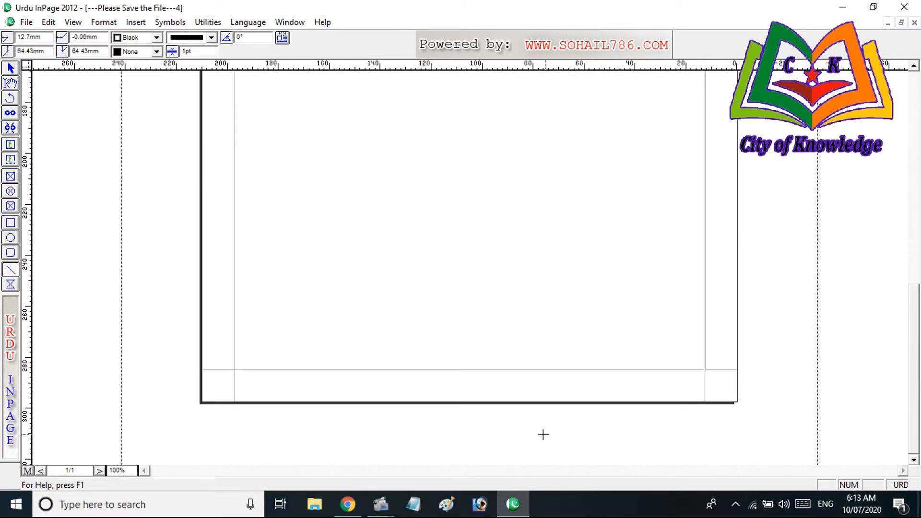
drag(486, 402, 485, 370)
Step: Add two more lines of text, "کالمز کی سٹنگ" and "گٹر", below the existing Urdu line
drag(914, 439, 887, 222)
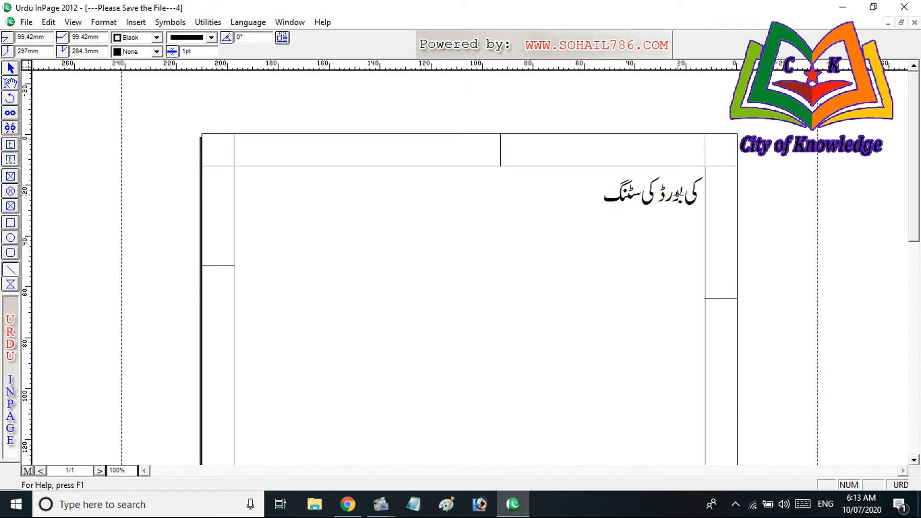
click(10, 84)
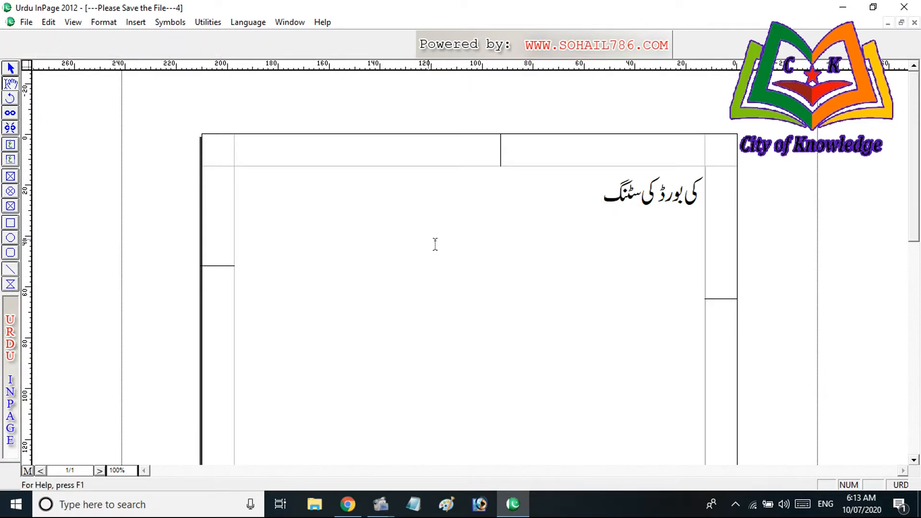
click(597, 202)
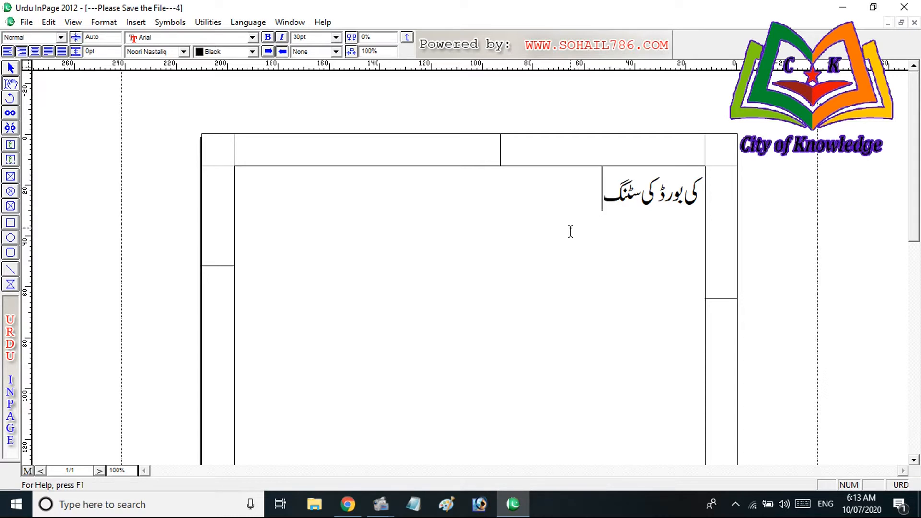
key(Return)
text(کالمز کی سٹنگ)
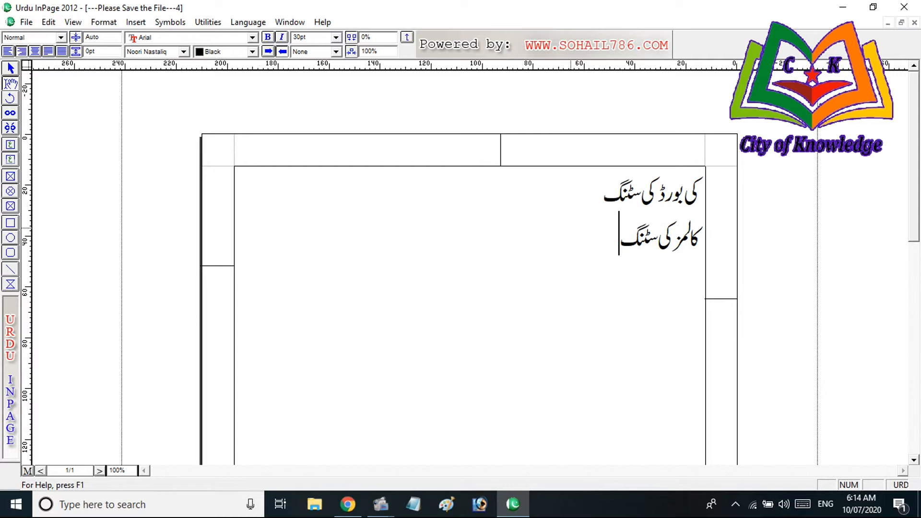
key(Return)
text(گٹر)
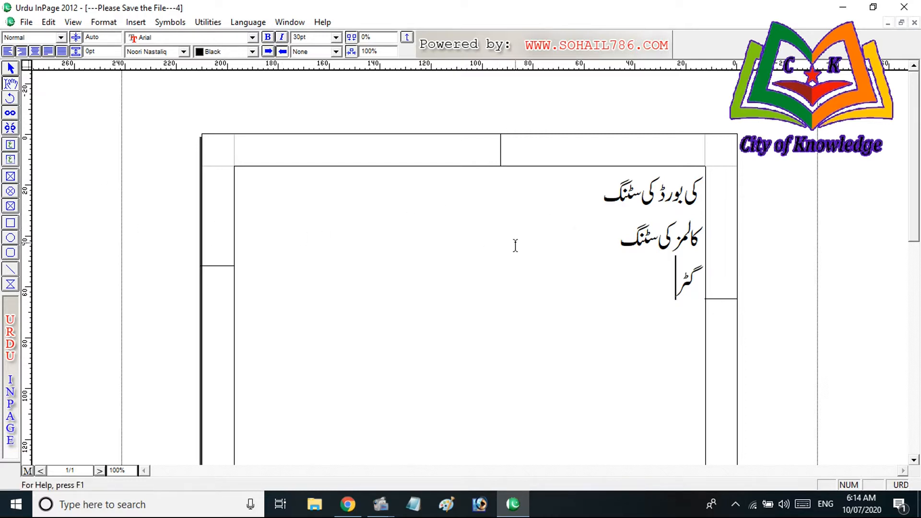
Step: Illustrate a column gutter with two vertical lines joined by a horizontal line with slanted end ticks, and close the document
click(501, 185)
click(10, 269)
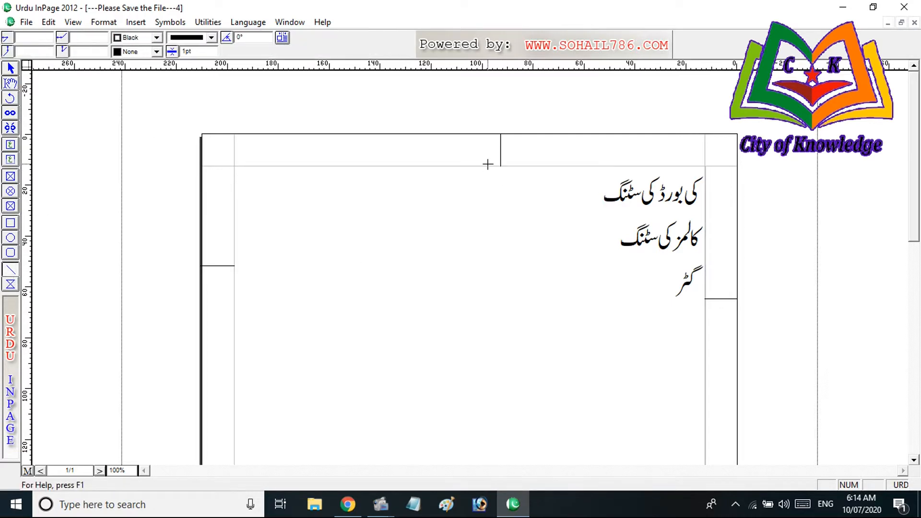
mouse_move(488, 164)
mouse_down()
mouse_move(479, 269)
mouse_move(488, 304)
mouse_up()
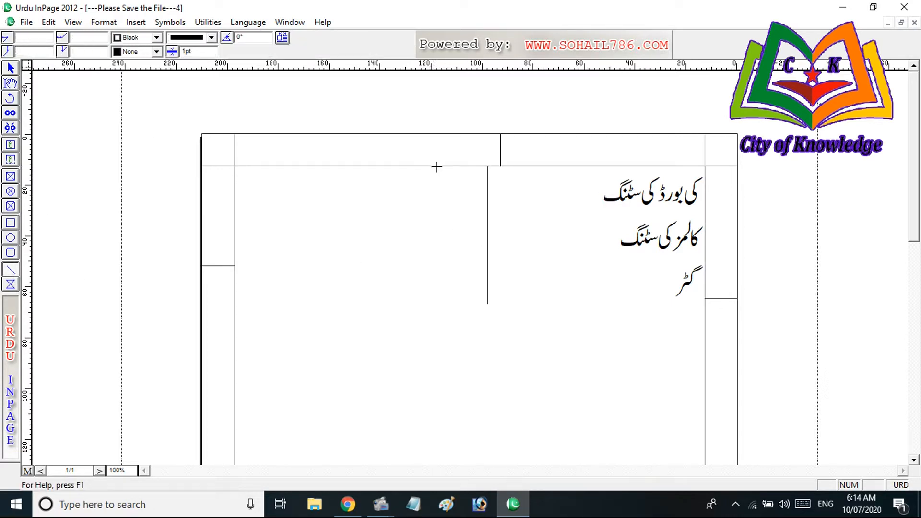
drag(437, 167, 437, 329)
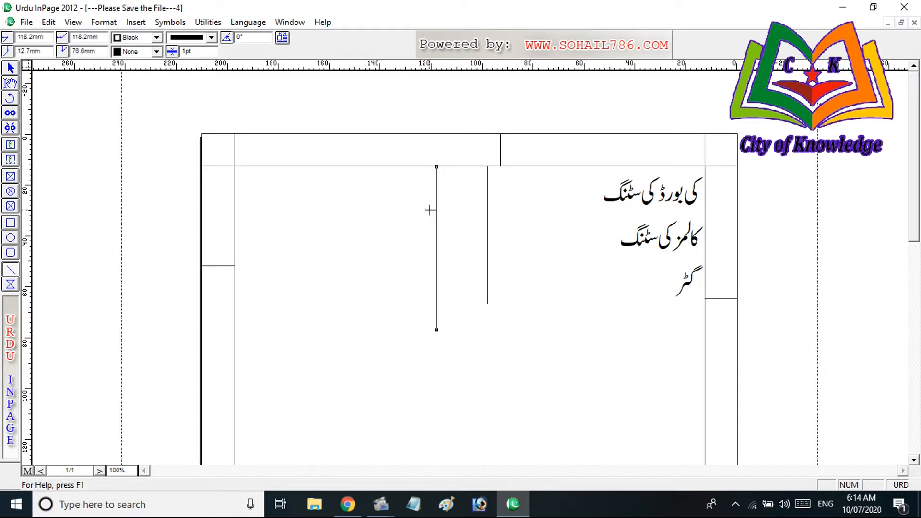
mouse_move(437, 211)
mouse_down()
mouse_move(489, 211)
mouse_move(430, 218)
mouse_up()
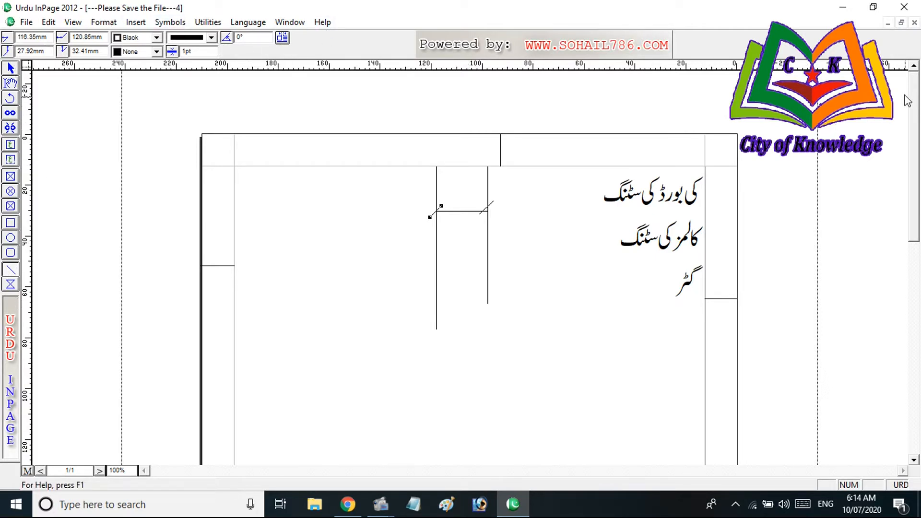
click(914, 23)
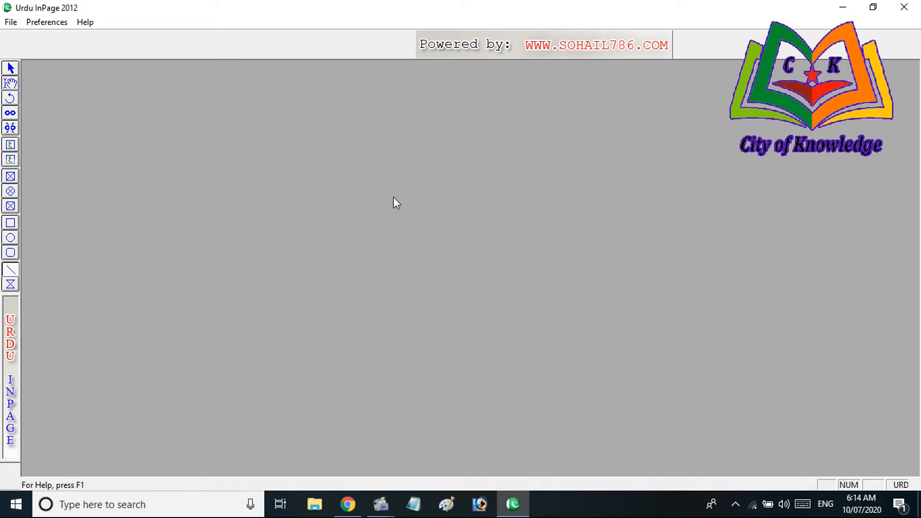
Step: View the key layout of the Phonetic keyboard from the keyboard preferences and leave them without applying the choice
click(56, 22)
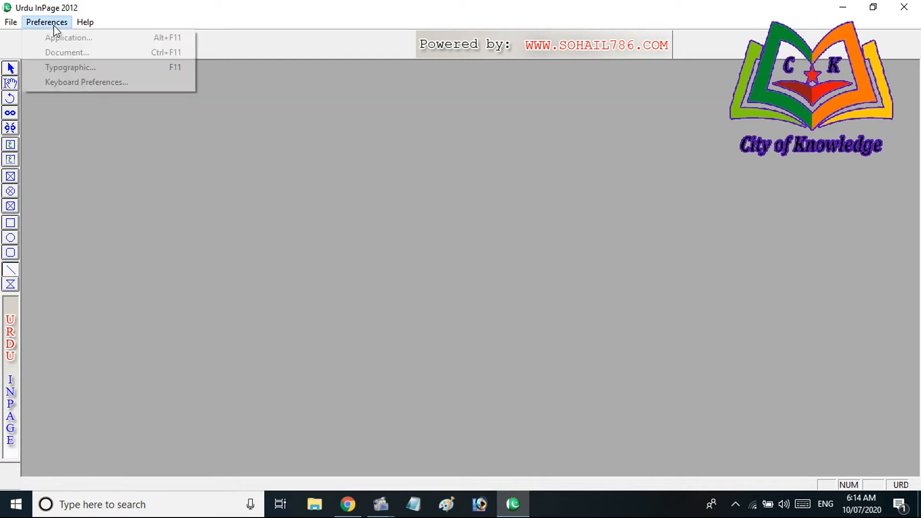
click(84, 82)
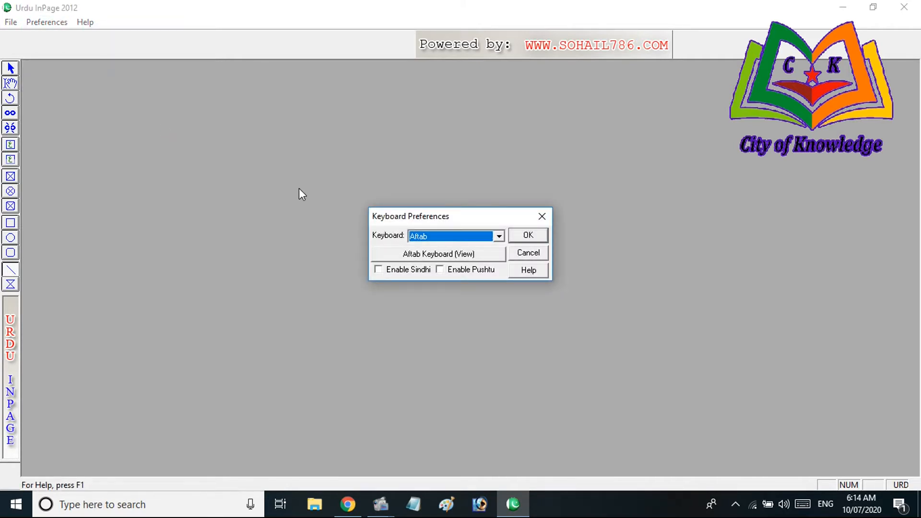
click(500, 236)
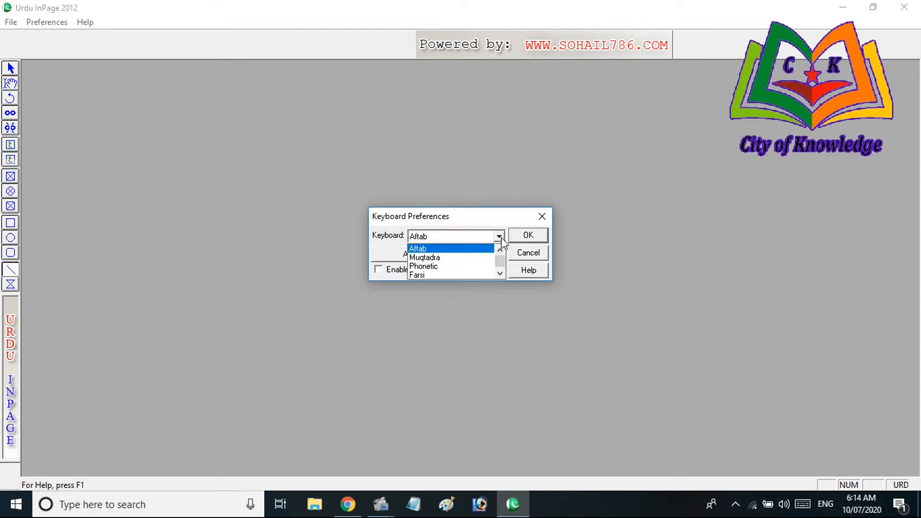
click(500, 252)
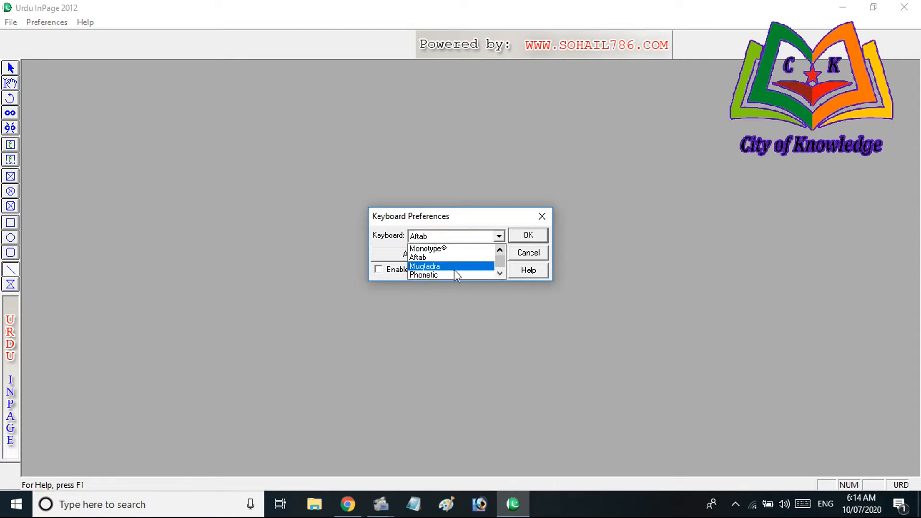
click(437, 274)
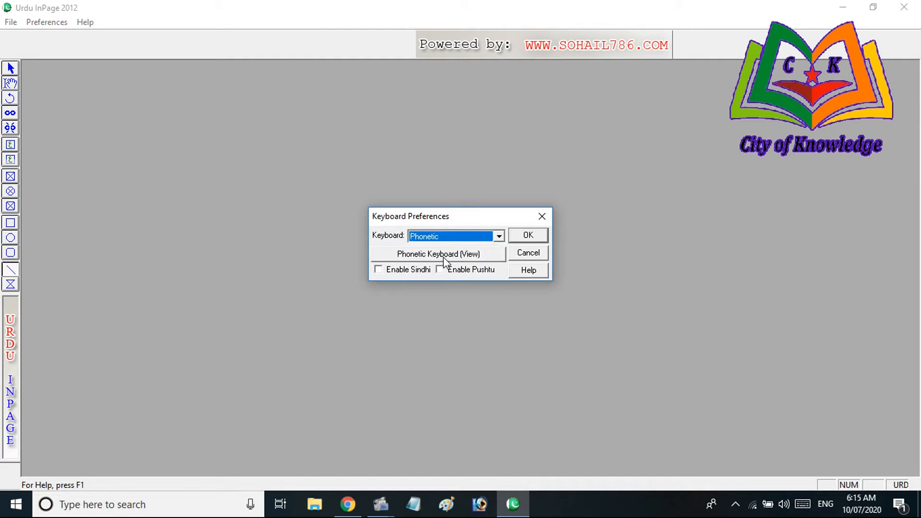
click(443, 257)
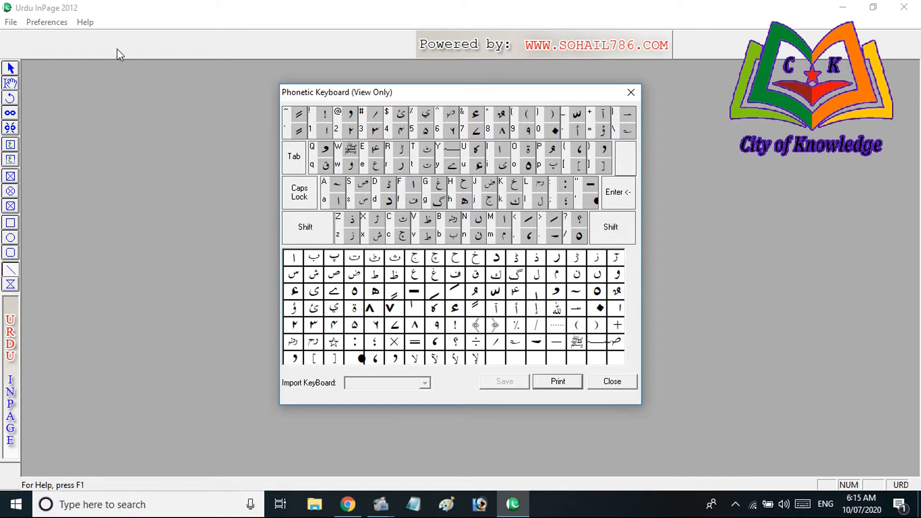
click(626, 382)
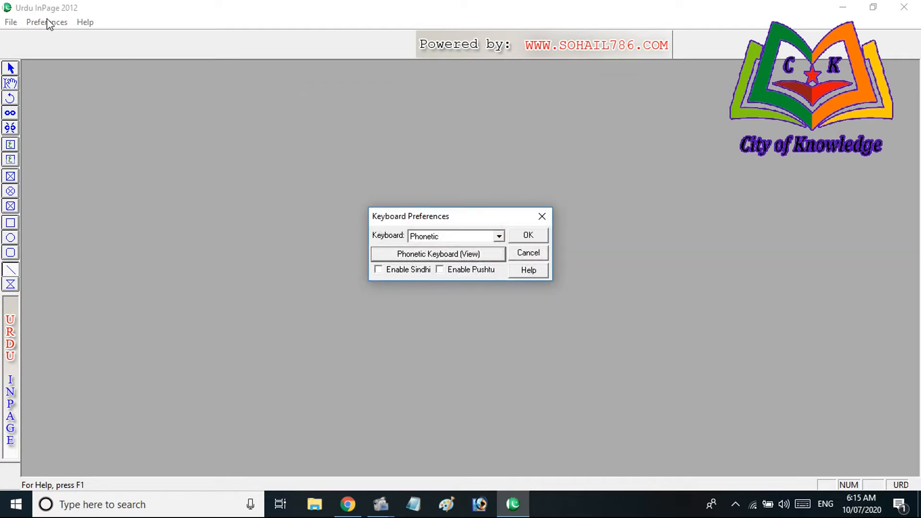
click(541, 250)
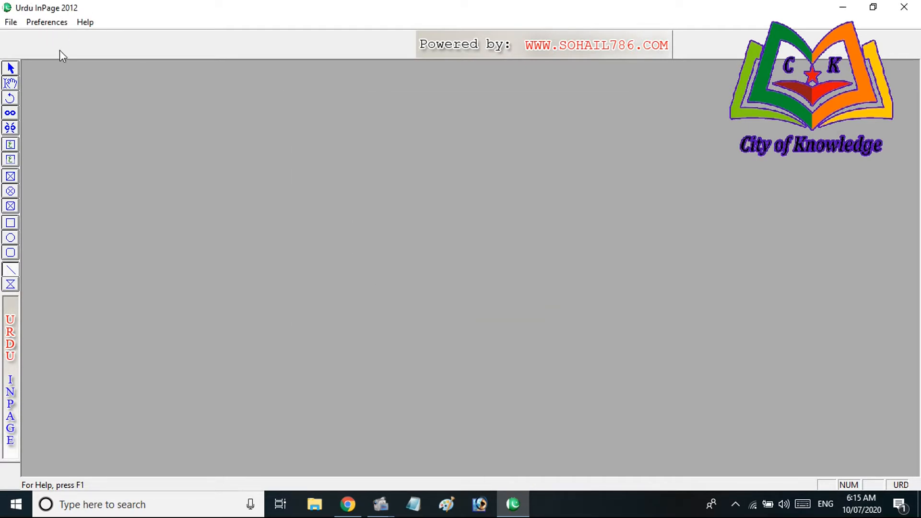
Step: Reopen the keyboard preferences and view the key layout of the Aftab keyboard
click(48, 22)
click(83, 81)
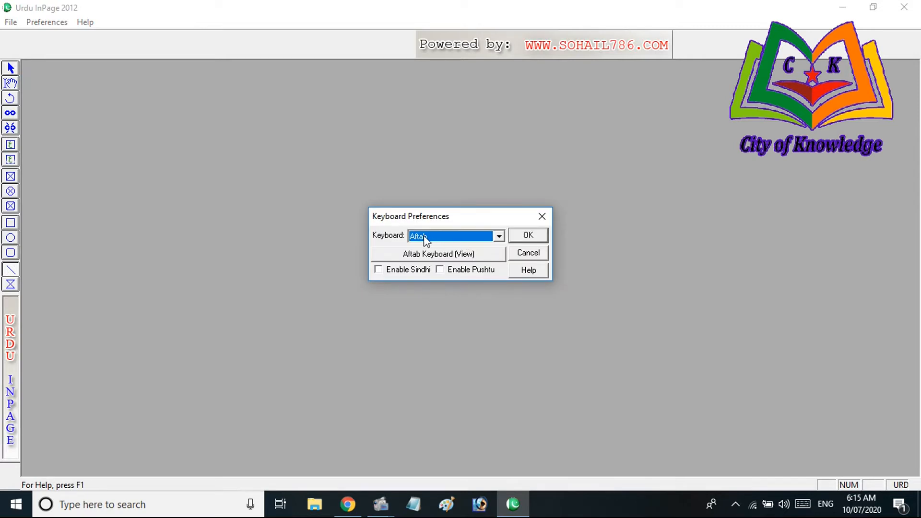
click(434, 255)
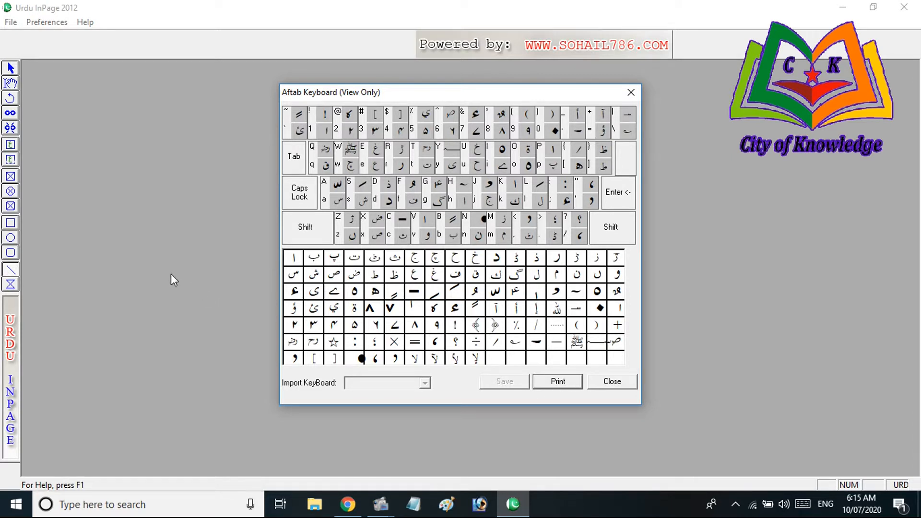
click(613, 382)
Step: Select the Aftab keyboard in the keyboard preferences, view its key layout, and apply the choice
click(499, 236)
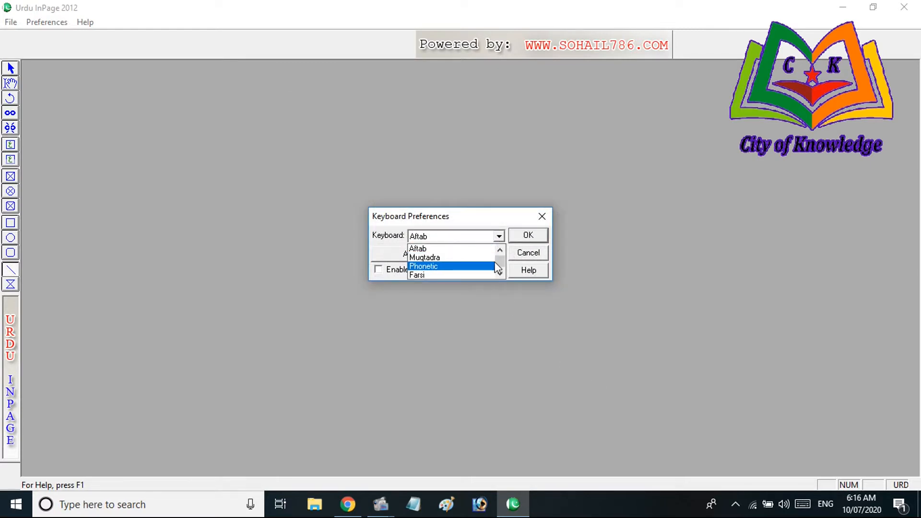
click(500, 250)
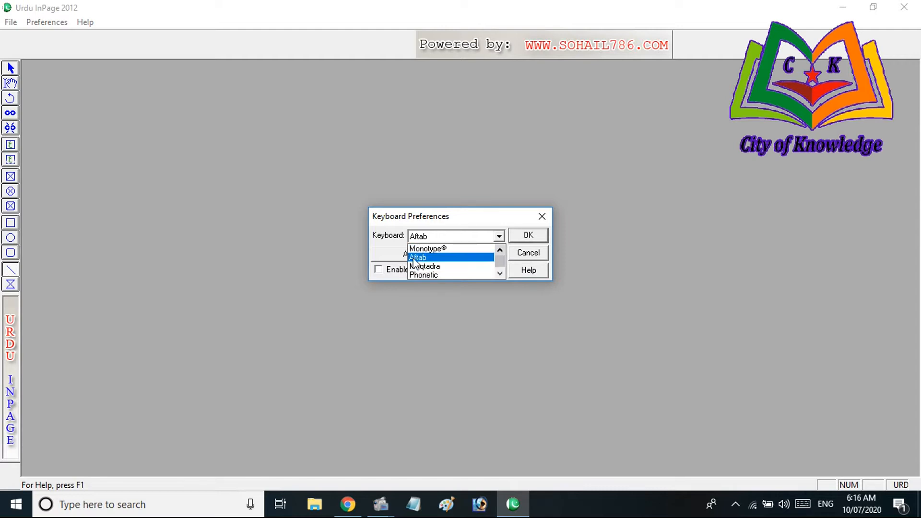
click(418, 258)
click(465, 259)
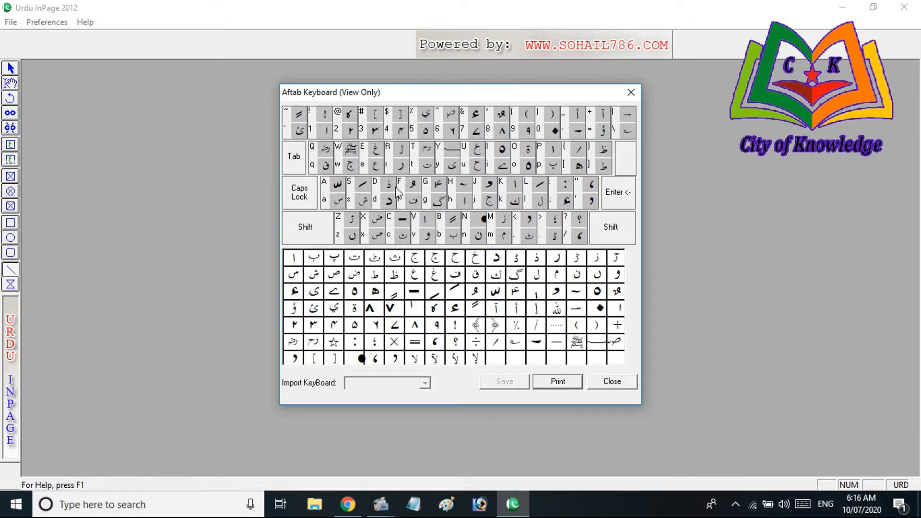
click(621, 382)
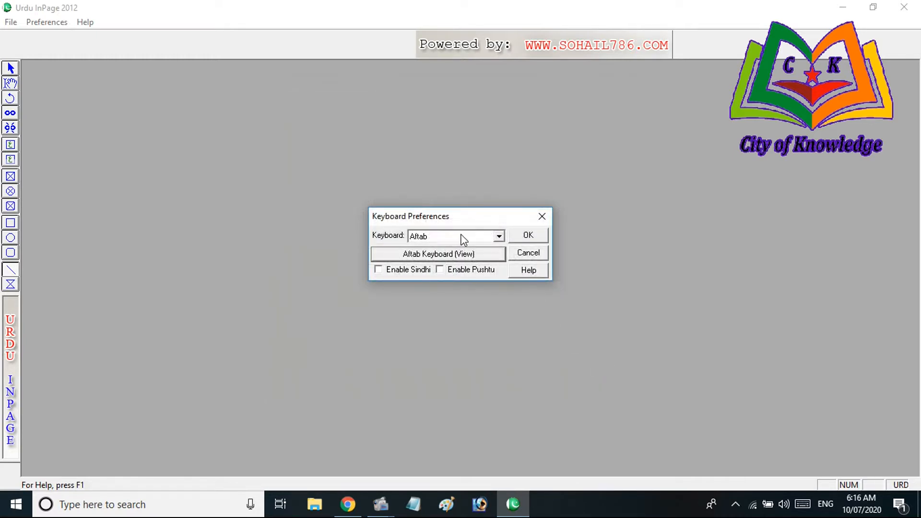
click(523, 237)
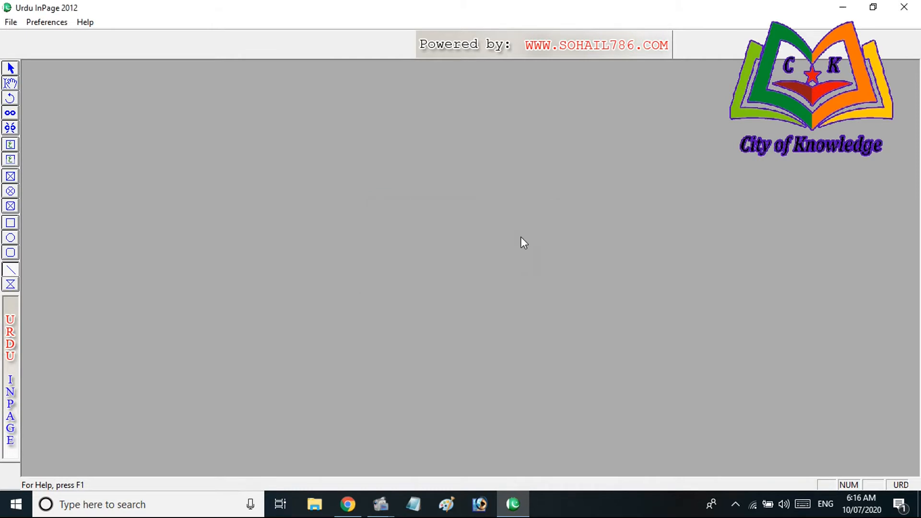
click(57, 23)
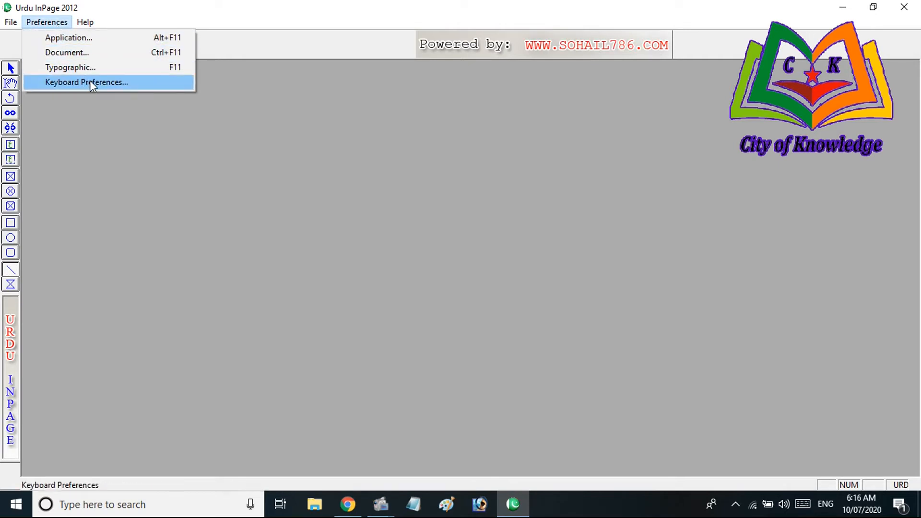
click(64, 115)
click(45, 27)
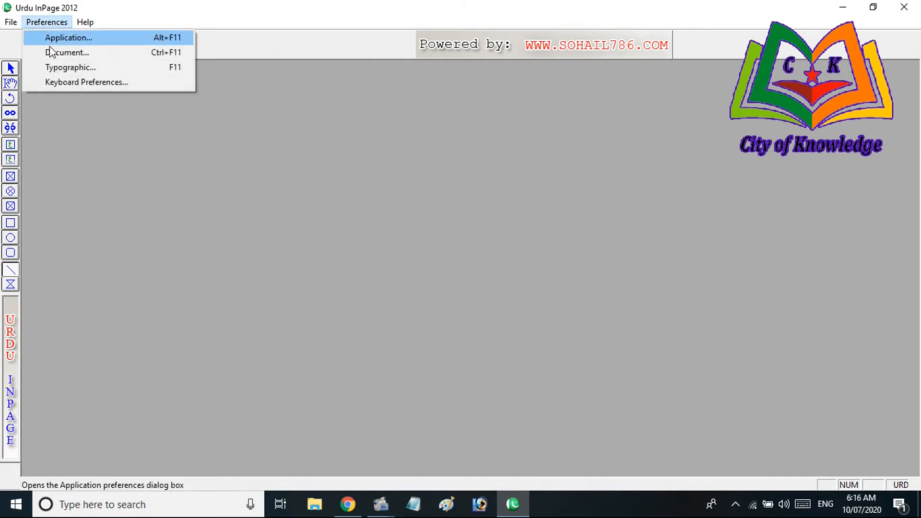
click(107, 111)
Step: Start a new document and look through the available page sizes, keeping A4 210x297mm
click(11, 22)
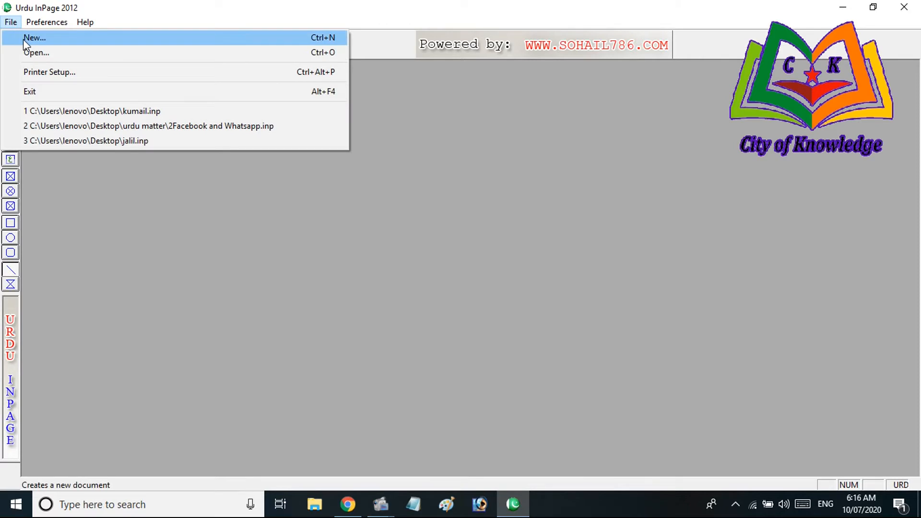
click(23, 38)
drag(367, 184, 362, 164)
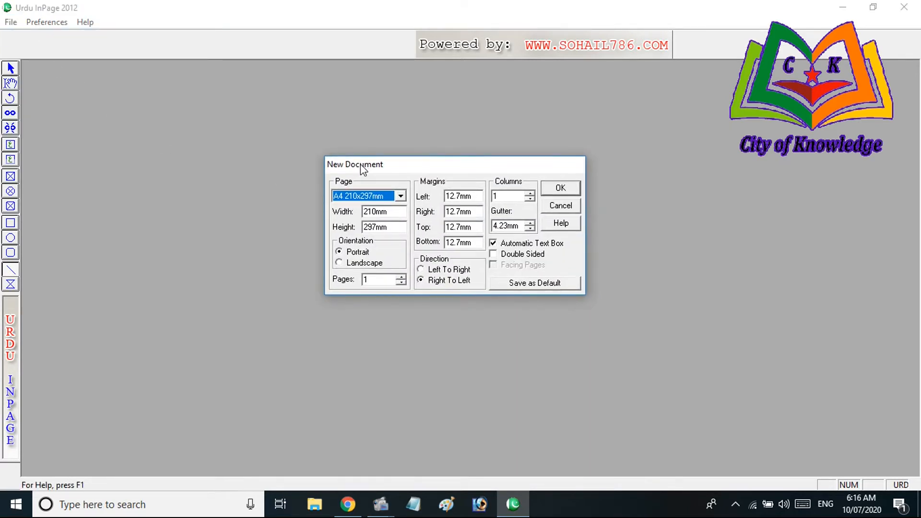
click(401, 196)
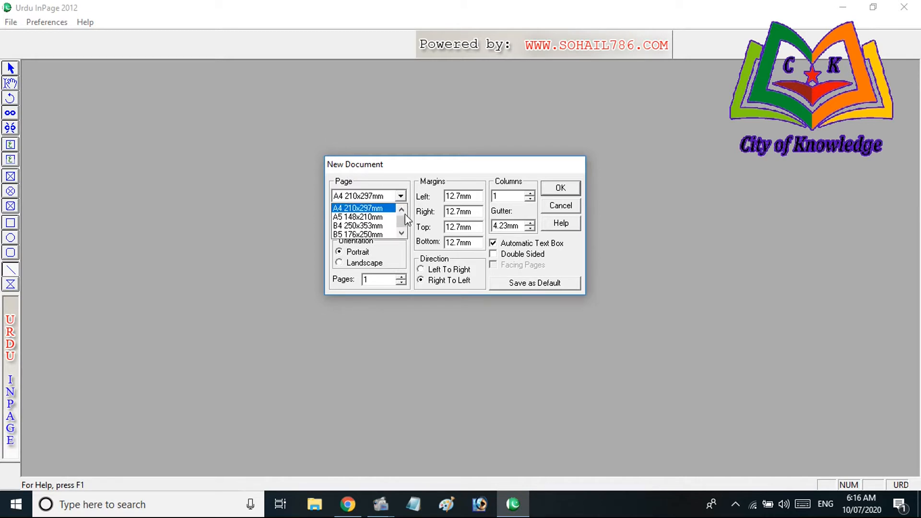
click(403, 214)
scroll(402, 213, up, 5)
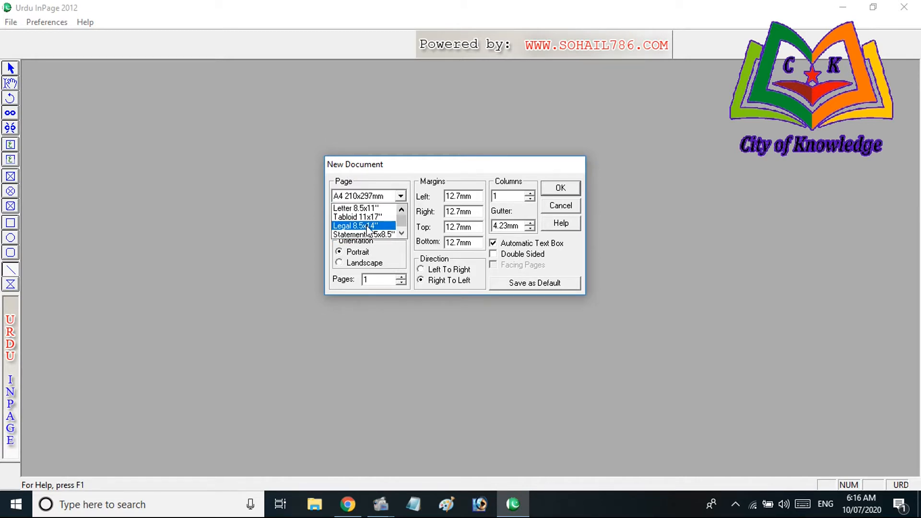
scroll(368, 229, down, 3)
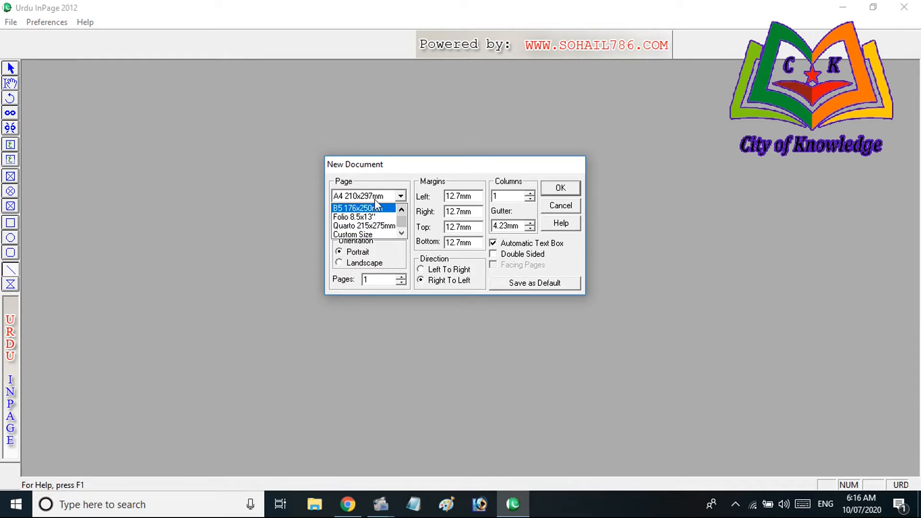
scroll(381, 228, up, 3)
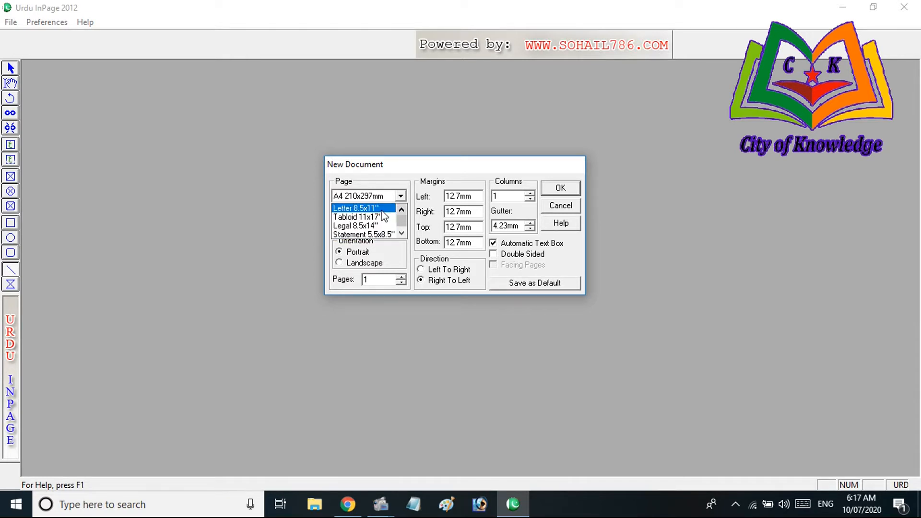
click(377, 166)
drag(377, 164, 379, 159)
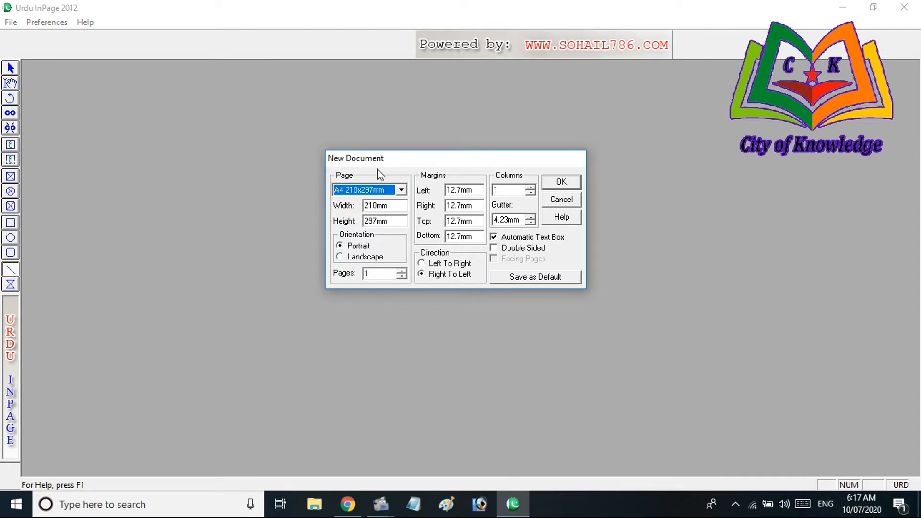
Step: Try the Landscape orientation, restore Portrait, and review the page count and margin settings
click(346, 259)
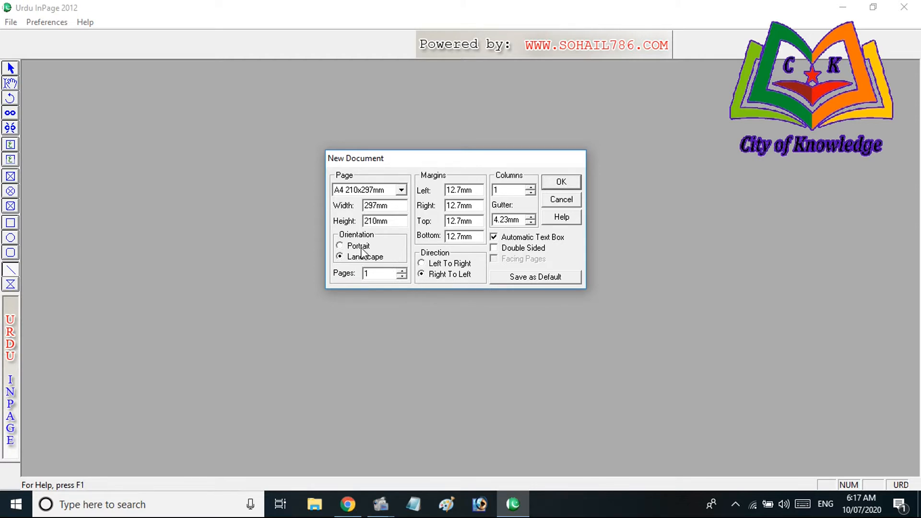
click(341, 246)
drag(365, 274, 386, 275)
drag(480, 190, 444, 237)
click(472, 206)
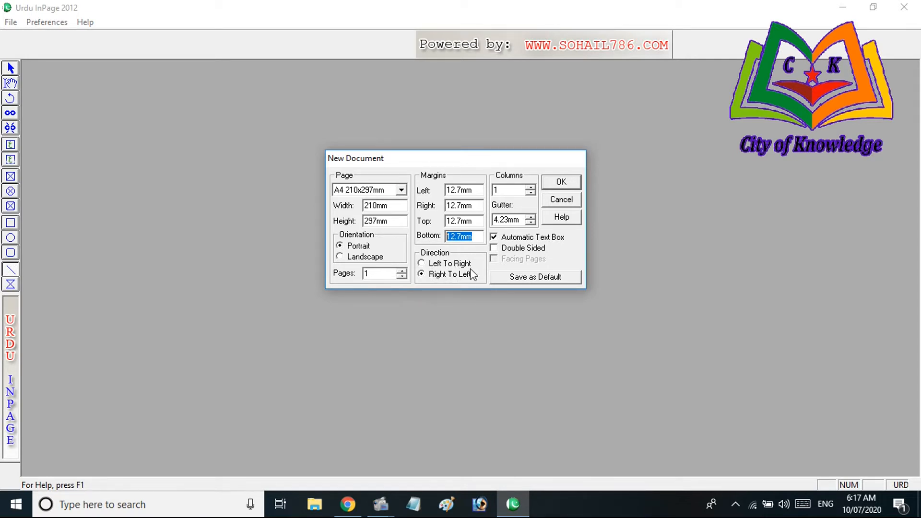
Step: Set the new document to 2 columns, review the gutter setting, and create the document
double_click(502, 190)
click(531, 188)
click(531, 188)
click(531, 188)
click(531, 188)
click(531, 192)
drag(522, 221, 491, 221)
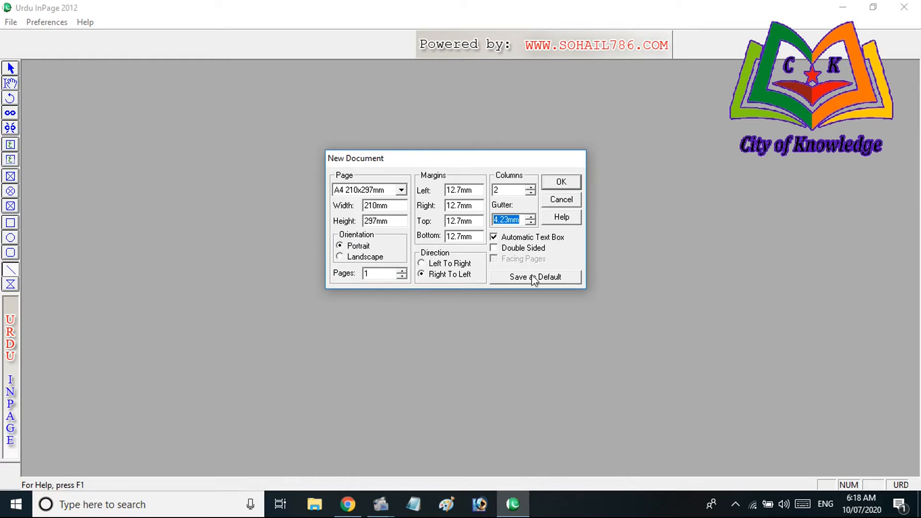
click(531, 217)
click(560, 185)
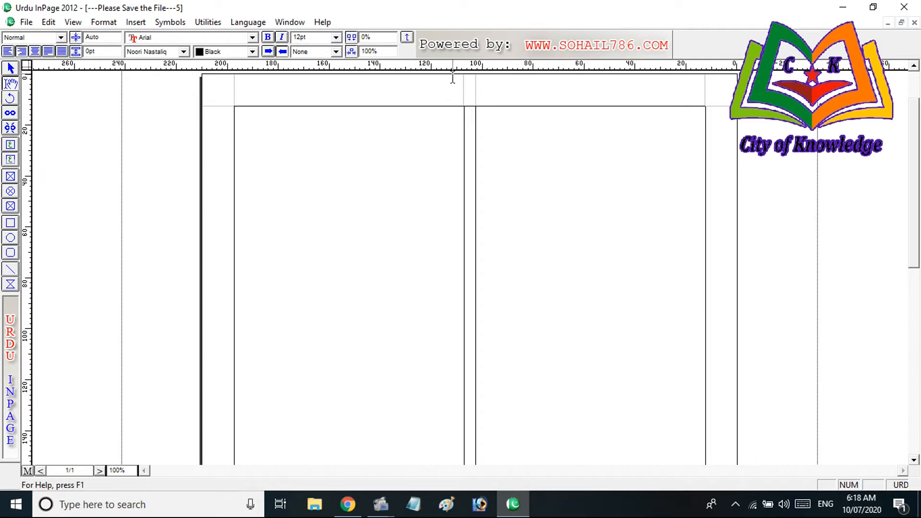
Step: Enter "شروع اللہ کے نام سے جو نہایت مہربان اور نہایت رحم والا ہے۔" in the page's right-hand column
drag(917, 228, 916, 406)
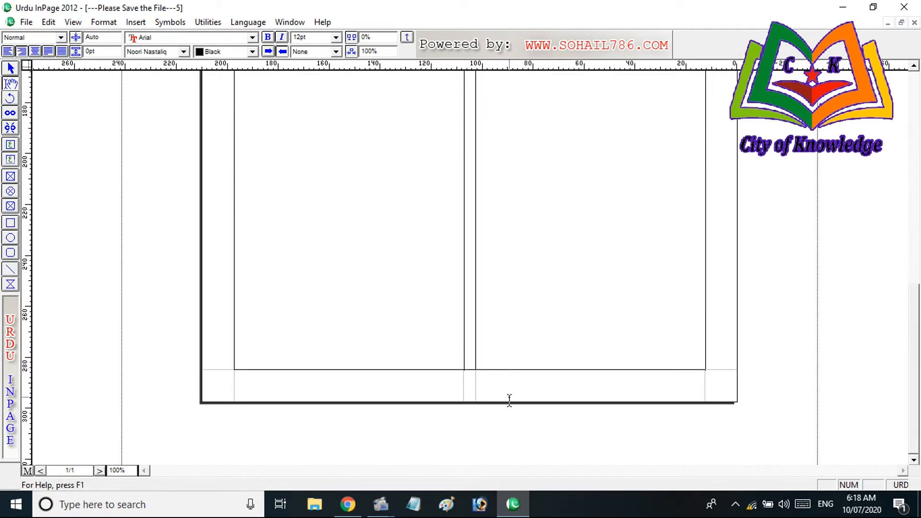
drag(912, 379, 919, 126)
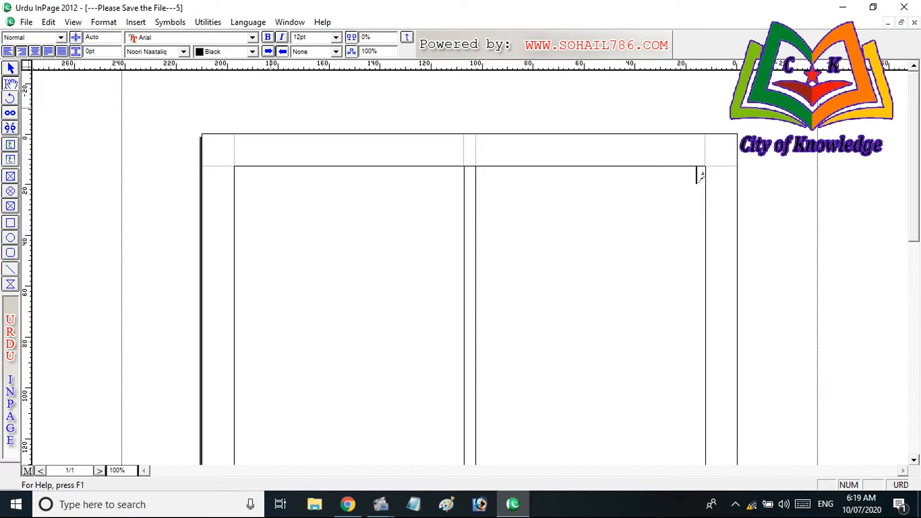
text(شروع اللہ کے نام سے جو نہایت مہربان اور ن)
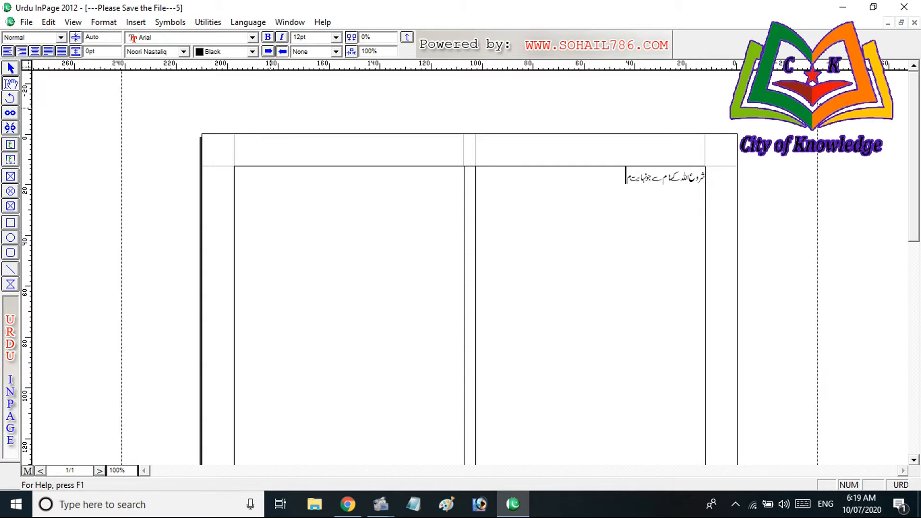
text(ہایت رحم والا ہے۔)
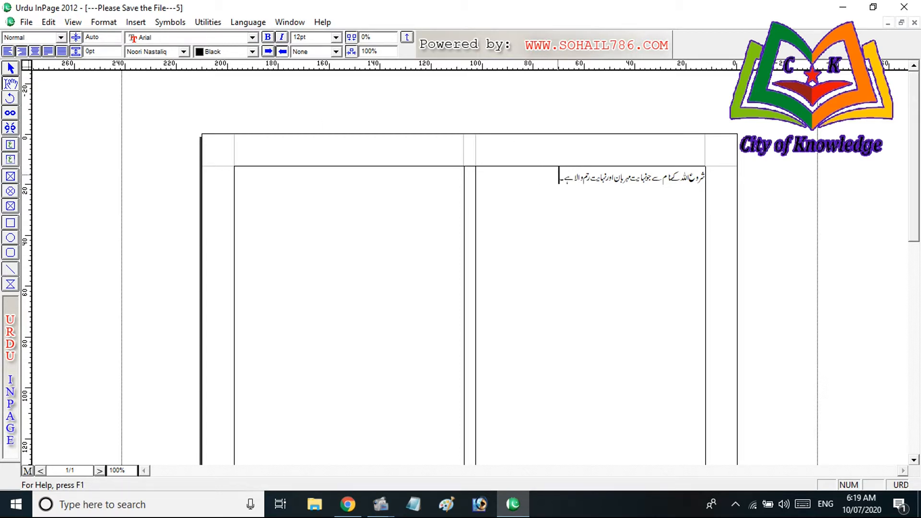
Step: View the Aftab key layout from the open document's keyboard preferences and leave them without changes
click(49, 22)
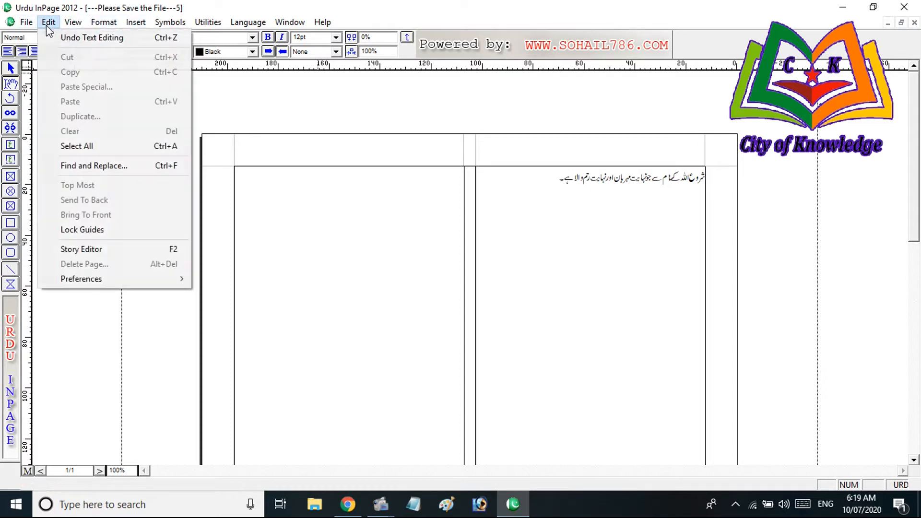
mouse_move(135, 281)
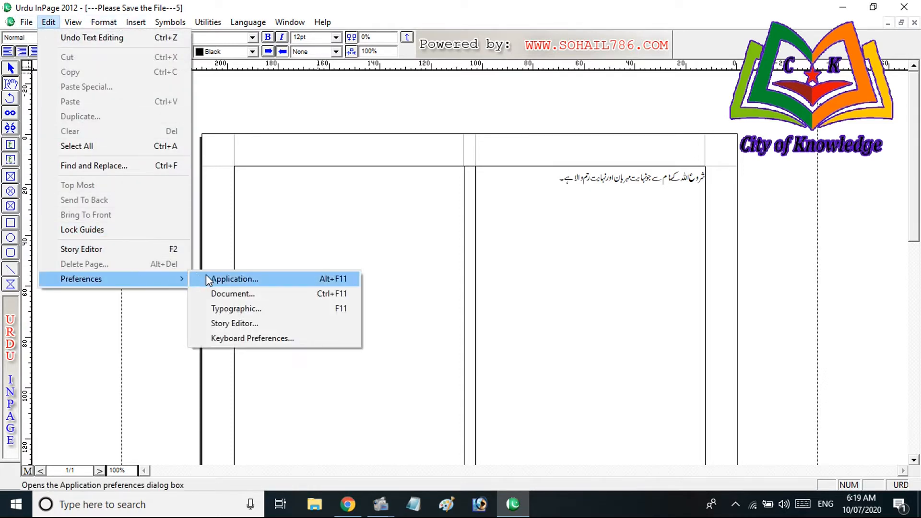
click(268, 338)
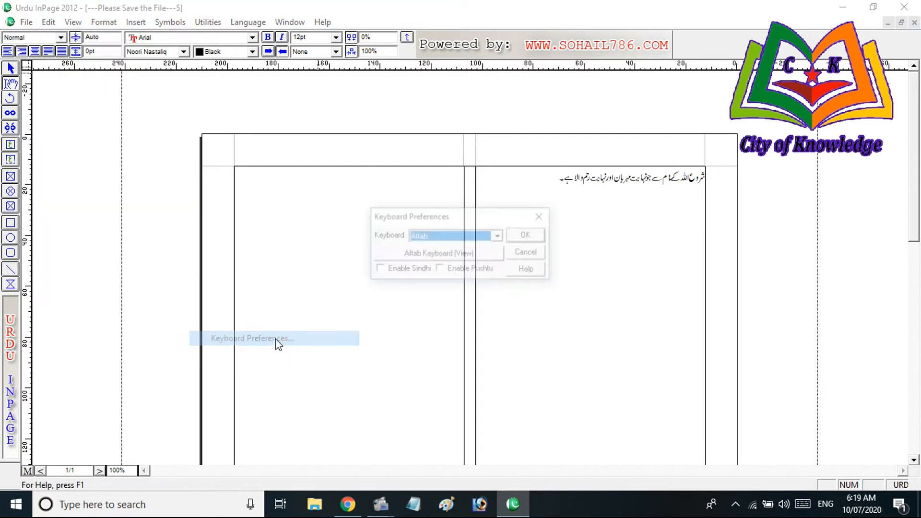
click(429, 254)
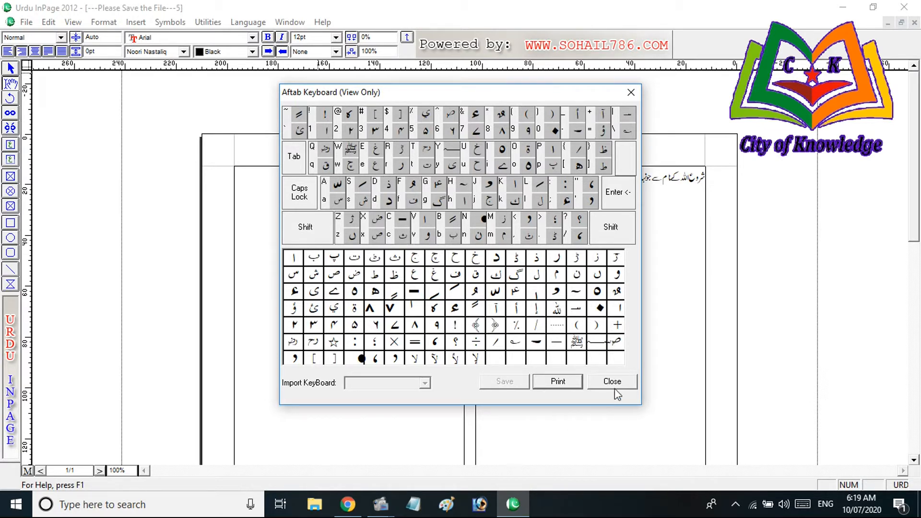
drag(539, 93, 527, 109)
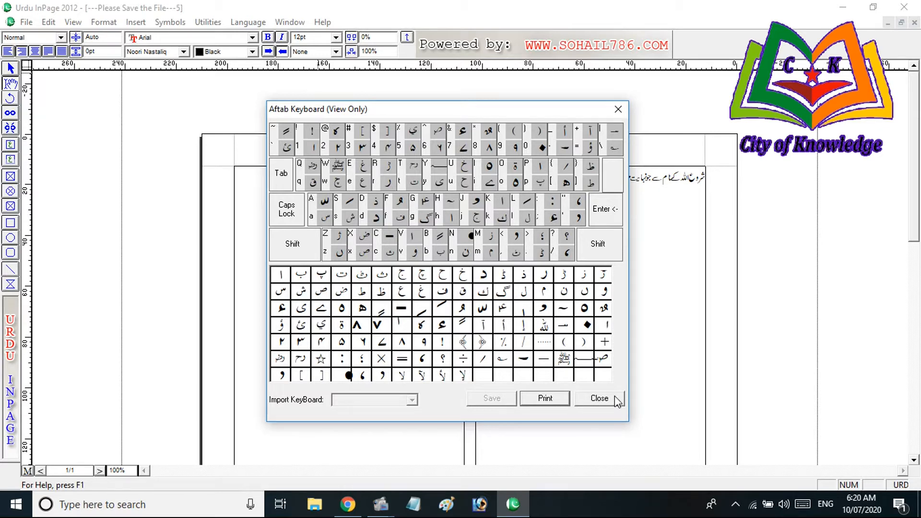
click(600, 398)
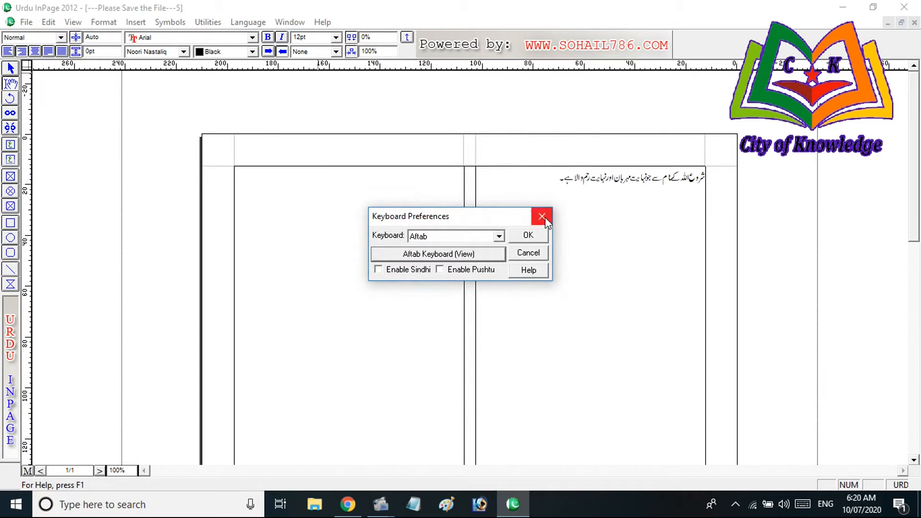
click(543, 217)
click(48, 22)
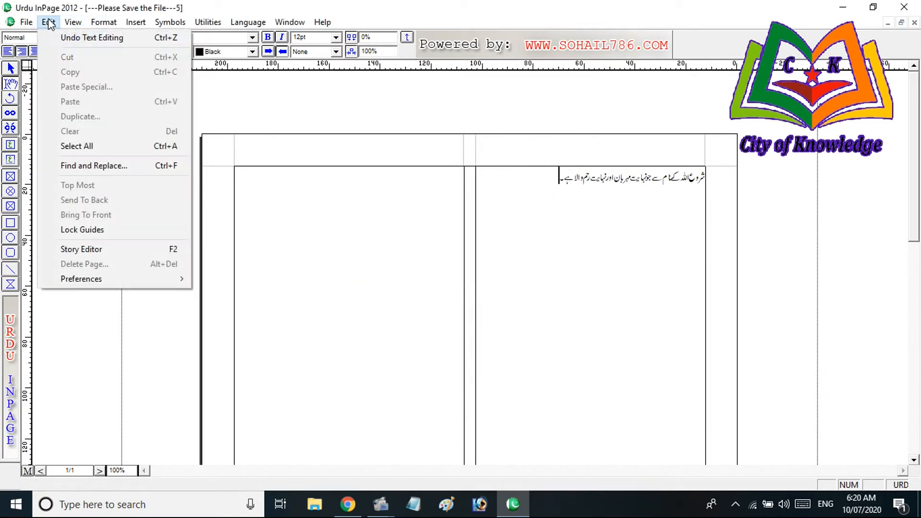
mouse_move(157, 281)
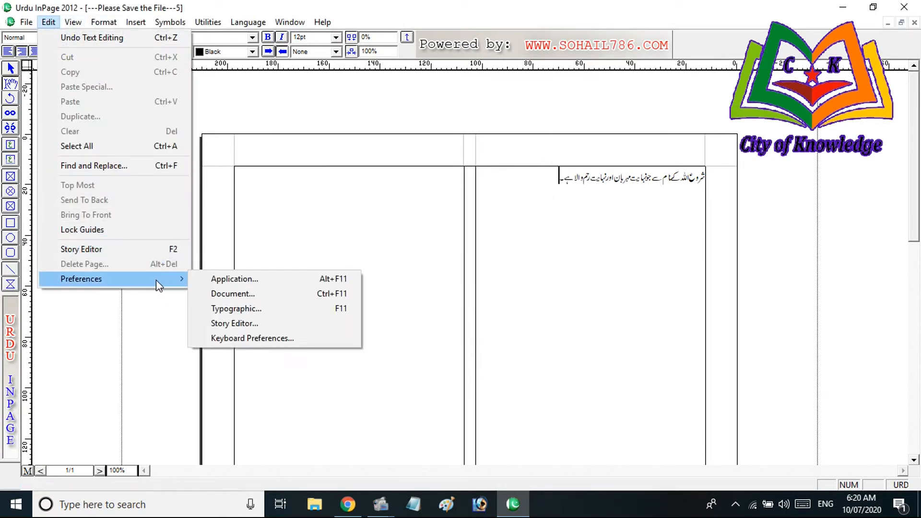
click(597, 243)
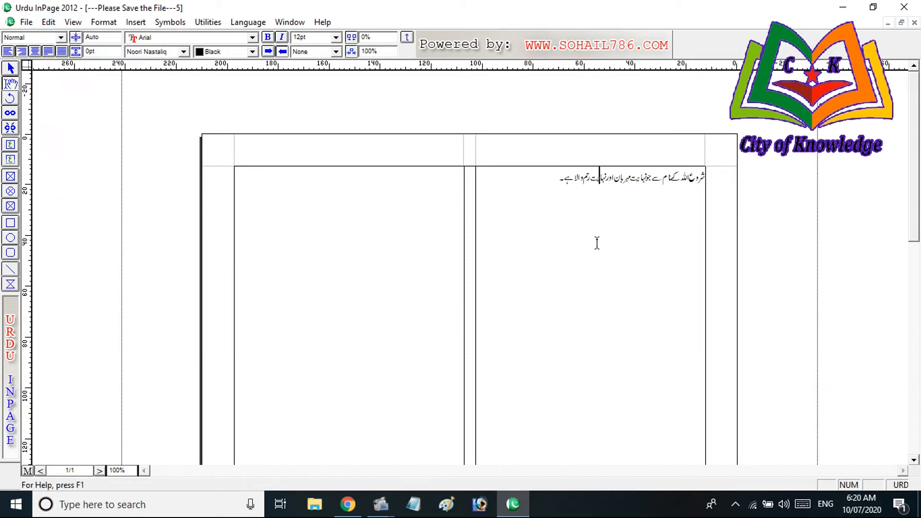
Step: Try left and right alignment on the whole Urdu line and centre it in its column
drag(556, 179, 710, 177)
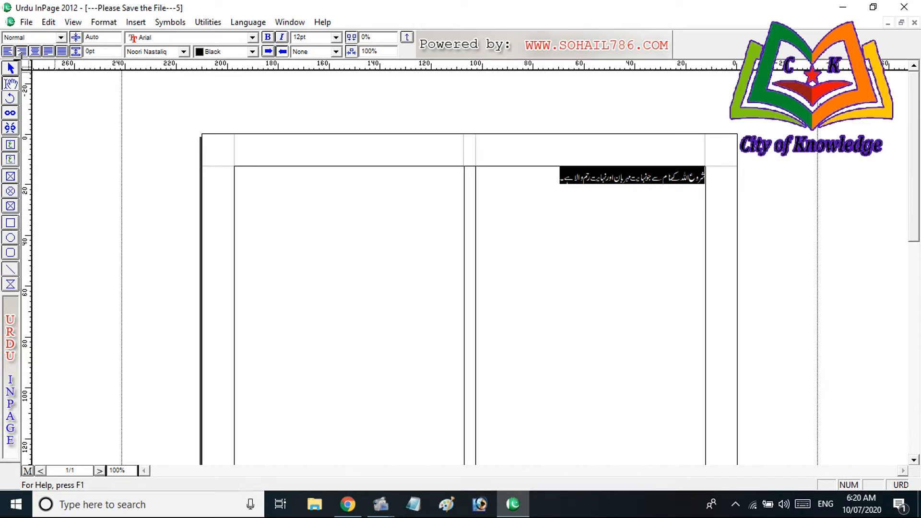
click(6, 52)
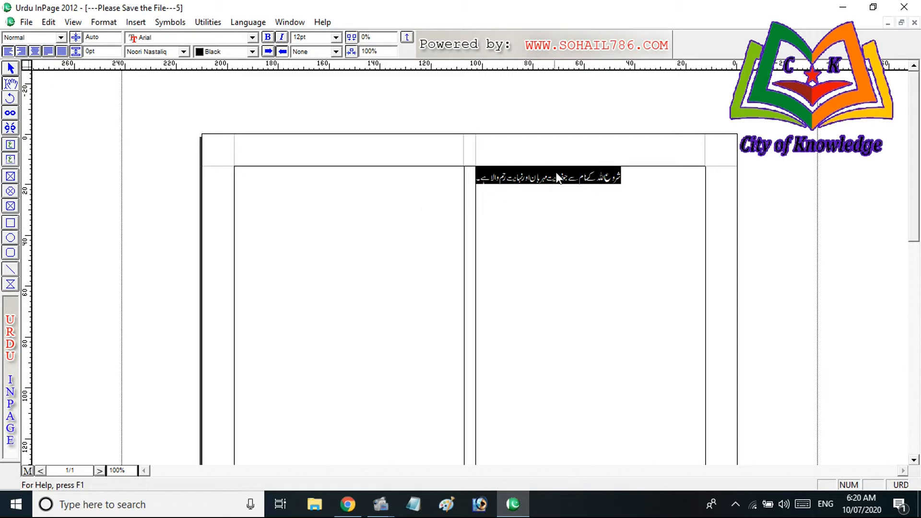
click(21, 52)
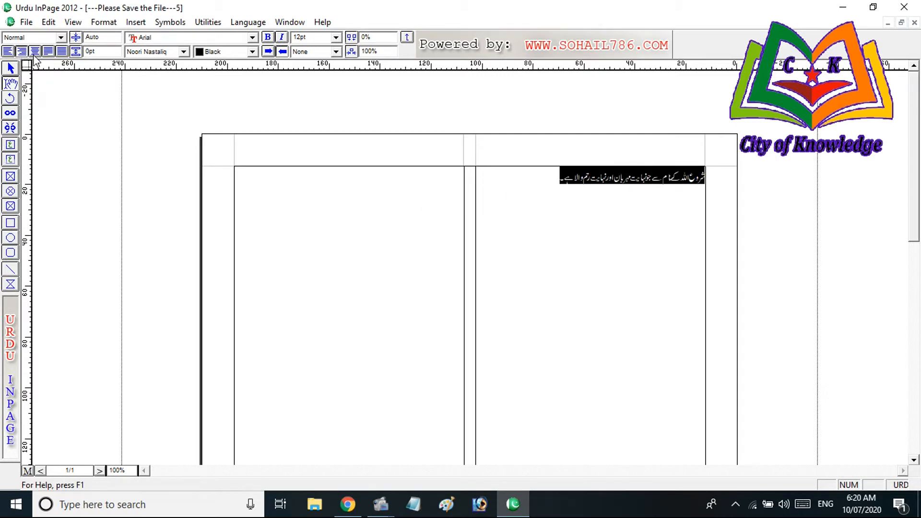
click(35, 54)
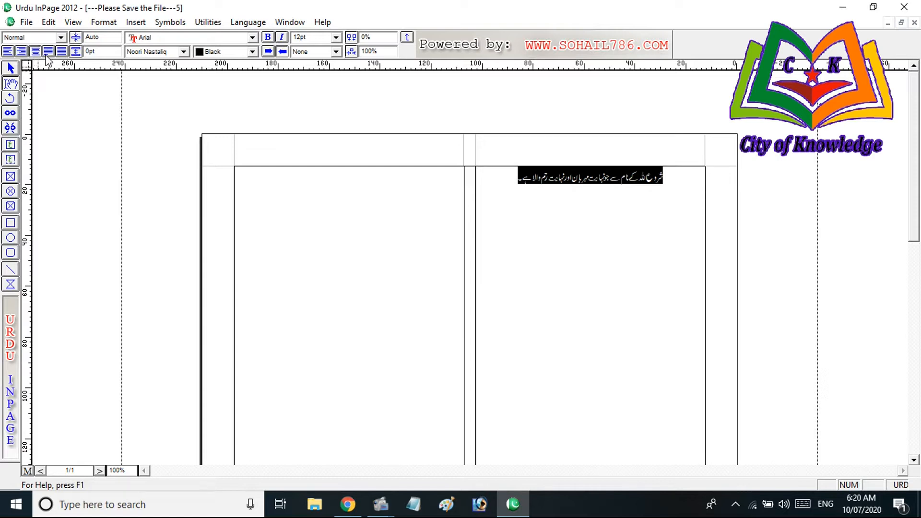
Step: Justify the Urdu line and add a second line below: "میں آج آپ کو ان پیج اردو کی تمام کلاسز کو ایک ساتھ پڑھانے کی کوشش کروں گا"
click(48, 53)
click(541, 217)
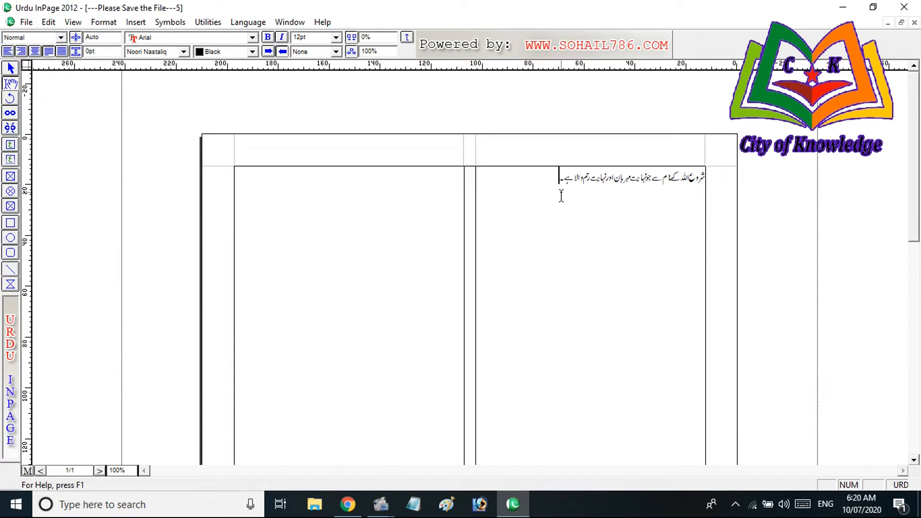
key(Return)
text(میں آج آپ کو ان پیج اردو کی تم)
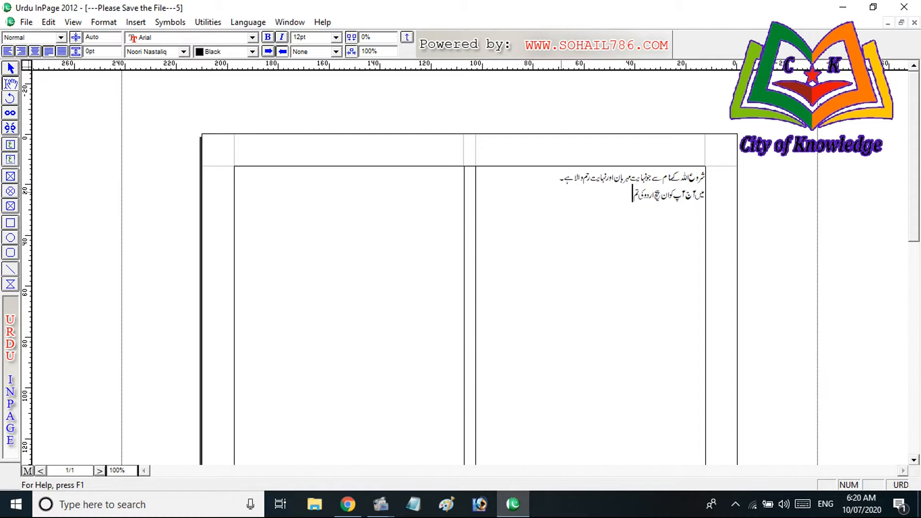
text(ام کلاس)
key(BackSpace)
key(BackSpace)
key(BackSpace)
key(BackSpace)
key(BackSpace)
key(BackSpace)
text(لاسز کا ایک ساتھ پڑھ)
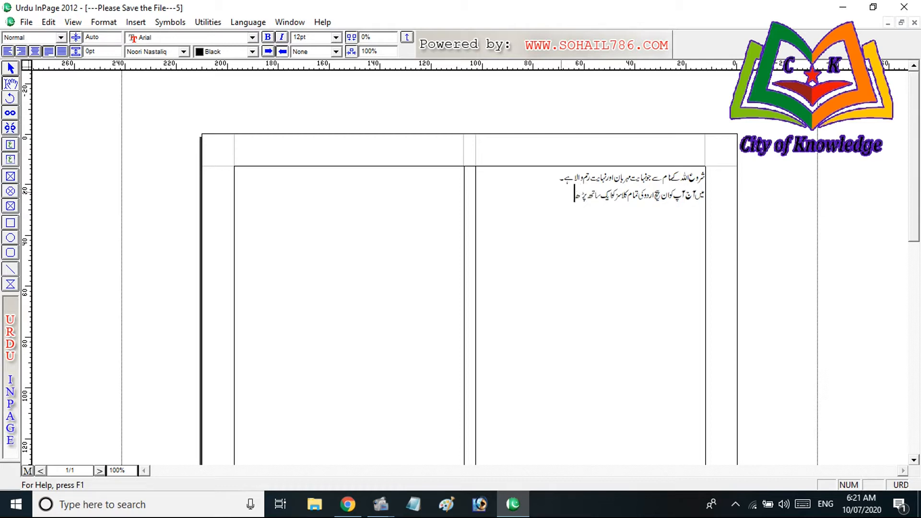
text(انے کی کوشش کر)
key(BackSpace)
key(BackSpace)
key(BackSpace)
key(BackSpace)
key(BackSpace)
key(BackSpace)
key(BackSpace)
text(وشش کریں)
key(BackSpace)
key(BackSpace)
key(BackSpace)
text(ی)
key(BackSpace)
text(وں گا)
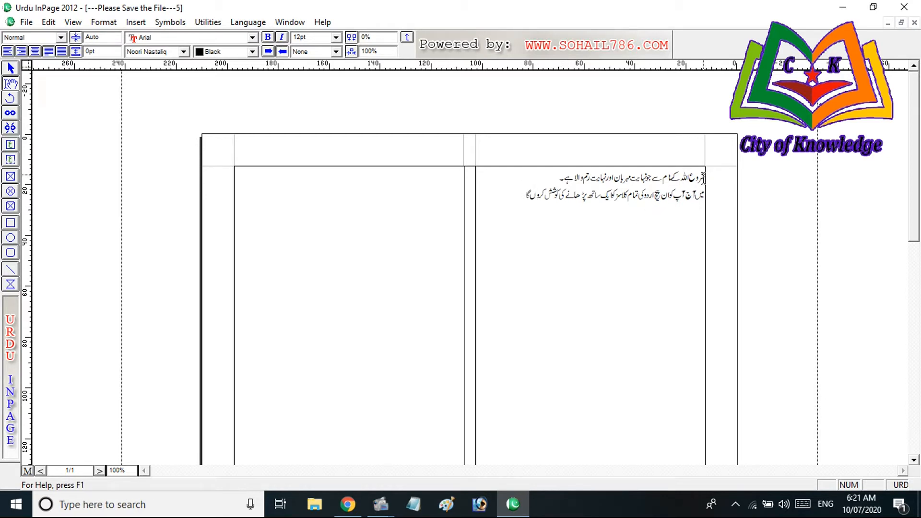
Step: Apply forced justification to both Urdu lines, stretching them across the full column width
drag(705, 175, 527, 192)
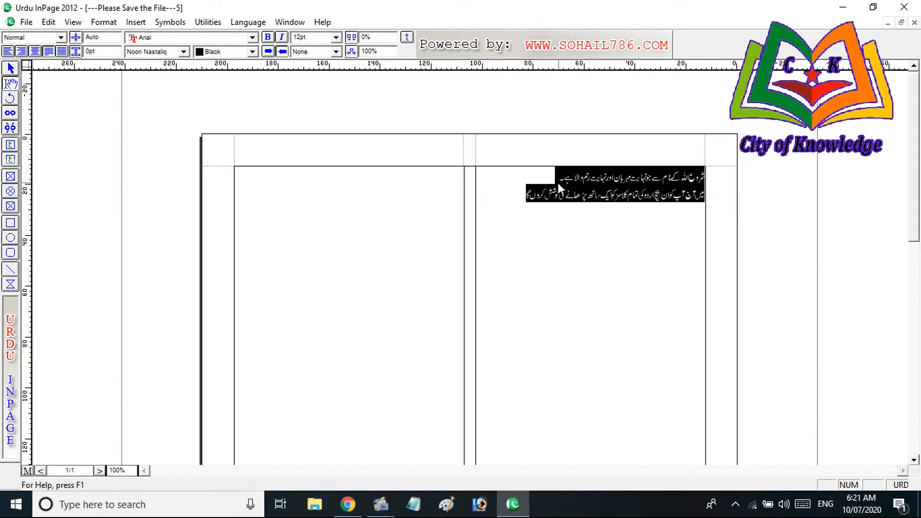
click(523, 194)
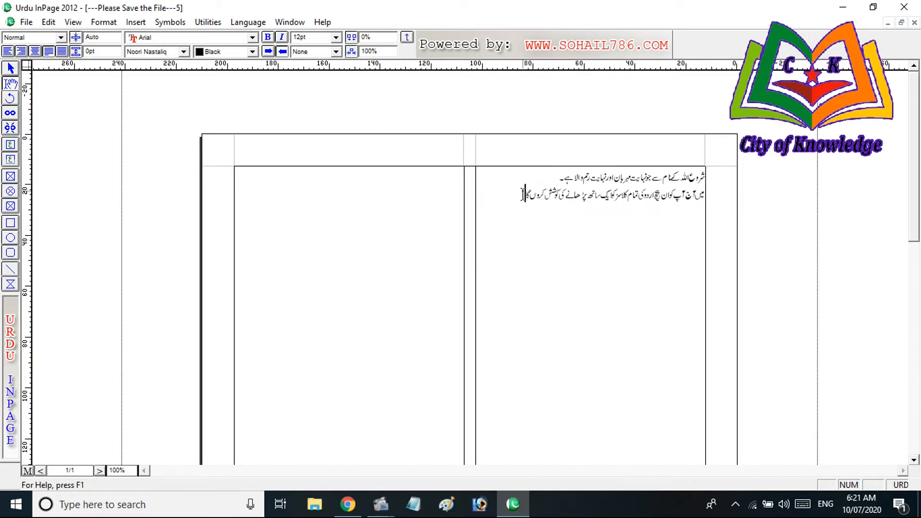
drag(705, 174, 423, 185)
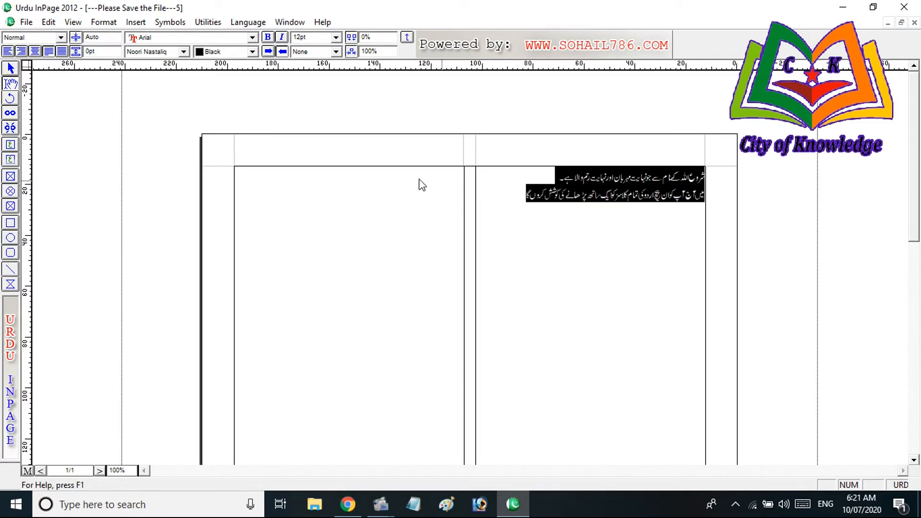
click(61, 51)
click(567, 194)
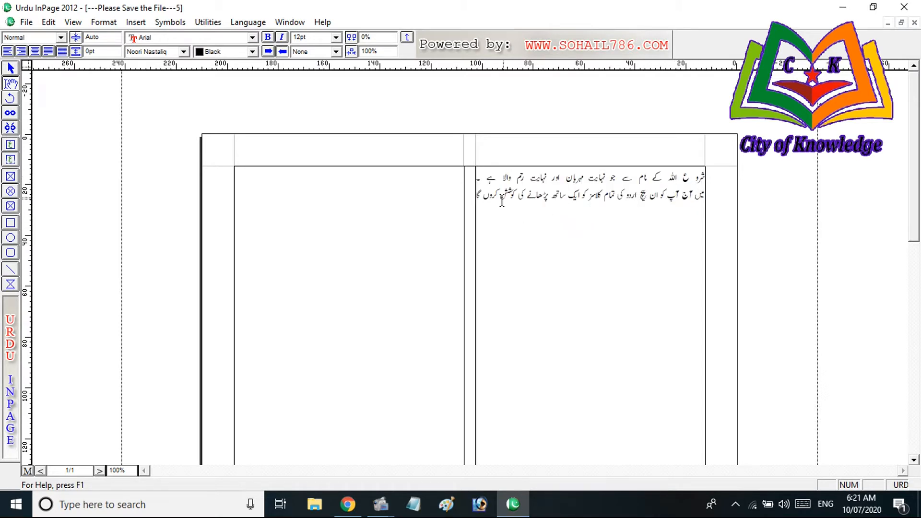
Step: Try a third Urdu line giving the presenter's name with forced justification, and delete its text
click(478, 196)
text(مد جلیل ہے)
drag(704, 216, 485, 221)
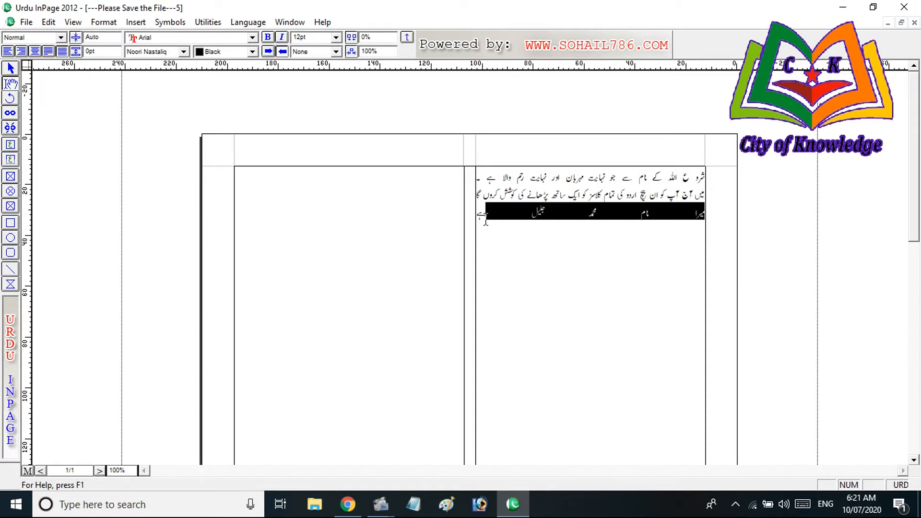
click(469, 221)
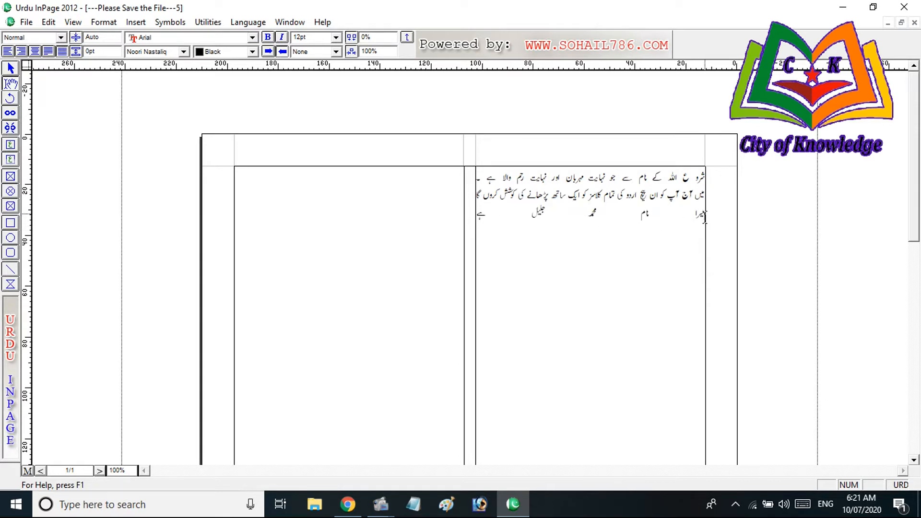
drag(704, 217, 472, 219)
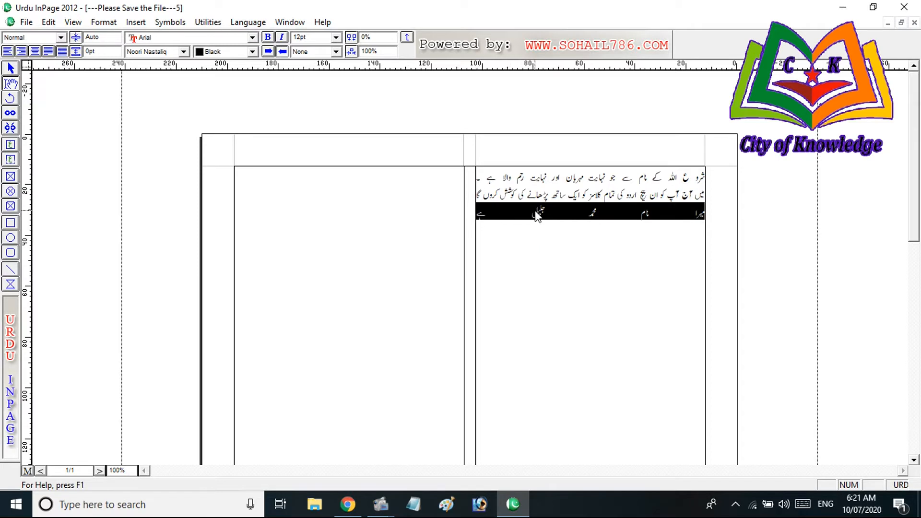
key(Delete)
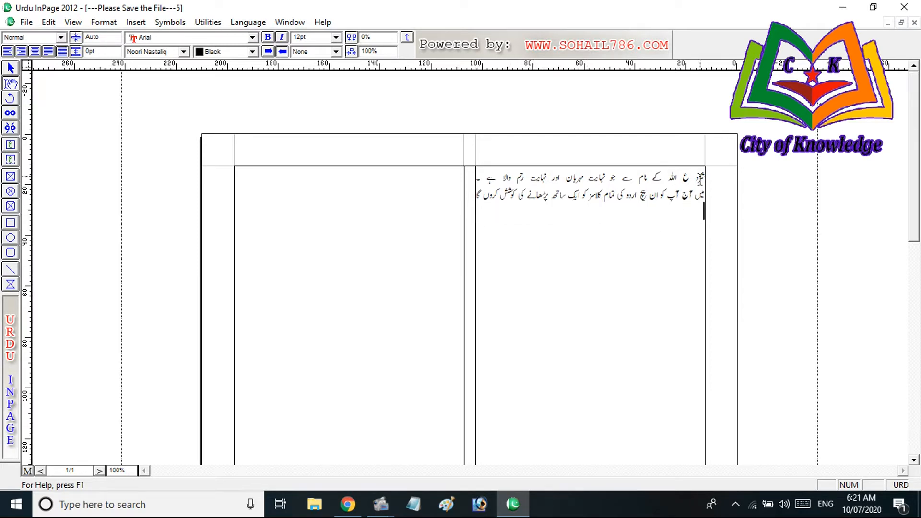
Step: Switch both Urdu lines to ordinary justification and return them to forced justification for comparison
drag(703, 177, 447, 194)
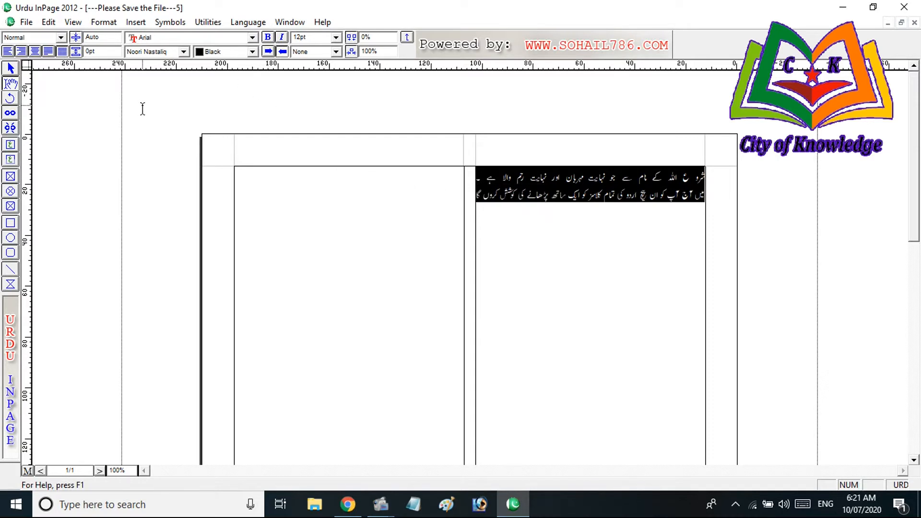
click(49, 52)
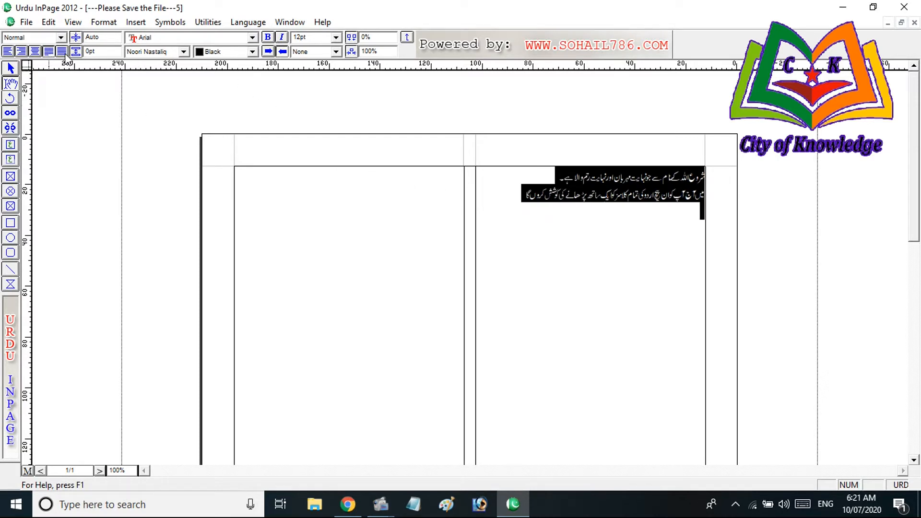
click(62, 51)
click(537, 237)
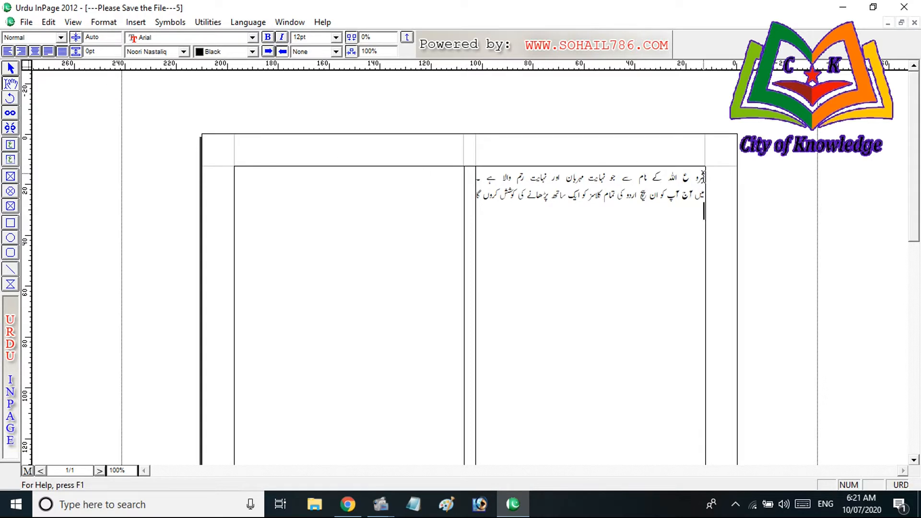
Step: Try line spacings of 12, 30 and 50 pt on both Urdu lines and restore the spacing to auto
drag(703, 174, 446, 199)
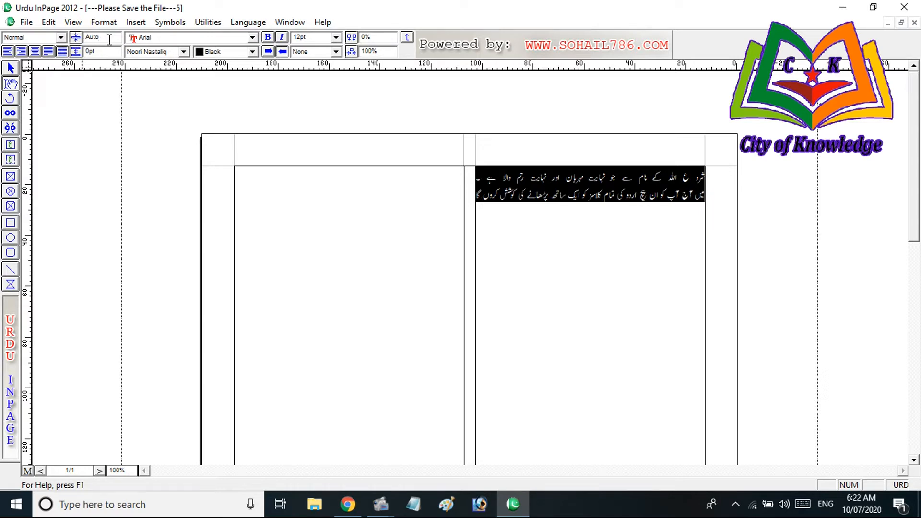
drag(109, 39, 73, 41)
text(12)
key(Return)
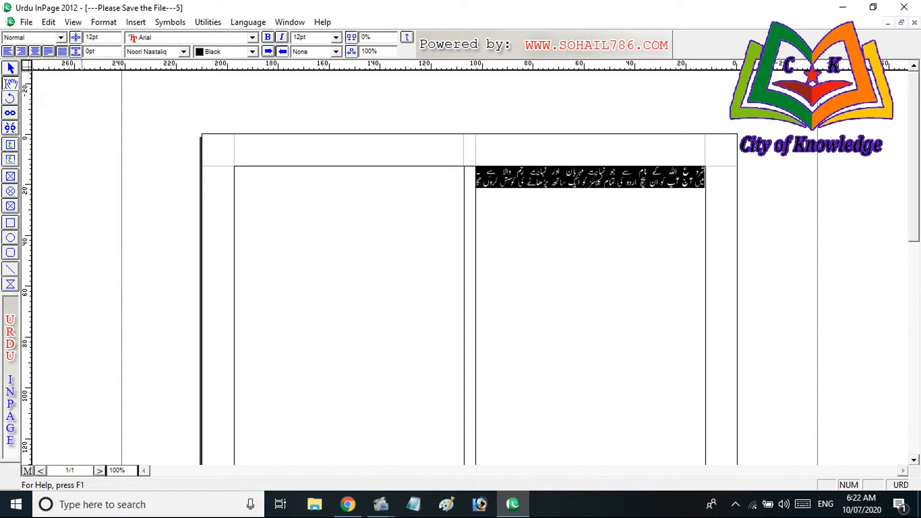
double_click(100, 37)
text(30)
key(Return)
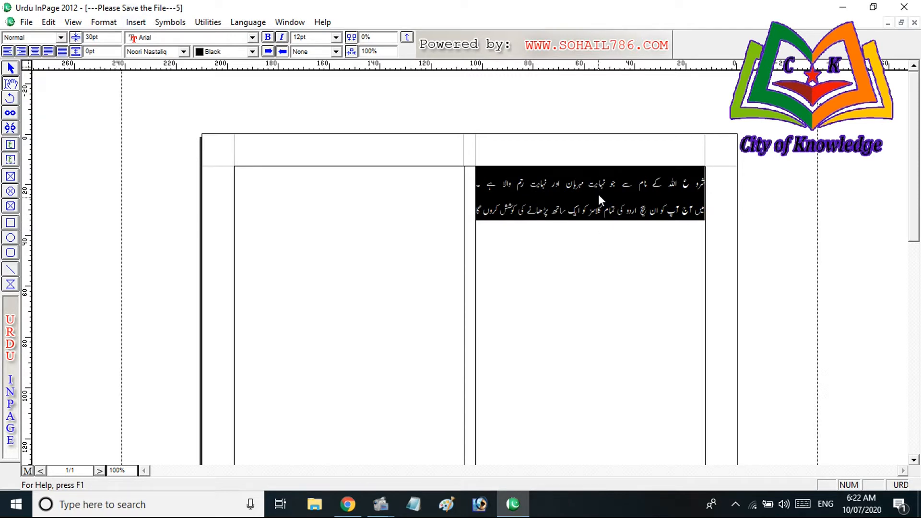
double_click(92, 38)
text(50)
key(Return)
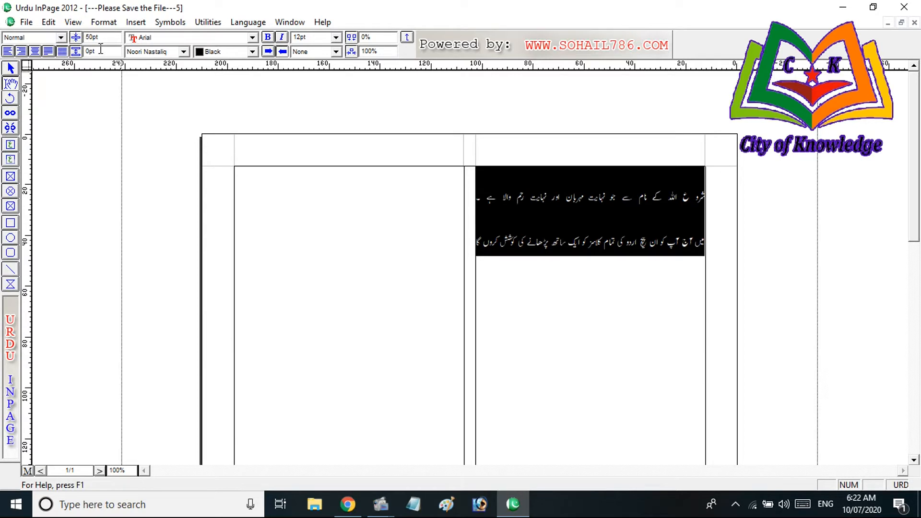
drag(104, 38, 70, 38)
text(auto)
key(Return)
click(595, 196)
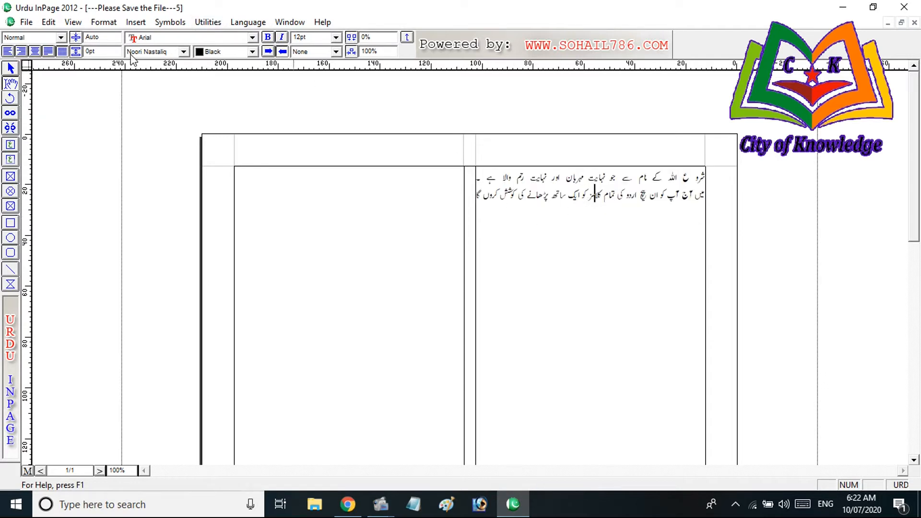
double_click(106, 40)
double_click(102, 52)
drag(708, 176, 463, 192)
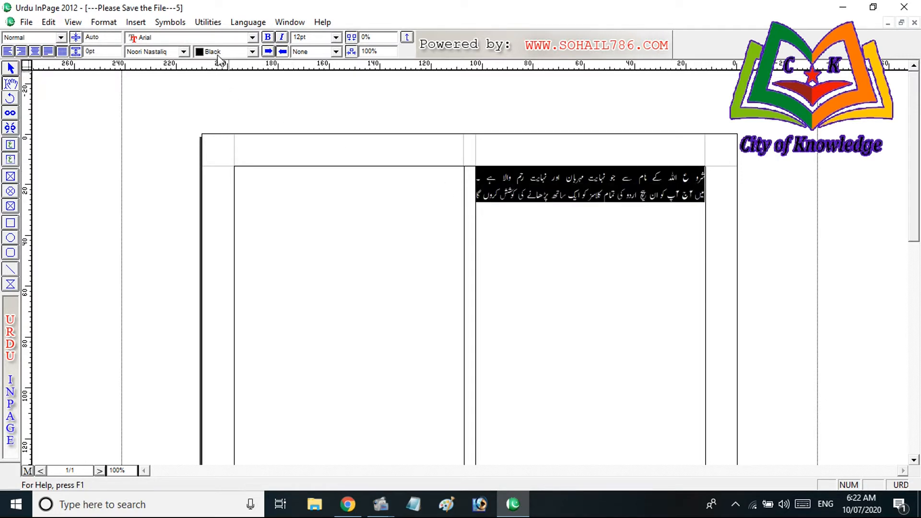
Step: End the second Urdu line with the full stop "۔" and switch the typing language to English
click(482, 201)
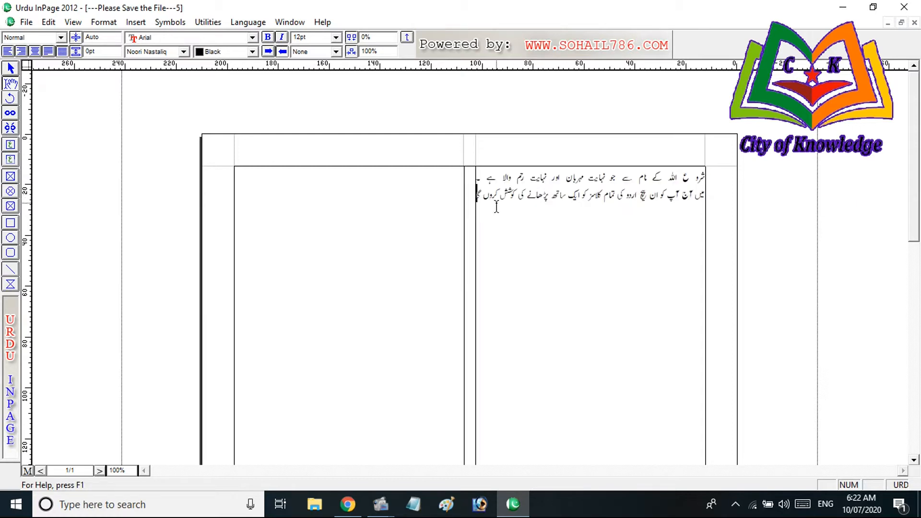
text(۔)
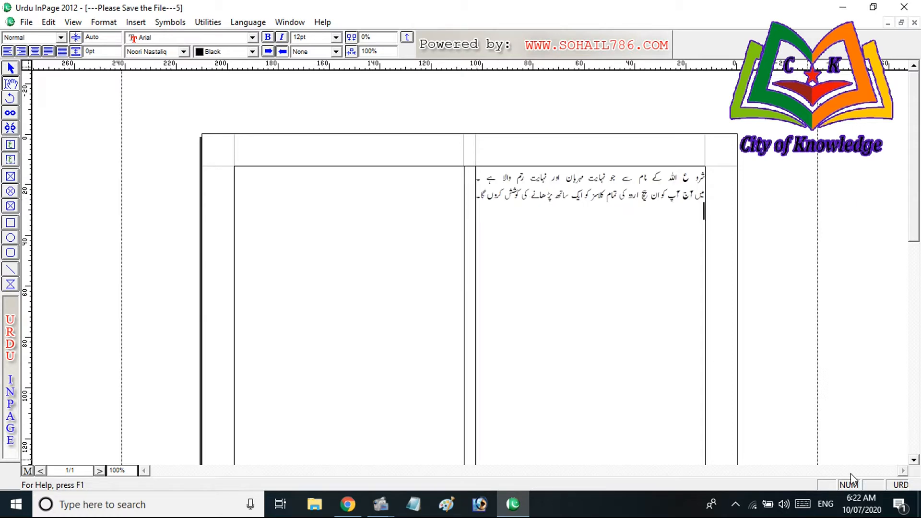
click(902, 485)
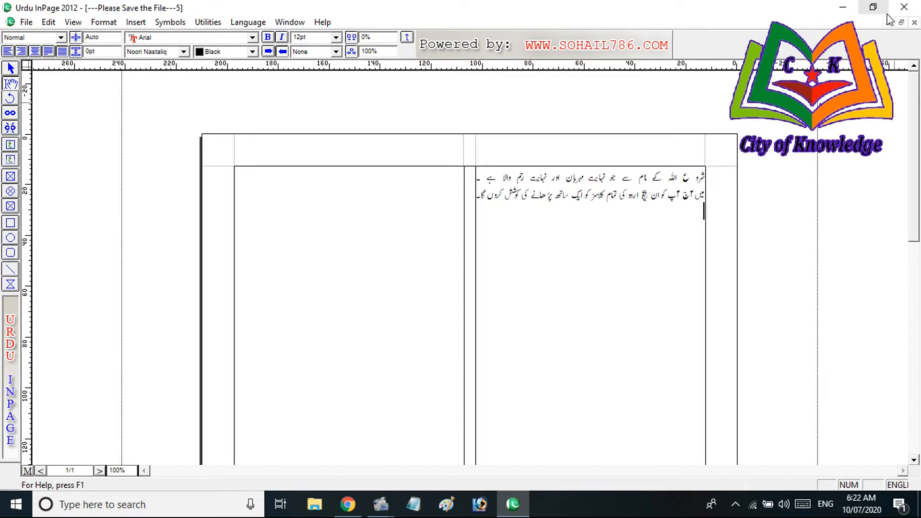
Step: Restore the document window down and maximize it again, and reduce the InPage window to its smaller size
click(902, 22)
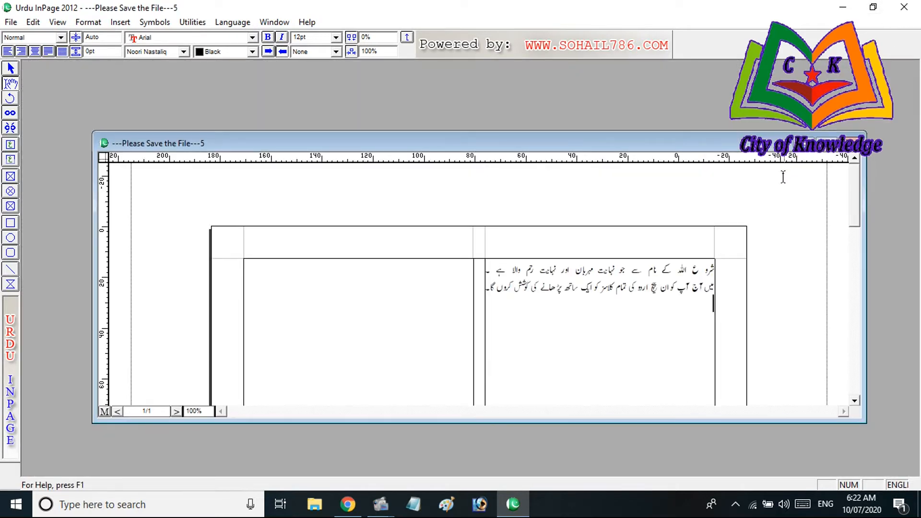
click(858, 234)
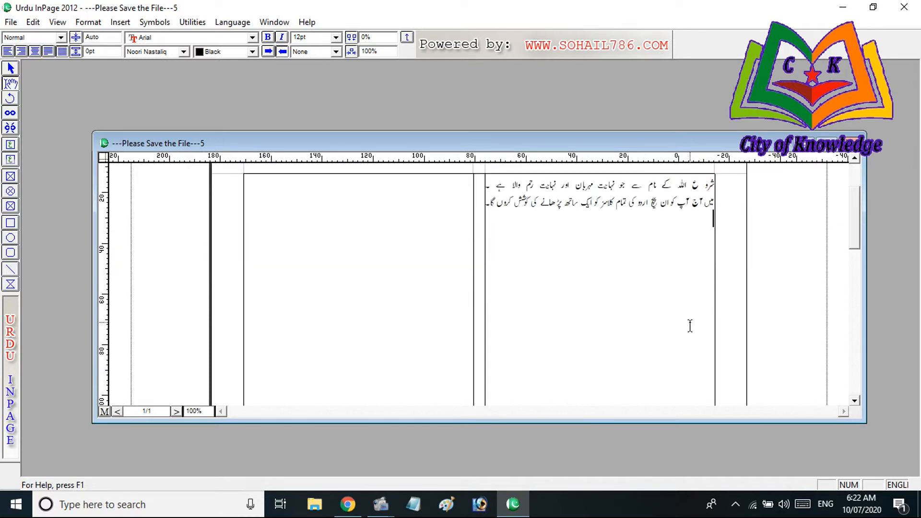
click(844, 142)
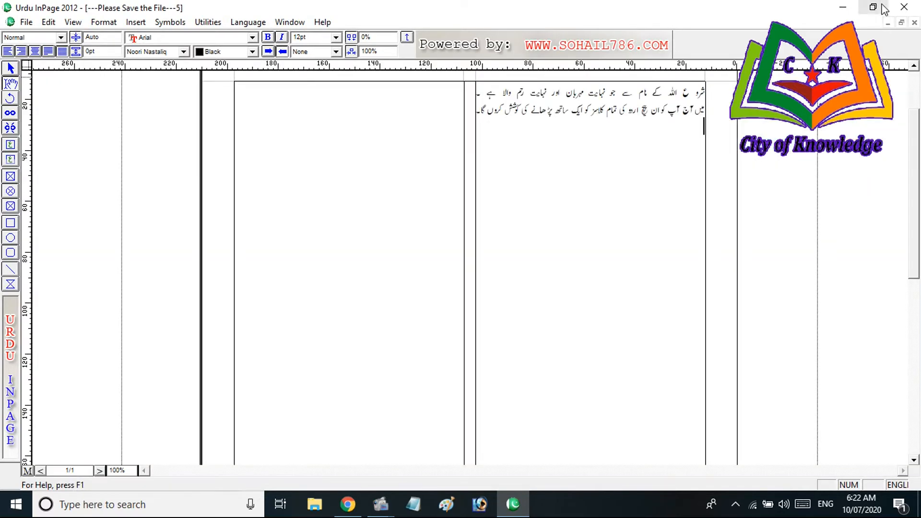
click(873, 8)
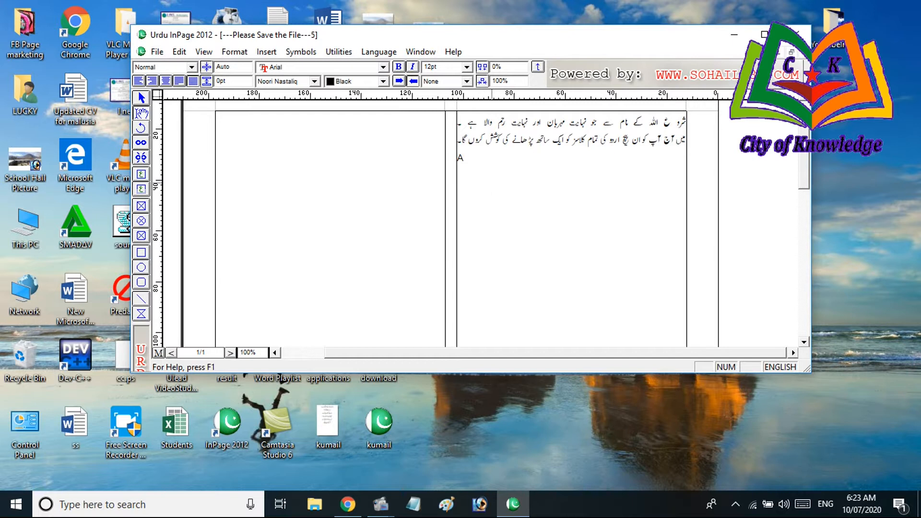
Step: Enter "in the name of Allah" on the third line and apply ordinary justification to it
text(in the name of a)
key(BackSpace)
text(Allah)
drag(681, 158, 453, 157)
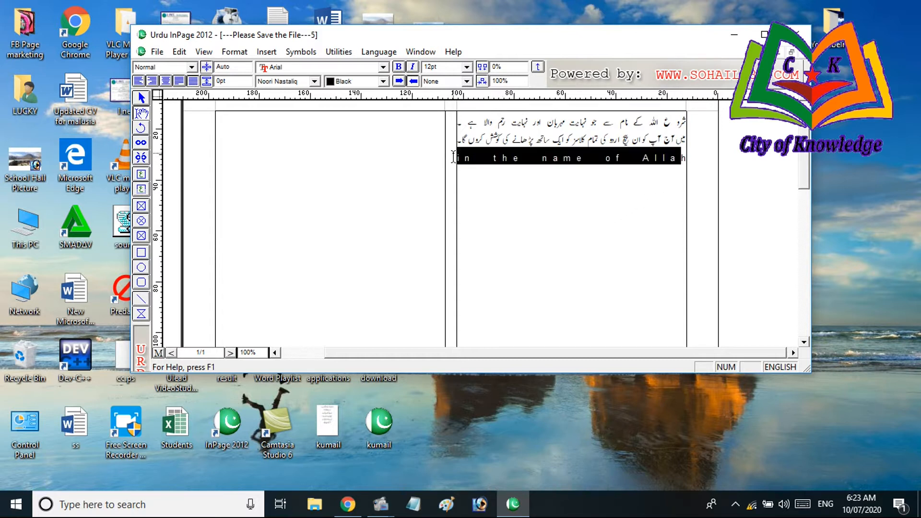
click(182, 82)
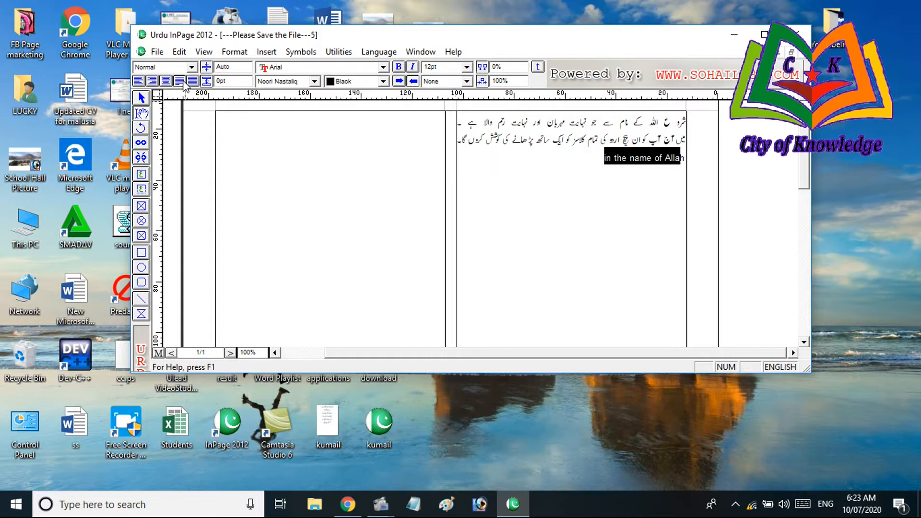
click(595, 203)
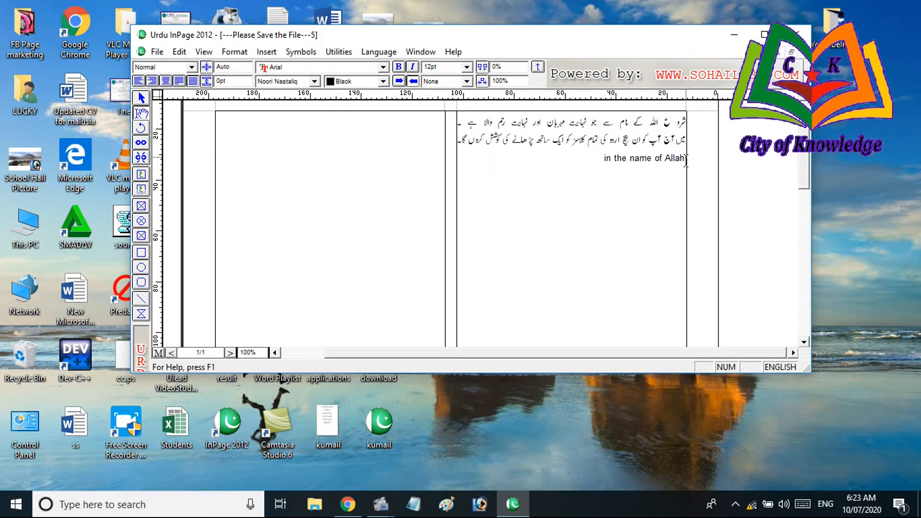
Step: Set the English font to Arial Black for all the text in the document
drag(687, 160, 613, 163)
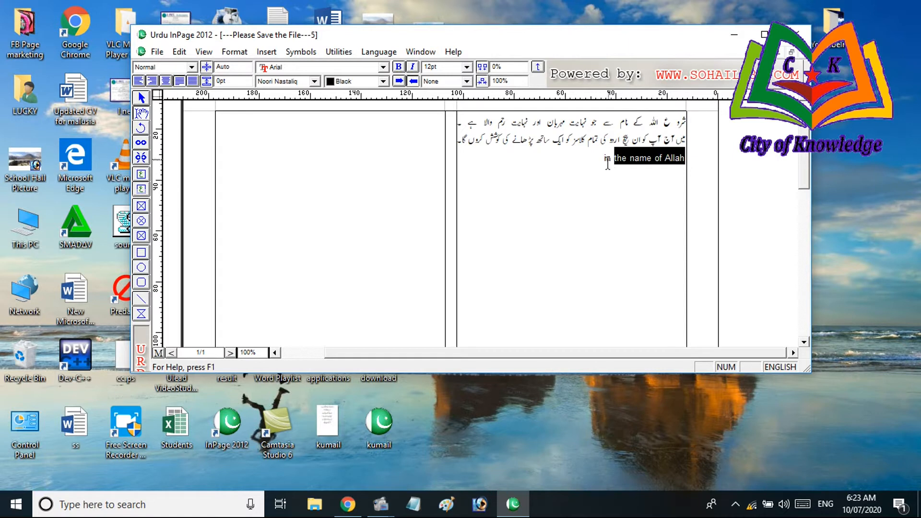
click(607, 163)
key(ctrl+a)
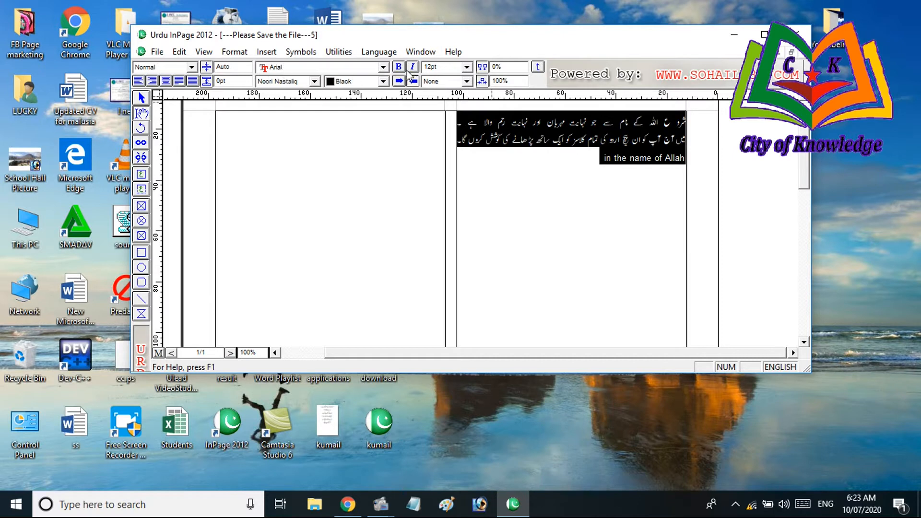
click(382, 67)
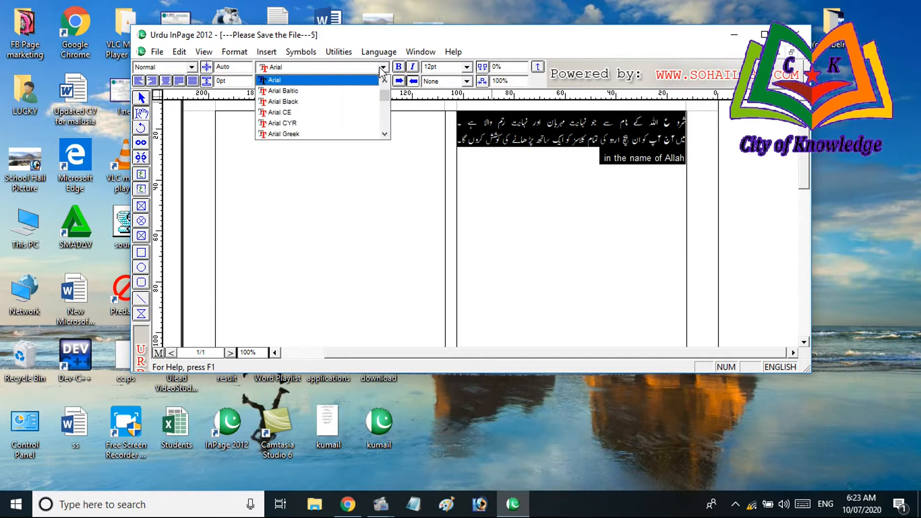
click(353, 102)
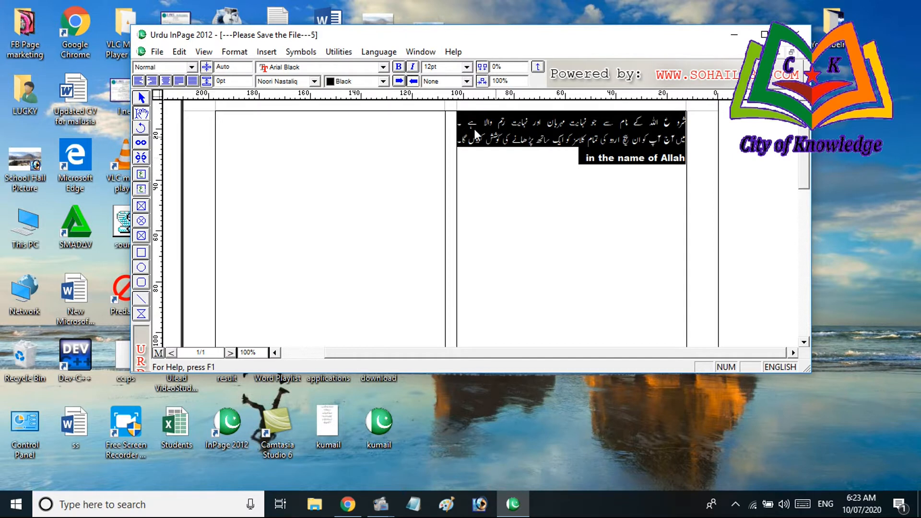
Step: Set the Urdu font of all the text to Lahori Nastaliq and its size to 36pt
click(315, 81)
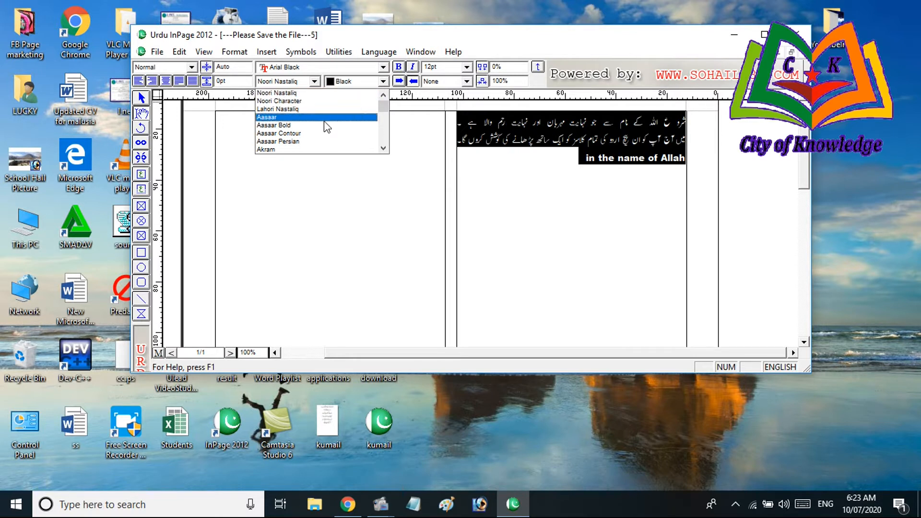
click(315, 110)
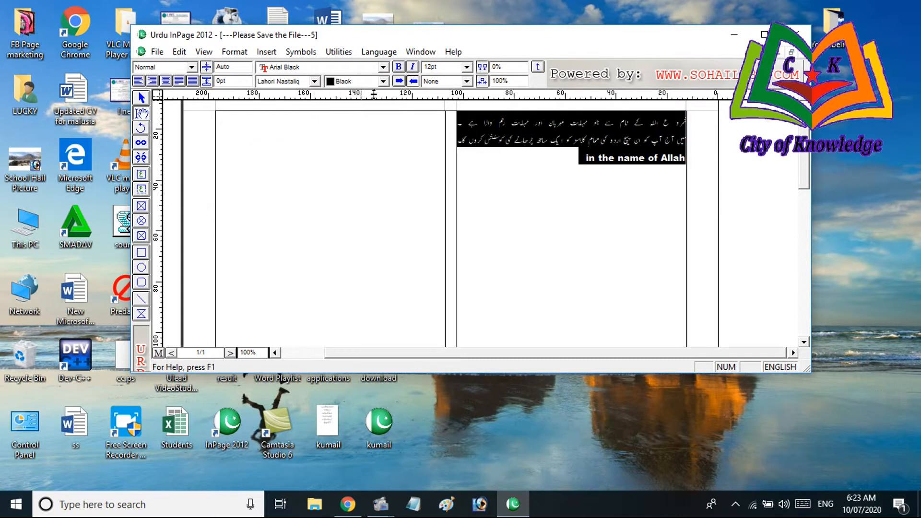
click(468, 68)
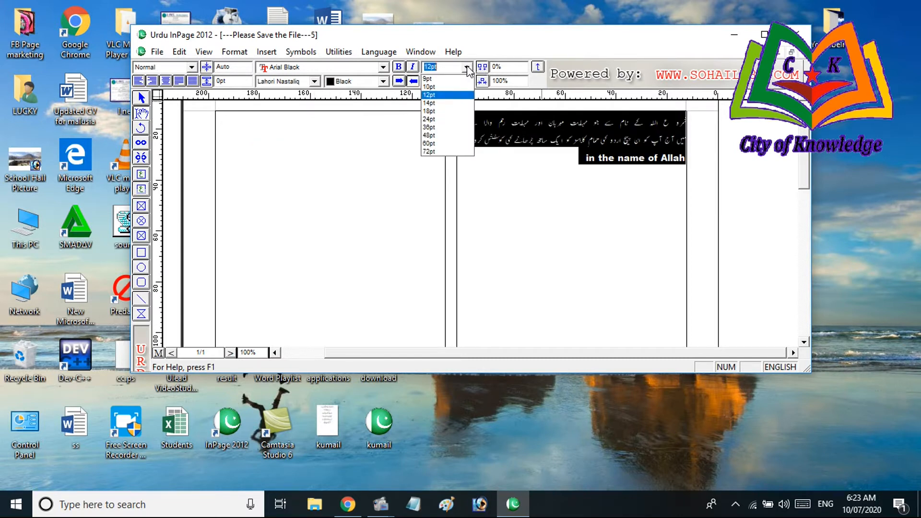
click(439, 127)
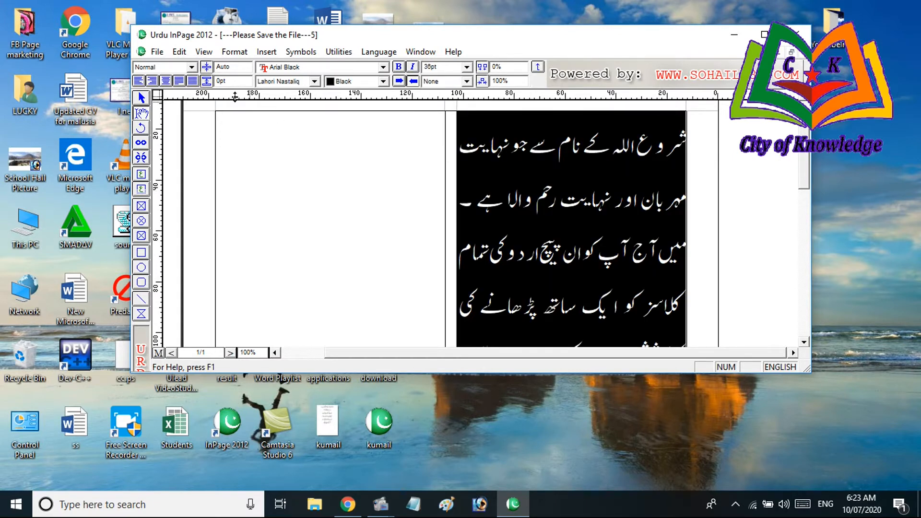
click(586, 160)
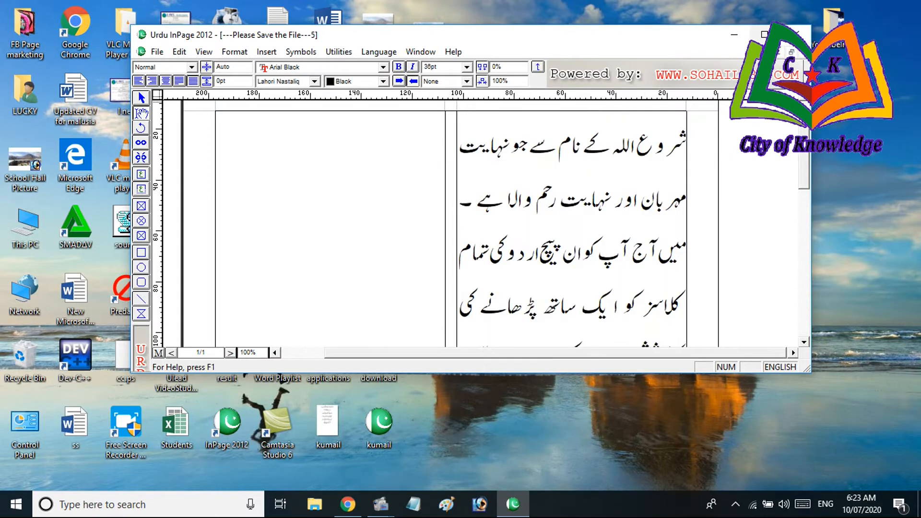
Step: Maximize the application window and set the Urdu font of all the text to Aasaar Bold
click(764, 35)
click(704, 108)
drag(704, 108, 467, 322)
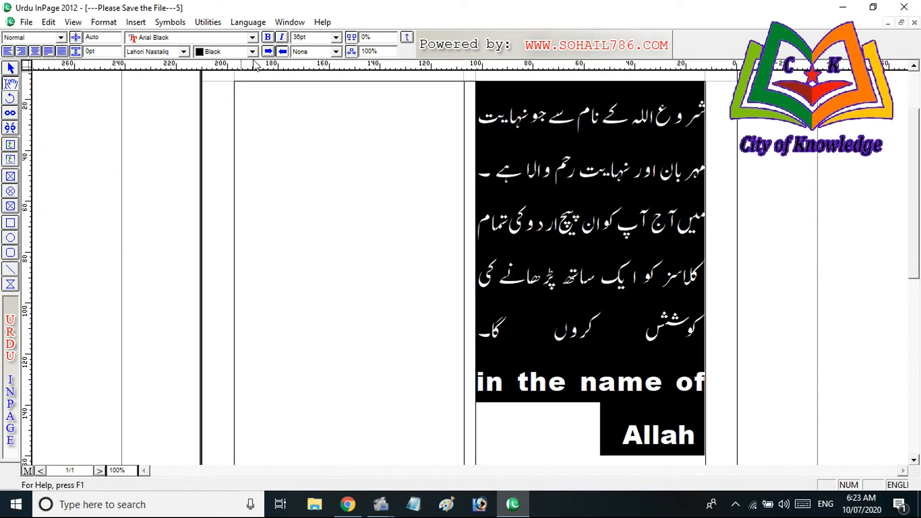
click(184, 51)
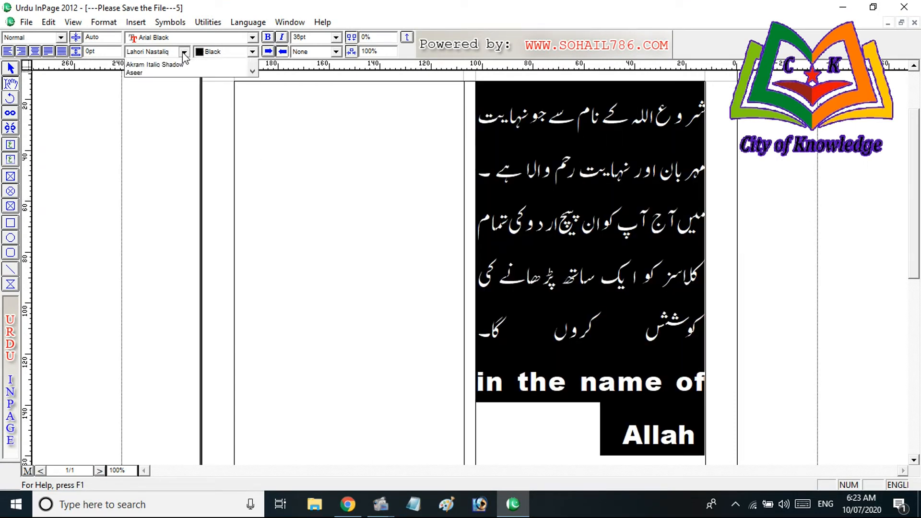
click(167, 85)
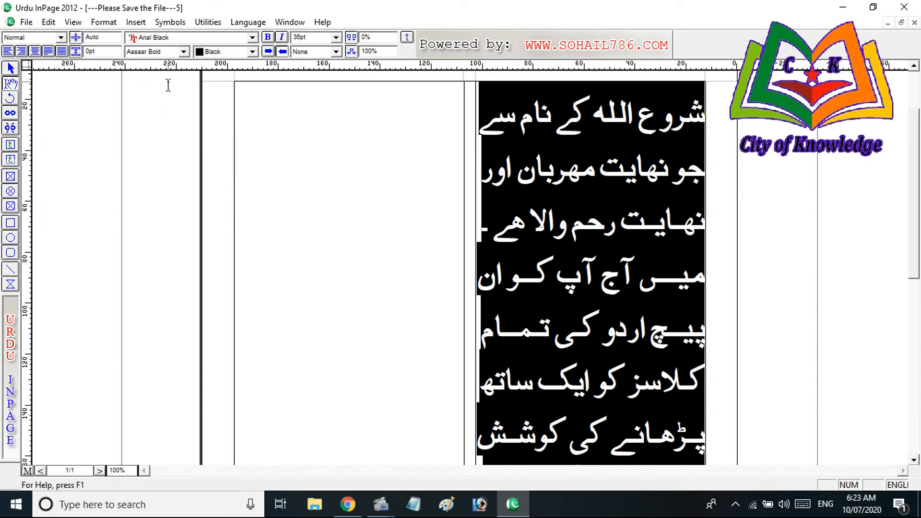
Step: Try the Urdu fonts Aseer, Diwani and Trad Arabic Bold on all the text
click(184, 51)
click(165, 104)
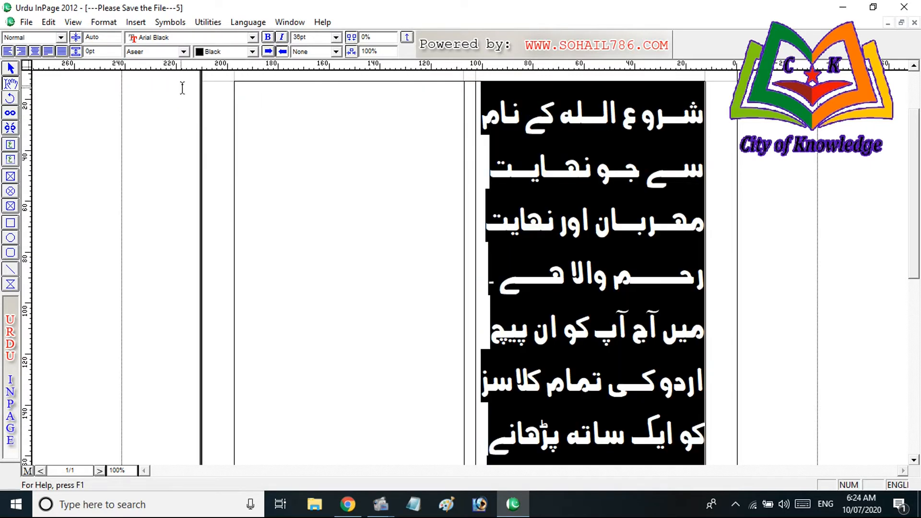
click(184, 51)
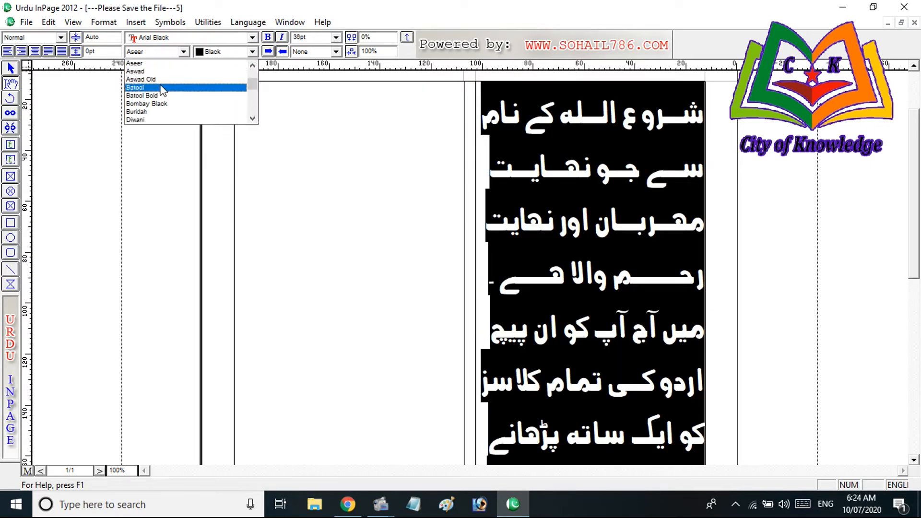
click(164, 121)
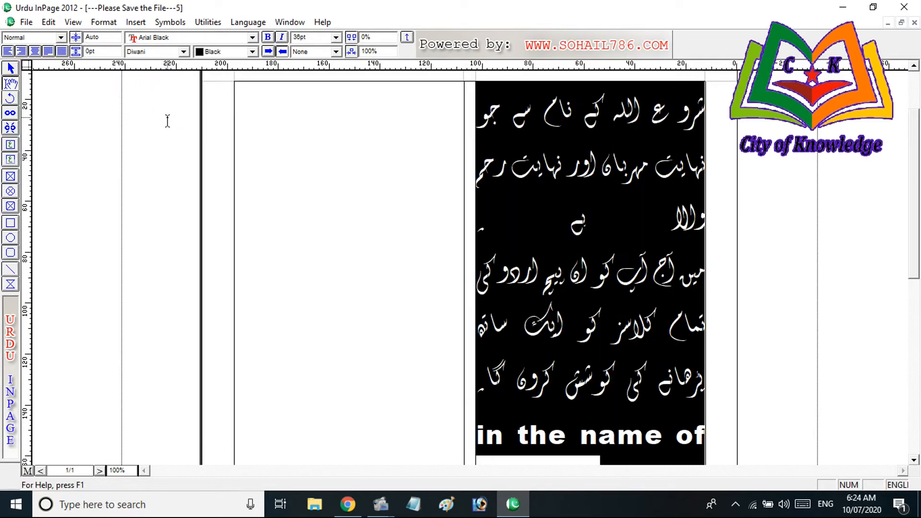
click(184, 52)
drag(255, 91, 252, 116)
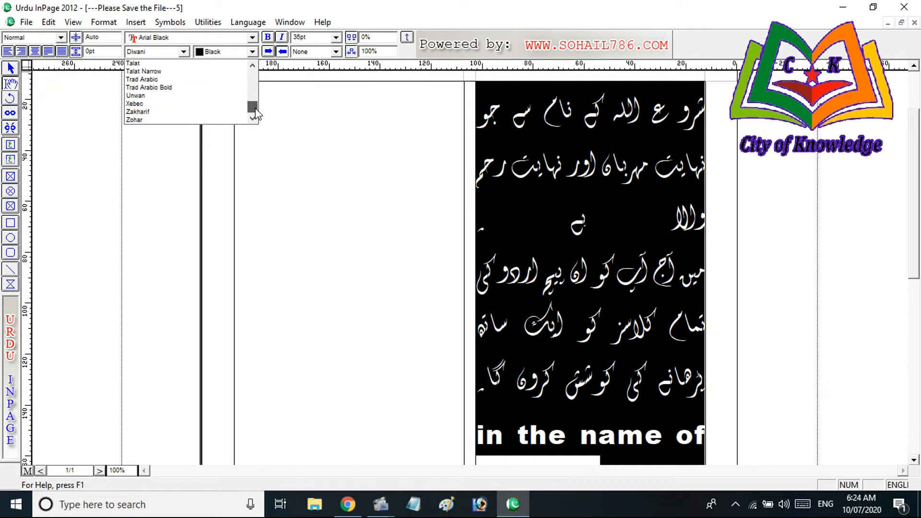
click(166, 87)
click(540, 225)
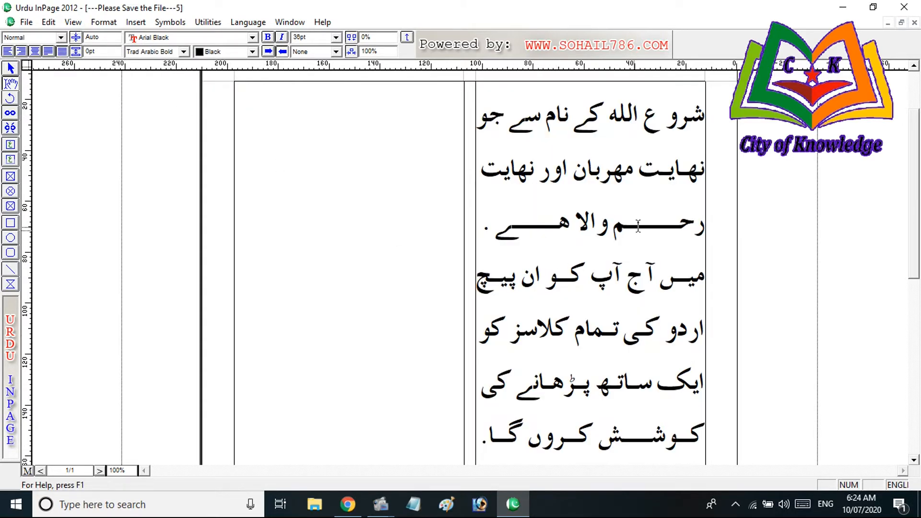
Step: Select all the text from the first Urdu line to "Allah" and set its Urdu font to Noori Nastaliq
drag(704, 115, 463, 450)
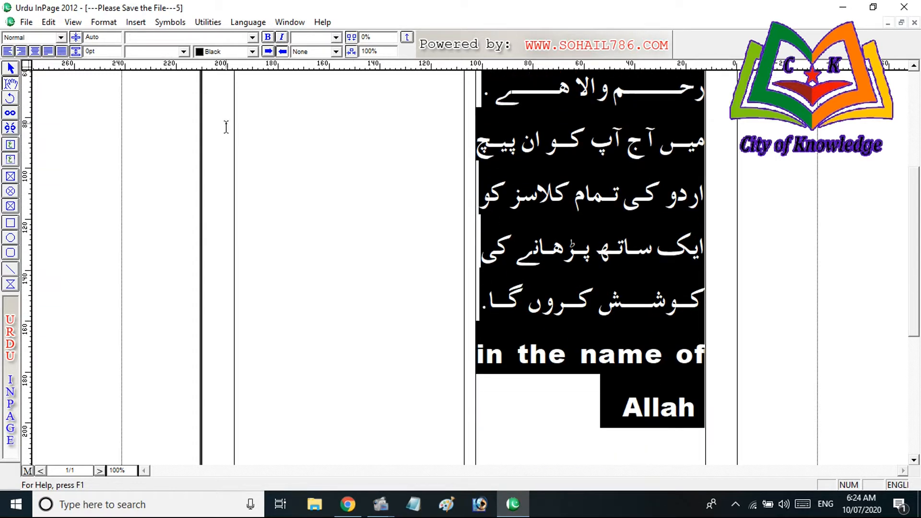
click(185, 52)
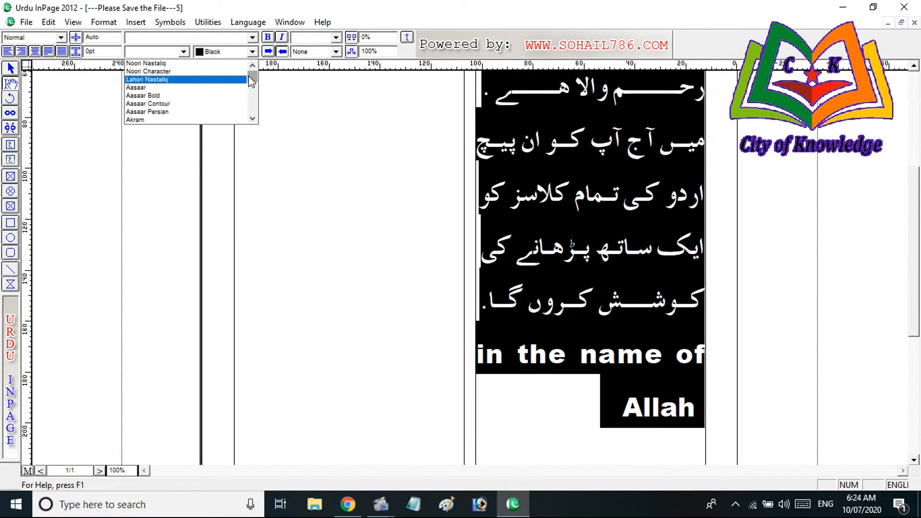
click(207, 66)
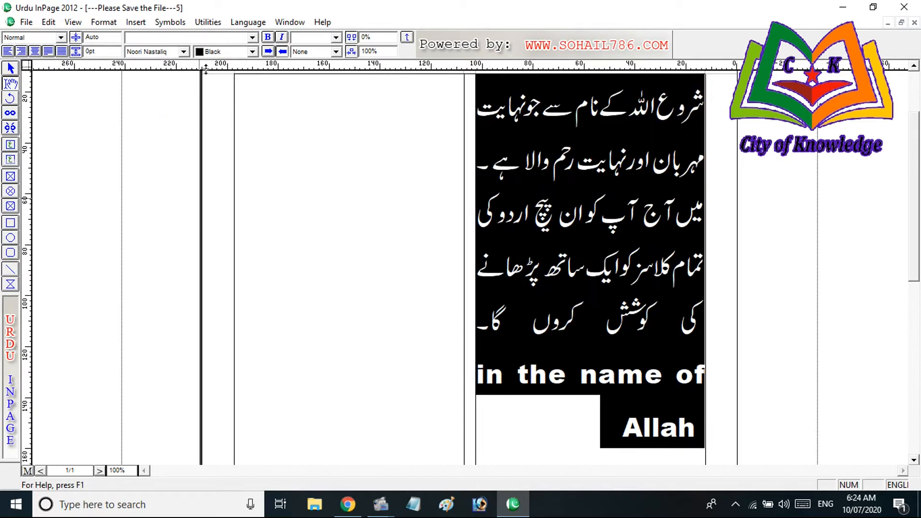
click(618, 231)
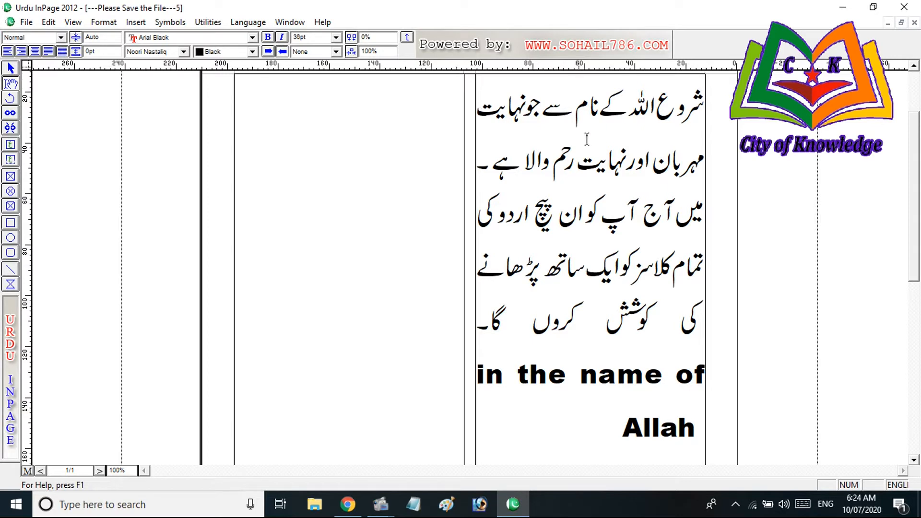
Step: Try Gray and Red as the colour of all the text
click(687, 110)
drag(687, 111, 552, 430)
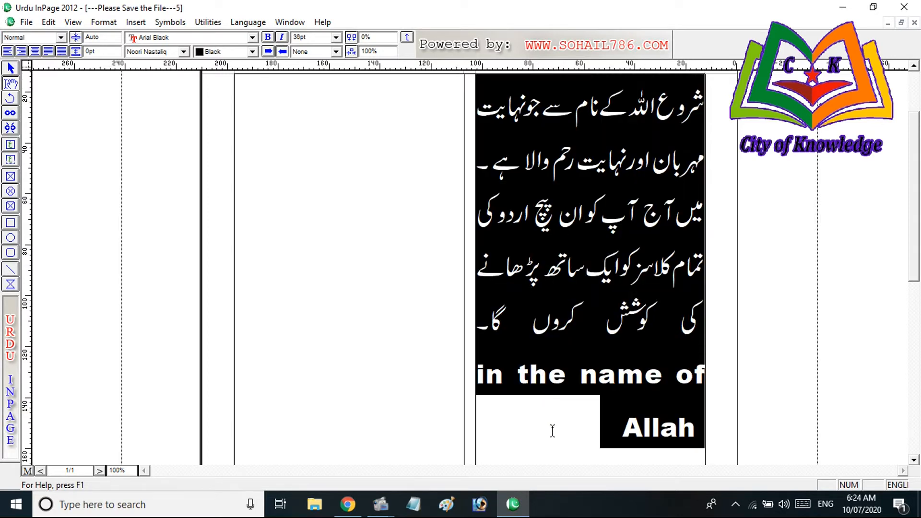
click(223, 51)
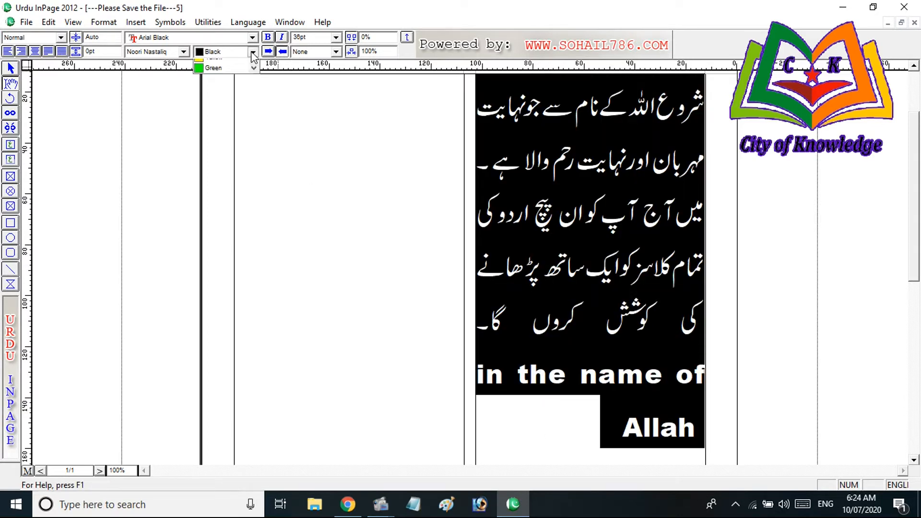
click(221, 76)
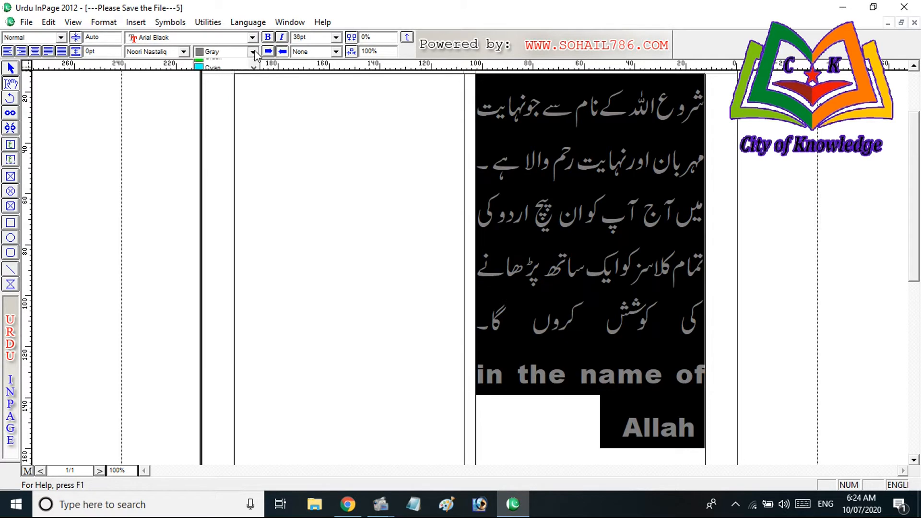
click(224, 52)
click(220, 76)
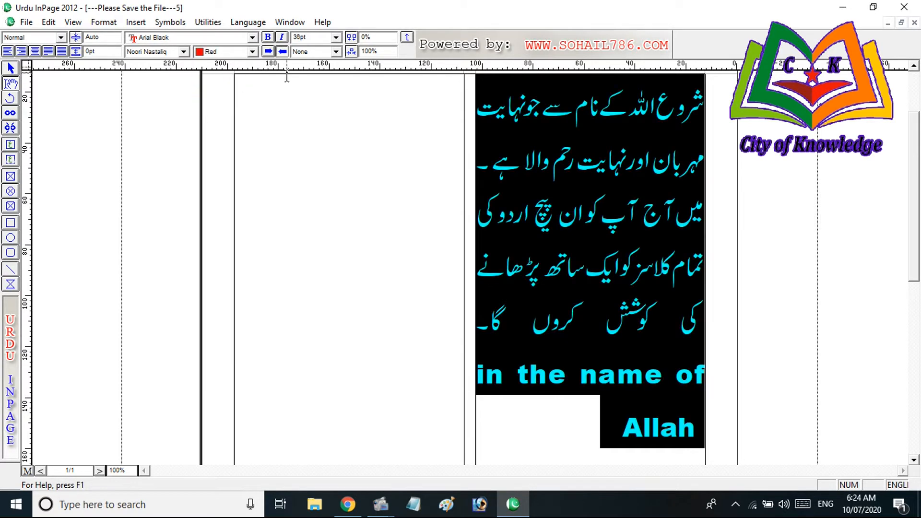
Step: Set the colour of all the text back to Black and clear the selection
click(252, 51)
scroll(255, 94, up, 1)
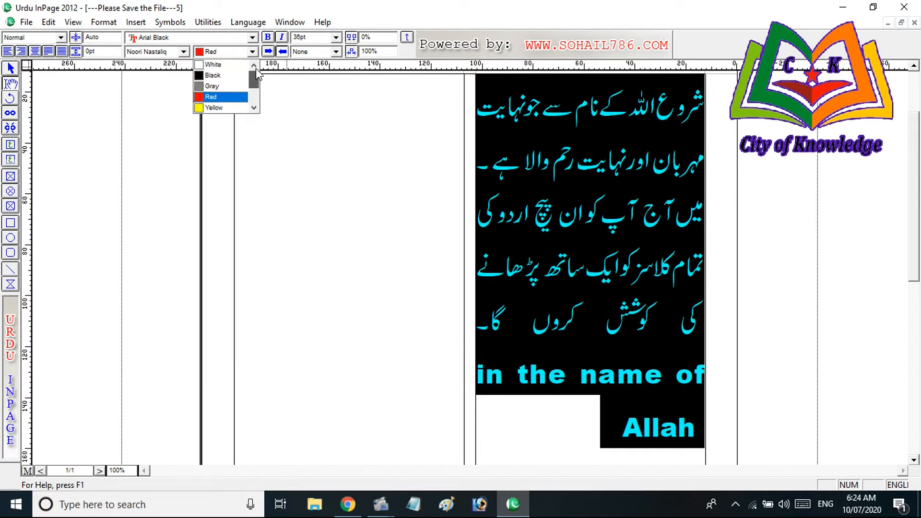
click(230, 76)
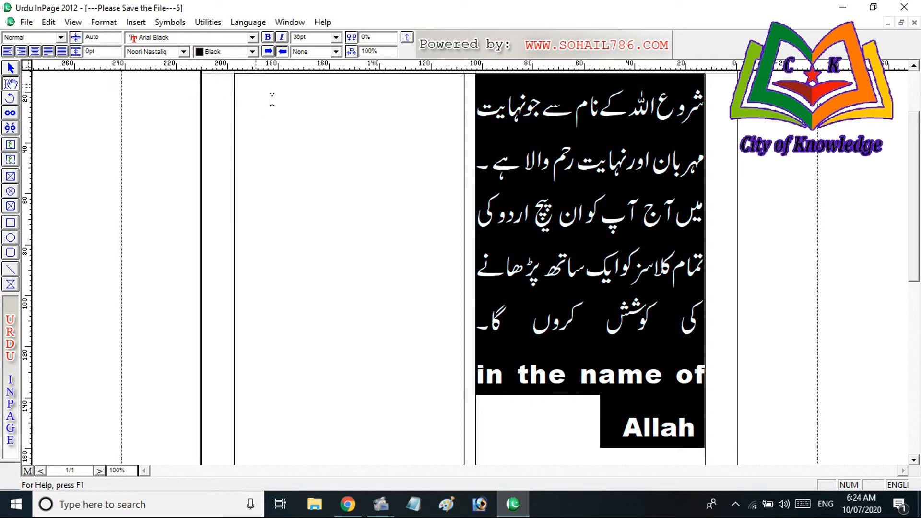
click(589, 221)
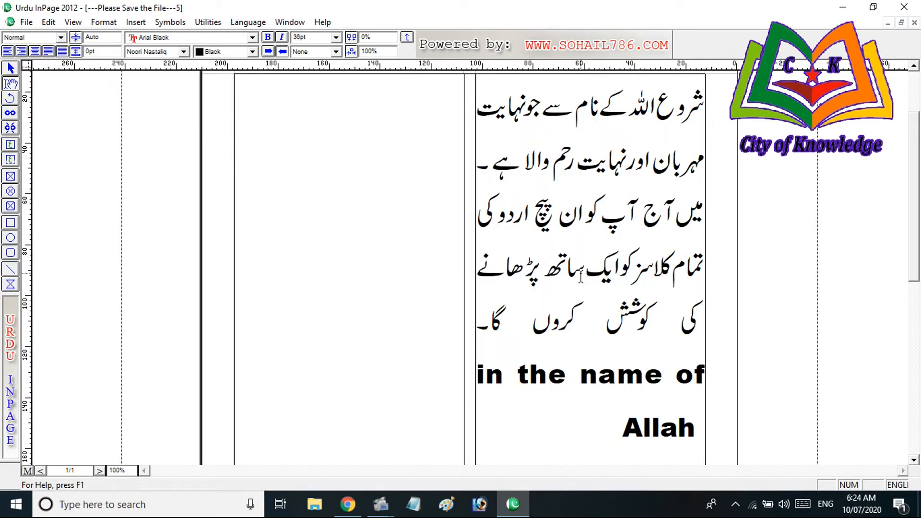
Step: Select all the text and try bold and italic styling on it
drag(605, 161, 541, 436)
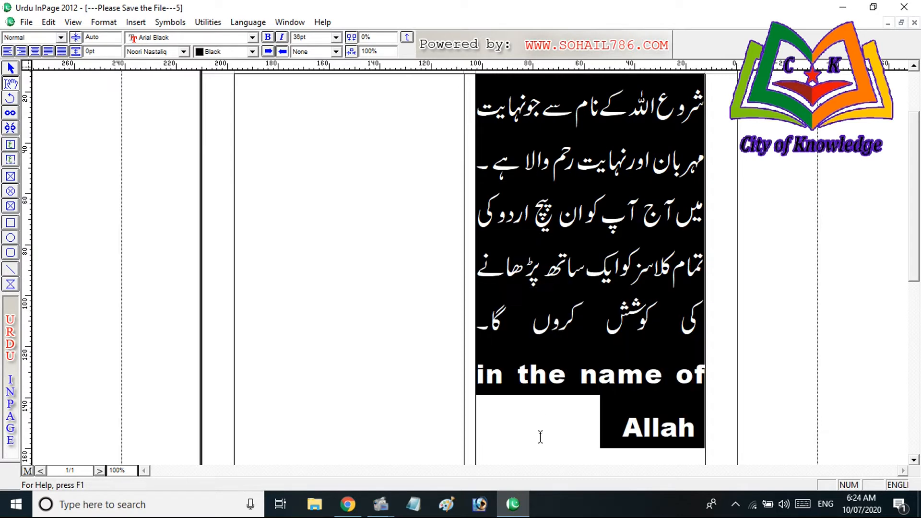
click(269, 39)
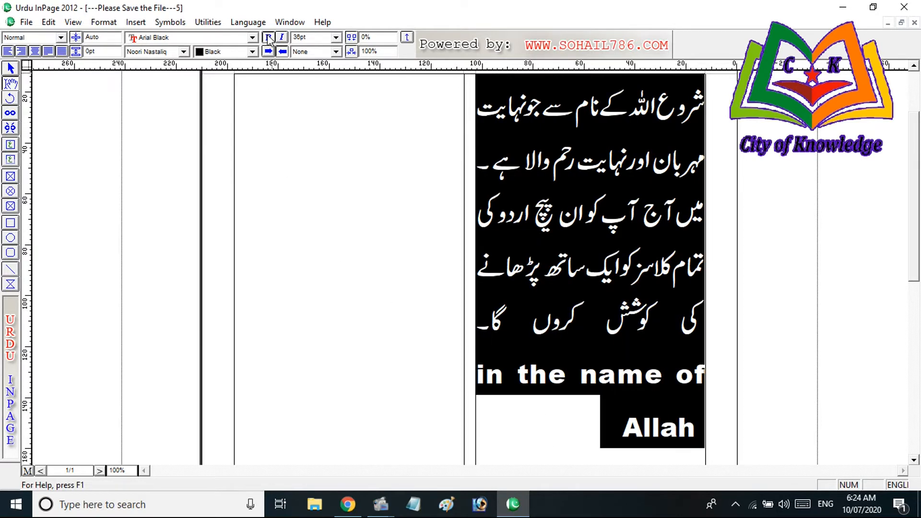
click(284, 38)
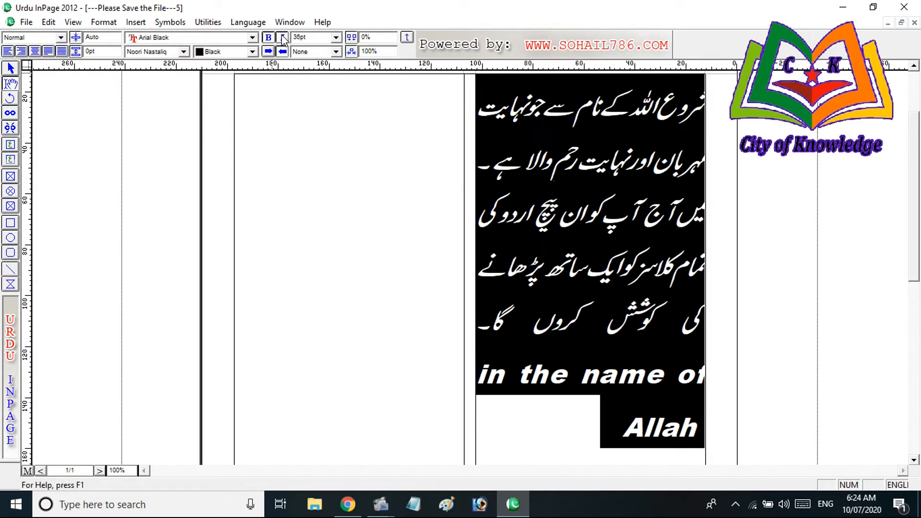
click(283, 40)
click(284, 40)
Step: Set the size of all the text to 16pt and turn off its italic style
text(16)
key(Return)
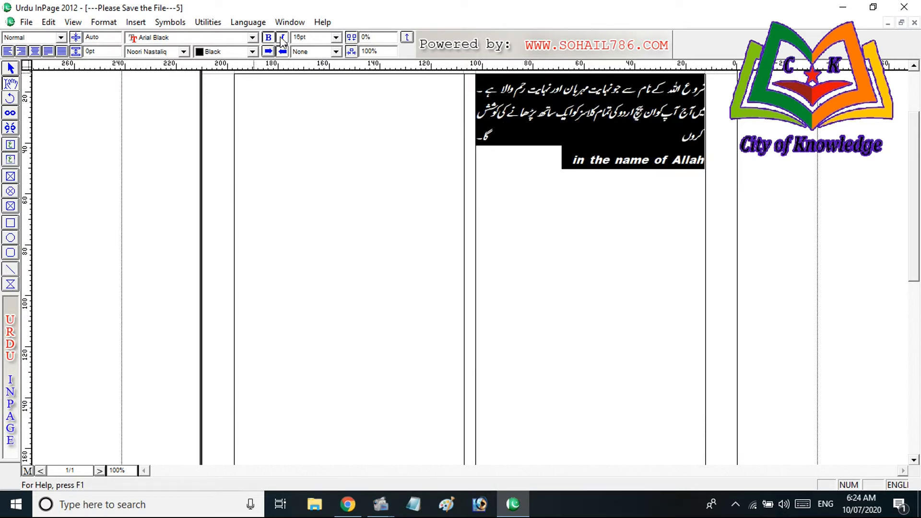
click(282, 39)
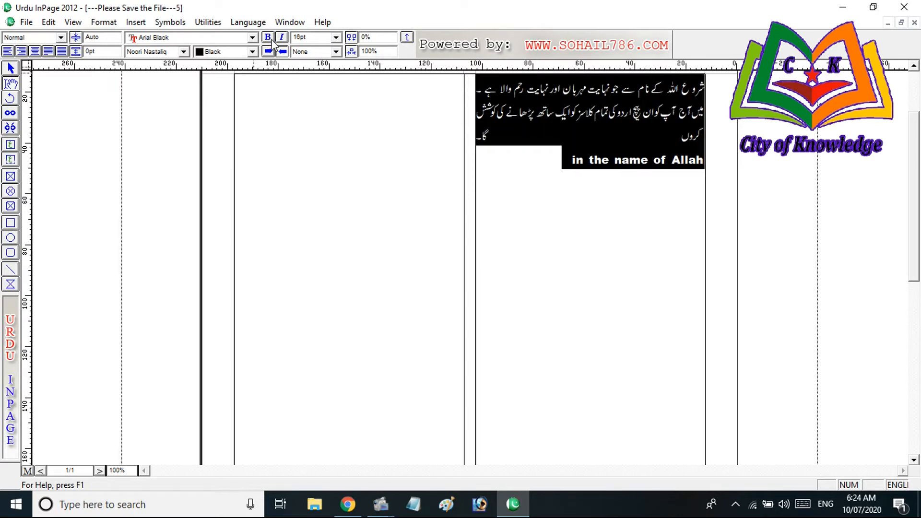
Step: Set the character spacing of the Urdu text up to کوشش to 6%, increase it to 12%, and apply ordinary justification
click(657, 98)
drag(704, 88, 480, 115)
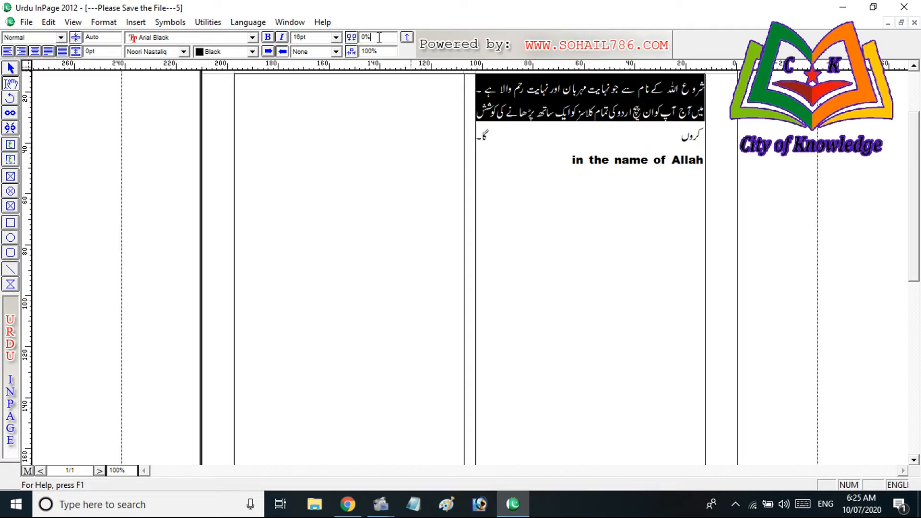
drag(379, 38, 356, 37)
key(Return)
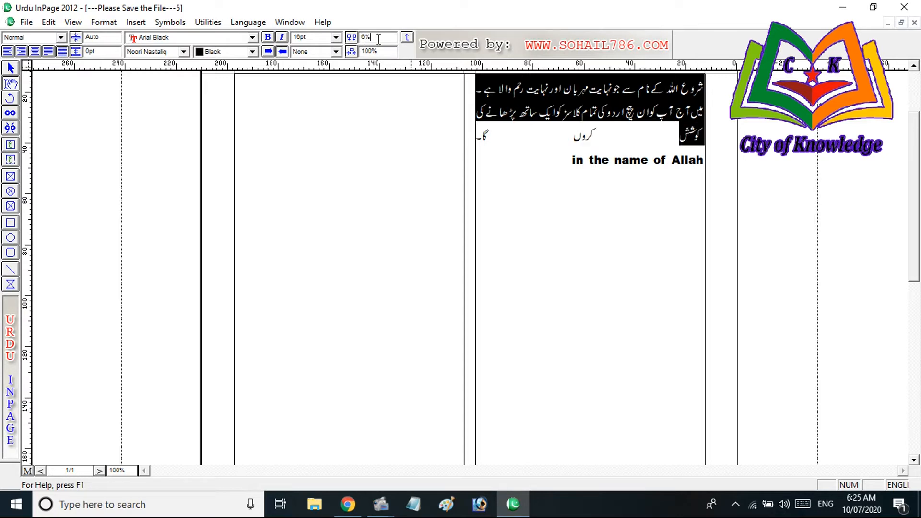
key(Return)
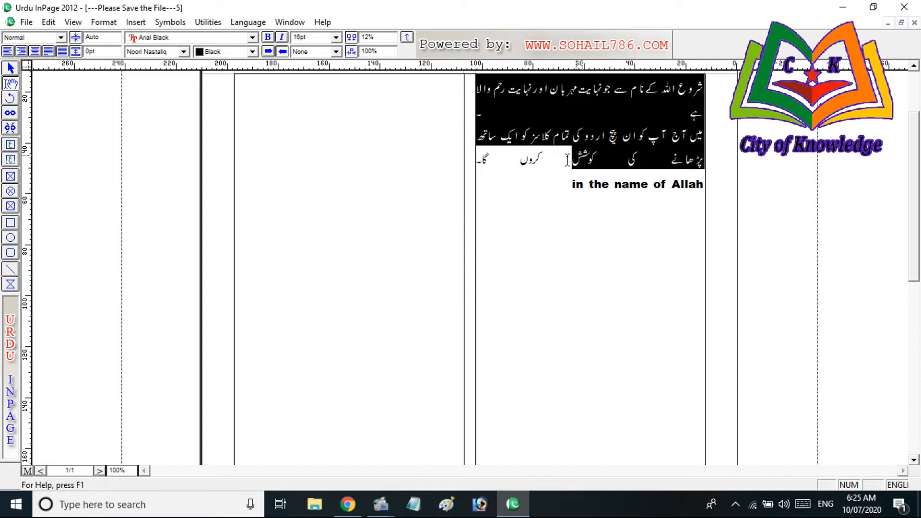
click(48, 53)
click(594, 169)
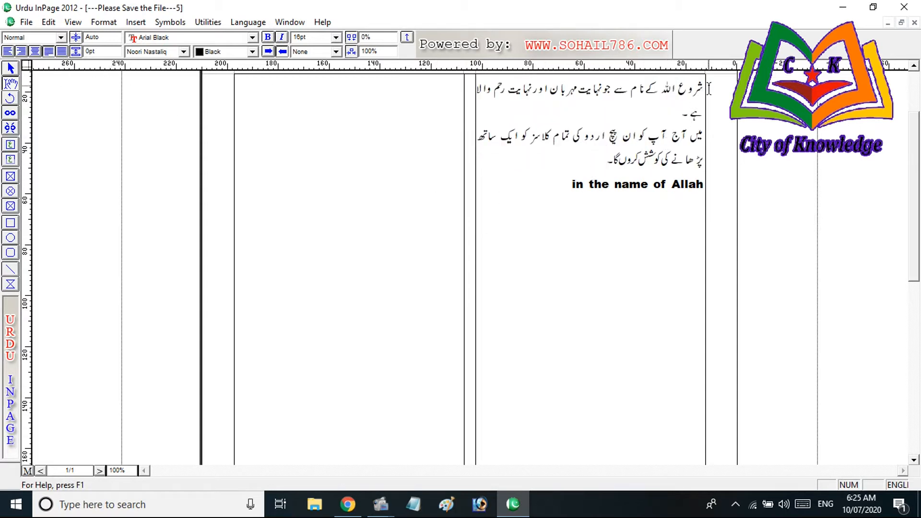
Step: Set the font size of both Urdu paragraphs to 20pt
drag(701, 86, 590, 163)
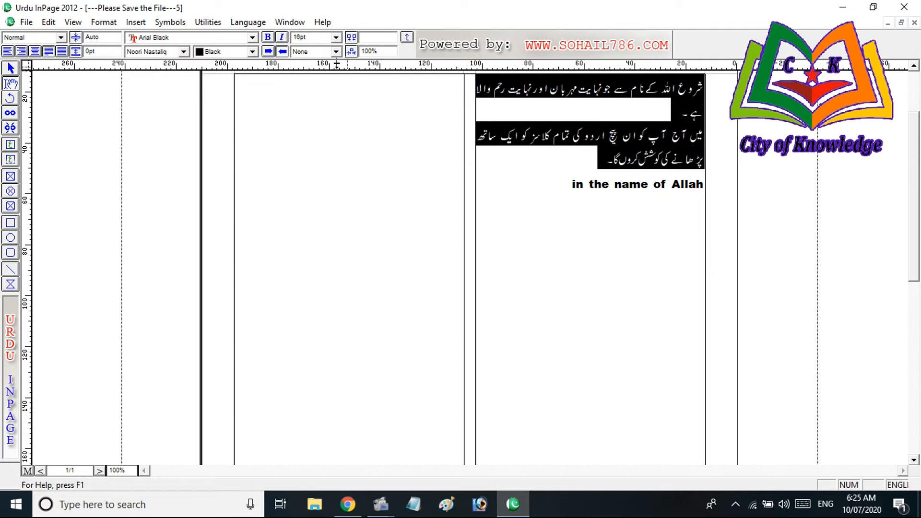
click(330, 43)
text(20)
key(Return)
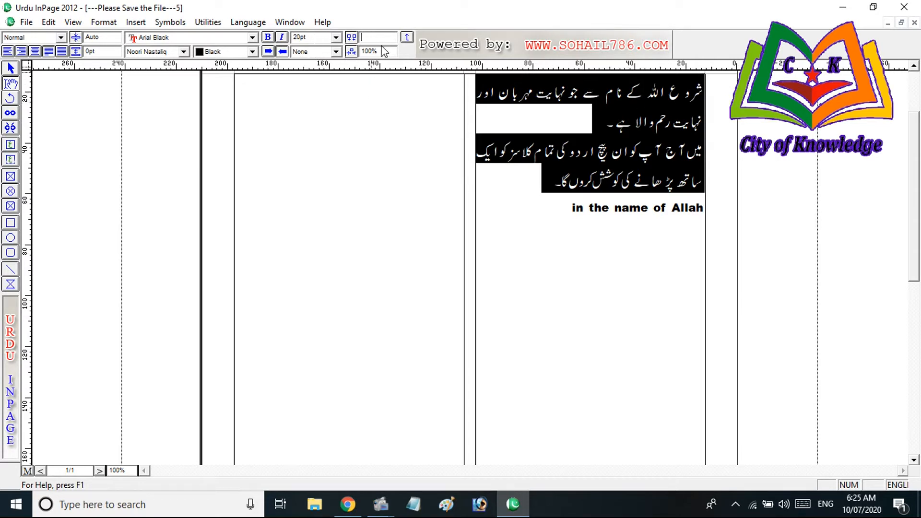
Step: Reset the character spacing of both selected Urdu paragraphs to 0%
click(363, 50)
click(375, 38)
text(auto)
key(Return)
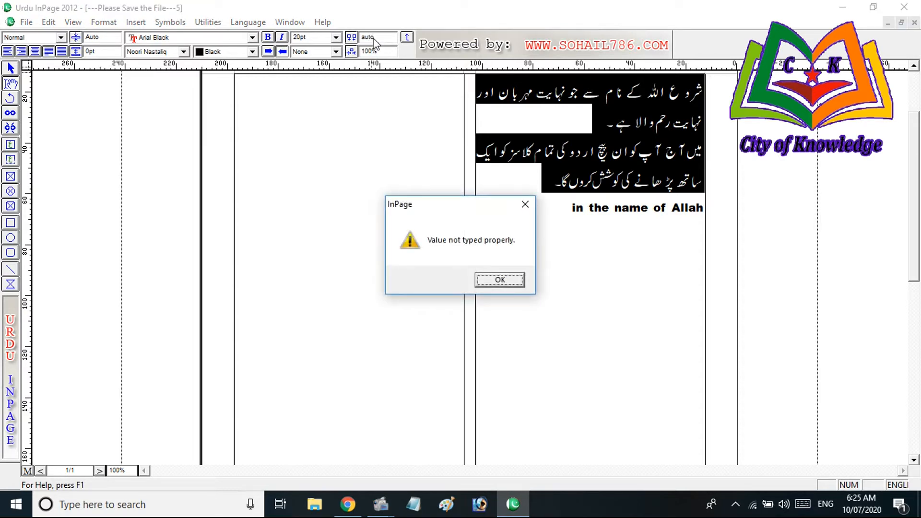
key(Return)
text(0)
key(Return)
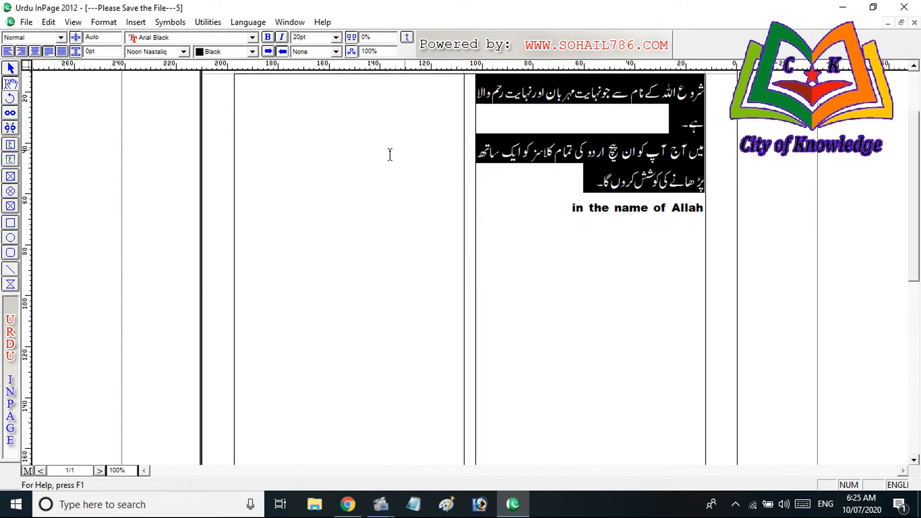
click(574, 206)
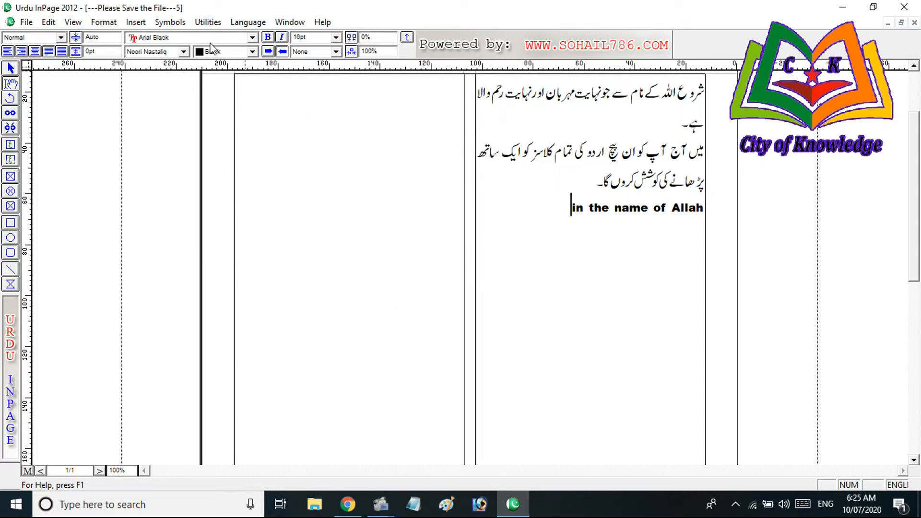
key(Right)
key(Right)
drag(701, 89, 452, 200)
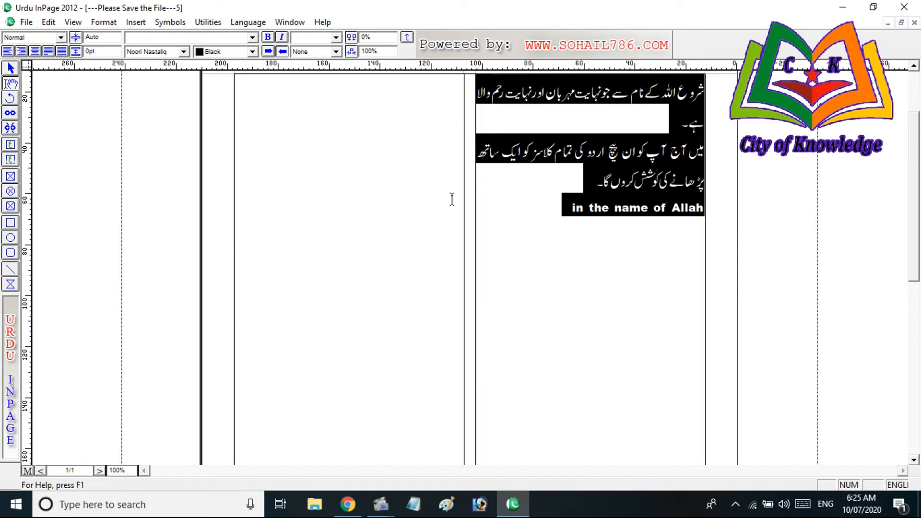
click(12, 83)
click(568, 213)
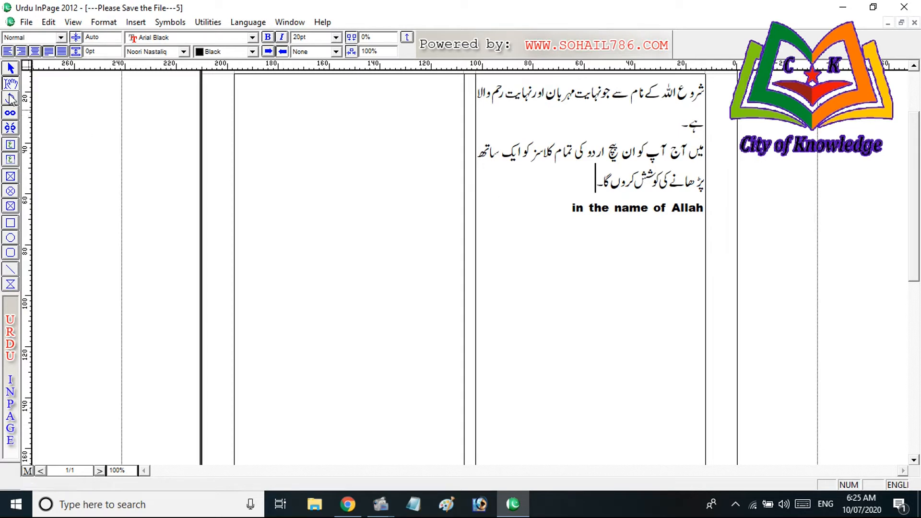
click(11, 70)
double_click(610, 173)
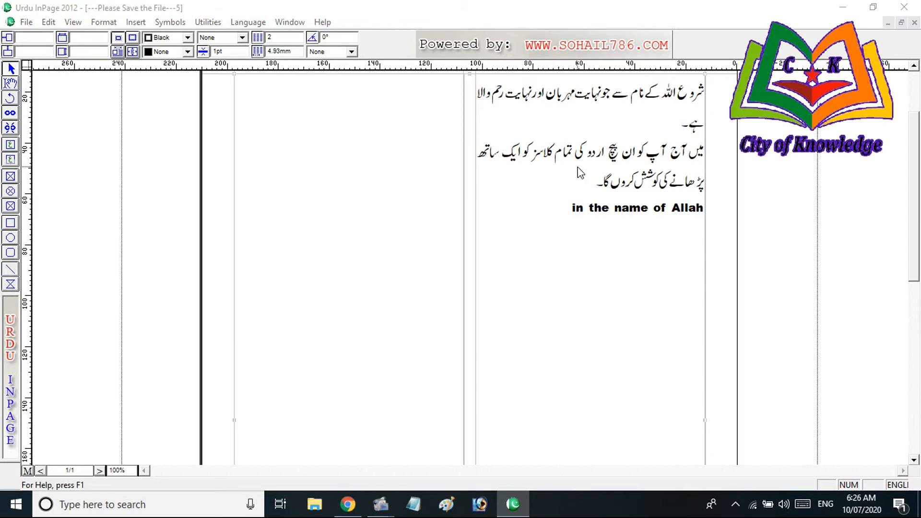
click(548, 196)
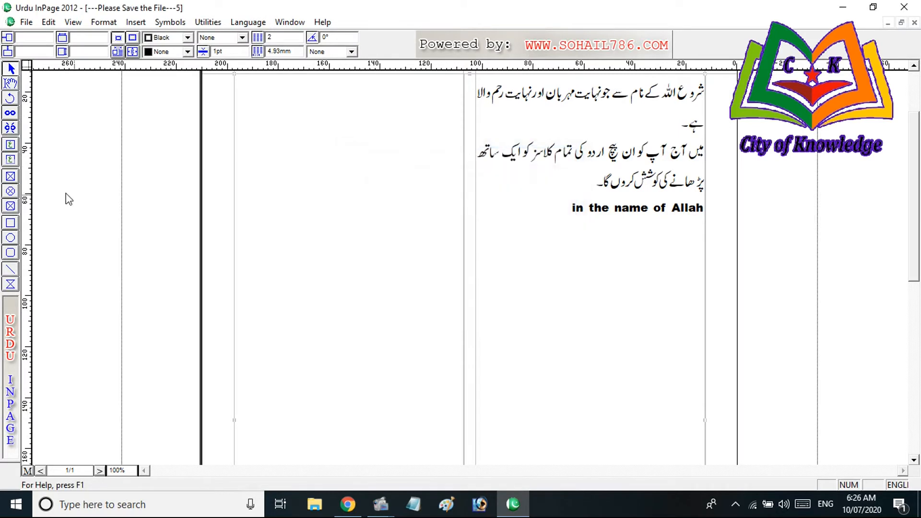
Step: Draw a text box about 150 by 61 mm below the English line and paste copies of both Urdu paragraphs into it twice
click(13, 150)
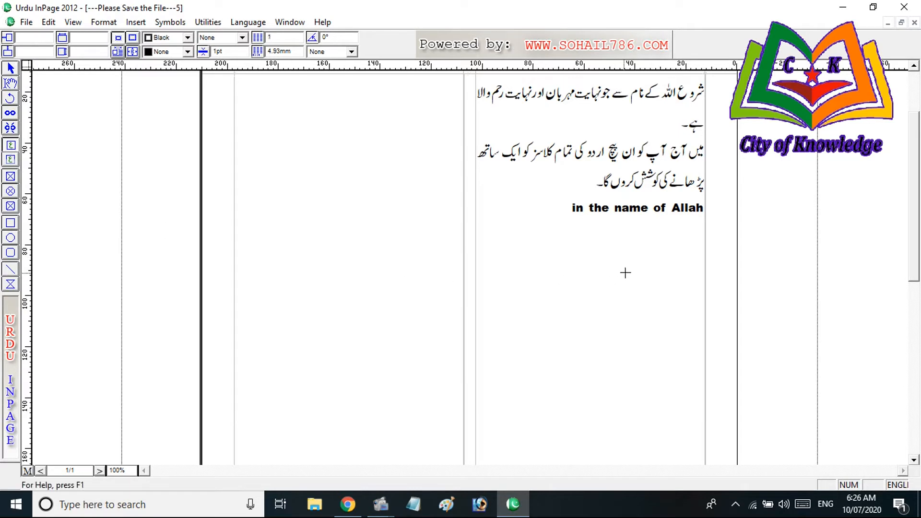
drag(704, 239, 323, 395)
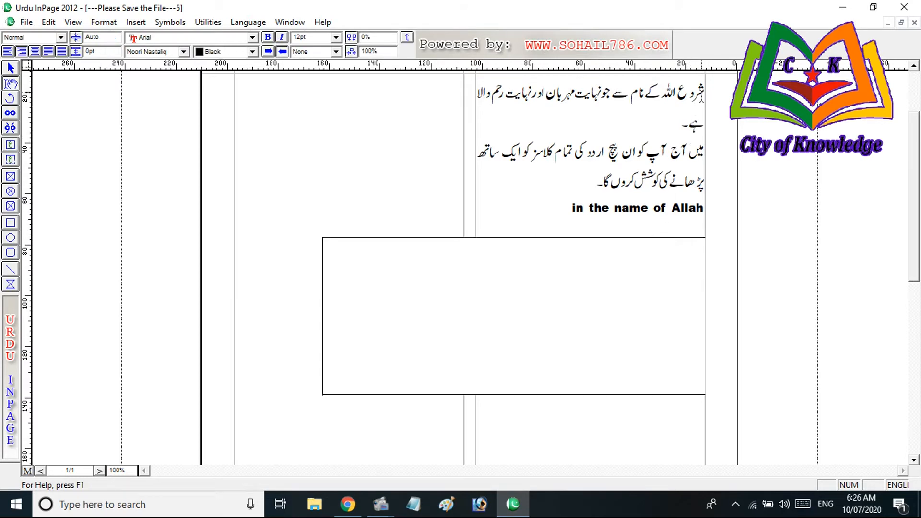
mouse_move(703, 91)
mouse_down()
mouse_move(578, 149)
mouse_move(571, 176)
mouse_up()
key(ctrl+c)
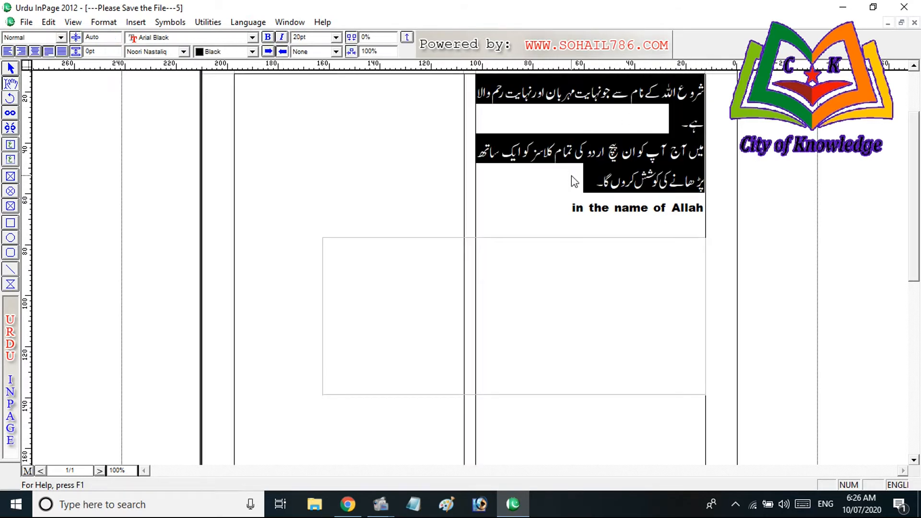
click(542, 259)
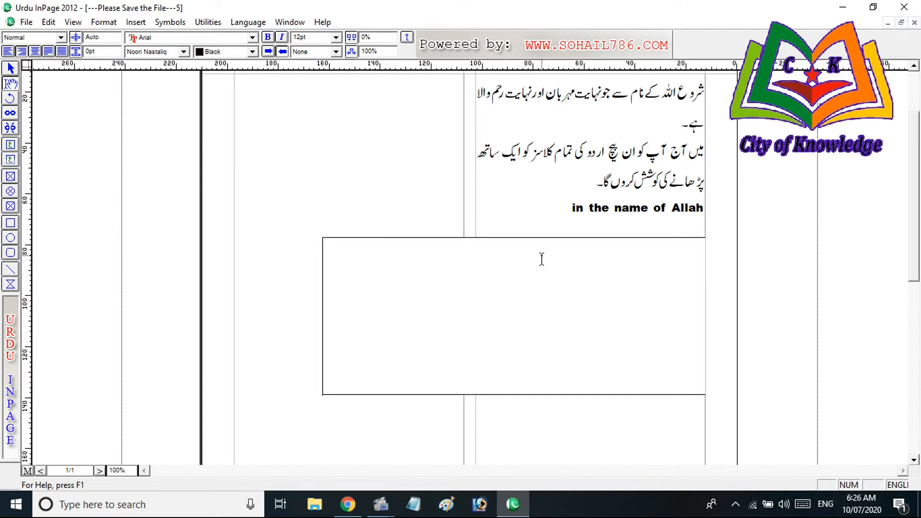
key(ctrl+v)
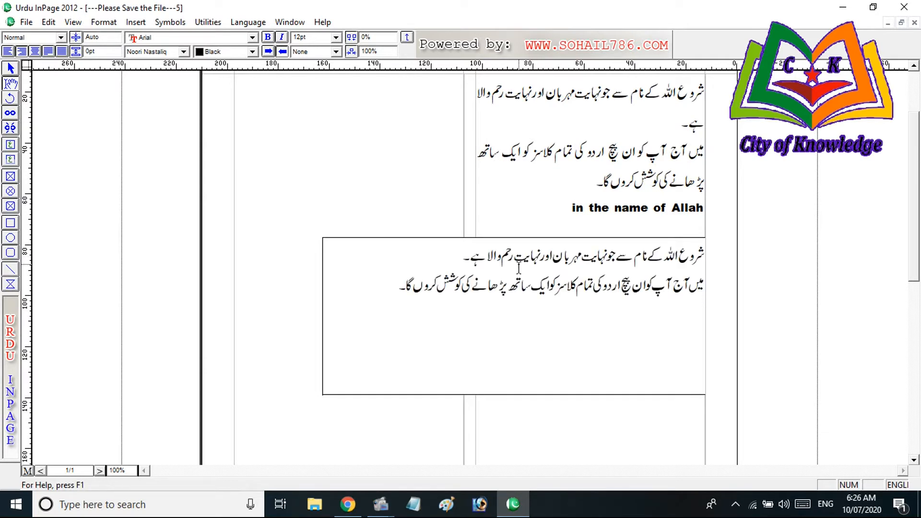
key(ctrl+v)
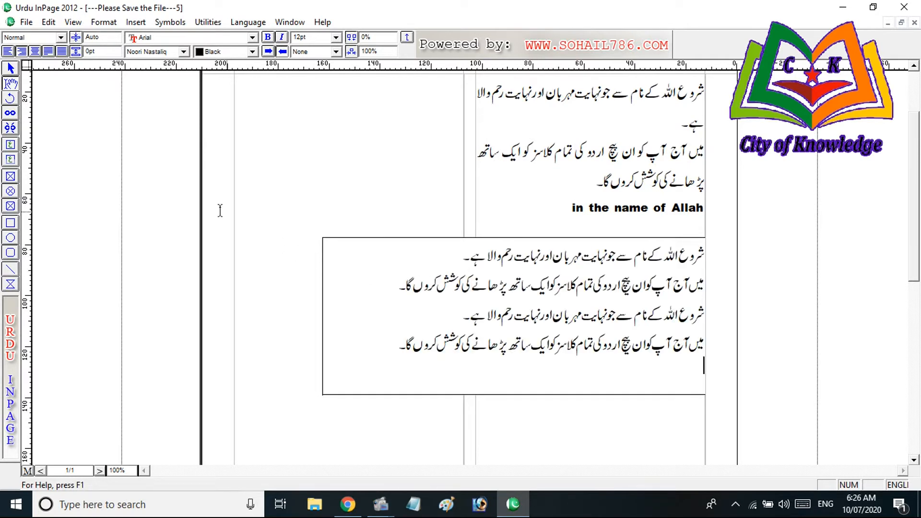
Step: Narrow the new text box to about 121 mm wide and move it across the gap between the two columns
click(15, 67)
click(481, 320)
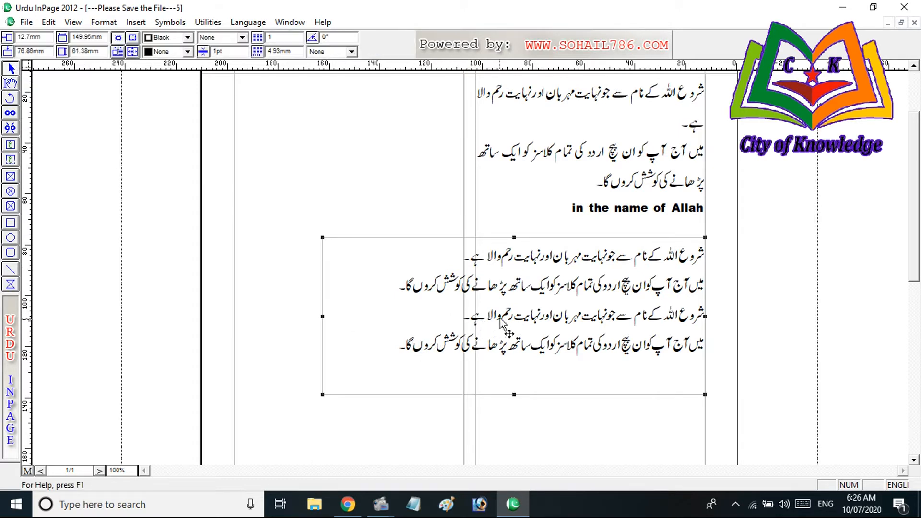
drag(322, 316, 385, 313)
drag(523, 323, 435, 316)
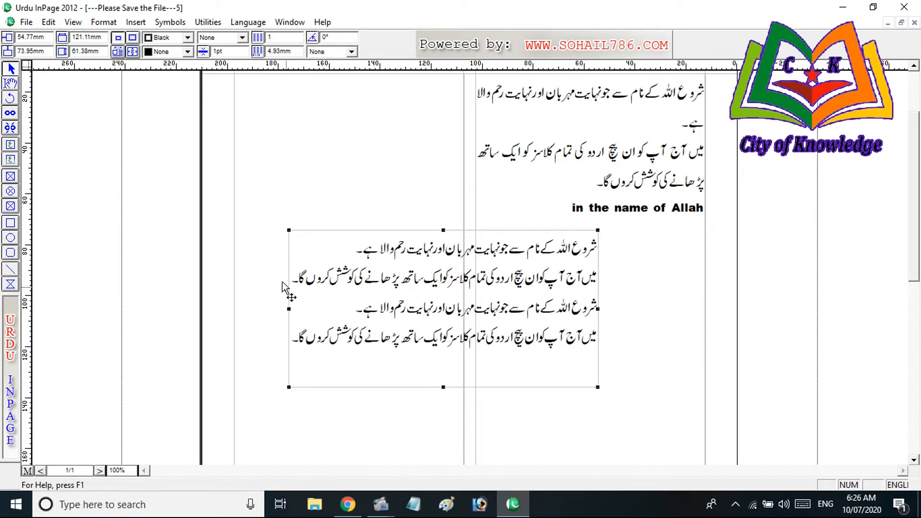
Step: Fill the text box with White and move it to about 51 mm horizontally and 74 mm vertically
click(189, 52)
click(173, 76)
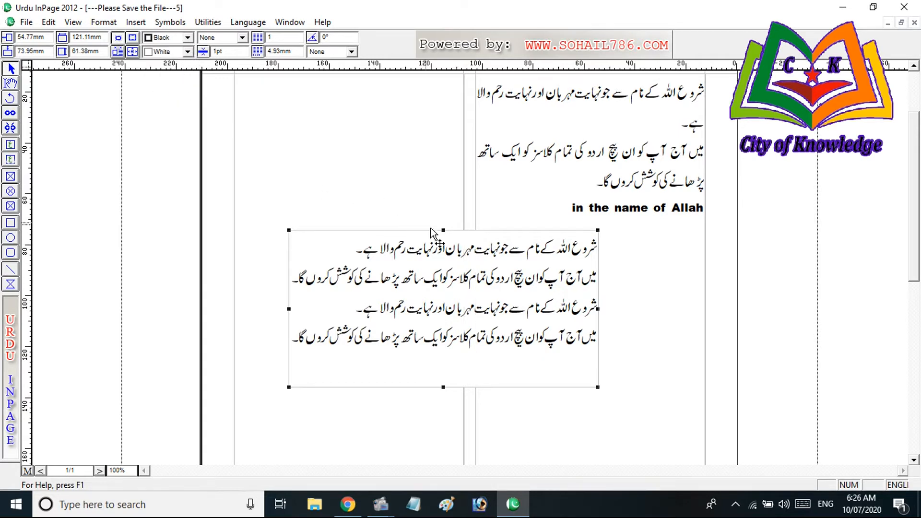
drag(483, 256, 491, 250)
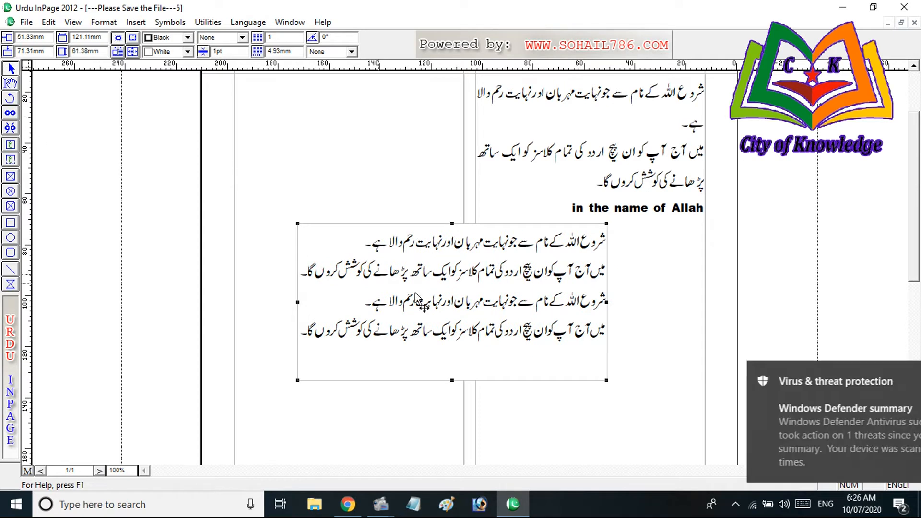
drag(460, 307, 461, 315)
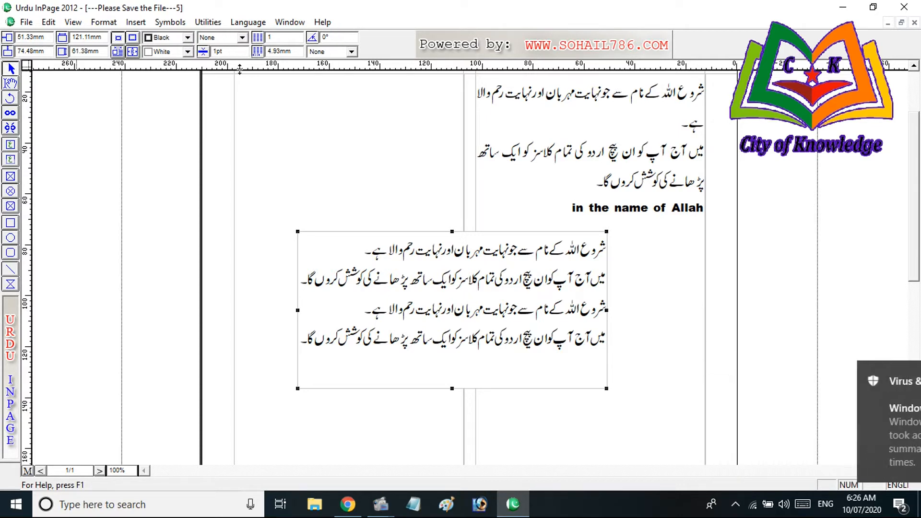
Step: Give the text box a red solid border and lengthen the box to about 81 mm high
click(189, 38)
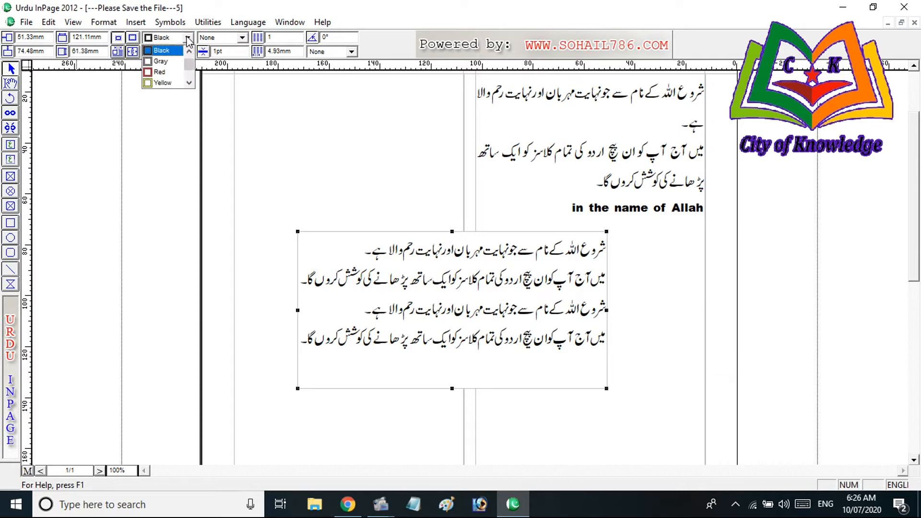
click(170, 70)
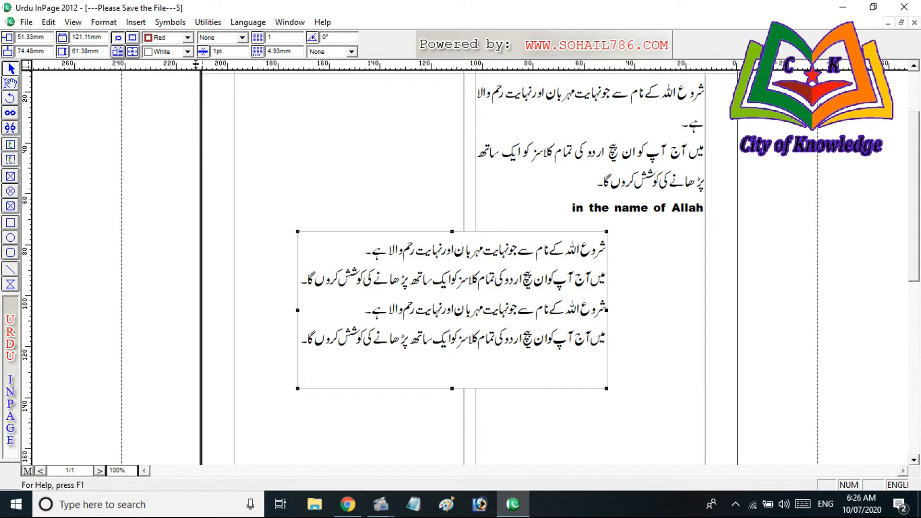
click(243, 38)
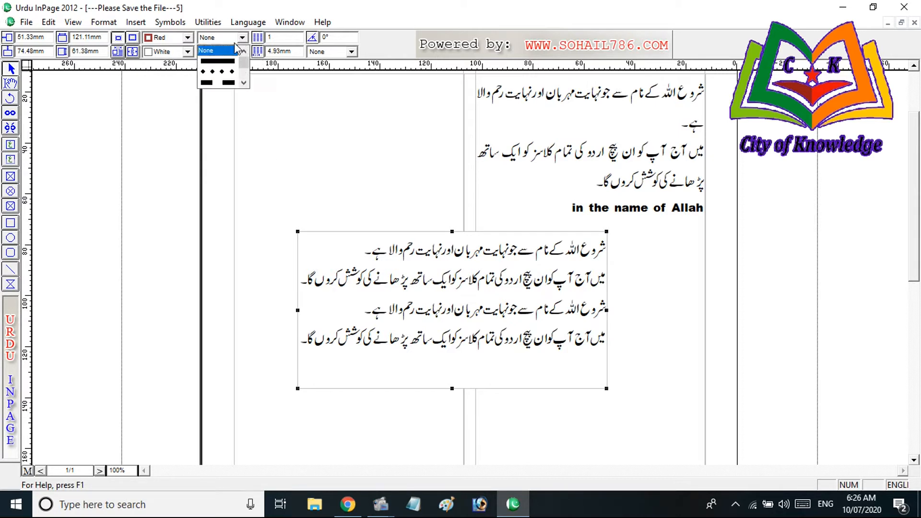
click(223, 77)
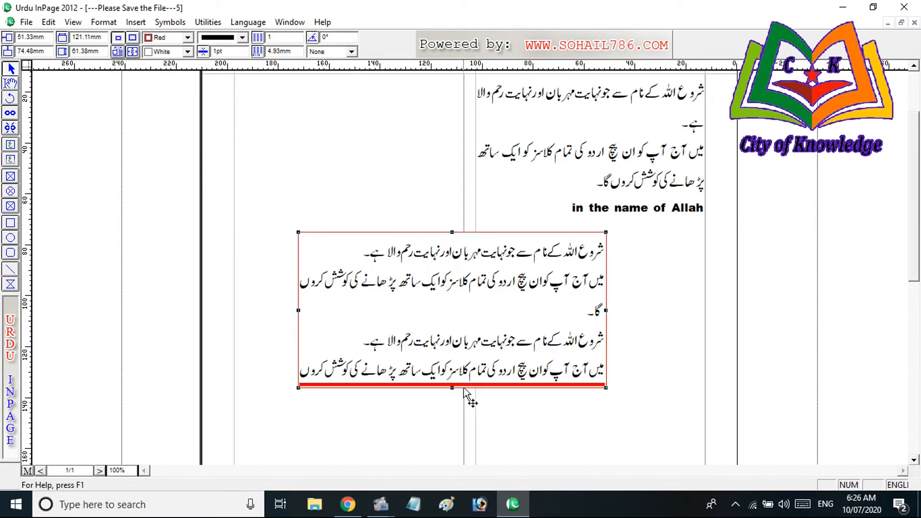
mouse_move(453, 389)
mouse_down()
mouse_move(452, 441)
mouse_move(453, 427)
mouse_up()
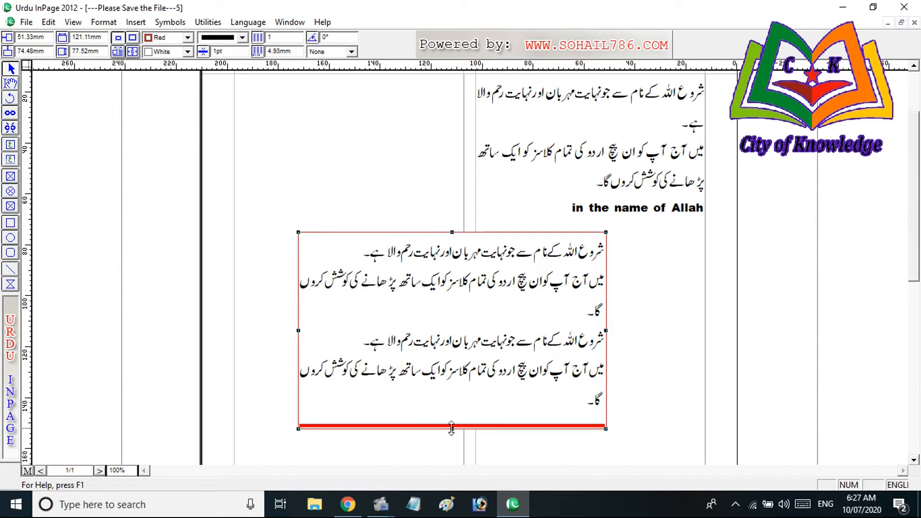
drag(450, 427, 455, 438)
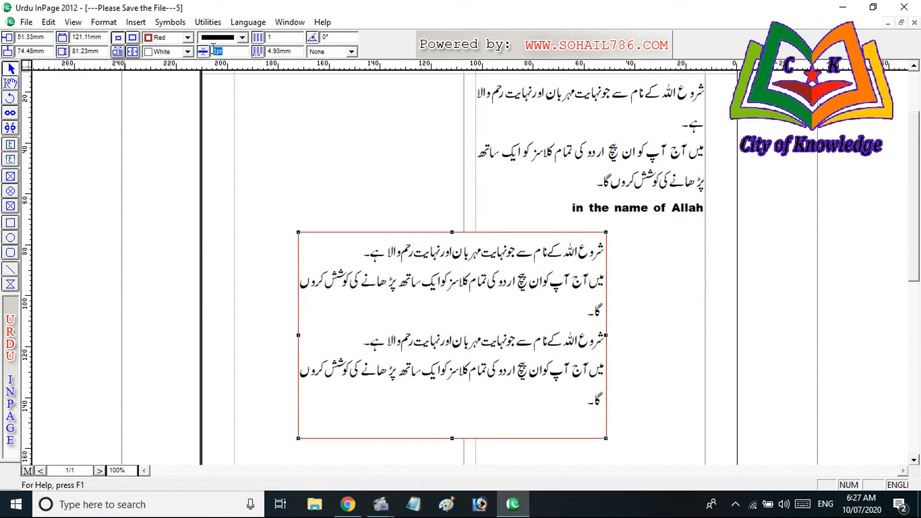
Step: Try a 6pt border, lengthen the text box to about 89 mm, and set the border thickness to 3pt
key(Return)
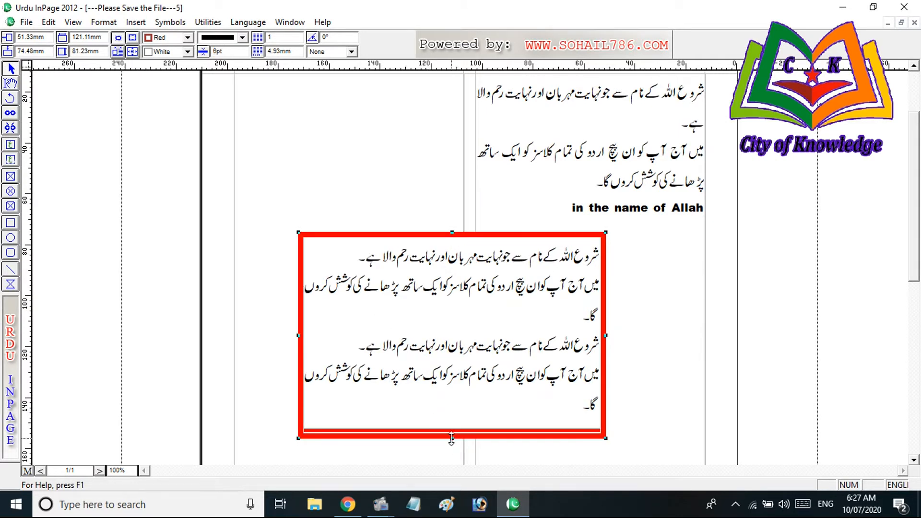
drag(451, 438, 452, 456)
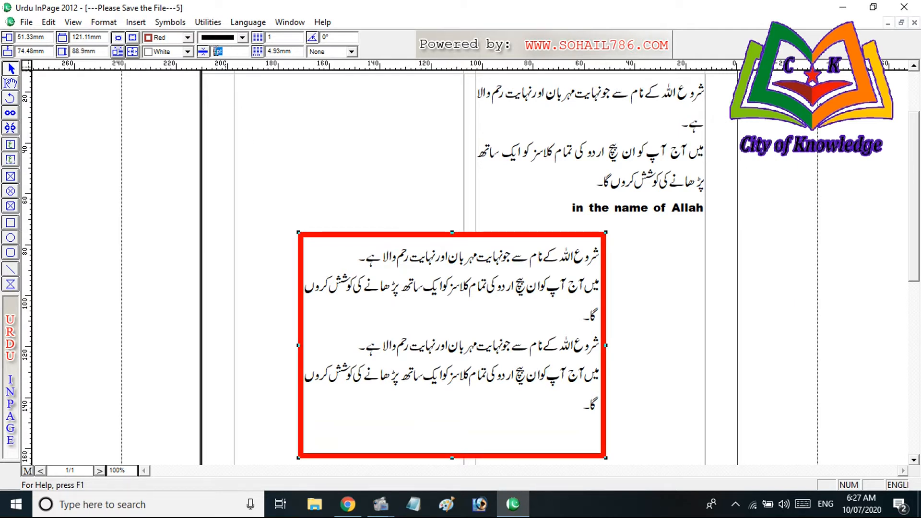
key(Return)
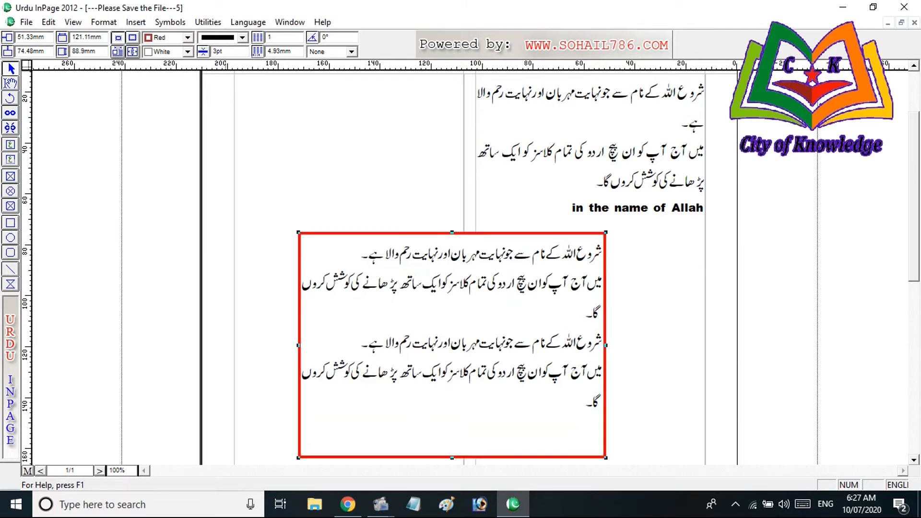
Step: Change the text box's border to the crossed-line pattern and move the box to about 49 mm horizontally and 73 mm vertically
click(187, 37)
click(190, 38)
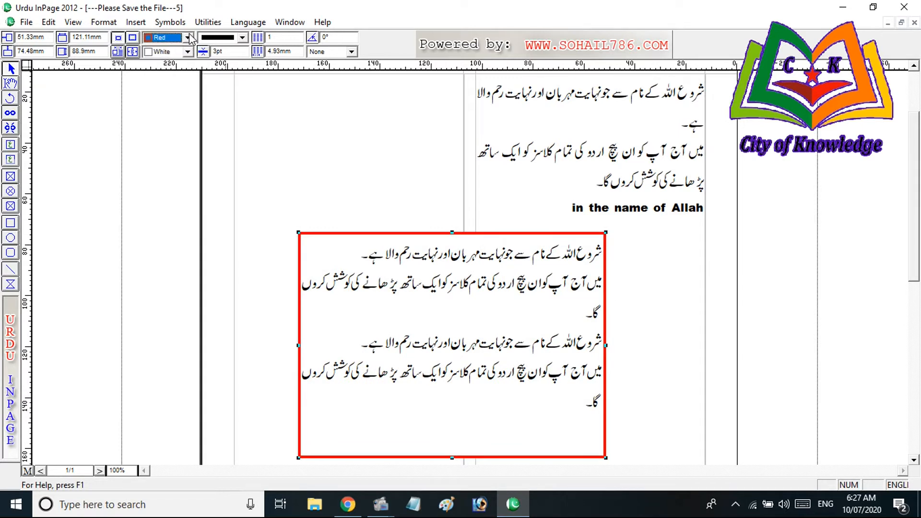
click(242, 37)
scroll(240, 67, down, 3)
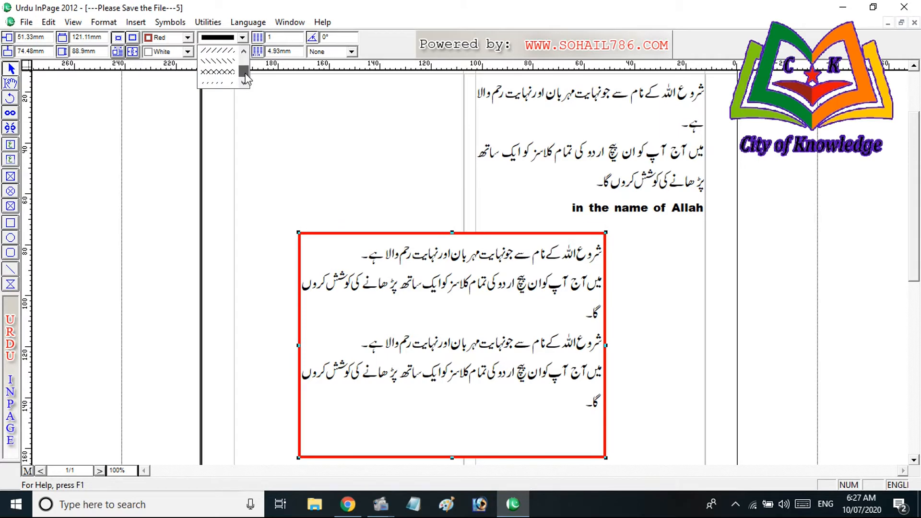
click(225, 72)
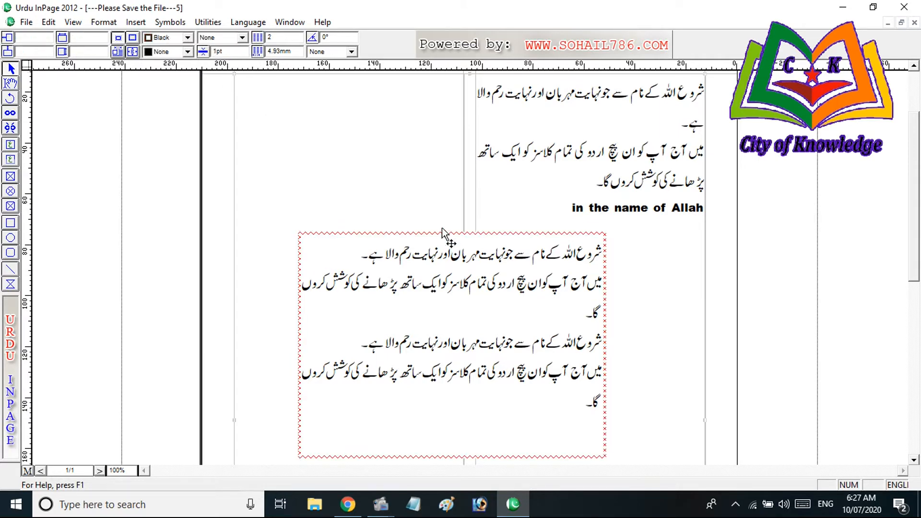
mouse_move(450, 236)
mouse_down()
mouse_move(422, 202)
mouse_move(456, 232)
mouse_up()
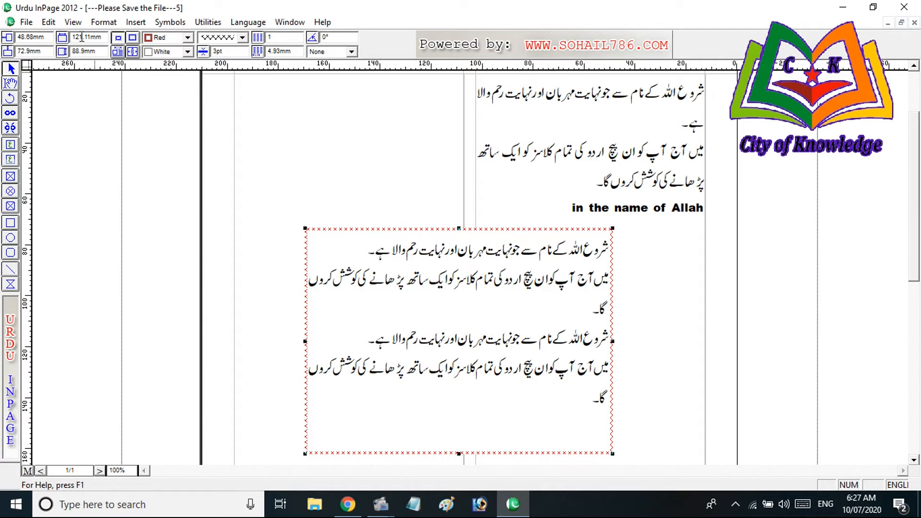
Step: Set the text box's width to 150.11 mm, narrow it to about 125 mm, and move the box slightly upward
text(1)
key(Return)
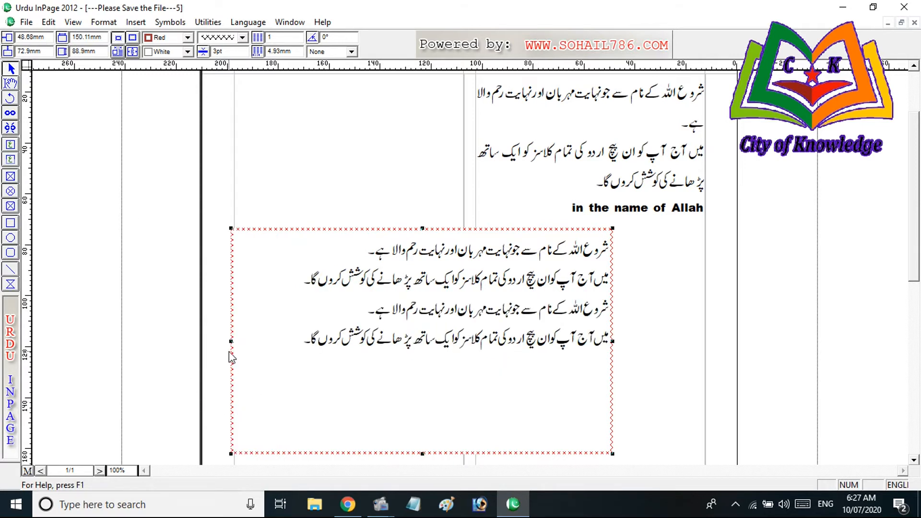
drag(231, 341, 296, 341)
drag(424, 232, 423, 225)
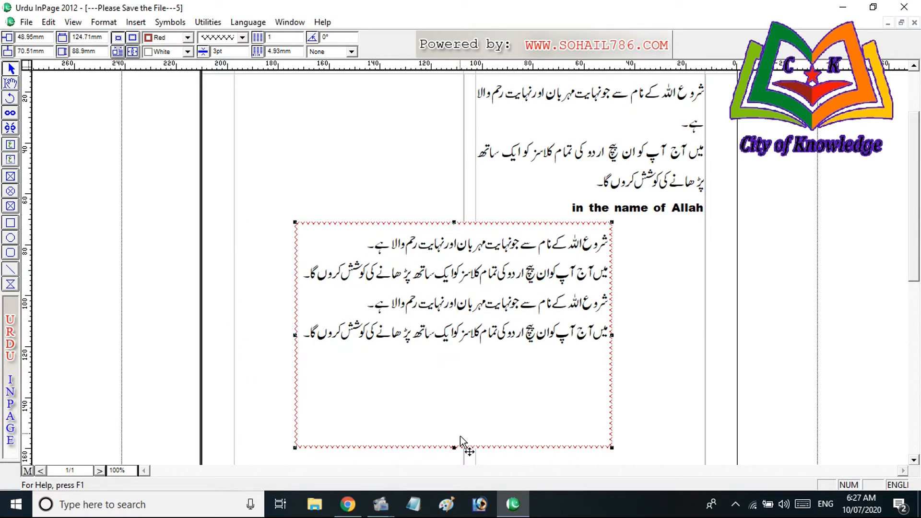
Step: Shorten the text box to about 55 mm high and place the text cursor at the end of its last Urdu line
drag(453, 447, 452, 360)
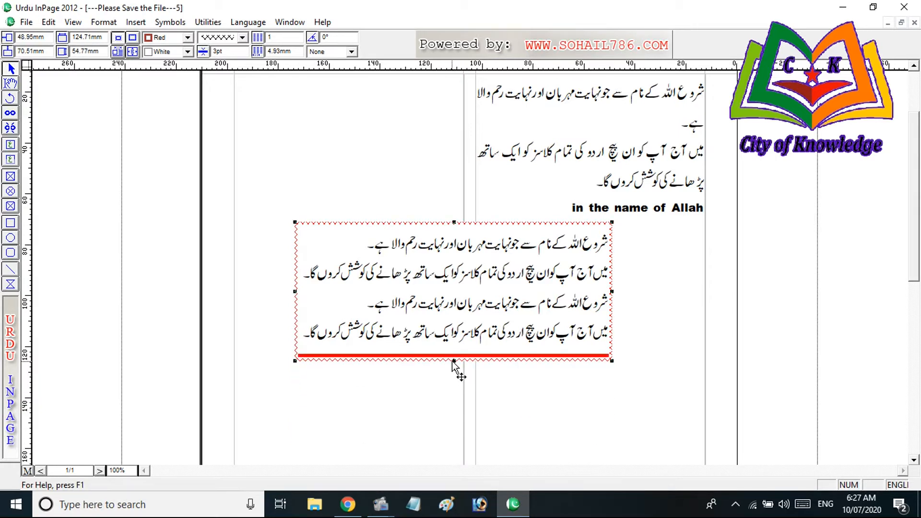
click(11, 87)
click(304, 336)
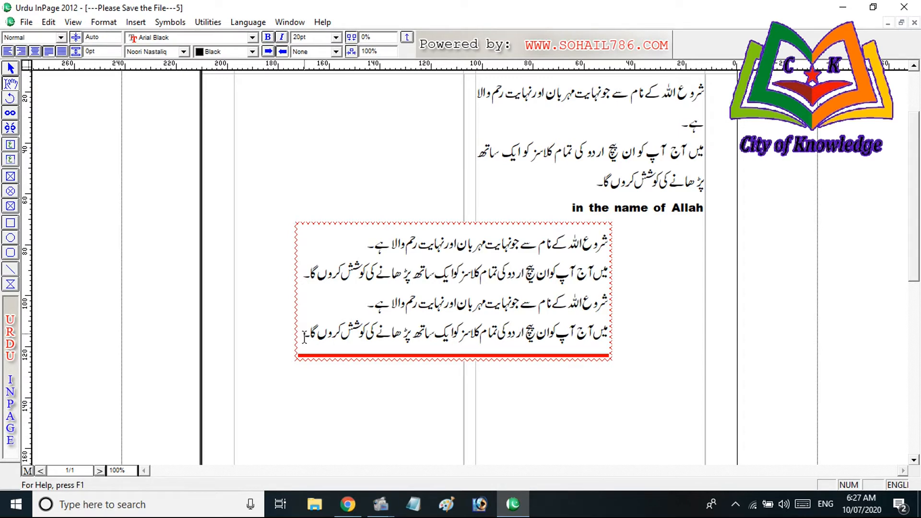
Step: Move the red-bordered text box to about 48 mm horizontally and 72 mm vertically
click(11, 69)
drag(473, 317, 525, 336)
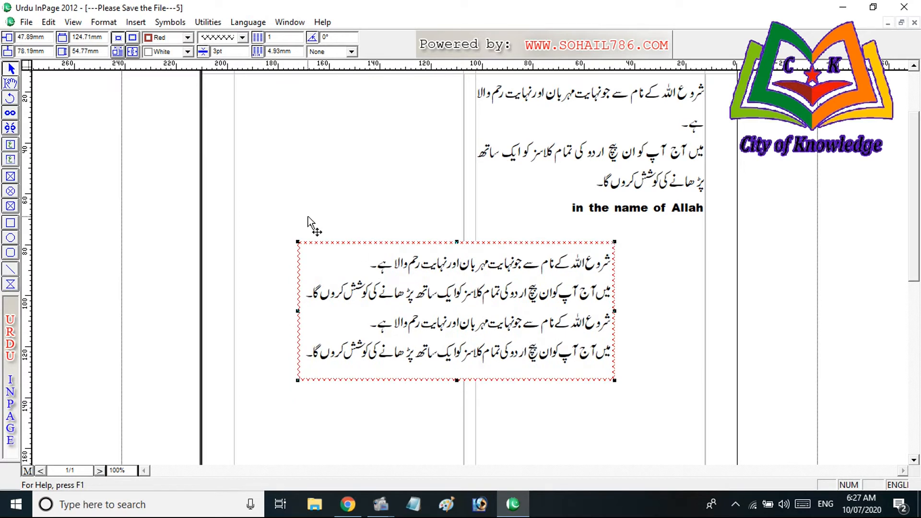
drag(407, 274, 408, 259)
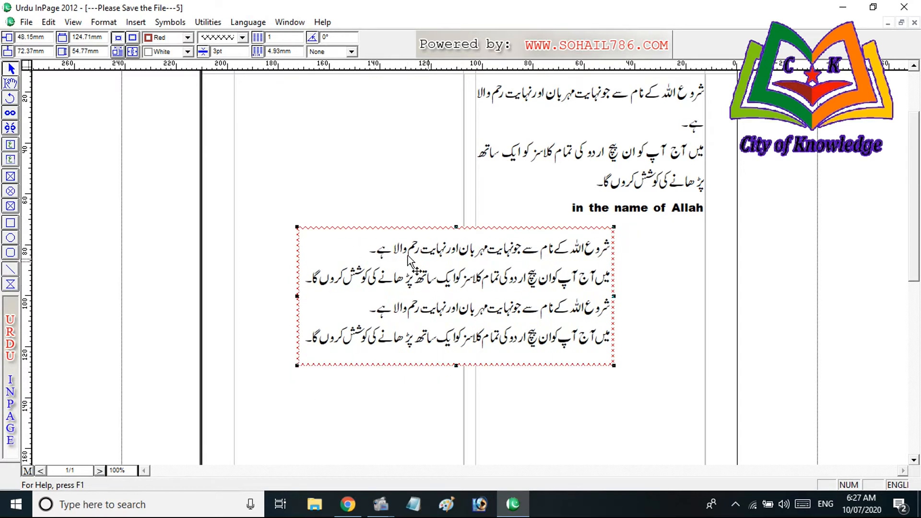
Step: Place a new text box in the page column below the red-bordered box and copy that box's four Urdu lines into it repeatedly
click(11, 162)
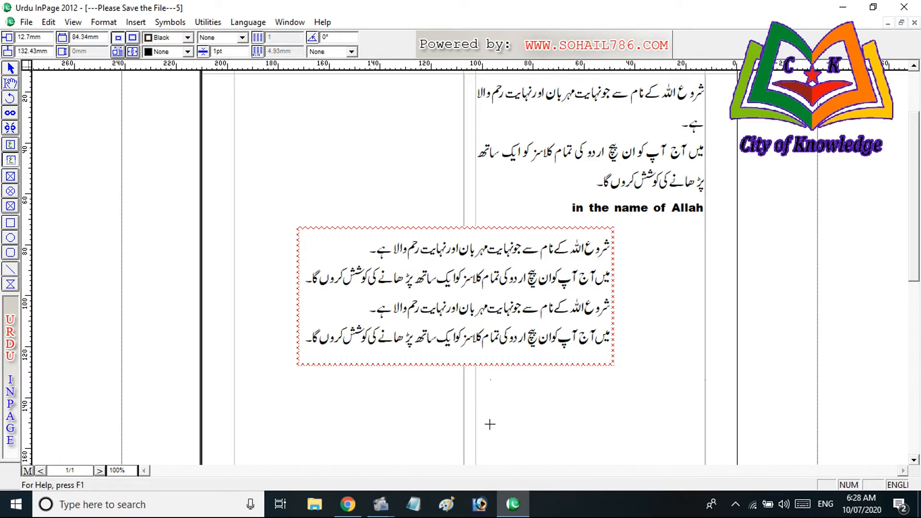
click(473, 428)
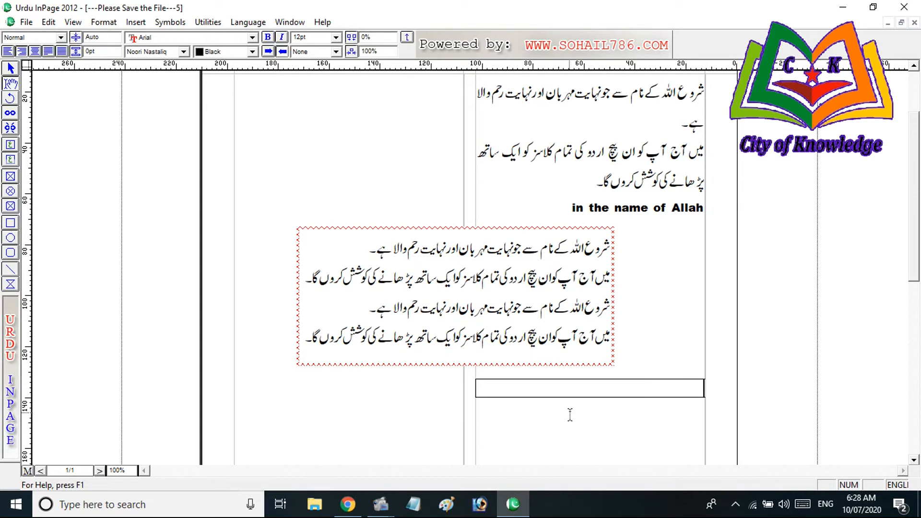
drag(611, 249, 299, 352)
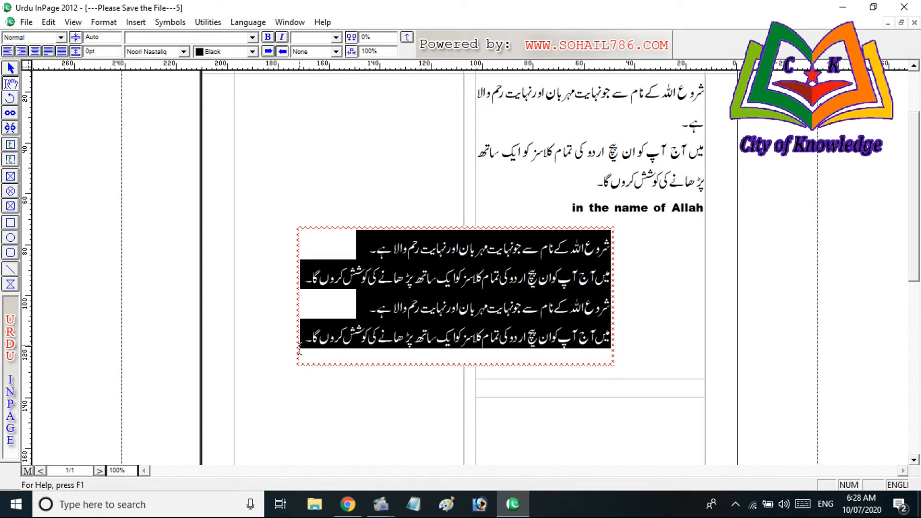
click(610, 392)
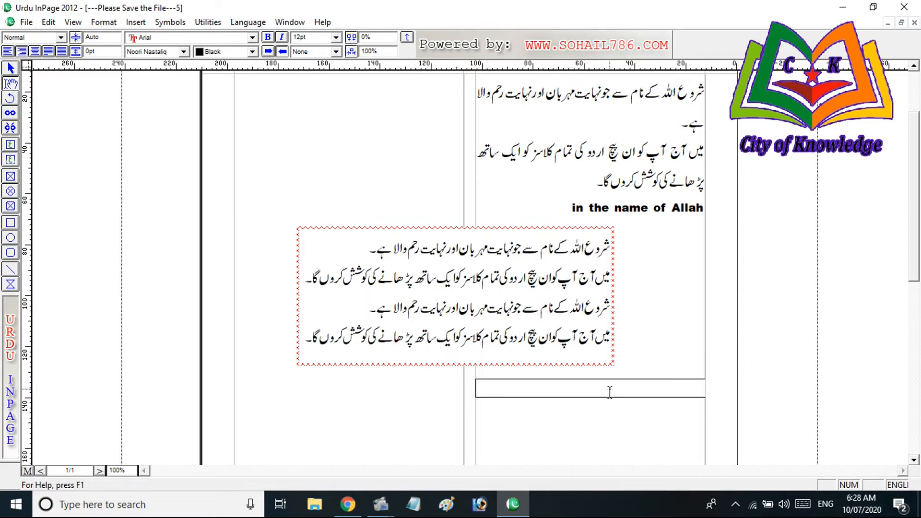
text(شروع اللہ کے نام سے جو نہایت مہربان اور نہایت رحم والا ہے۔ میں آج آپ کو ان پیج اردو کی تمام کلاسز کو ایک ساتھ پڑھانے کی کوشش کروں گا۔ شروع اللہ کے نام سے جو نہایت مہربان اور نہایت رحم والا ہے۔ میں آج آپ کو ان پیج اردو کی تمام کلاسز کو ایک ساتھ پڑھانے کی کوشش کروں گا۔)
scroll(879, 324, down, 5)
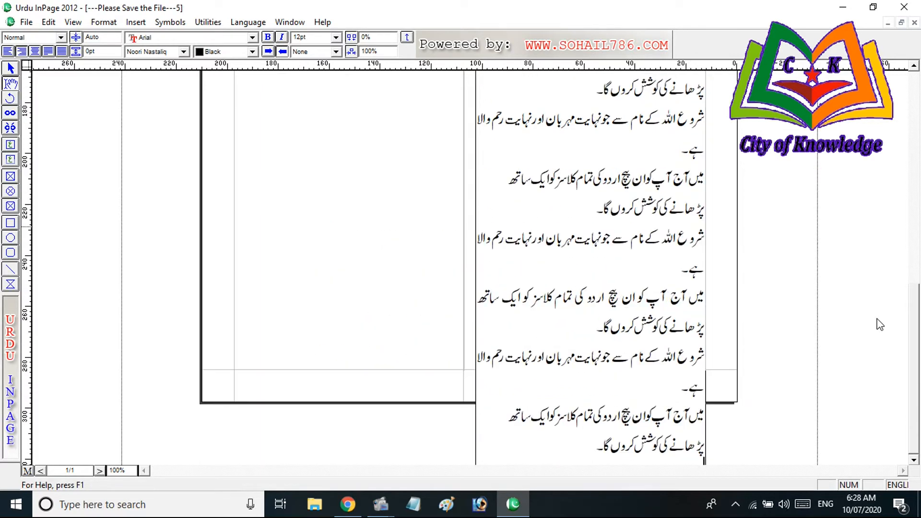
Step: Undo the surplus pasted Urdu text and move the new text box to about 18 mm horizontally and 139 mm vertically
key(ctrl+z)
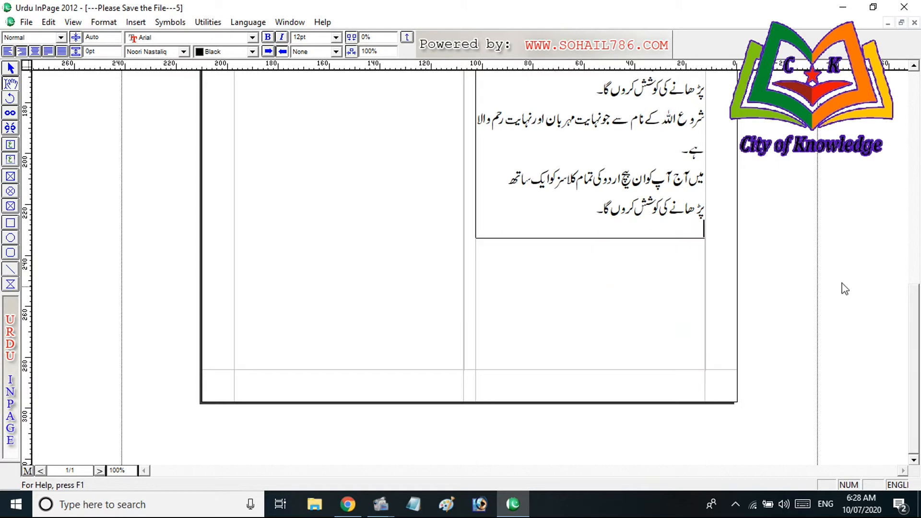
scroll(916, 303, up, 3)
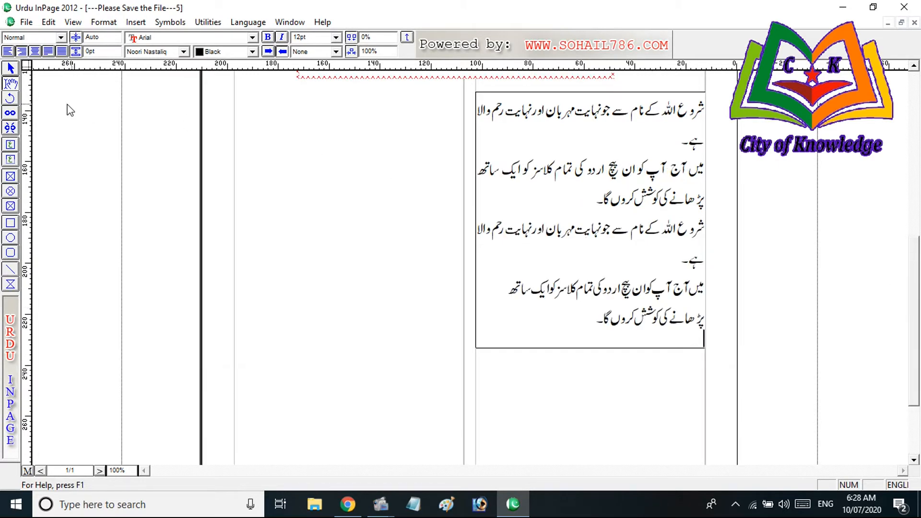
drag(643, 226, 402, 246)
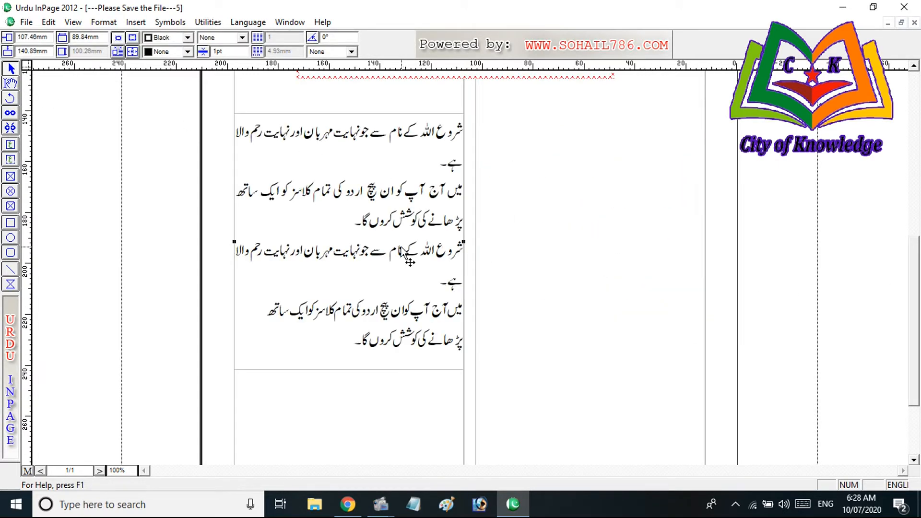
drag(522, 244, 633, 244)
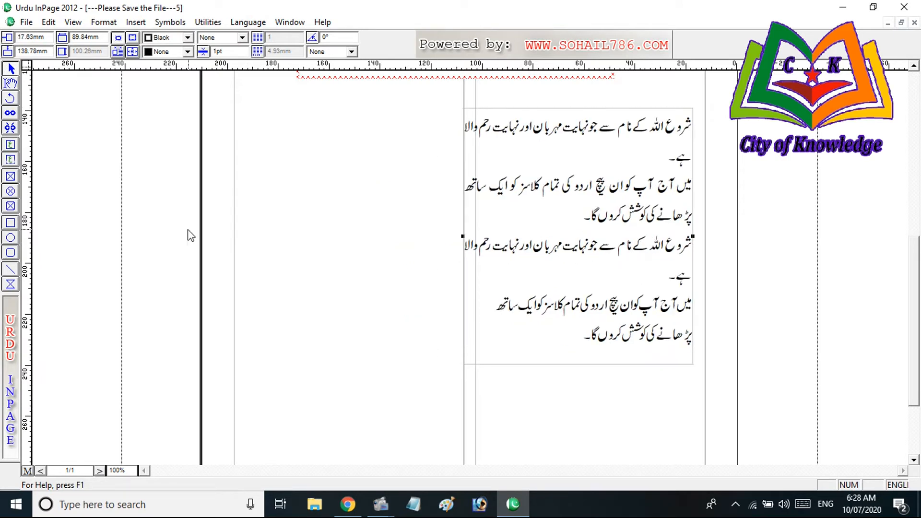
Step: Draw a square picture box about 54.5 mm wide beside the Urdu text and import IMG_20200519_114038 from the FB Page marketing folder
click(11, 177)
drag(266, 126, 406, 265)
right_click(327, 184)
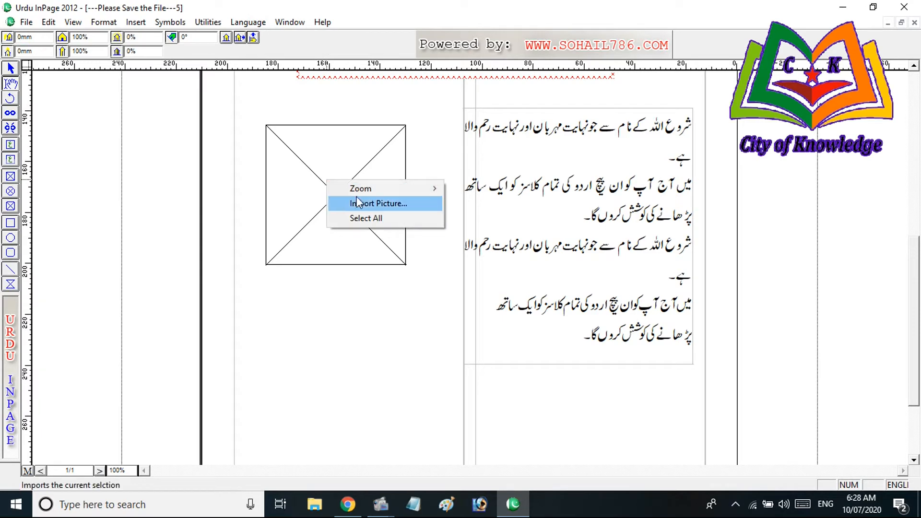
click(368, 203)
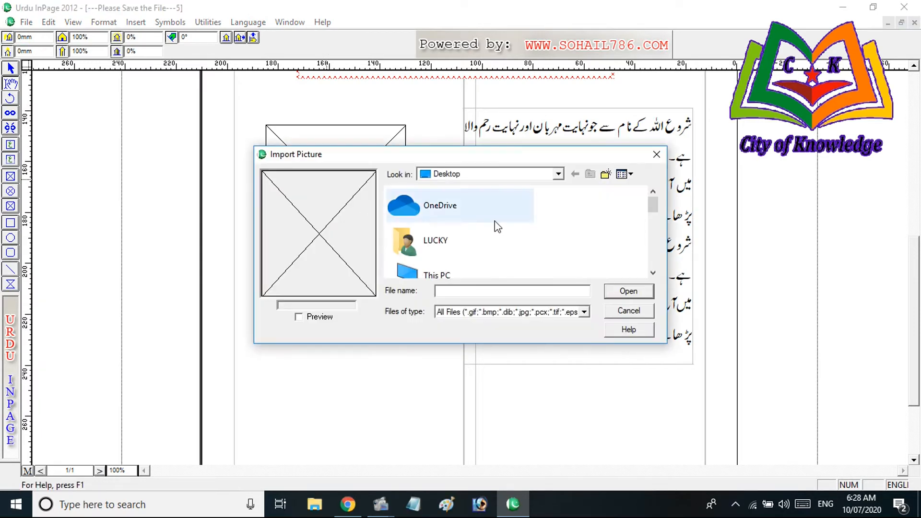
mouse_move(652, 205)
mouse_down()
mouse_move(654, 231)
mouse_move(649, 222)
mouse_up()
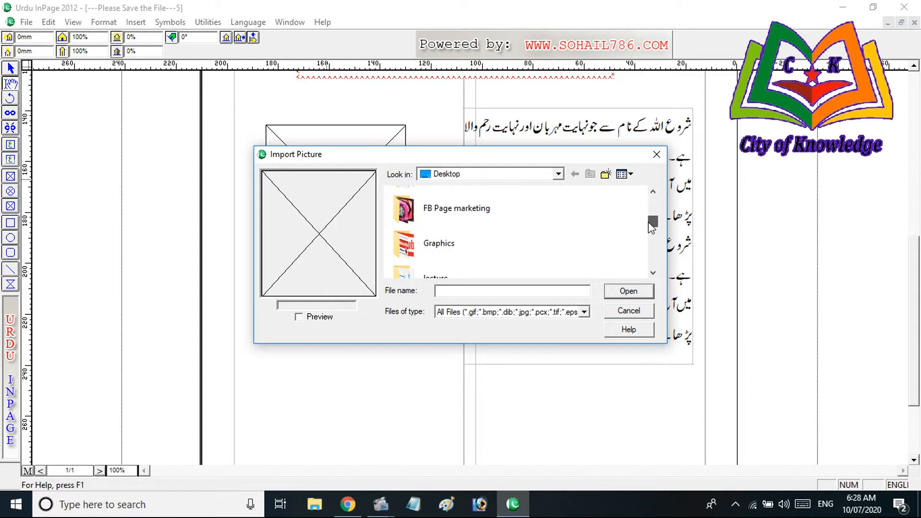
double_click(413, 215)
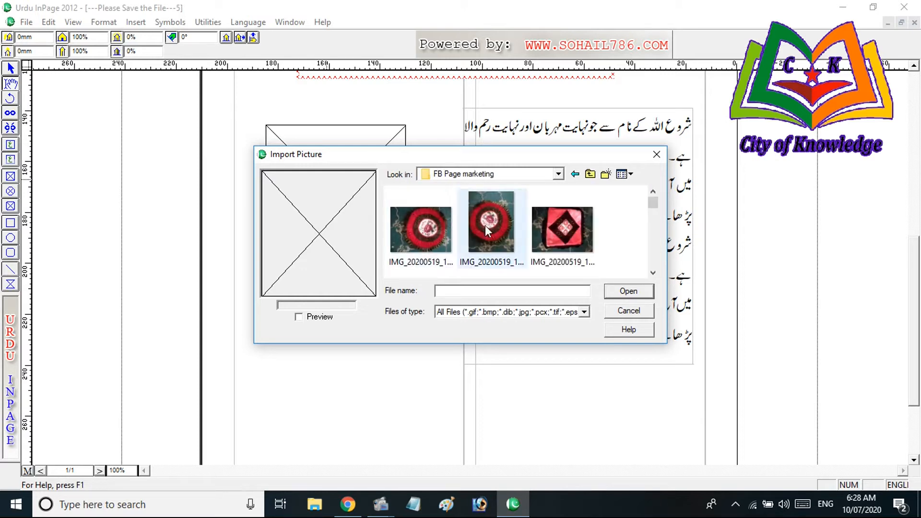
click(568, 228)
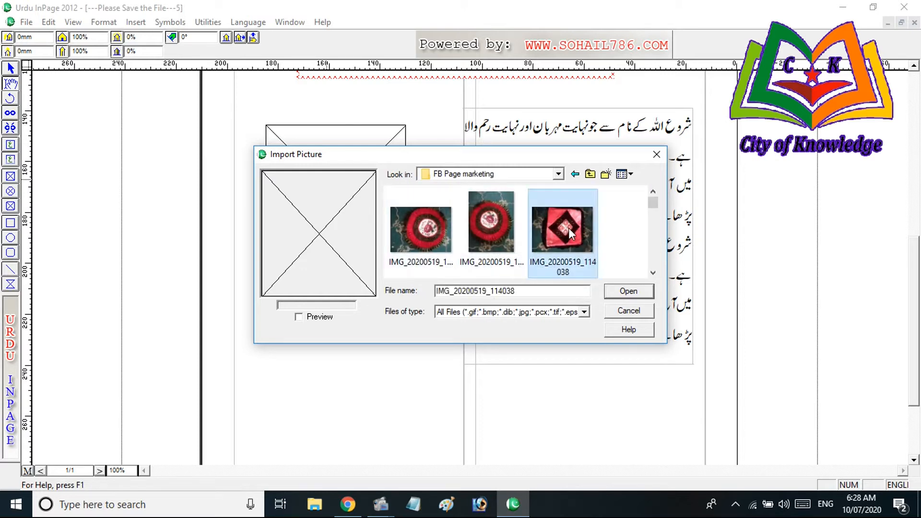
click(626, 291)
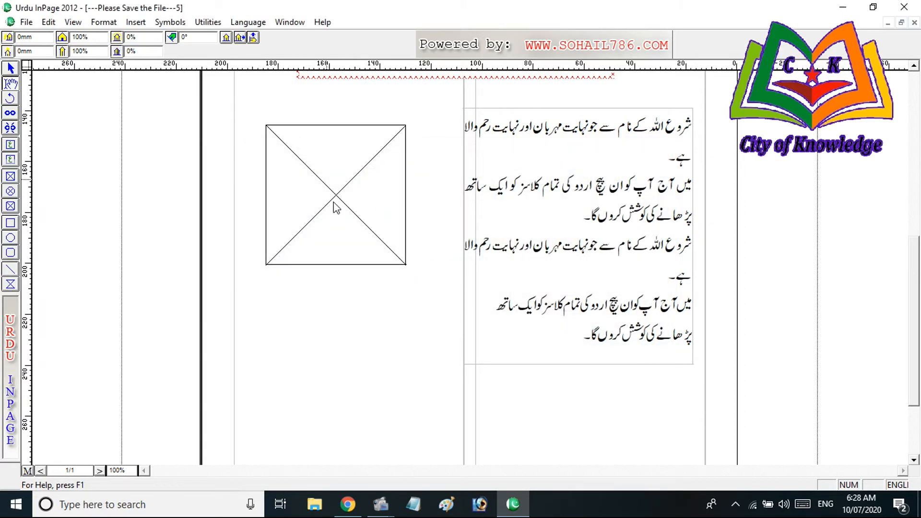
Step: Shift the picture to the lower edge of its box and shorten the box from above to about 40 mm high
mouse_move(330, 198)
mouse_down()
mouse_move(330, 186)
mouse_move(331, 216)
mouse_up()
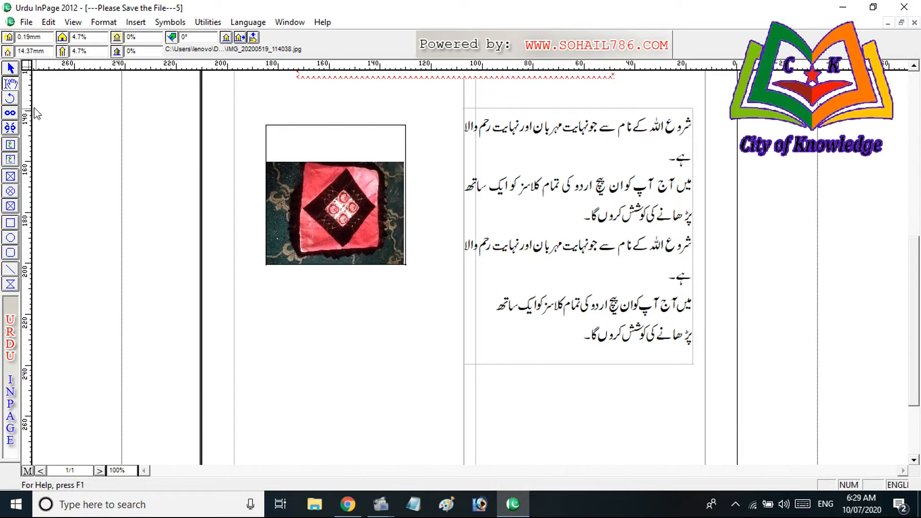
click(11, 68)
click(345, 126)
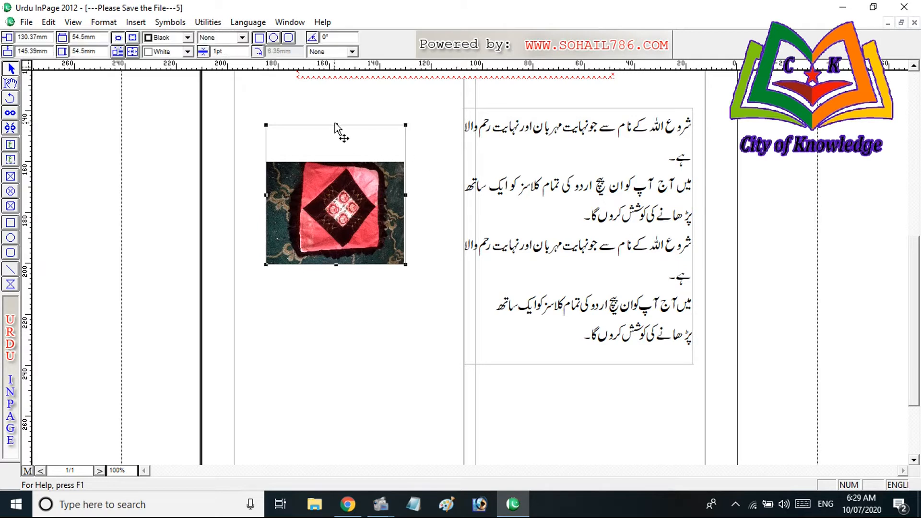
drag(336, 126, 338, 162)
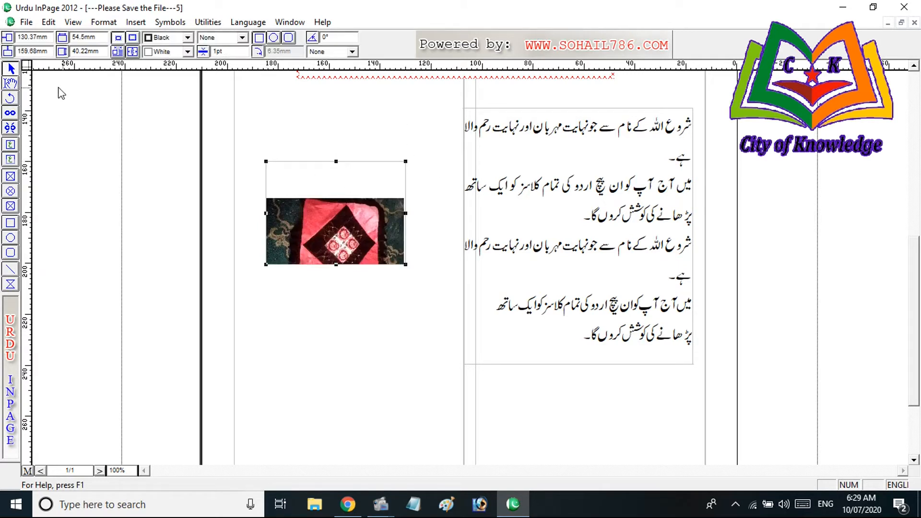
Step: Align the picture to fill the shortened box and move the box to about 133 mm horizontally and 149 mm vertically
click(11, 84)
drag(351, 229, 352, 193)
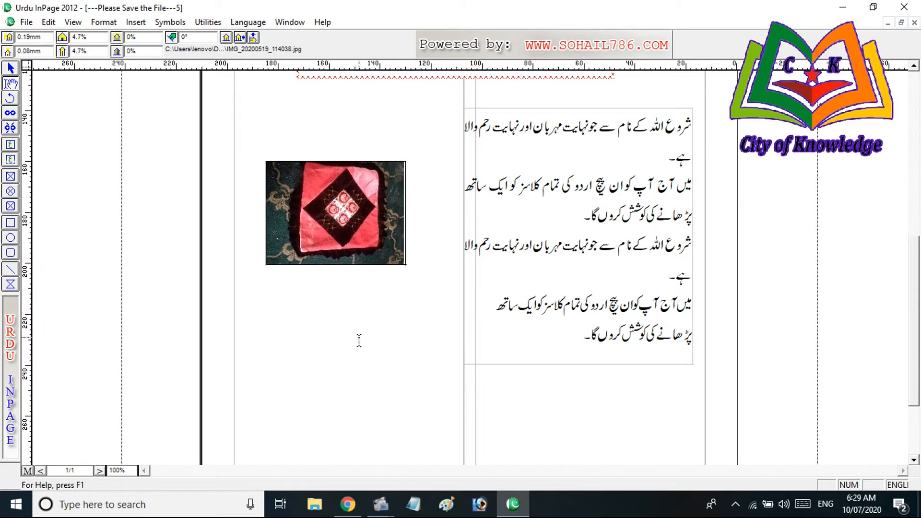
click(11, 69)
drag(324, 241, 425, 298)
drag(465, 350, 308, 195)
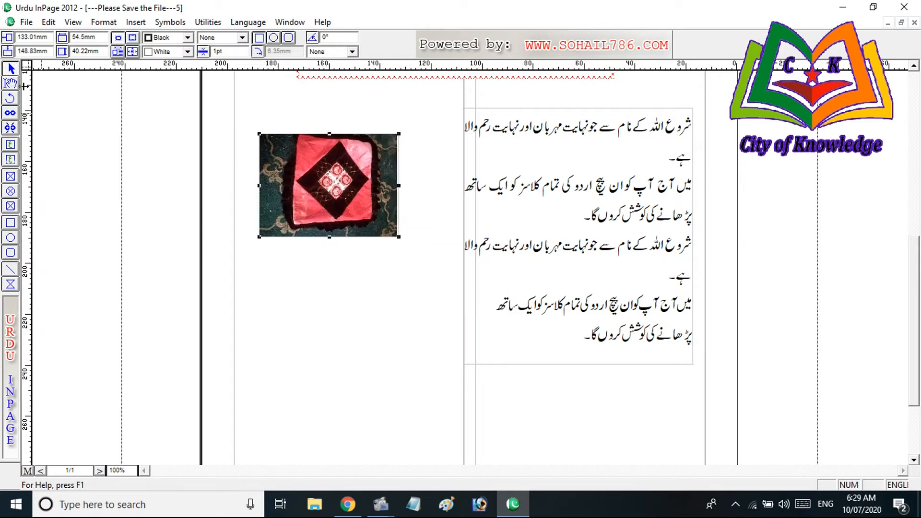
Step: Enlarge the picture box to about 66 by 53 mm and move it to about 127 mm horizontally and 140 mm vertically
drag(328, 133, 329, 101)
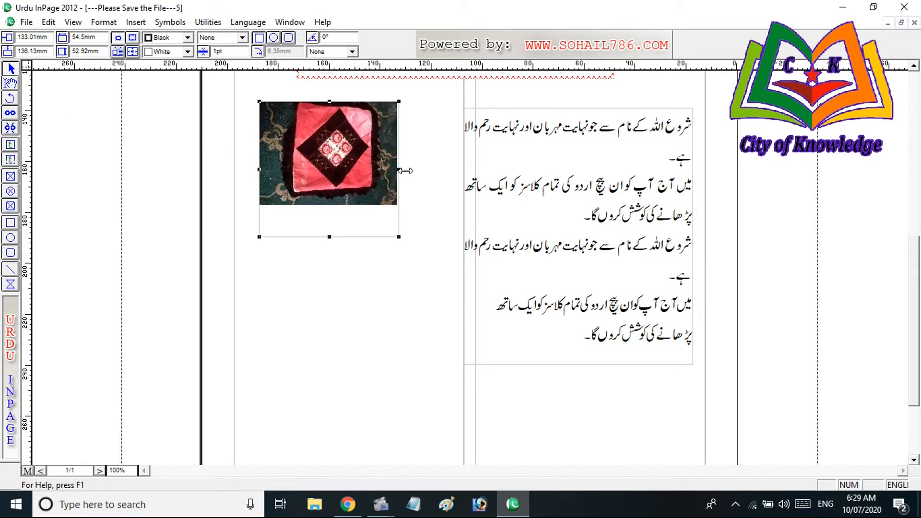
drag(399, 170, 427, 170)
drag(358, 171, 305, 179)
Step: Centre the picture inside its box, set its horizontal scale to 10%, and shift it to fill the box's width
click(10, 84)
click(298, 167)
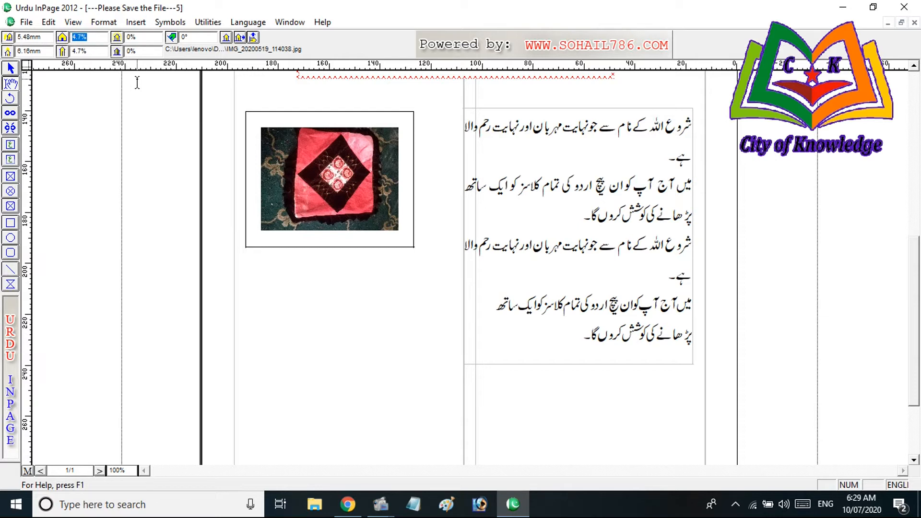
text(10)
key(Return)
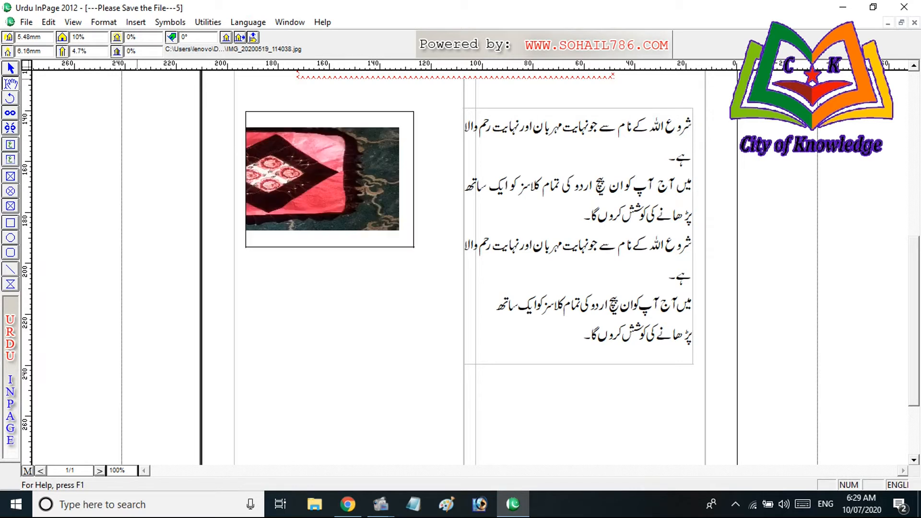
drag(305, 180, 349, 162)
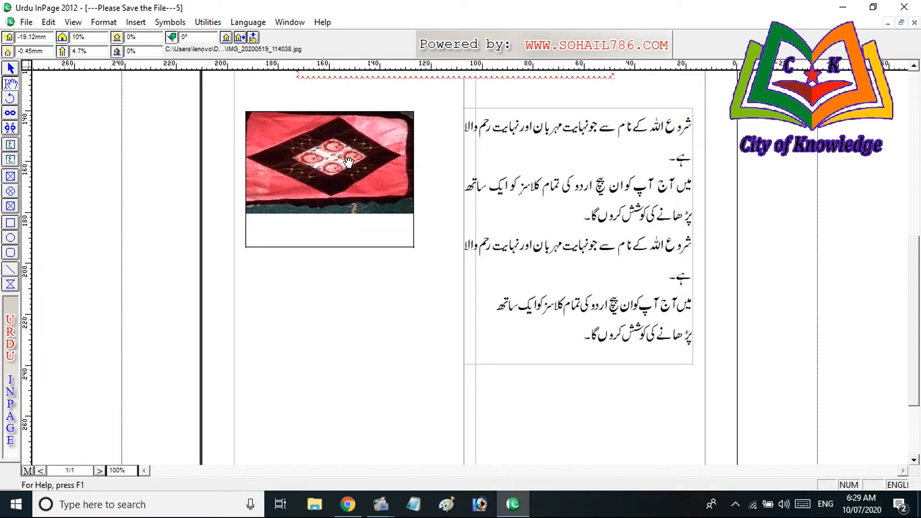
Step: Set the picture's vertical scale to 8% and offset it to about -19 mm horizontally and -2 mm vertically inside its box
double_click(83, 51)
text(8)
key(Return)
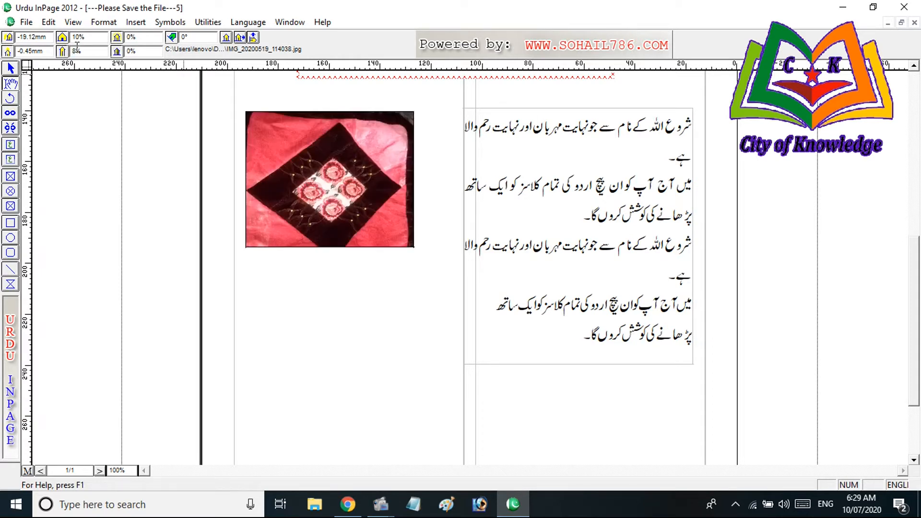
drag(319, 167, 327, 181)
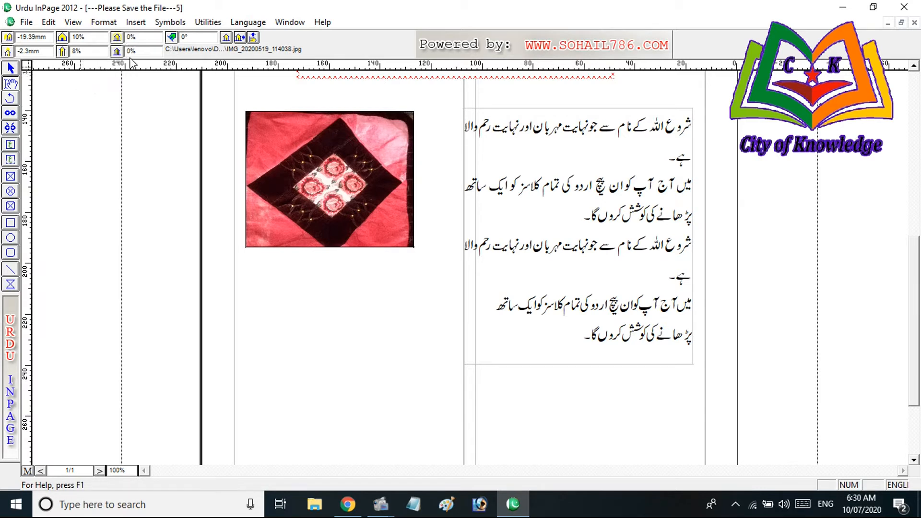
Step: Enlarge the picture box to about 75 by 63 mm and offset the picture inside it to about -15 mm horizontally and 0 mm vertically
click(11, 68)
click(353, 244)
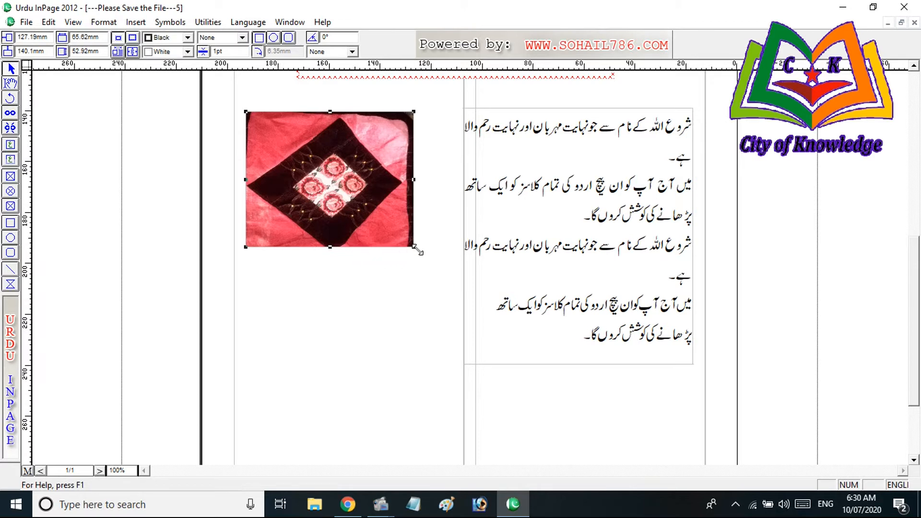
drag(417, 249, 437, 273)
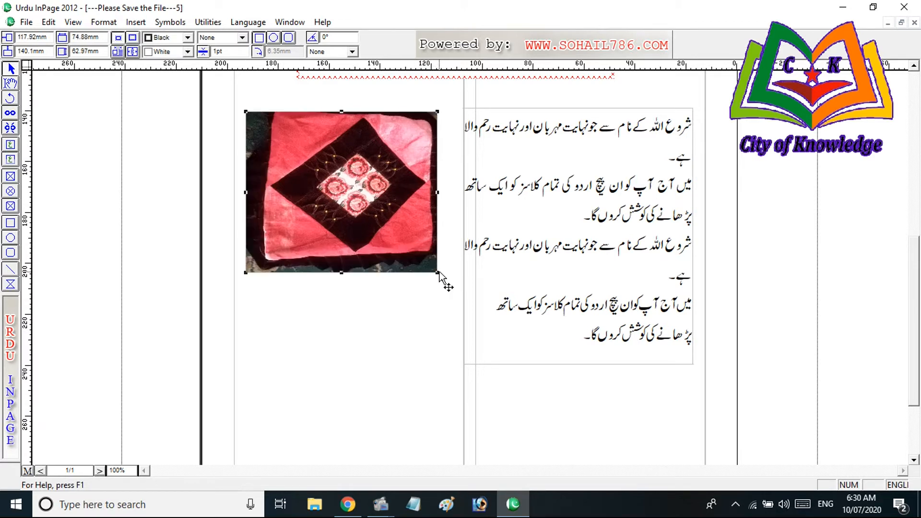
click(17, 81)
drag(354, 201, 339, 200)
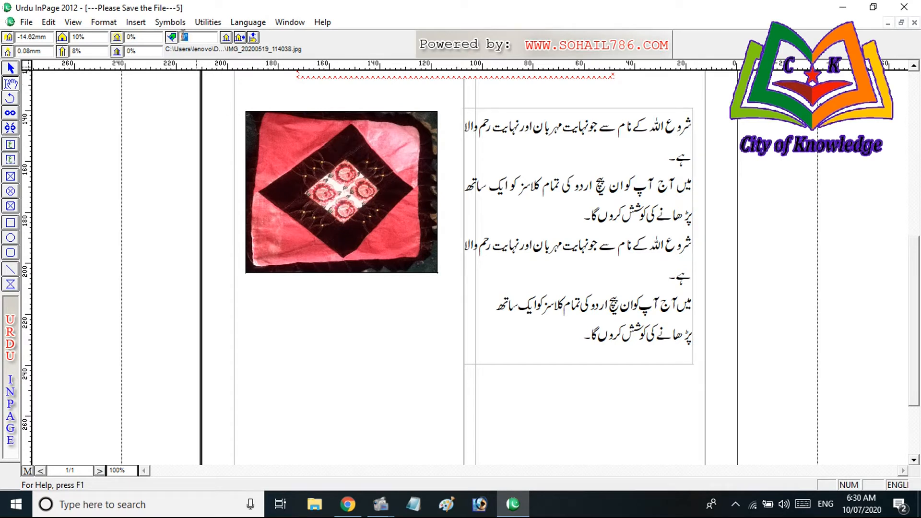
Step: Rotate the picture 45° inside its box and reposition it so its floral centre sits mid-box
text(45)
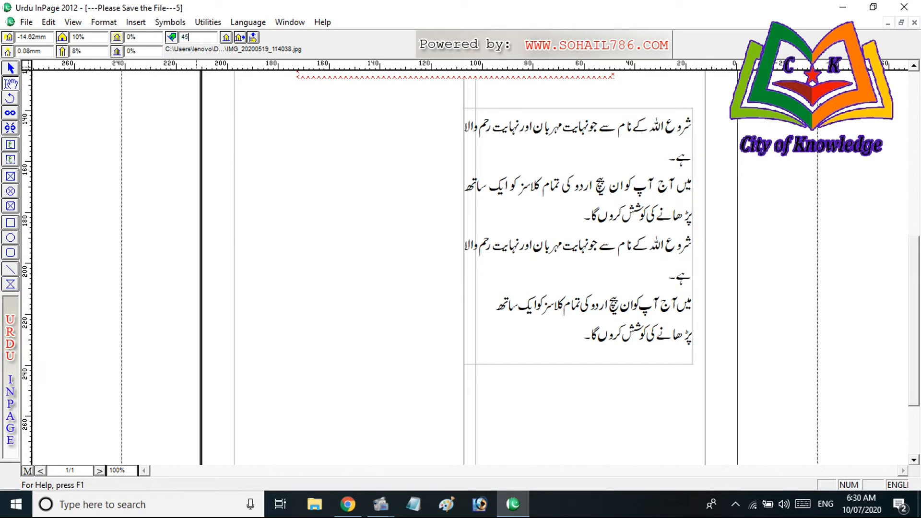
key(Return)
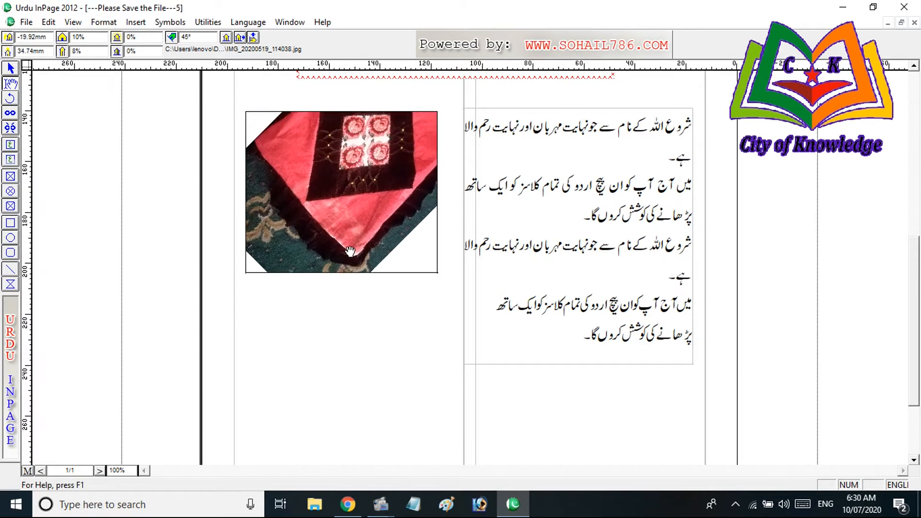
drag(370, 170, 355, 211)
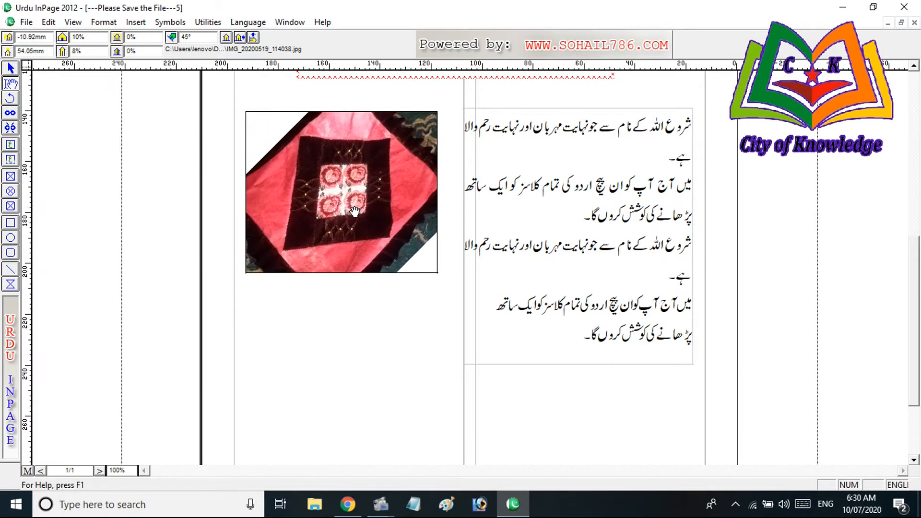
Step: Set the picture's rotation angle back to 0°
drag(202, 38, 177, 38)
text(0)
key(Return)
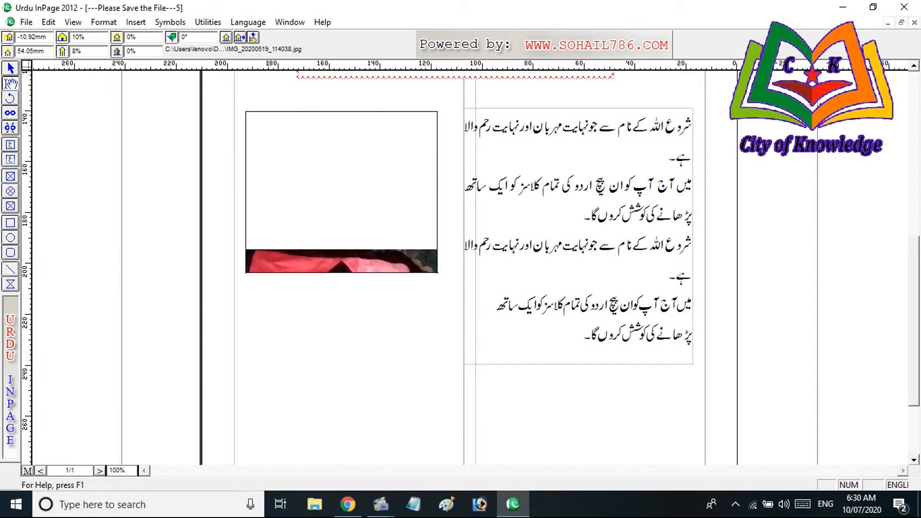
Step: Flip the picture horizontally and vertically, and offset it to about -28 mm horizontally and -9 mm vertically inside its box
drag(359, 262, 364, 124)
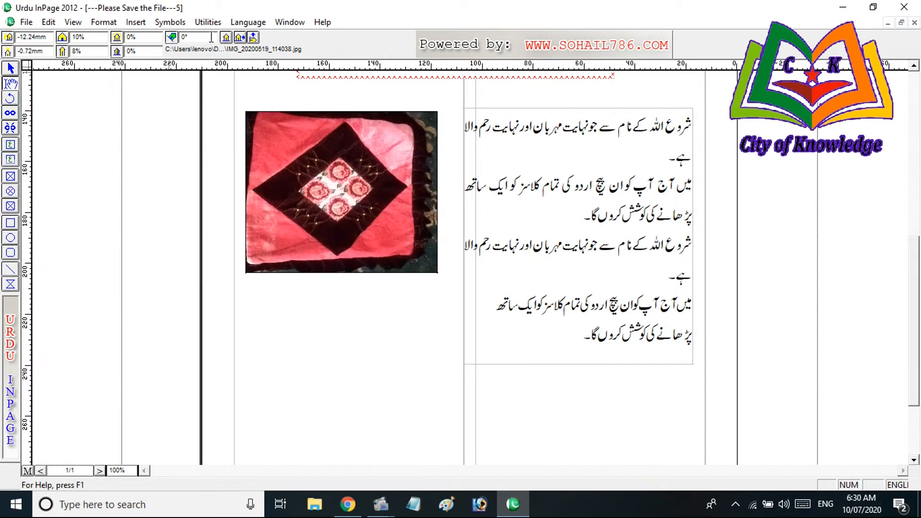
click(239, 38)
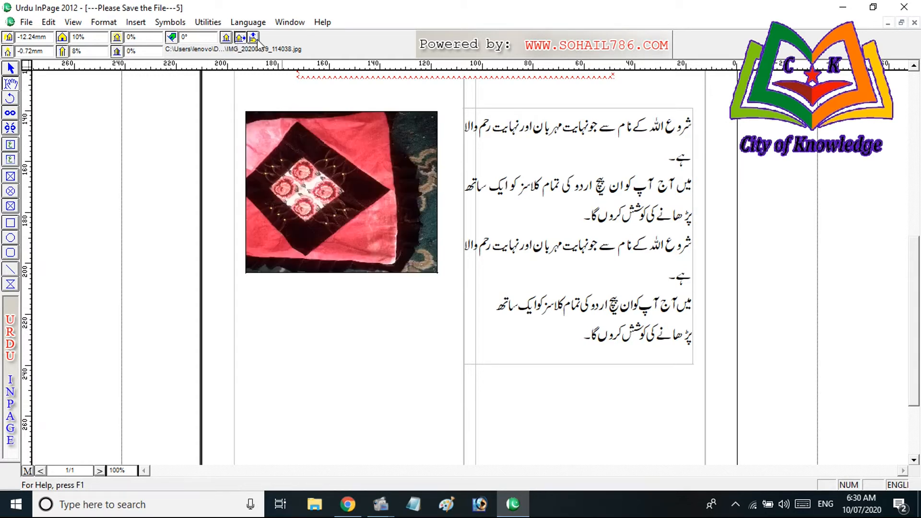
click(257, 40)
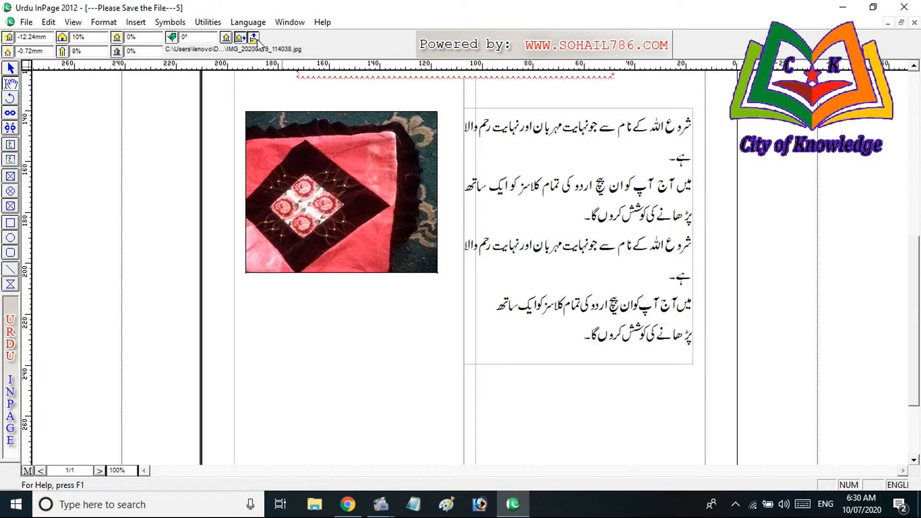
click(253, 38)
click(257, 40)
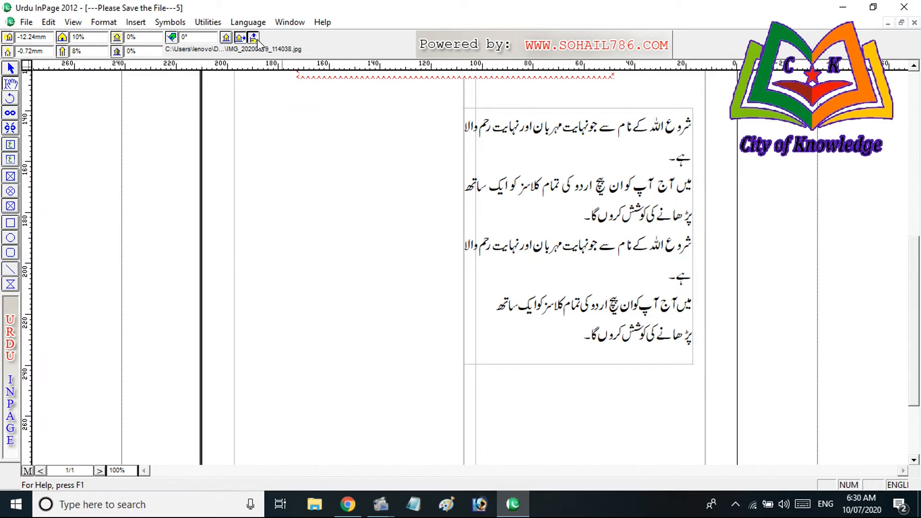
drag(335, 157, 353, 148)
drag(306, 180, 316, 174)
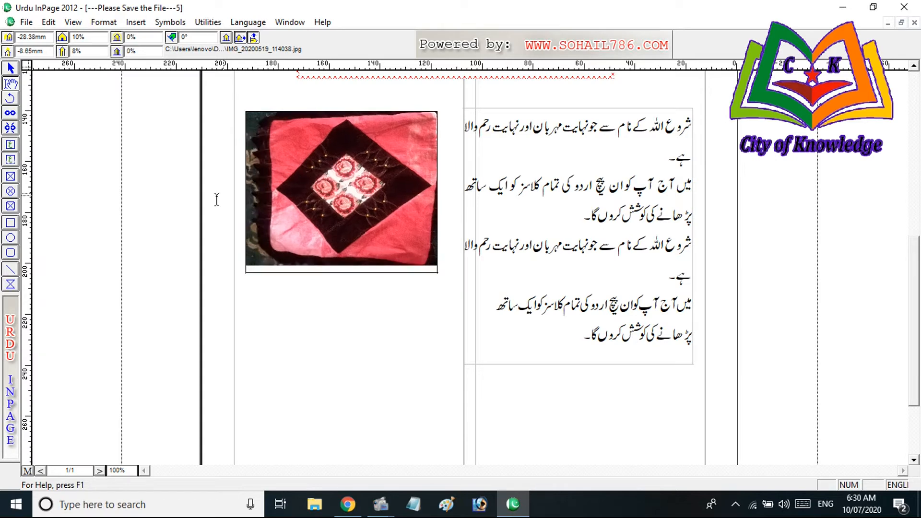
Step: Draw an elliptical picture box below the existing picture and browse the FB Page marketing folder for a picture to import into it
click(10, 191)
drag(260, 298, 392, 414)
right_click(325, 339)
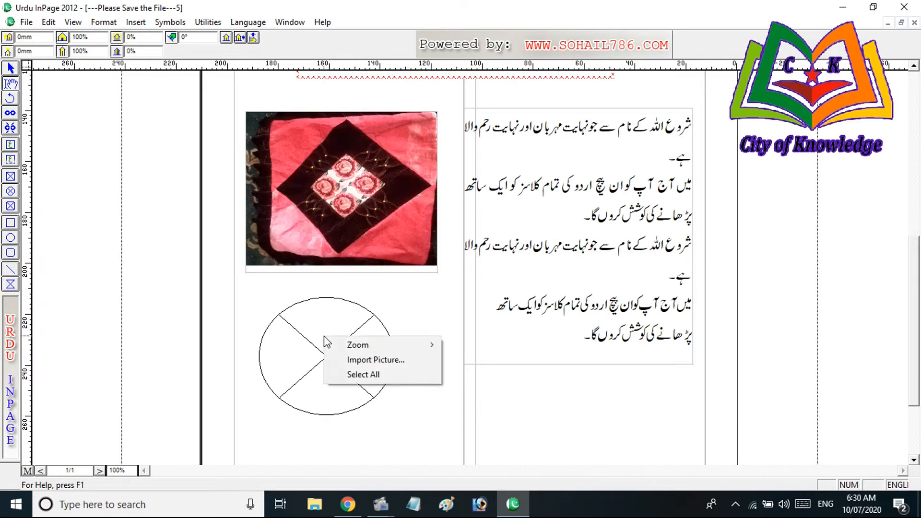
click(357, 359)
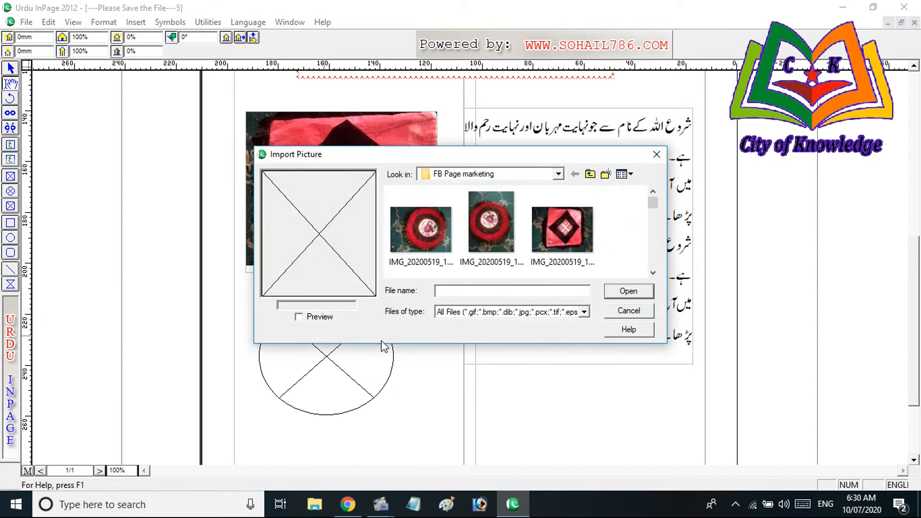
drag(653, 205, 651, 251)
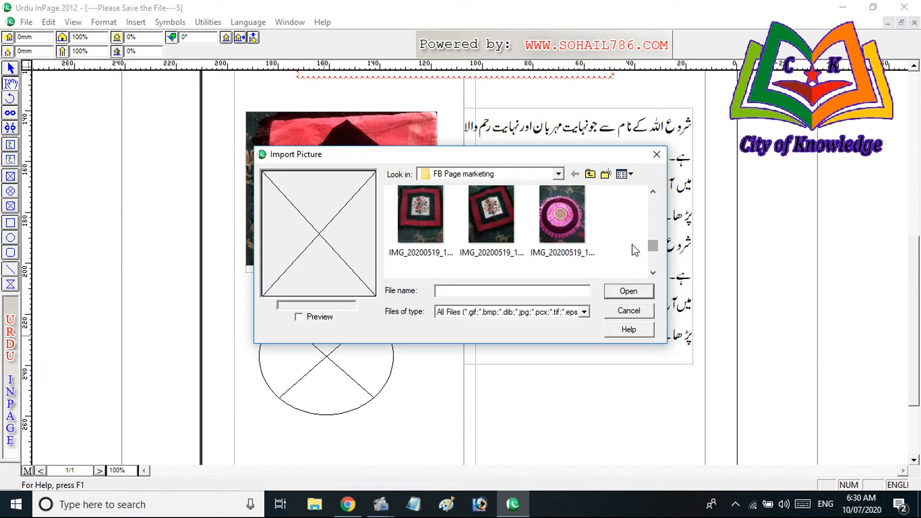
Step: Import the picture IMG_20200519_115605.jpg into the circular picture frame and scale it to 6% both horizontally and vertically
double_click(569, 224)
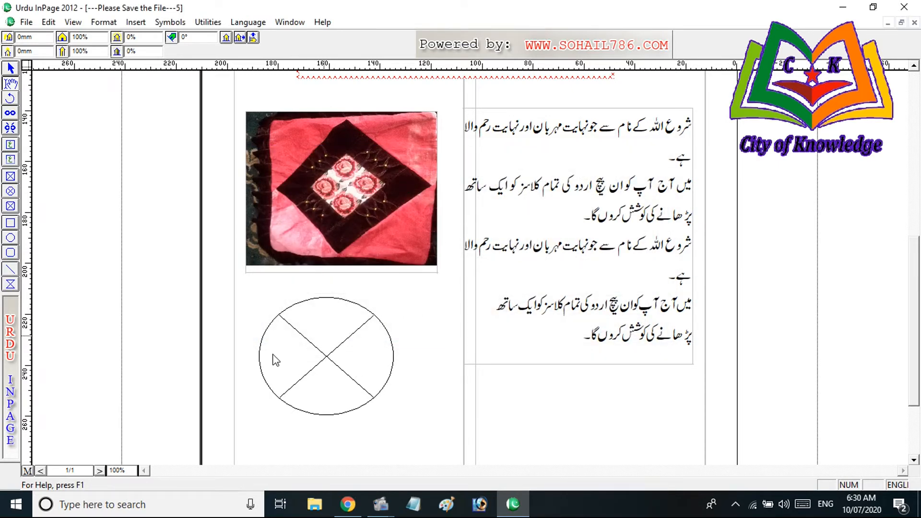
mouse_move(325, 360)
mouse_down()
mouse_move(329, 334)
mouse_move(325, 356)
mouse_up()
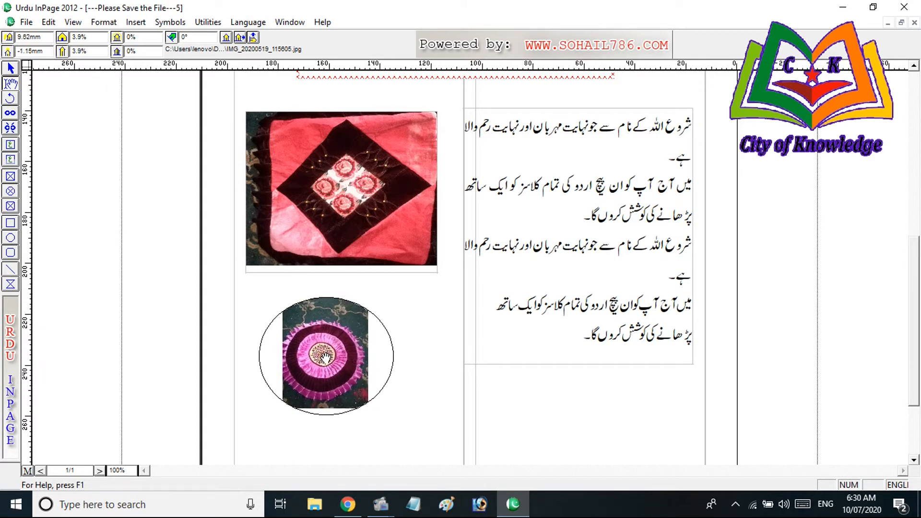
drag(97, 40, 74, 40)
text(6)
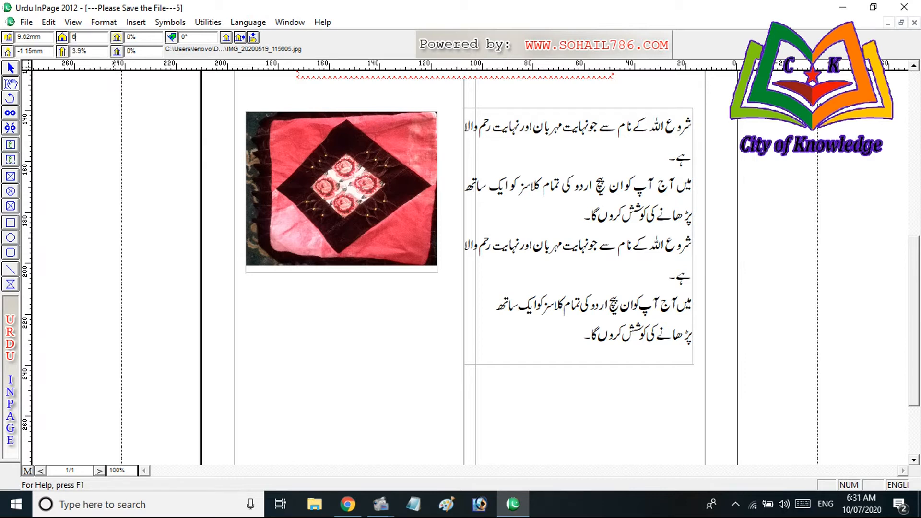
key(Return)
drag(95, 51, 78, 52)
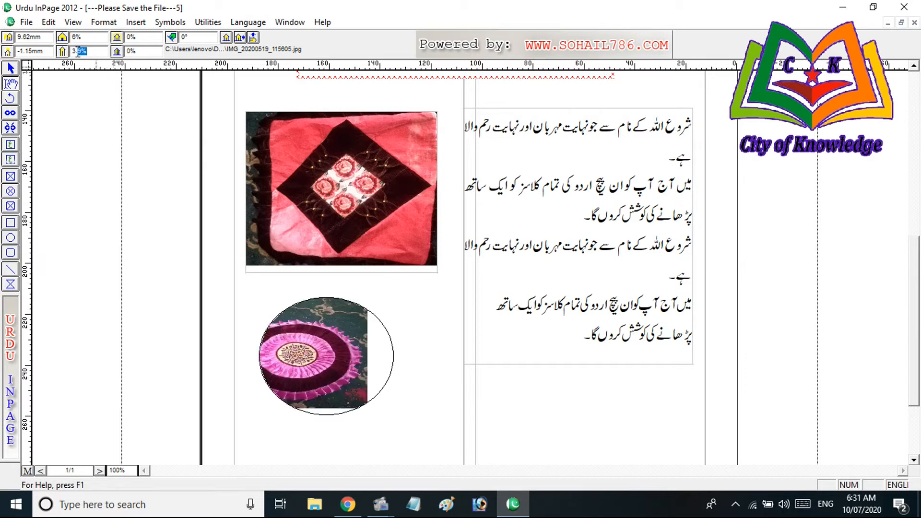
text(6)
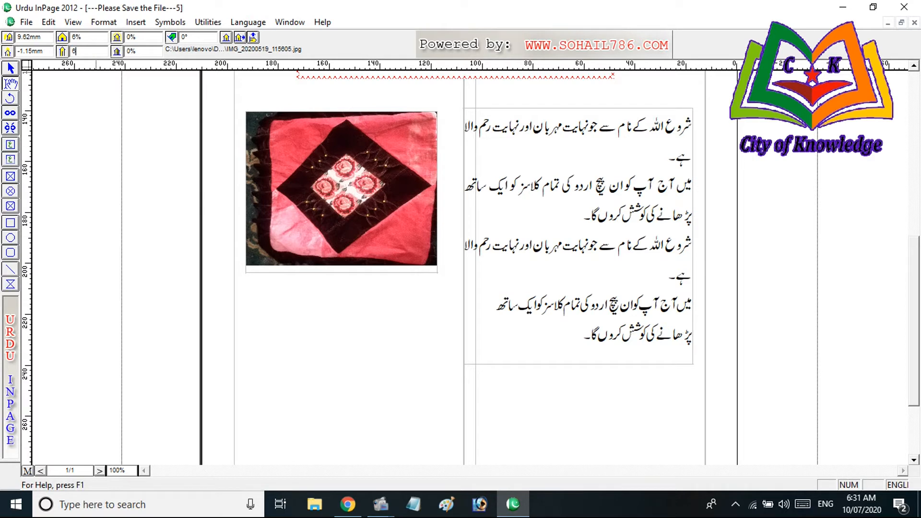
key(Return)
Step: Reposition the picture so the round cushion fills the circular frame, and move the frame up close beneath the square picture
drag(339, 336, 360, 317)
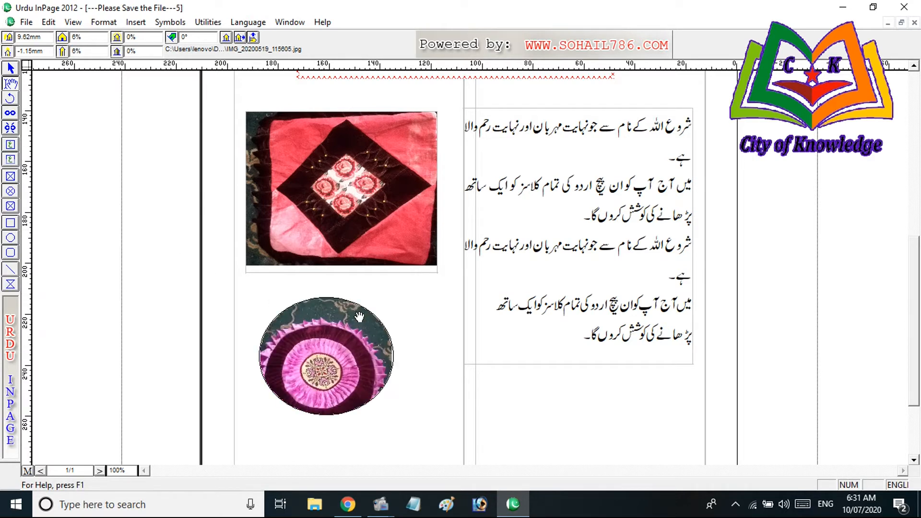
mouse_move(348, 352)
mouse_down()
mouse_move(354, 335)
mouse_move(323, 332)
mouse_move(353, 345)
mouse_up()
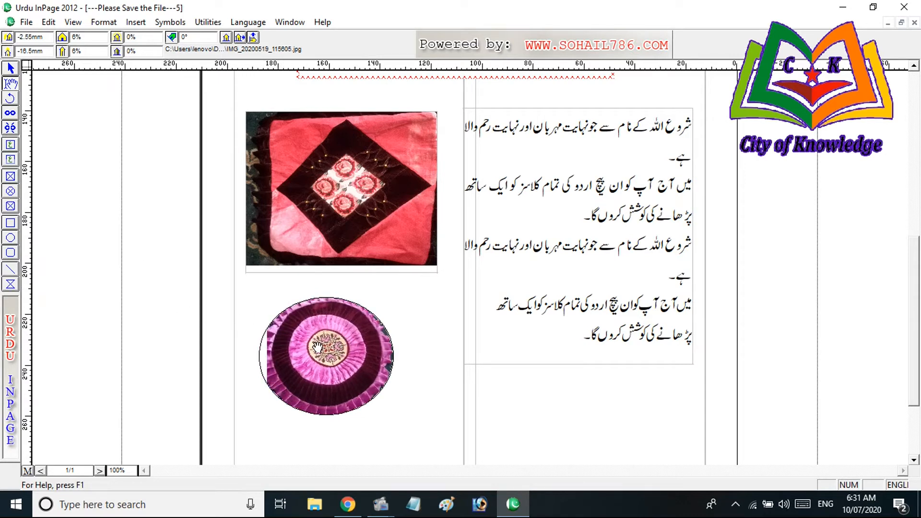
drag(315, 347, 315, 348)
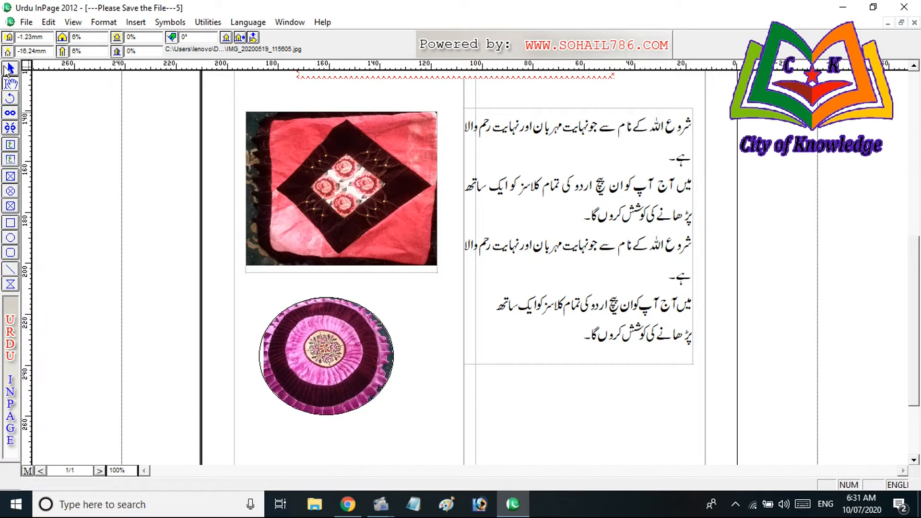
click(148, 274)
drag(272, 346, 279, 326)
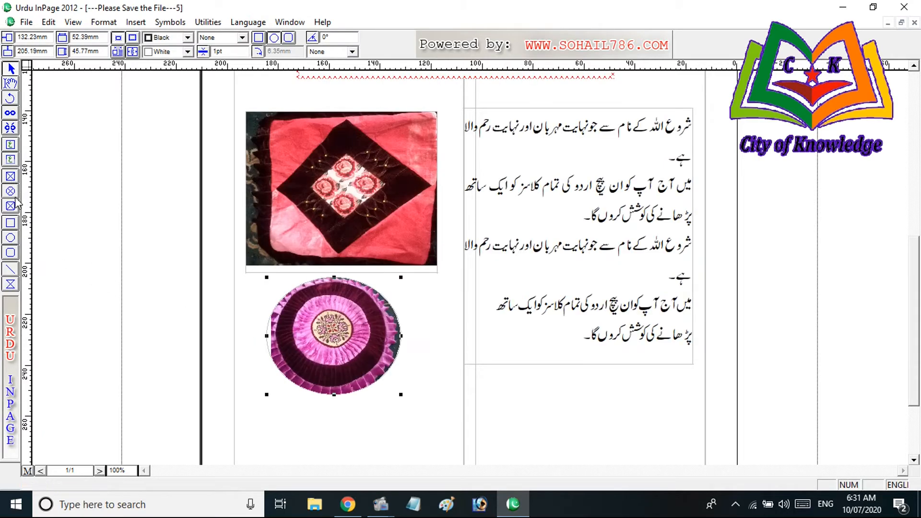
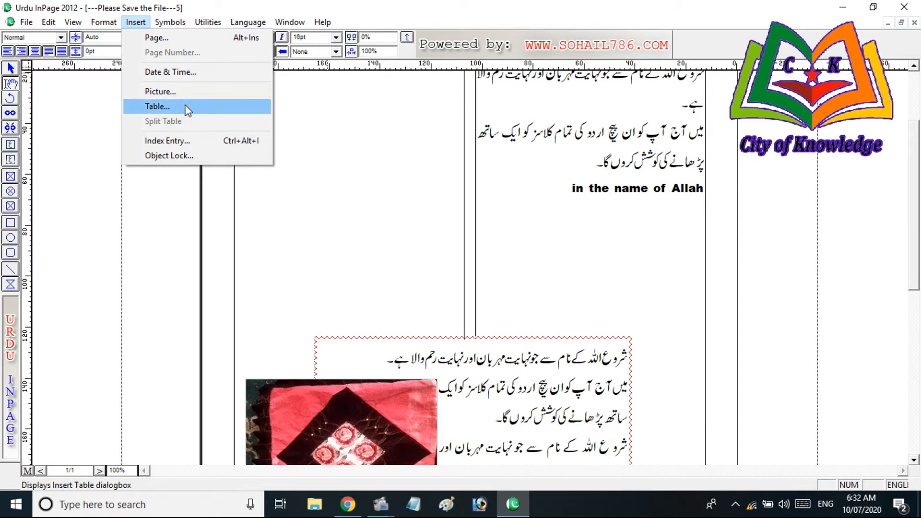
Step: Insert a table with 2 rows and 3 columns below "in the name of Allah" and pull both outer edges slightly inward
click(187, 107)
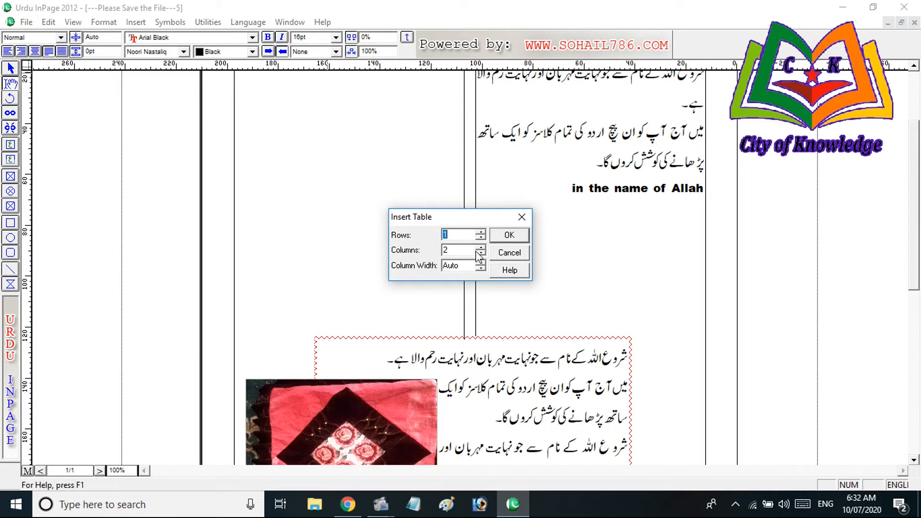
click(481, 233)
click(480, 247)
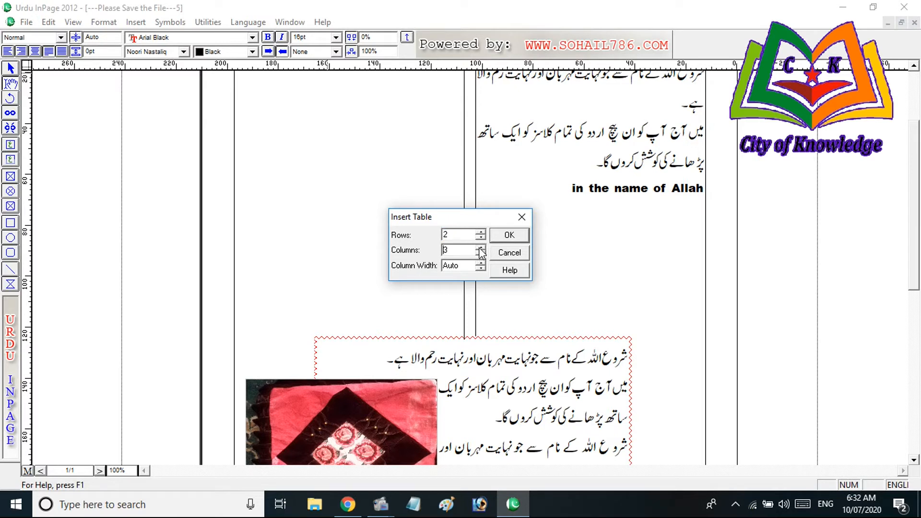
click(509, 234)
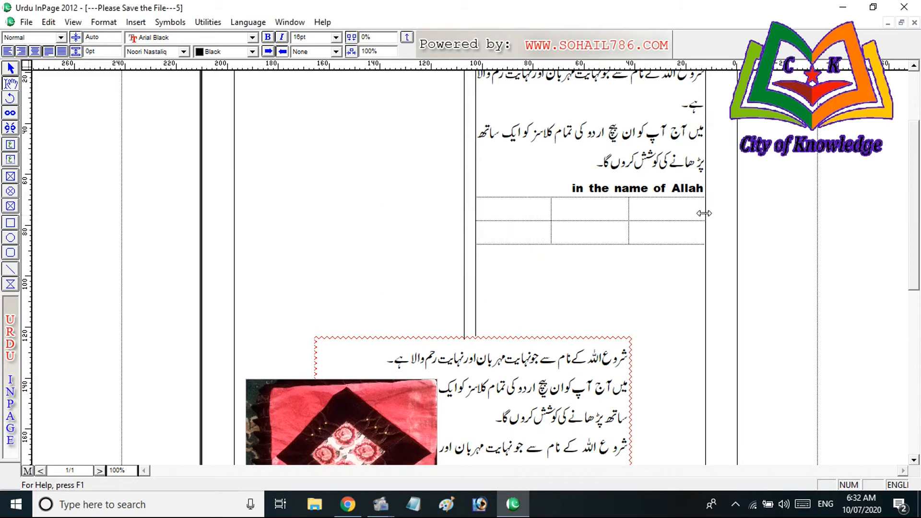
drag(704, 213, 697, 213)
drag(478, 209, 482, 209)
Step: Enter the Urdu headings نمبر, نام and ولدیت in the first table row, narrow the نمبر column and widen the ولدیت column
key(ctrl+space)
text(نمبر)
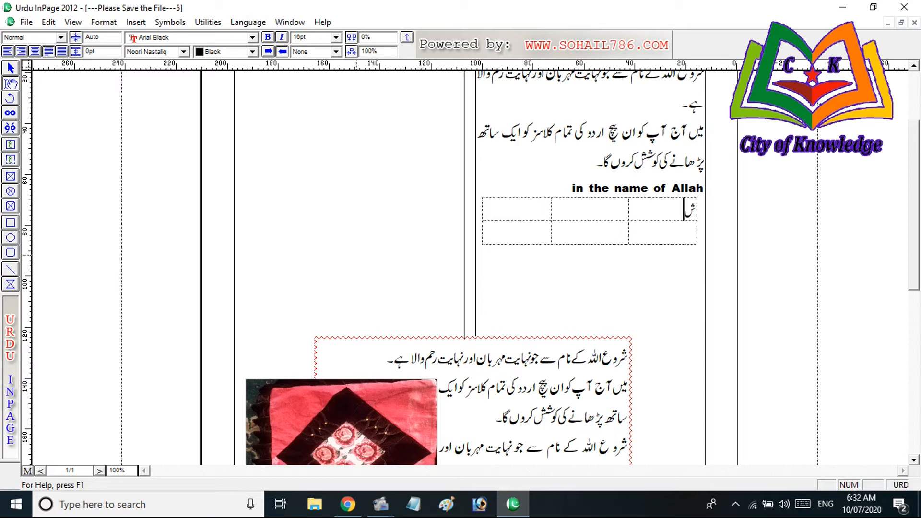
key(Tab)
text(نام)
key(Tab)
text(ولدیت)
drag(629, 208, 676, 207)
drag(551, 205, 571, 207)
Step: Add two more empty rows at the end of the table
click(544, 236)
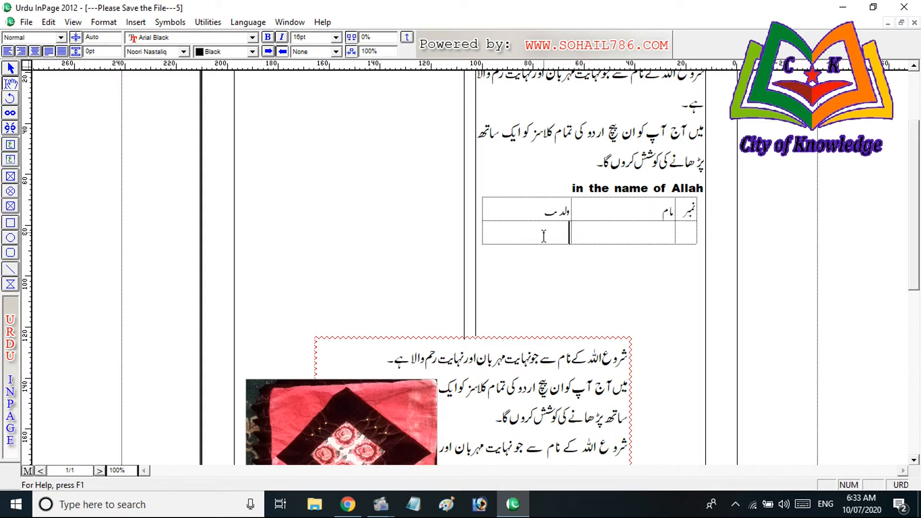
key(Tab)
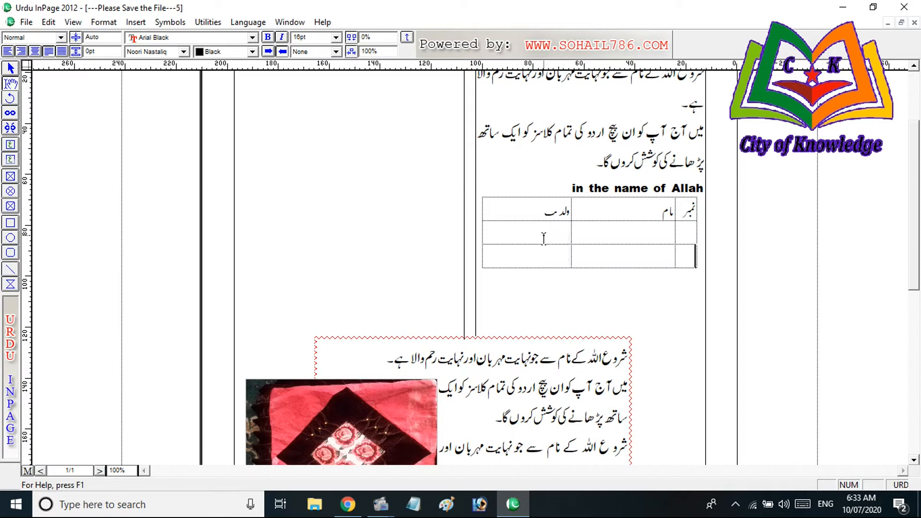
key(Tab)
key(Tab)
key(Tab)
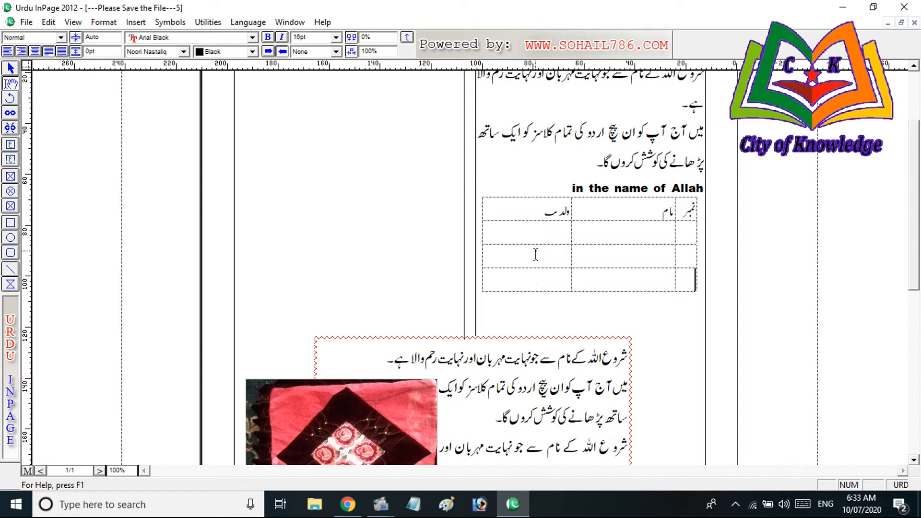
key(Tab)
key(Tab)
Step: Set the fill color of all table cells to Red
drag(690, 207, 499, 282)
click(104, 22)
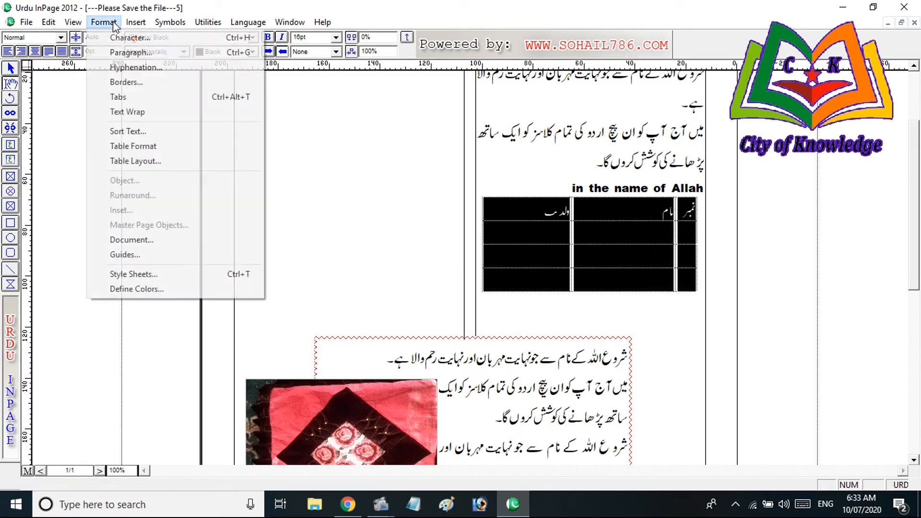
click(155, 147)
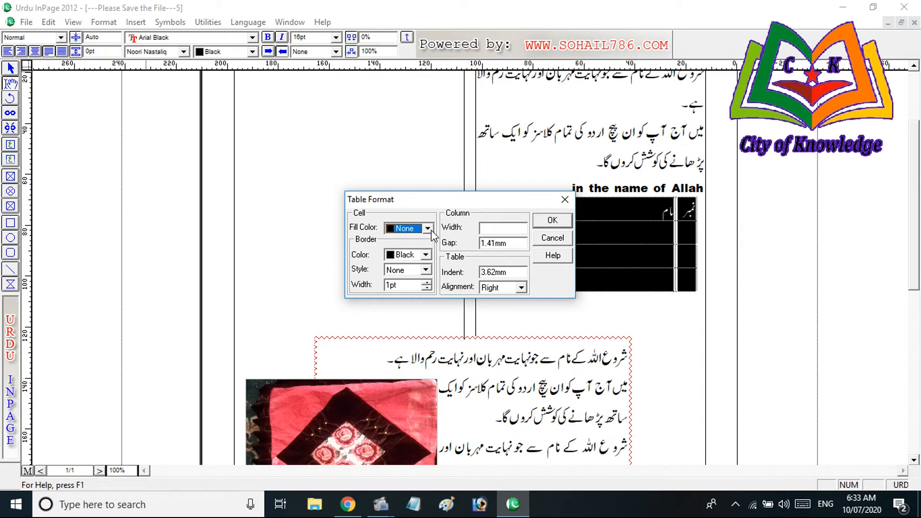
click(427, 228)
click(429, 264)
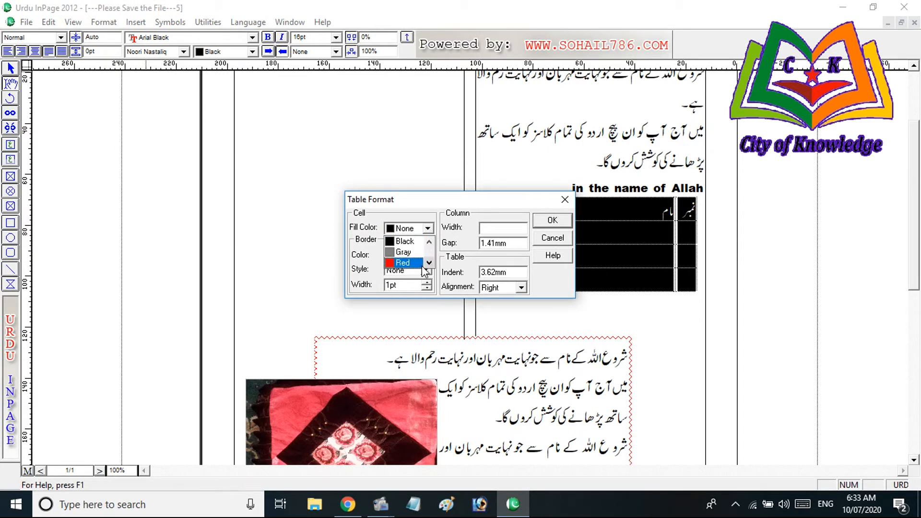
click(414, 262)
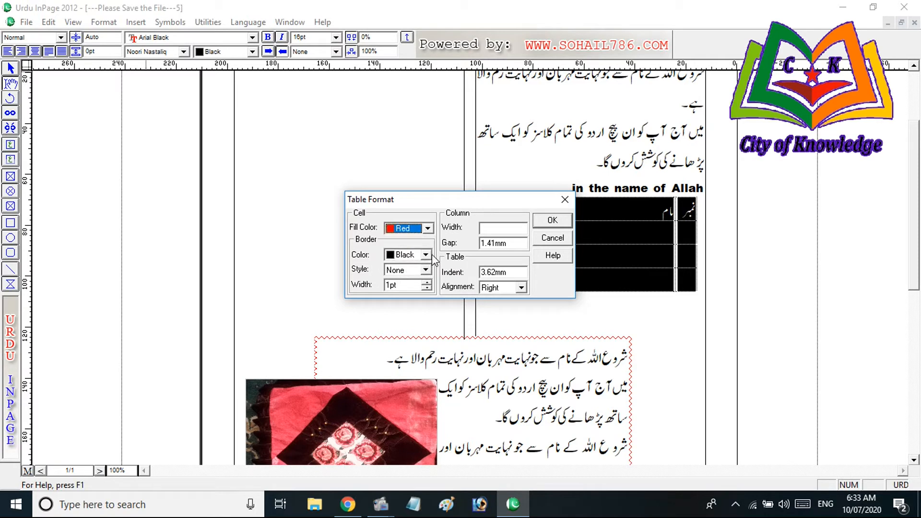
click(553, 224)
click(617, 243)
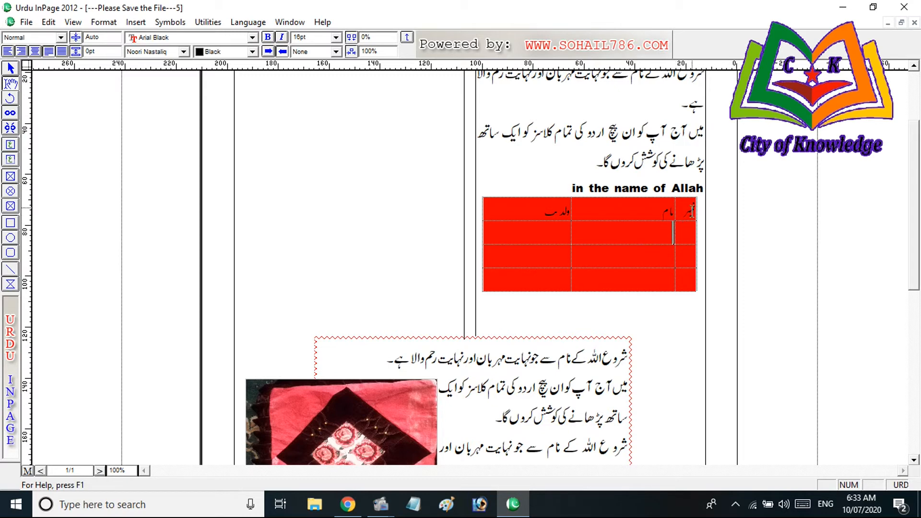
Step: Set the fill color of all table cells to Cyan
drag(691, 211, 499, 276)
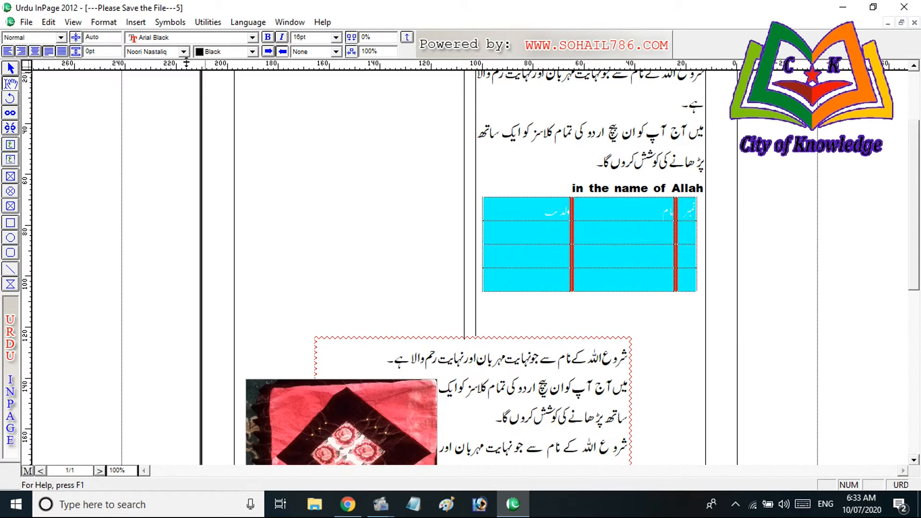
click(103, 22)
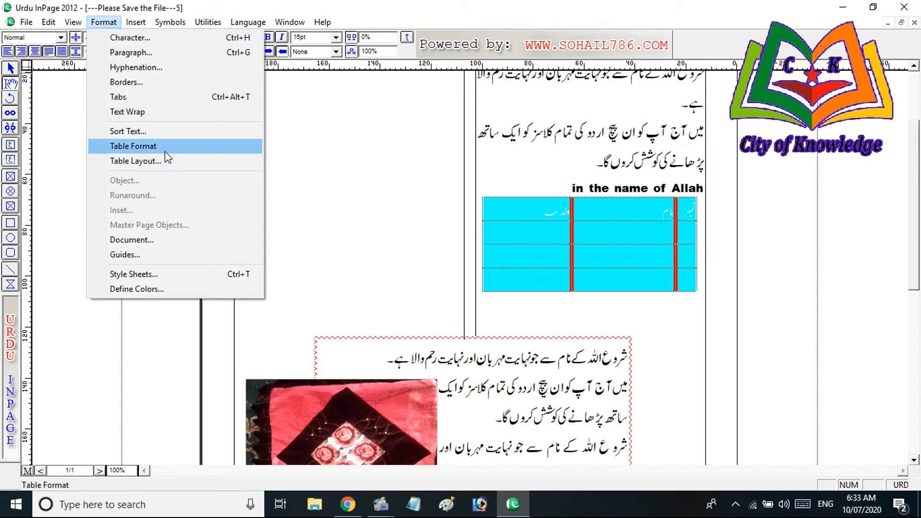
click(165, 151)
click(427, 229)
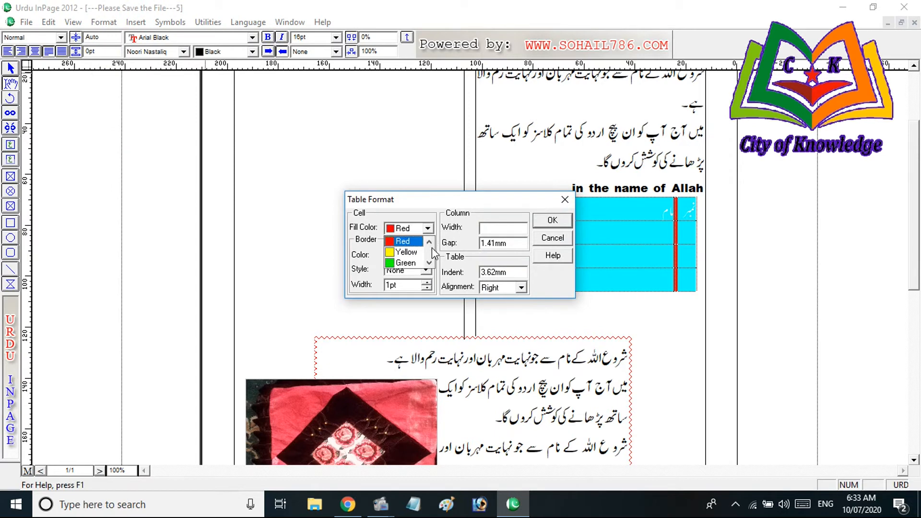
click(429, 263)
click(430, 264)
click(429, 263)
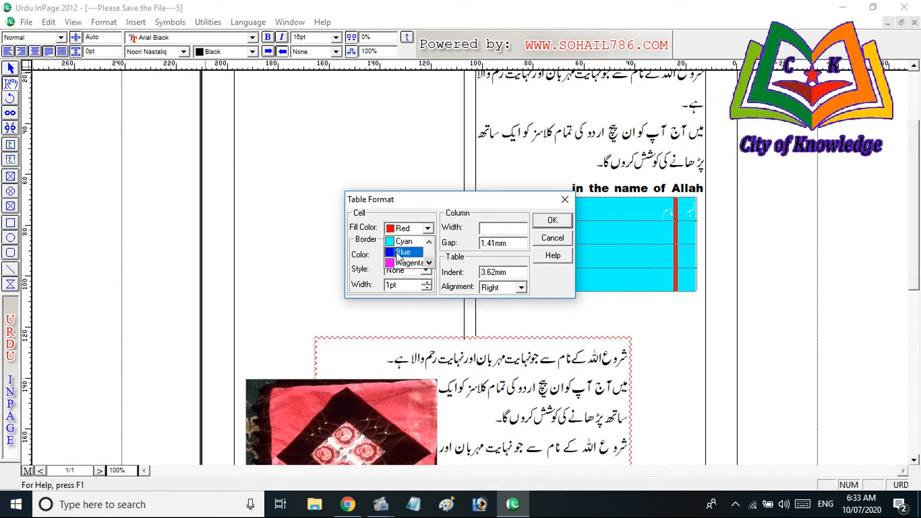
click(403, 241)
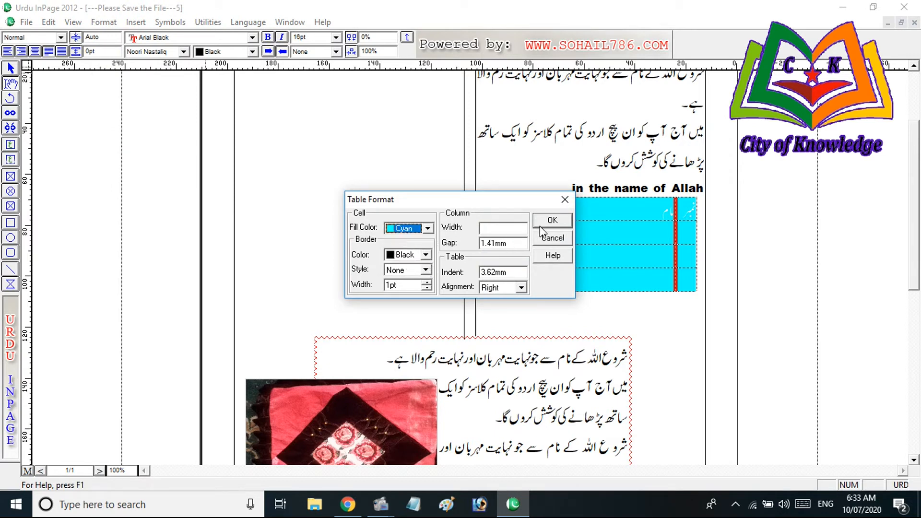
click(552, 220)
click(618, 235)
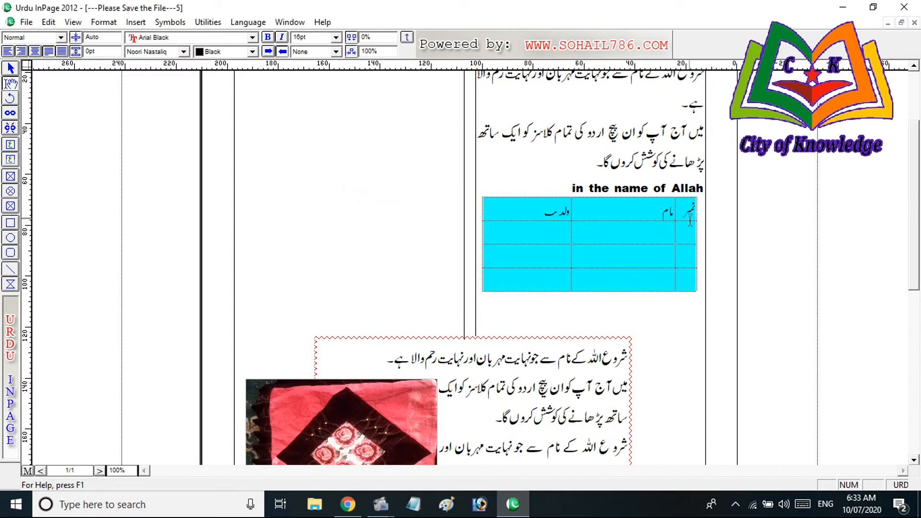
Step: Give all table cells a solid Black border with a width of 2pt
drag(690, 220, 539, 259)
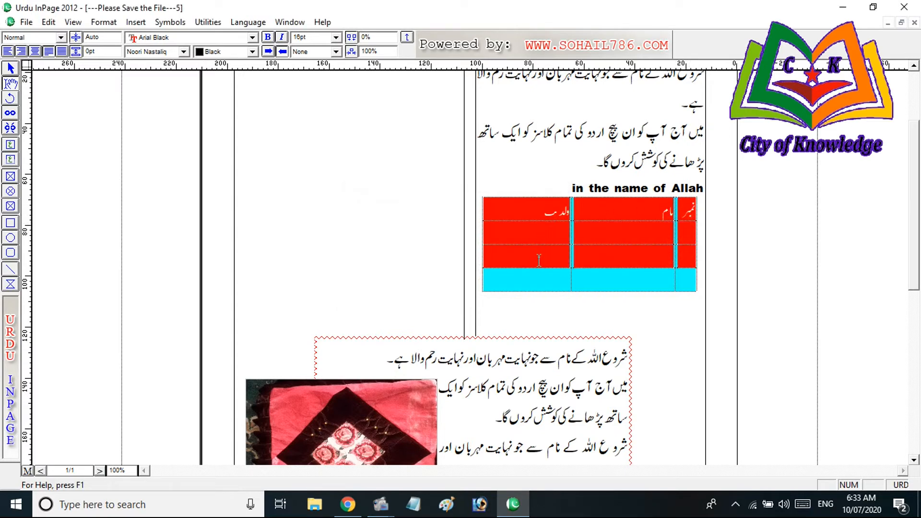
click(685, 235)
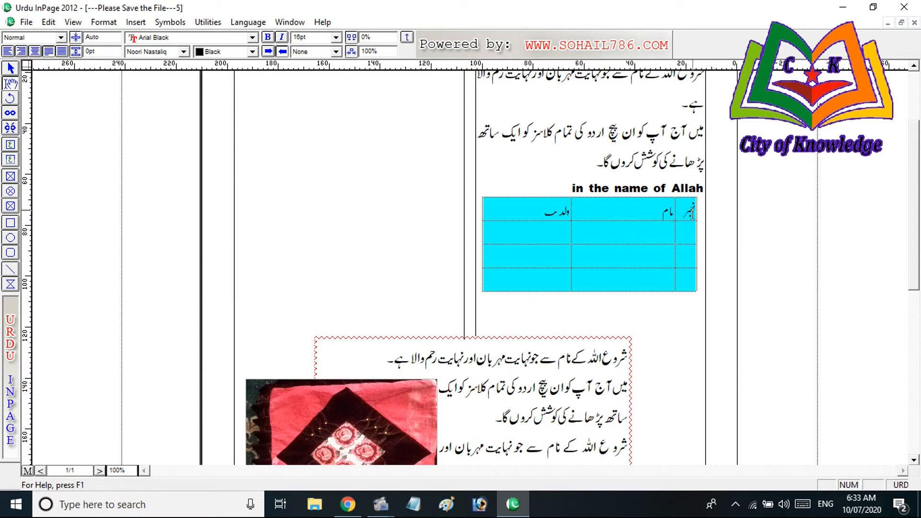
drag(685, 234, 524, 280)
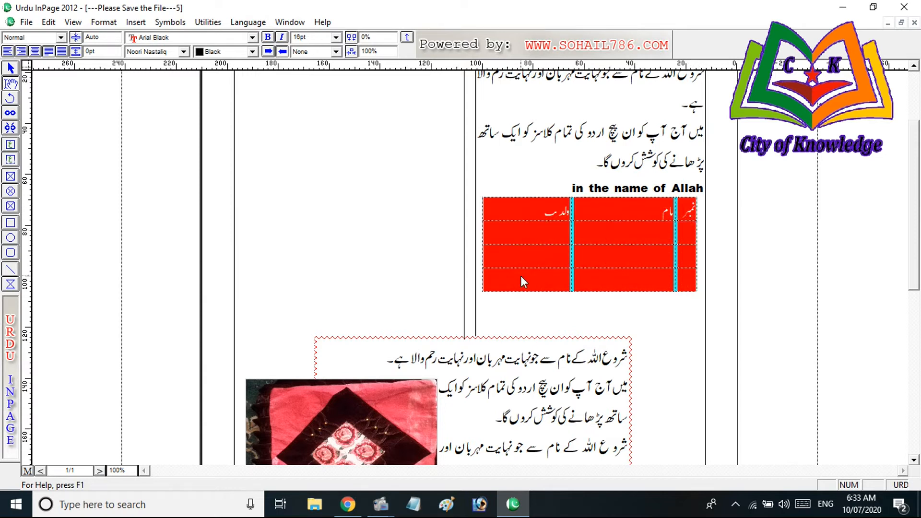
click(103, 22)
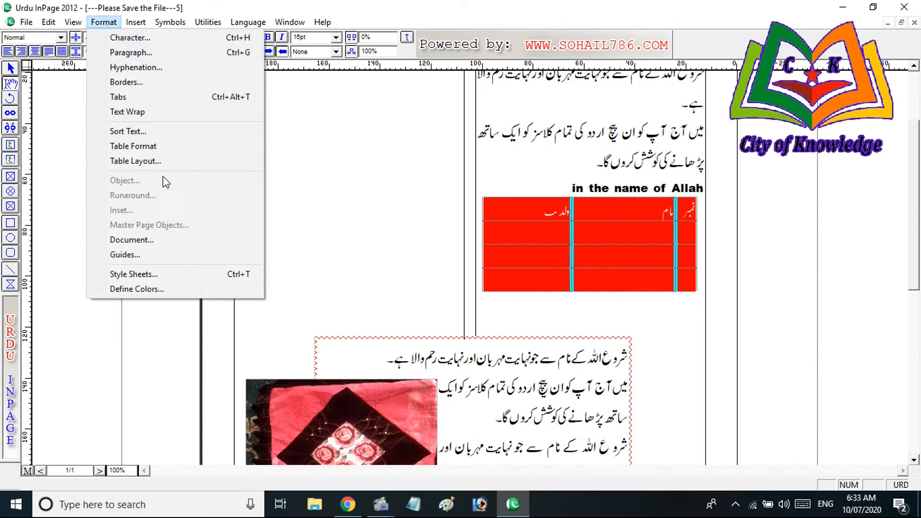
click(158, 147)
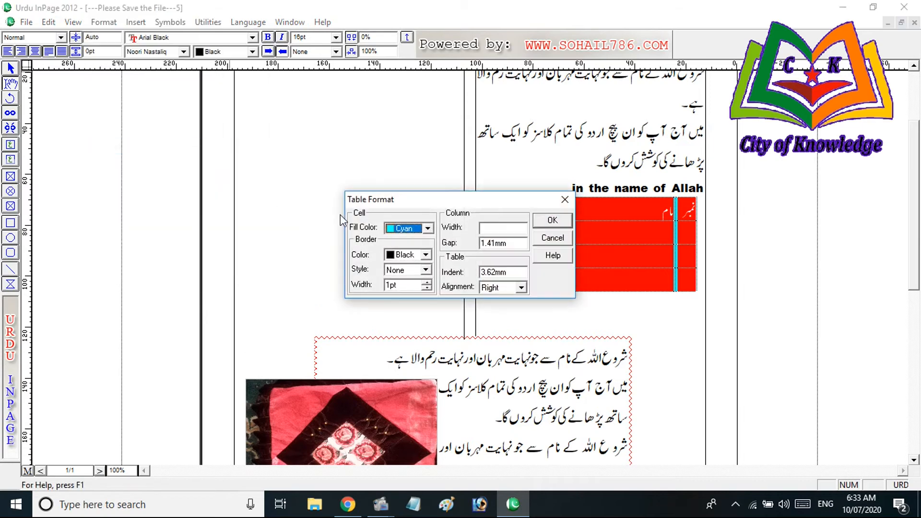
click(425, 254)
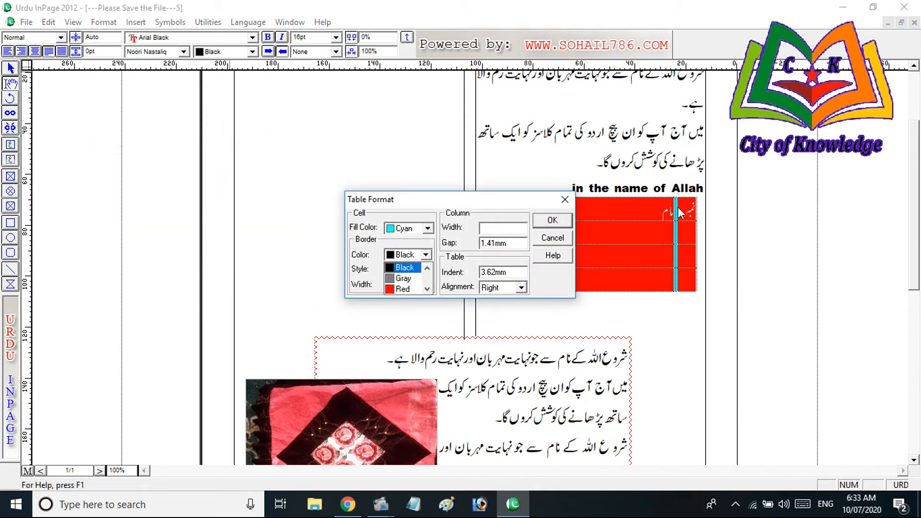
click(391, 268)
click(426, 269)
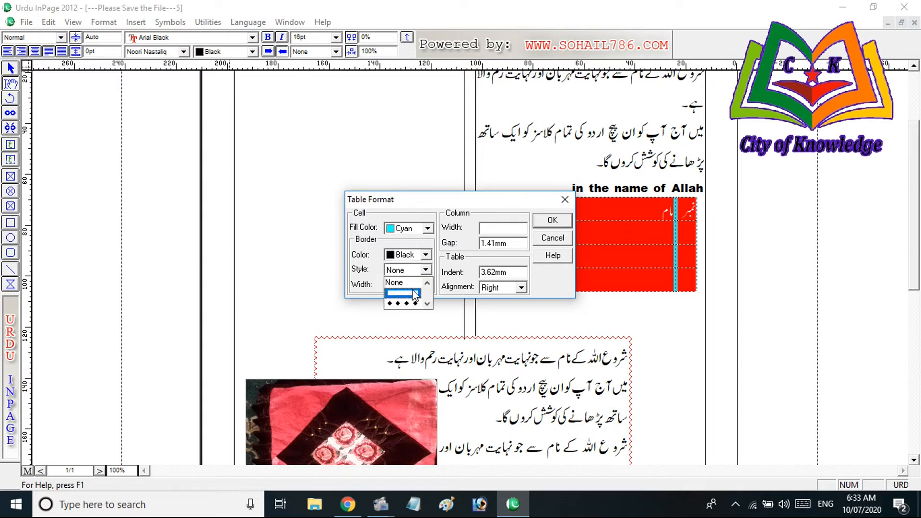
click(415, 293)
click(426, 283)
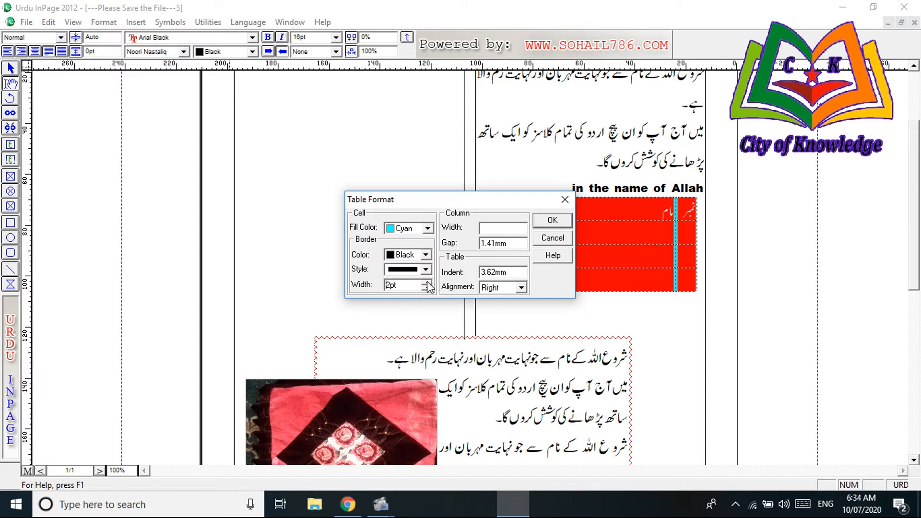
click(553, 221)
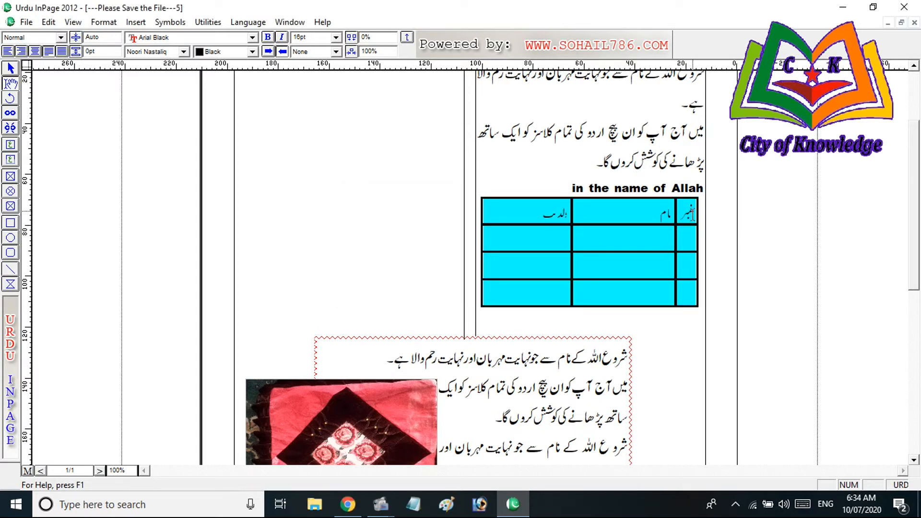
Step: Center the heading ولدیت within its cell in the first table row
drag(691, 212, 496, 285)
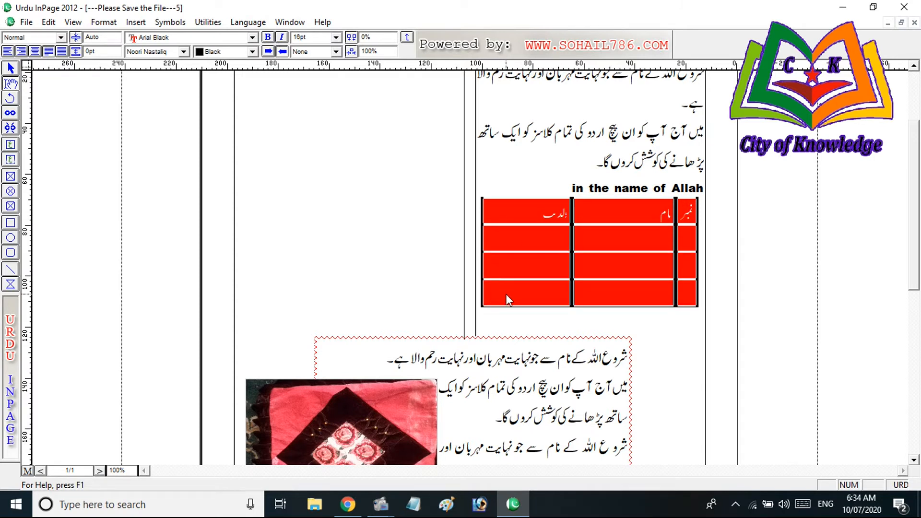
click(508, 295)
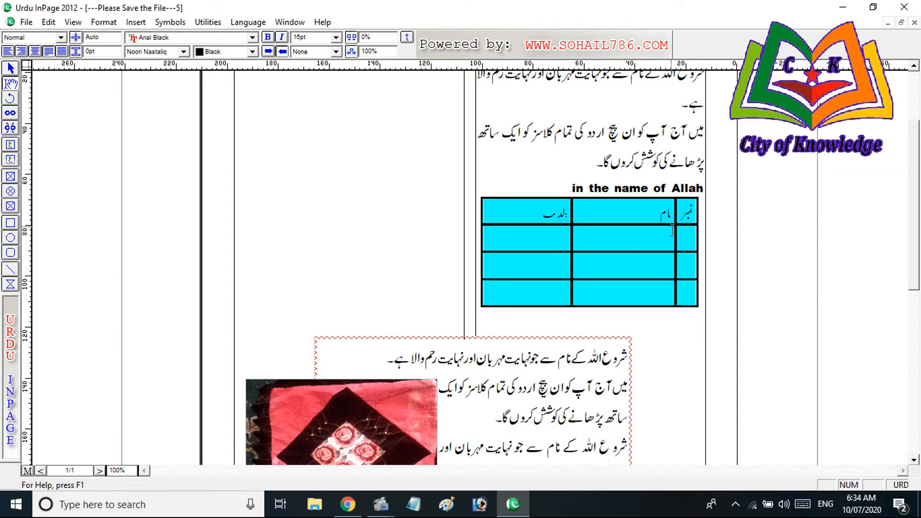
drag(541, 214, 567, 214)
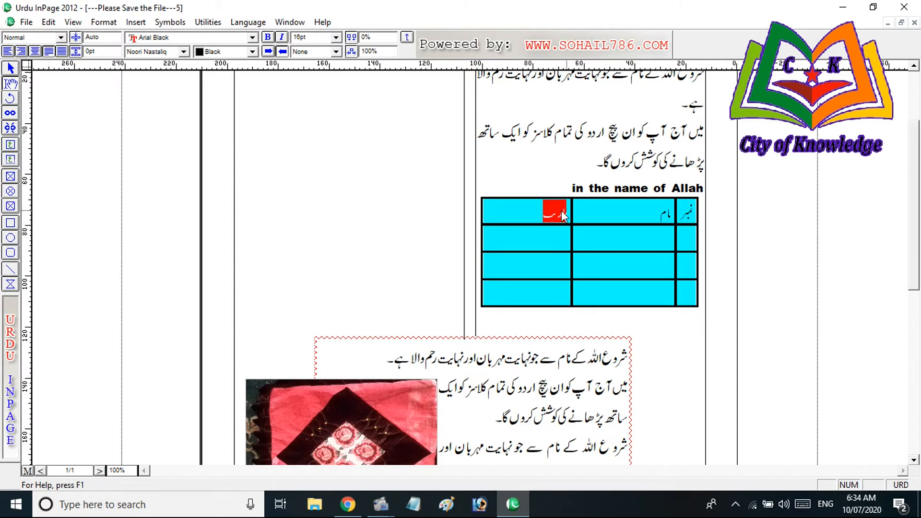
text(ولدیت)
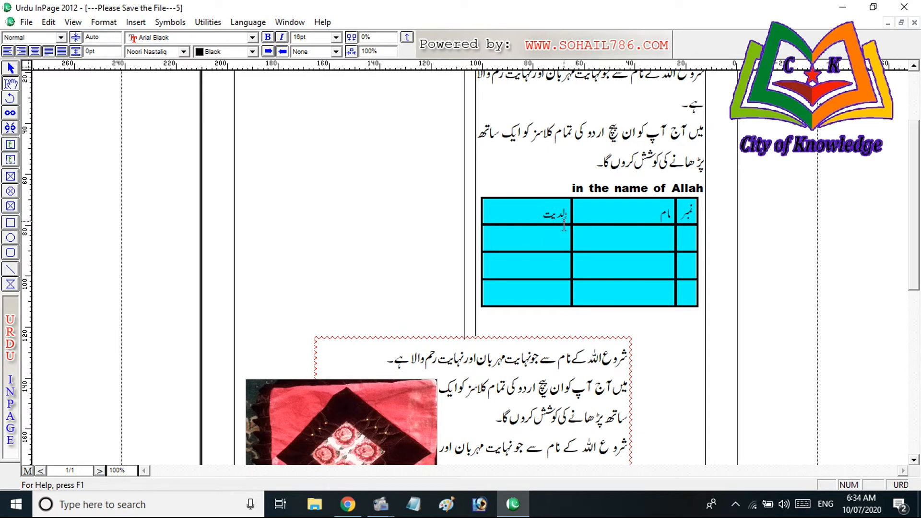
drag(568, 215, 534, 216)
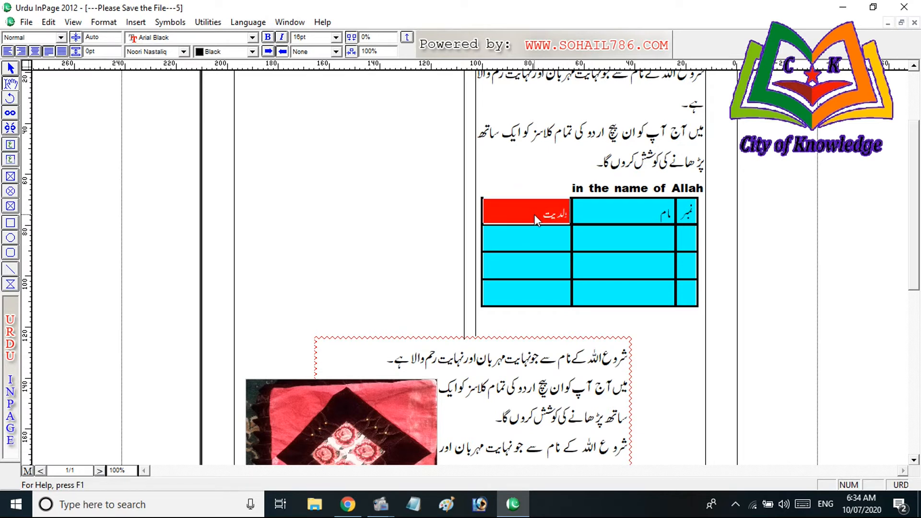
key(ctrl+shift+c)
click(543, 238)
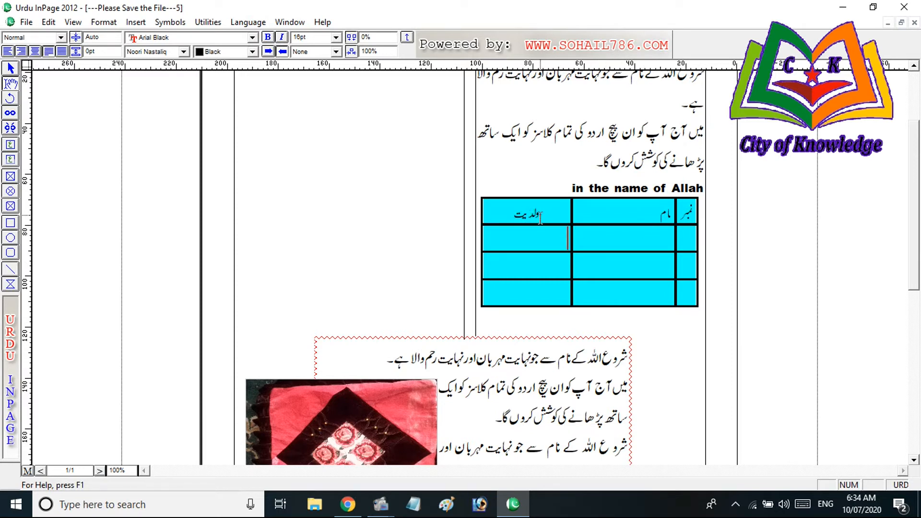
Step: Narrow the نام column and pull in the table's outer edge so the ولدیت column is narrower too
drag(540, 217, 505, 211)
click(514, 214)
click(540, 240)
click(586, 240)
drag(573, 211, 632, 211)
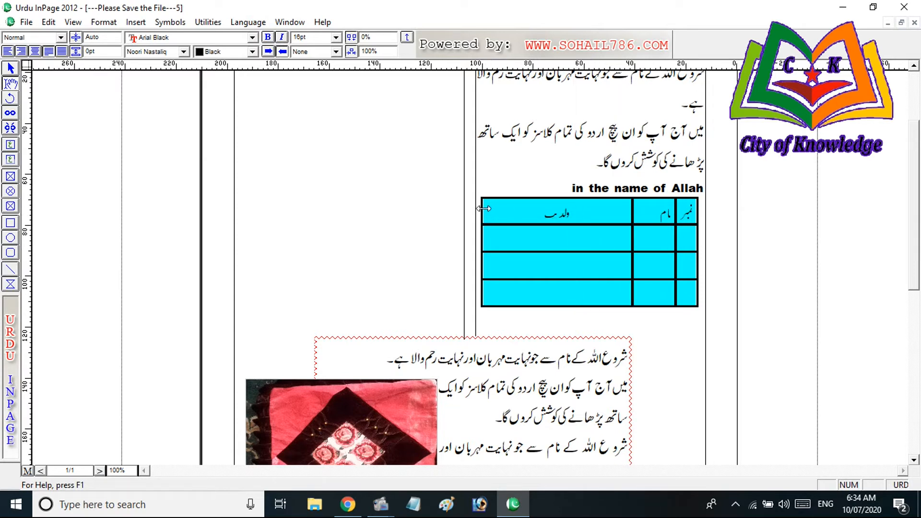
drag(482, 211, 580, 214)
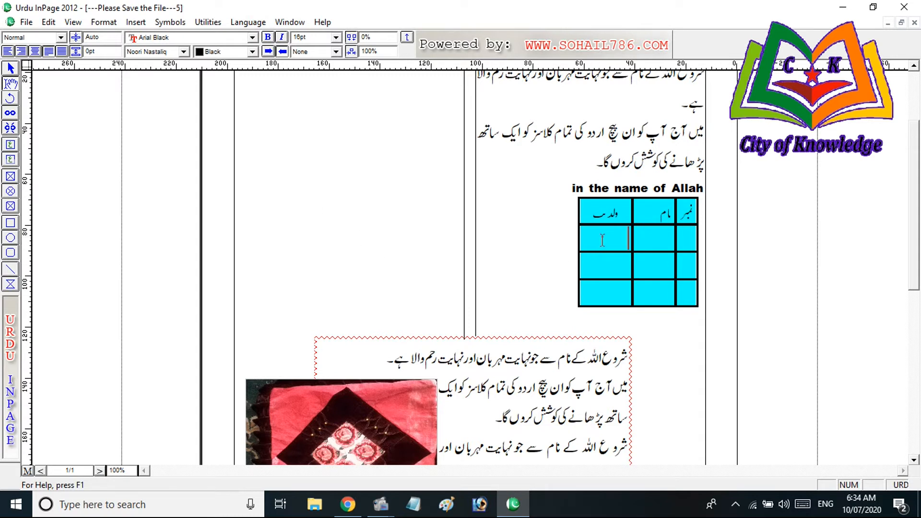
click(132, 23)
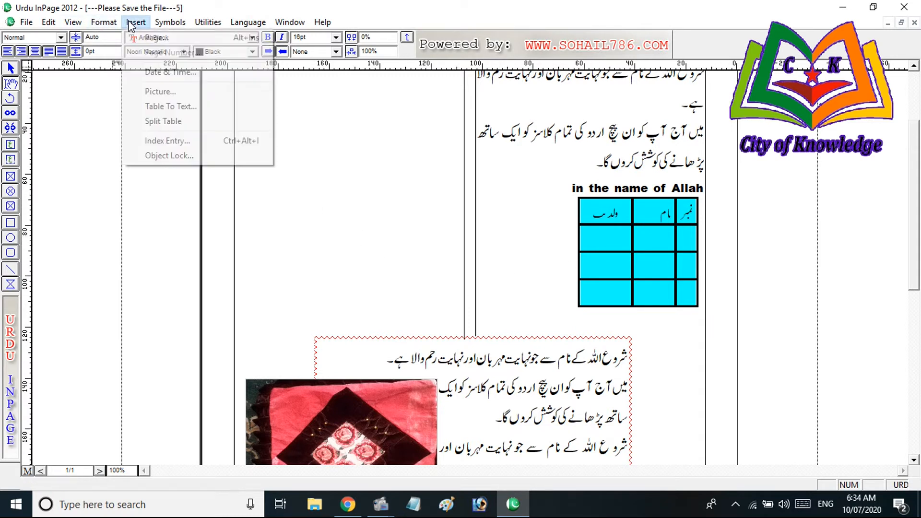
mouse_move(160, 30)
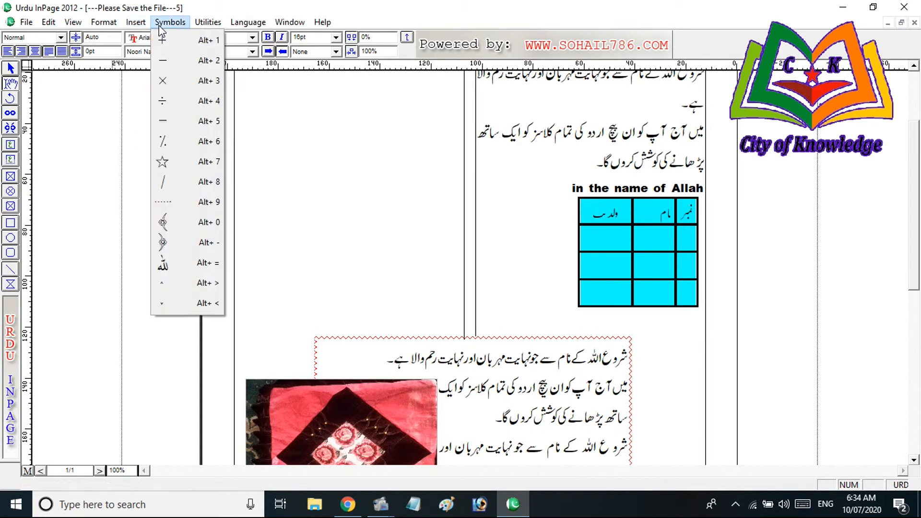
mouse_move(103, 22)
click(159, 160)
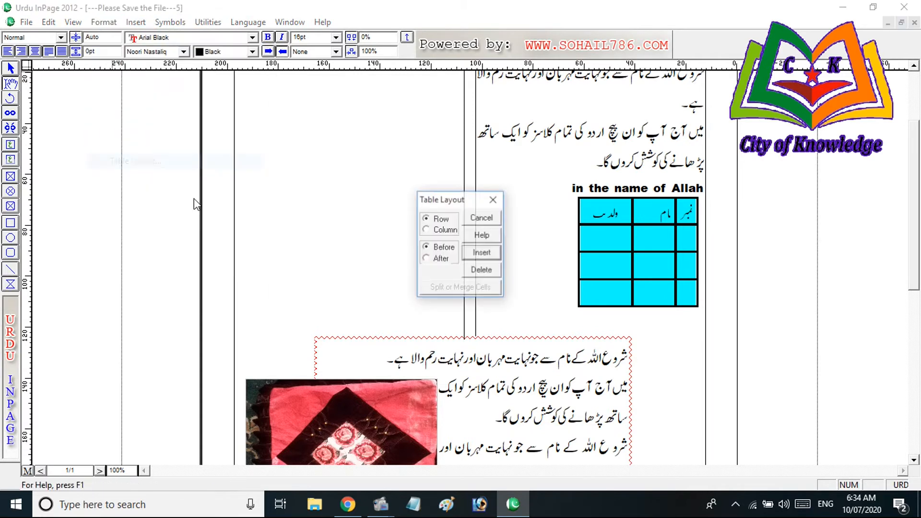
drag(443, 199, 440, 163)
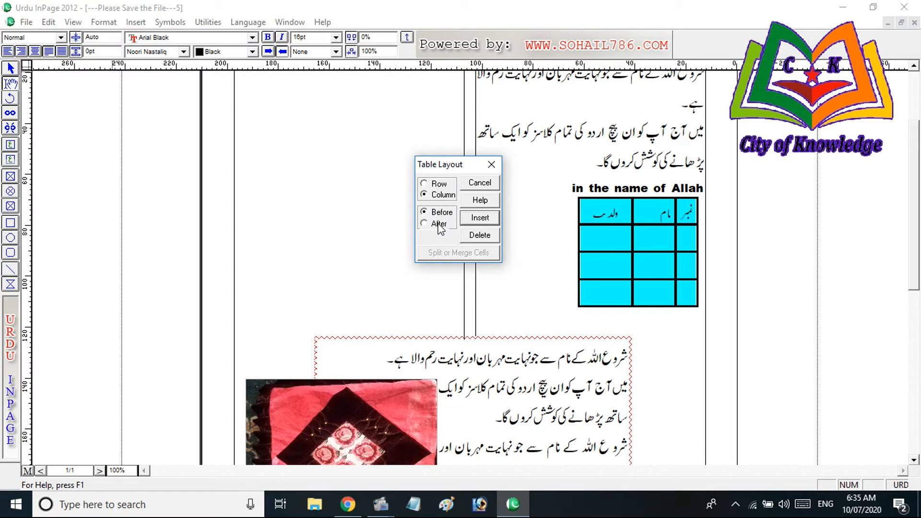
click(483, 184)
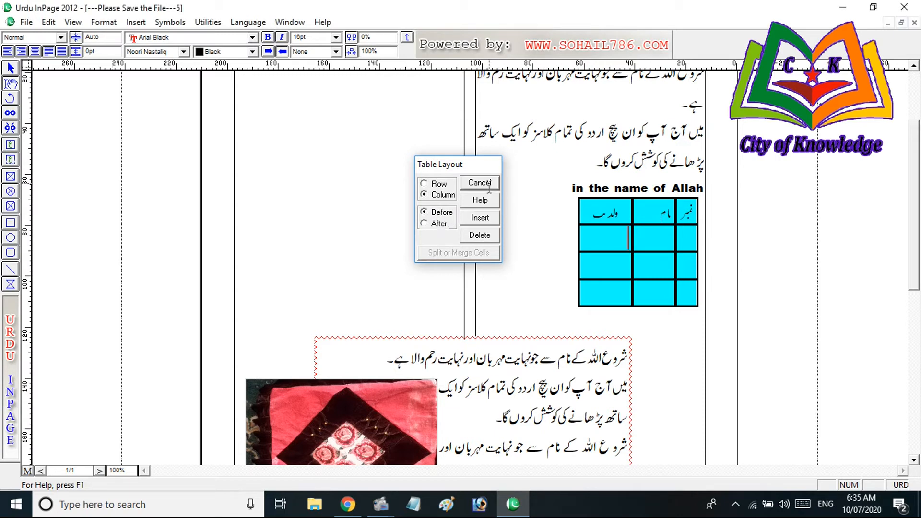
Step: Insert a new empty column after the ولدیت column
double_click(622, 241)
click(614, 245)
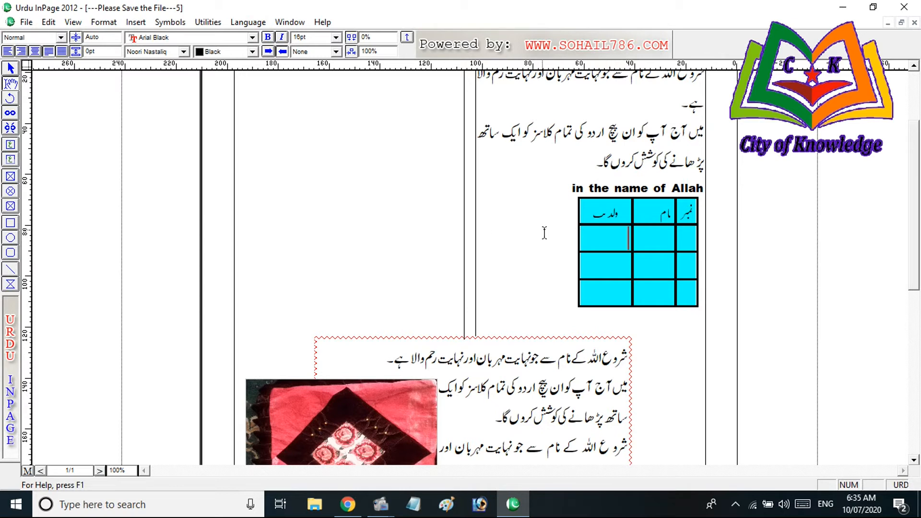
click(114, 23)
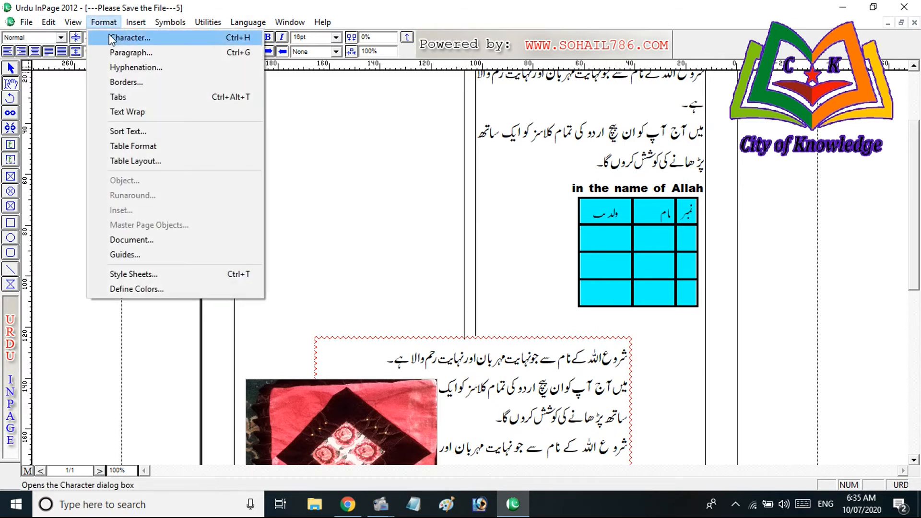
click(169, 159)
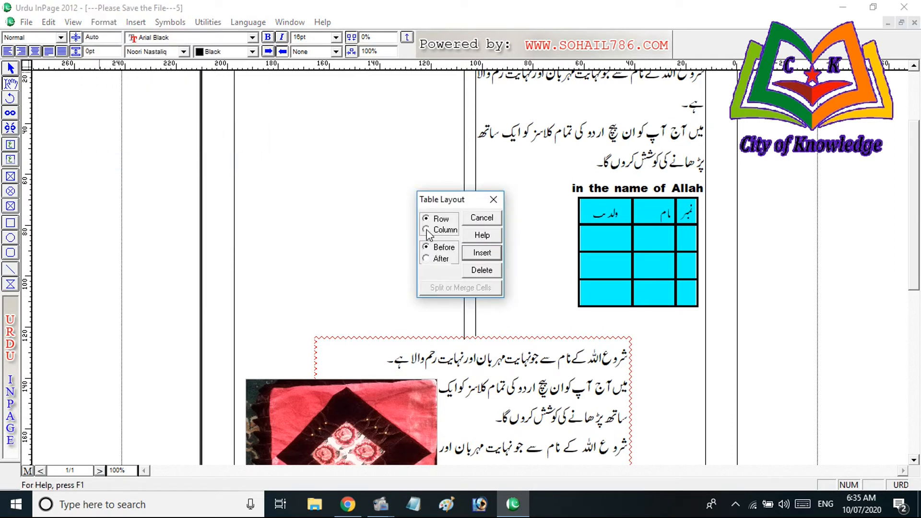
click(426, 259)
click(482, 253)
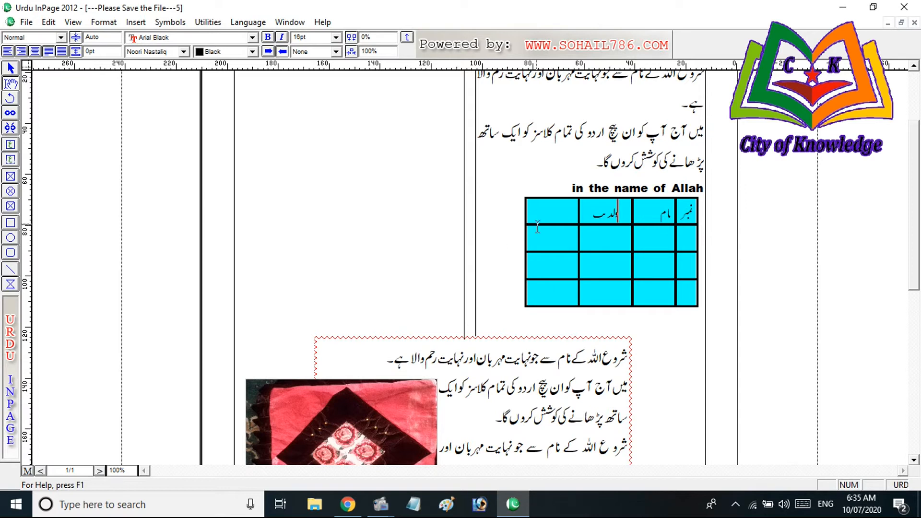
Step: Insert another empty column after the newly added fourth column
click(551, 212)
click(103, 22)
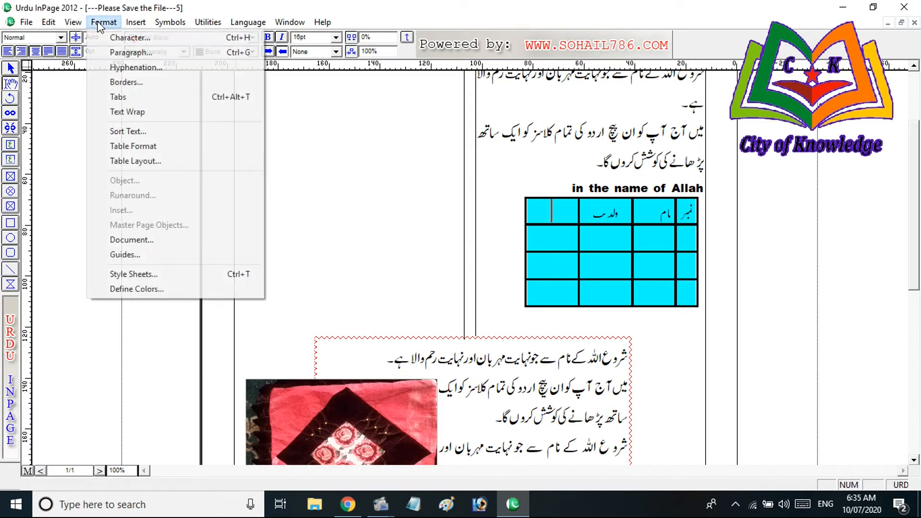
click(144, 161)
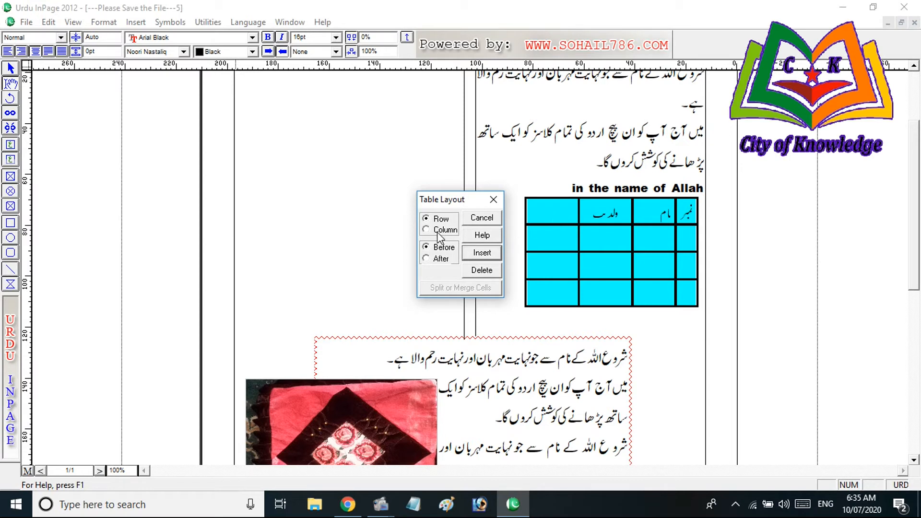
click(427, 259)
click(484, 256)
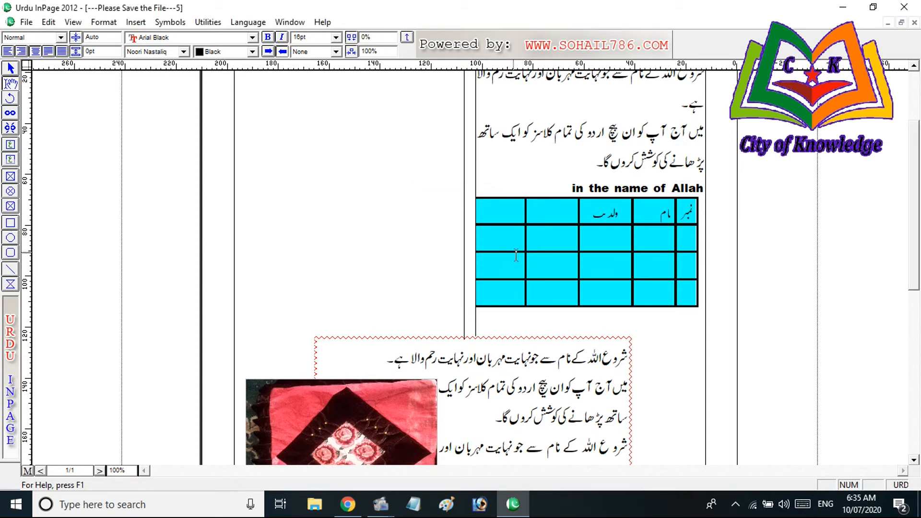
Step: Delete the empty column next to the ولدیت column
click(512, 213)
click(550, 213)
click(106, 22)
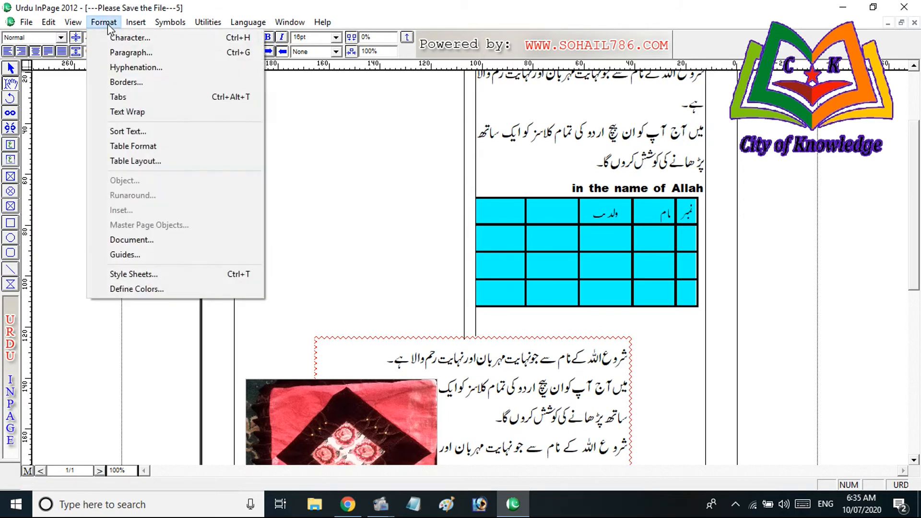
click(171, 162)
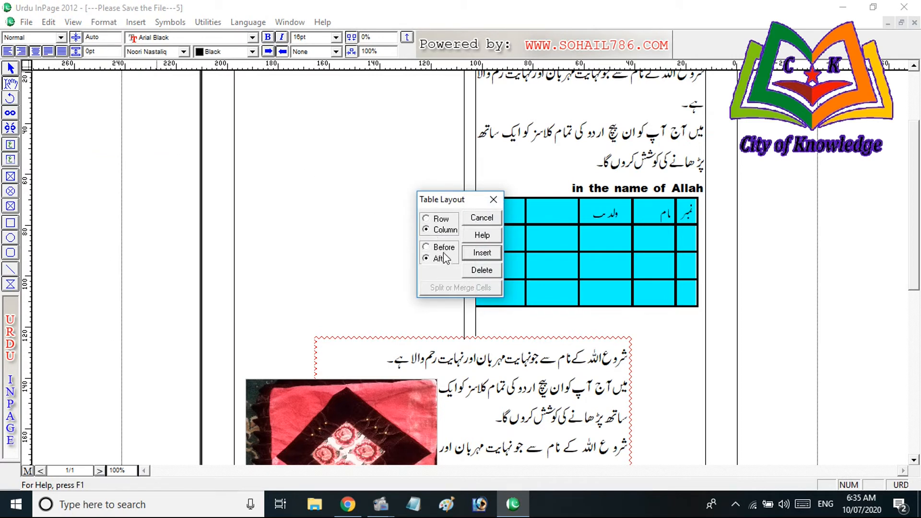
click(484, 270)
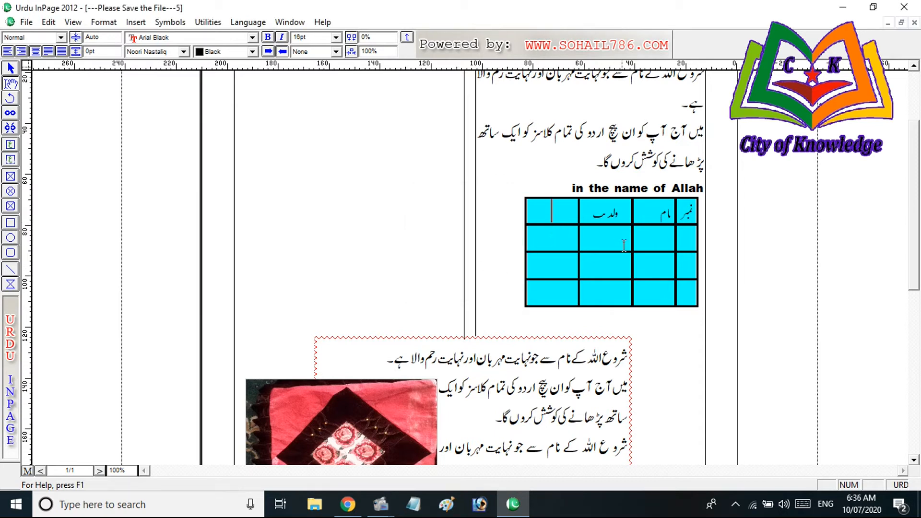
Step: Enter the numbers ۲, ۳ and ۴ in the three rows below the نمبر heading
click(643, 263)
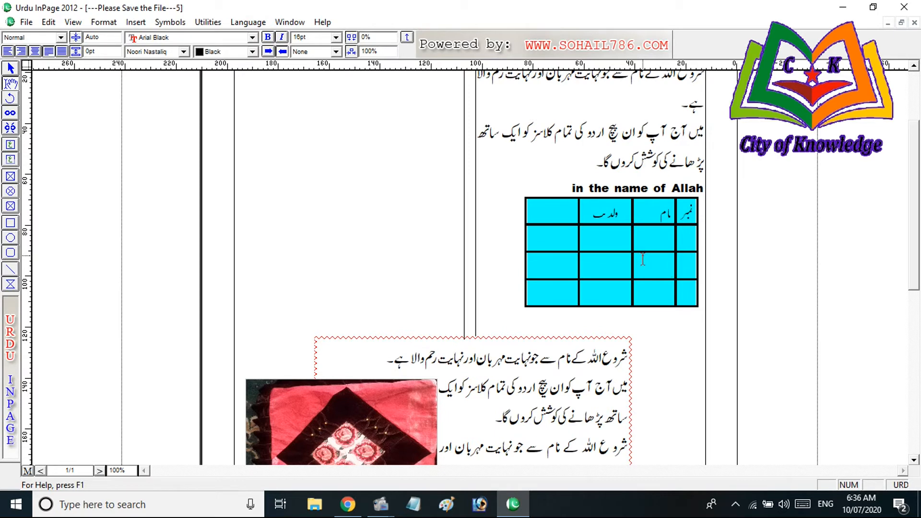
click(694, 238)
click(692, 265)
text(۲۱)
key(Down)
key(Down)
text(۳۳)
click(687, 240)
drag(687, 238, 694, 235)
text(۲۳)
key(Down)
key(BackSpace)
text(۴)
Step: Insert a new table row before the row numbered ۲ and enter ۱ in its نمبر cell
click(104, 22)
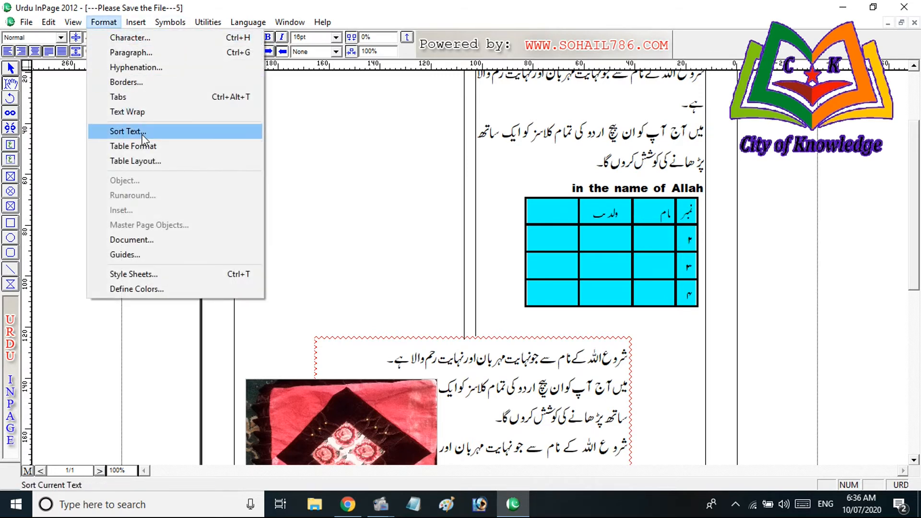
click(169, 161)
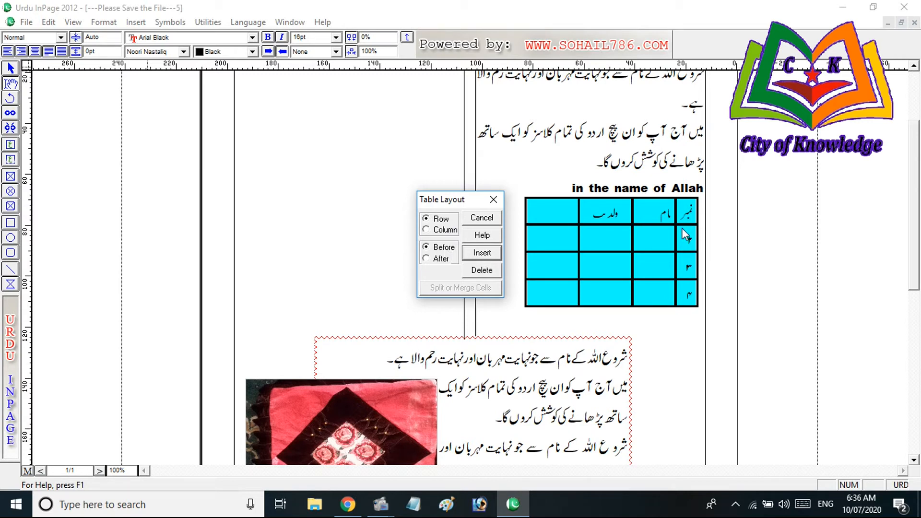
click(474, 256)
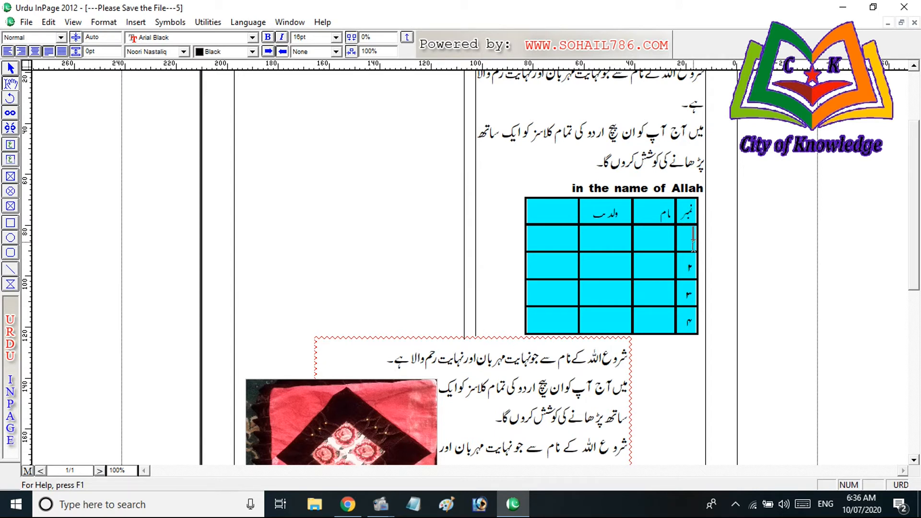
click(694, 239)
text(1)
click(561, 321)
Step: On the master page, draw a title text box about 27 mm wide at the top centre containing صفحہ نمبر and an automatic page number
click(27, 471)
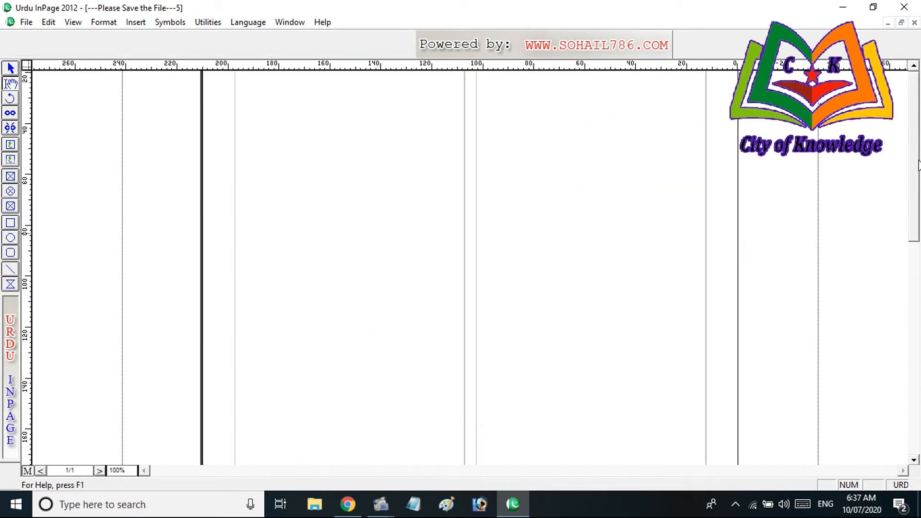
scroll(918, 165, up, 3)
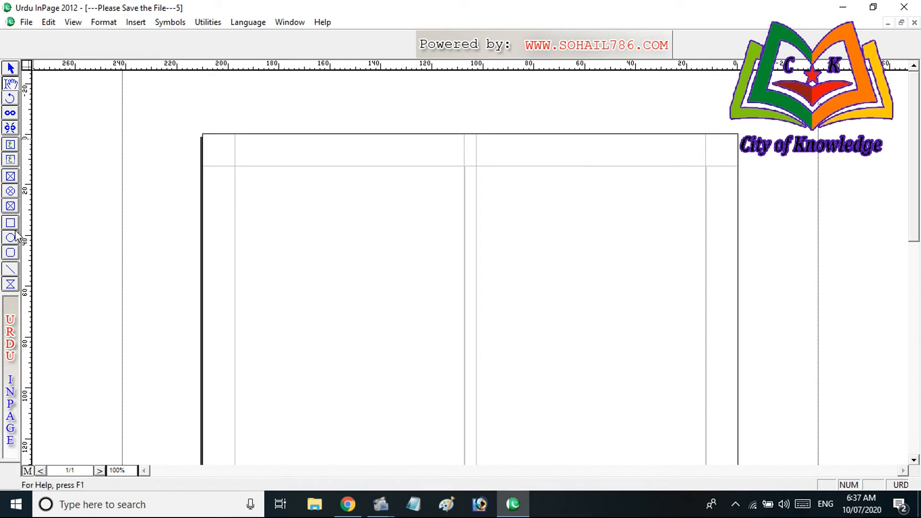
click(10, 159)
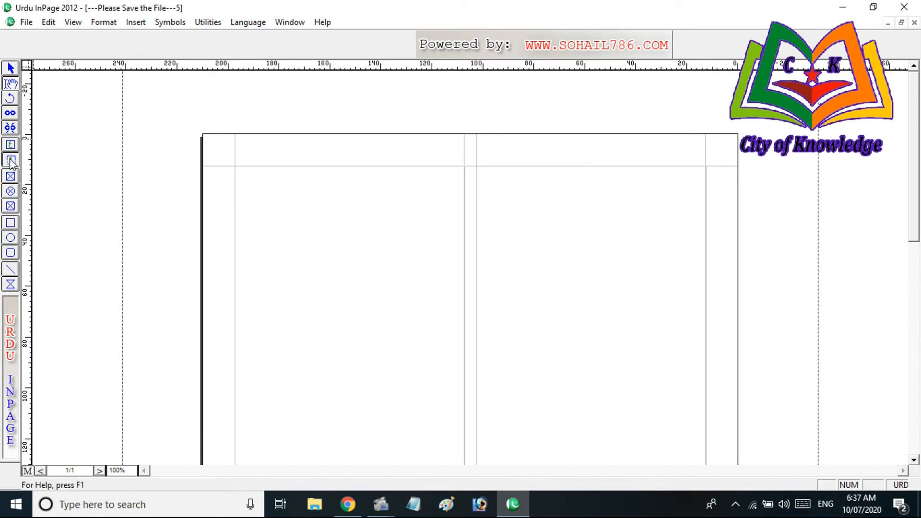
click(434, 136)
drag(502, 158, 503, 159)
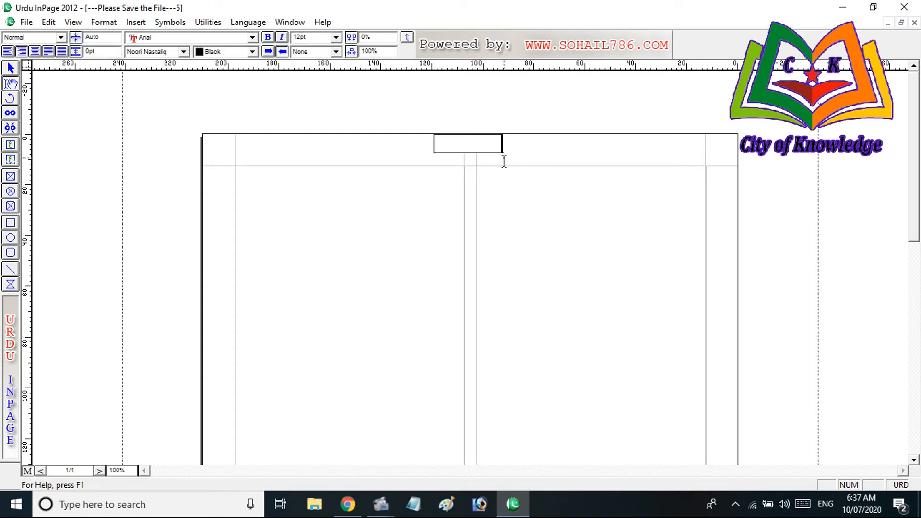
text(صفحہ نمبر)
click(135, 23)
click(170, 53)
Step: Format the master page's page-number text as centred, 14pt and bold, and return to the document page
drag(461, 145, 515, 141)
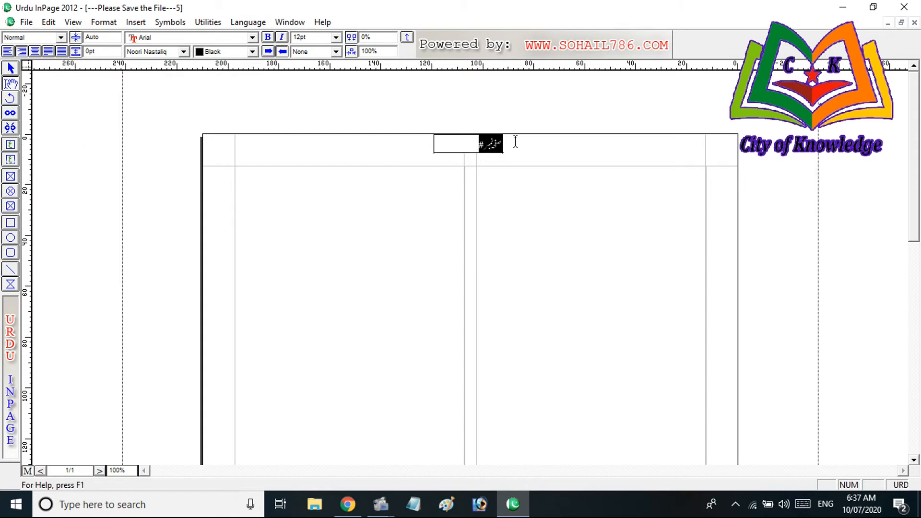
click(34, 51)
click(337, 37)
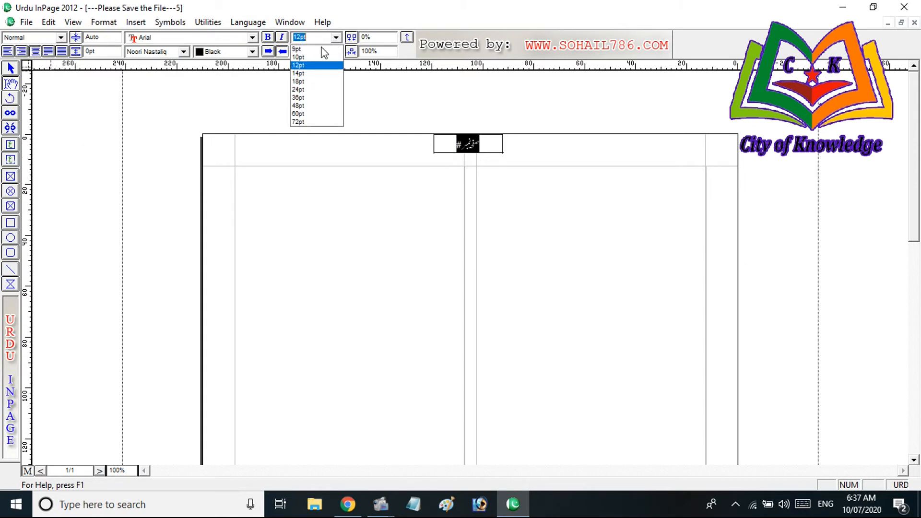
click(299, 73)
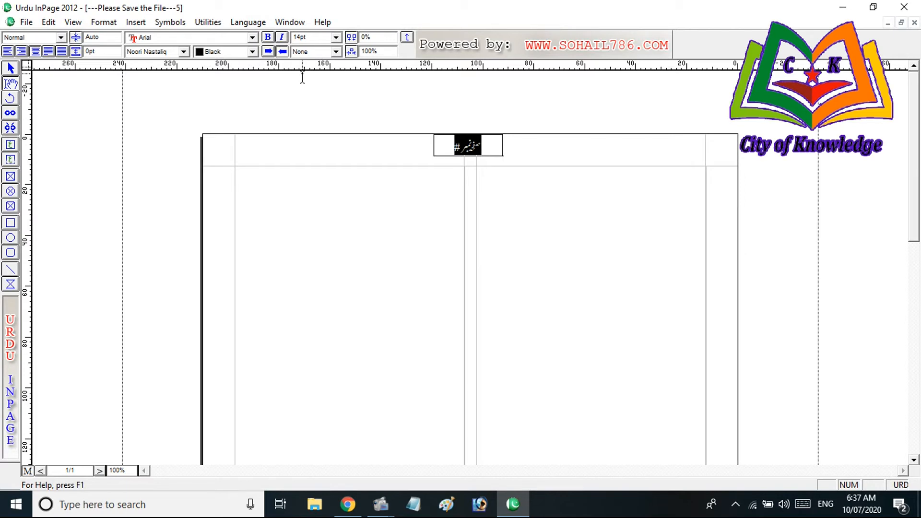
click(268, 37)
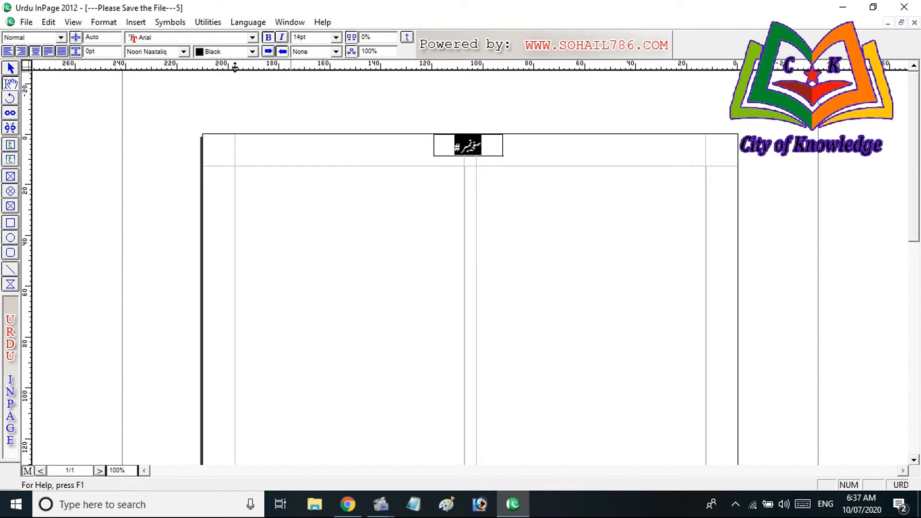
click(40, 471)
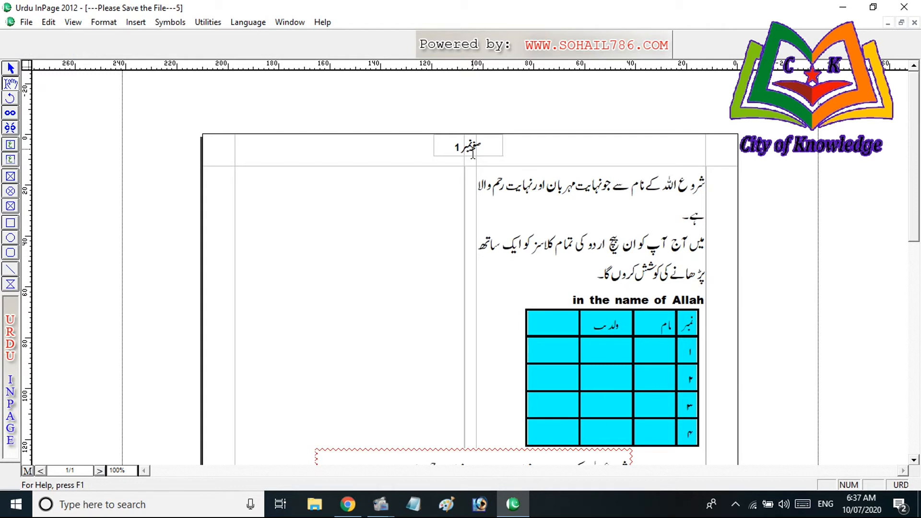
Step: Add blank lines after the table until the text flows onto a second page, and check that page's header
click(333, 386)
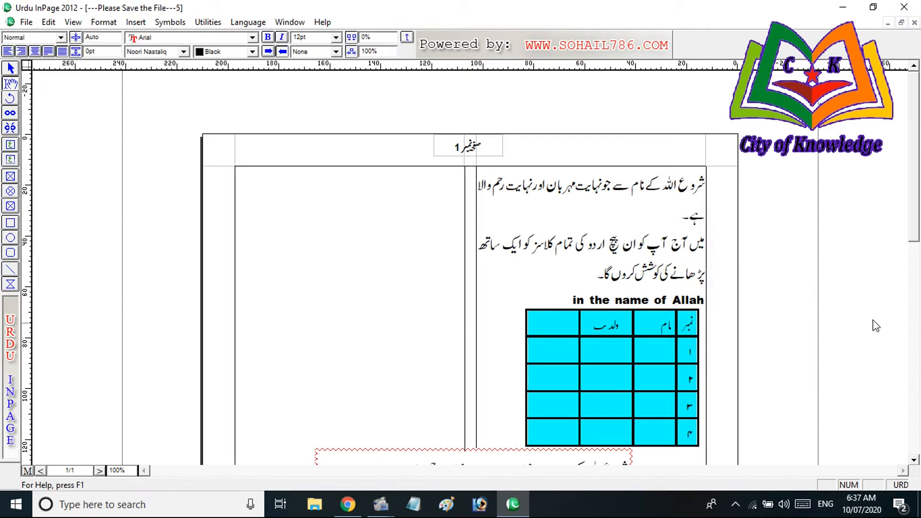
scroll(916, 215, down, 5)
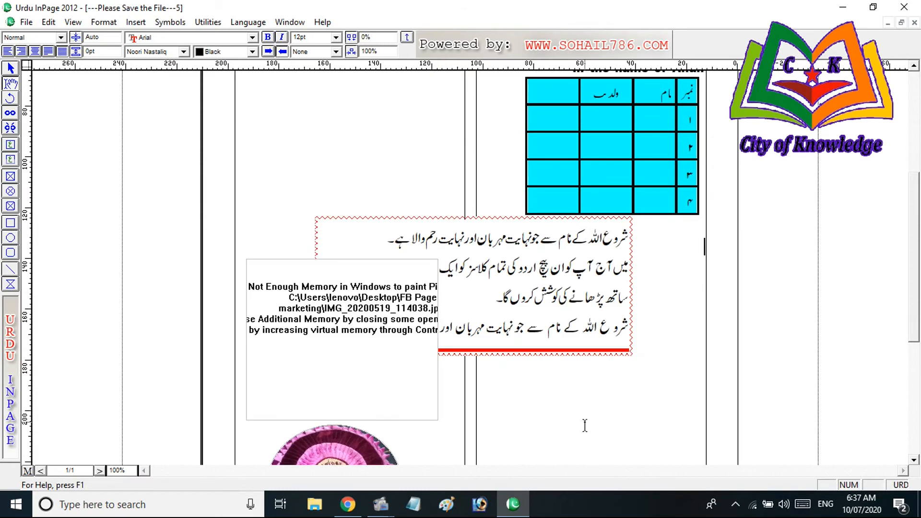
key(Return)
key(Return)
key(Return)
key(Return)
key(Return)
key(Return)
key(Return)
key(Return)
key(Return)
key(Return)
key(Return)
key(Return)
key(Return)
key(Return)
key(Return)
key(Return)
key(Return)
key(Return)
key(Return)
key(Return)
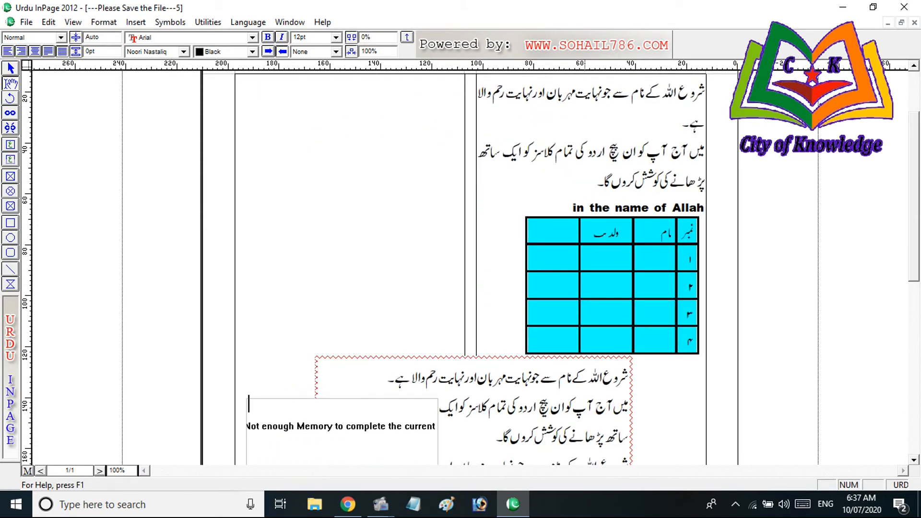
key(Return)
key(Return)
key(Return)
key(Return)
key(Return)
key(Return)
key(Return)
key(Return)
key(Return)
key(Return)
key(Return)
key(Return)
key(Return)
key(Return)
key(Return)
key(Return)
key(Return)
key(Return)
key(Return)
key(Return)
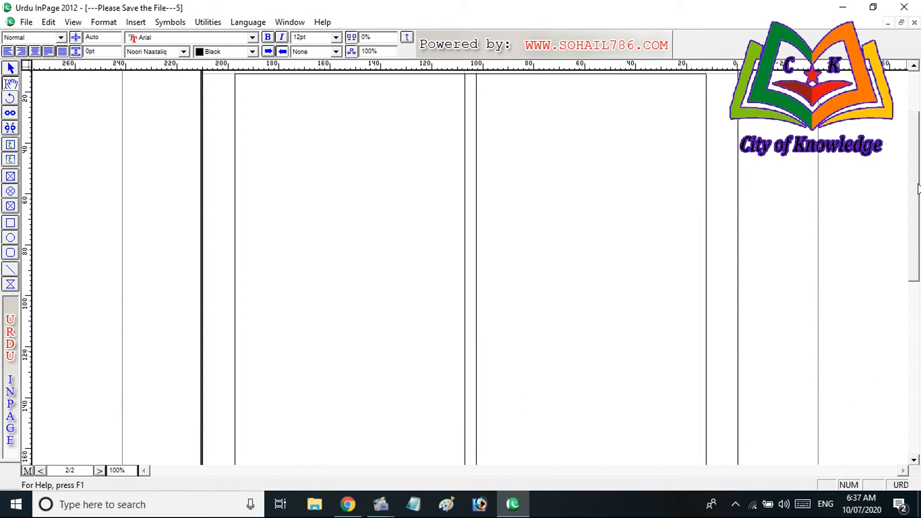
drag(916, 185, 914, 130)
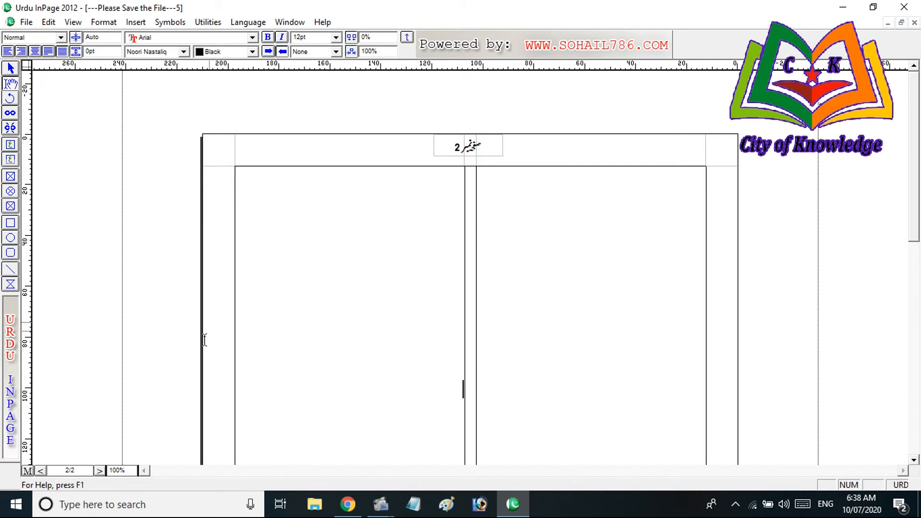
Step: On the master page, move the page-number box down to about 1.7 mm from the page top and fill it White
click(27, 471)
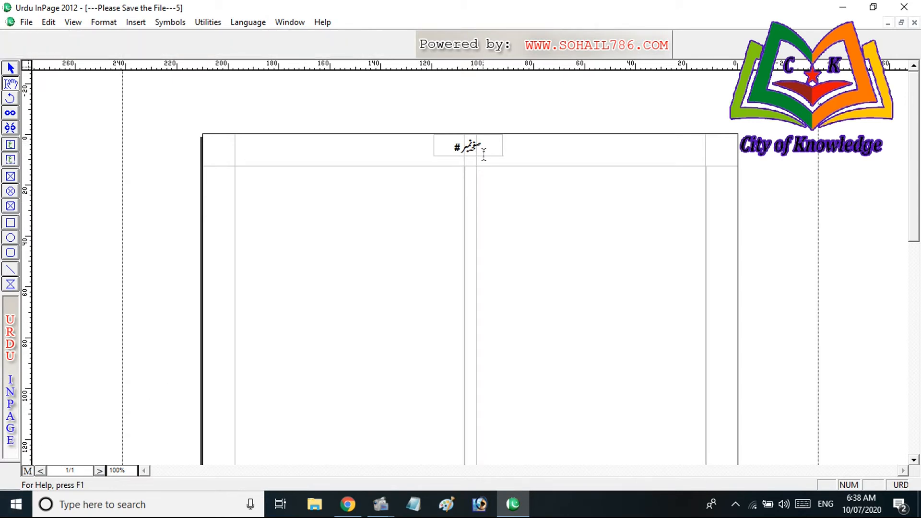
click(11, 69)
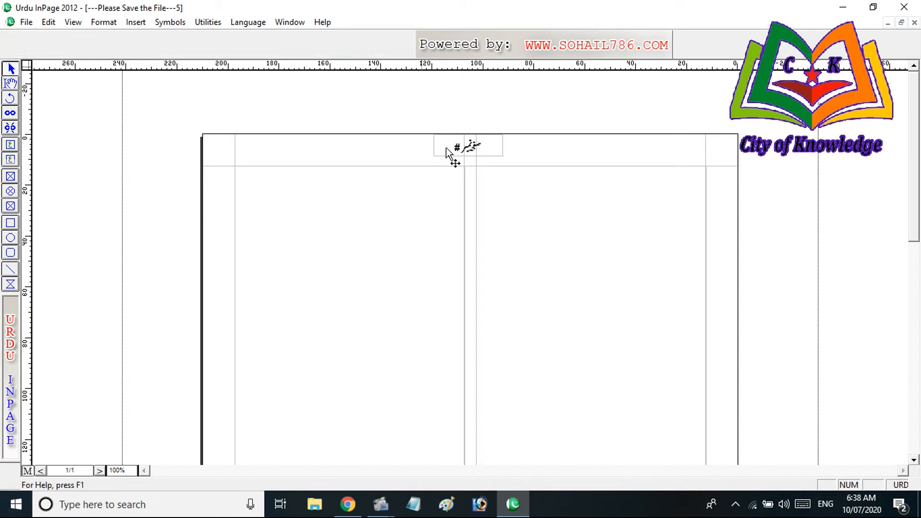
click(487, 156)
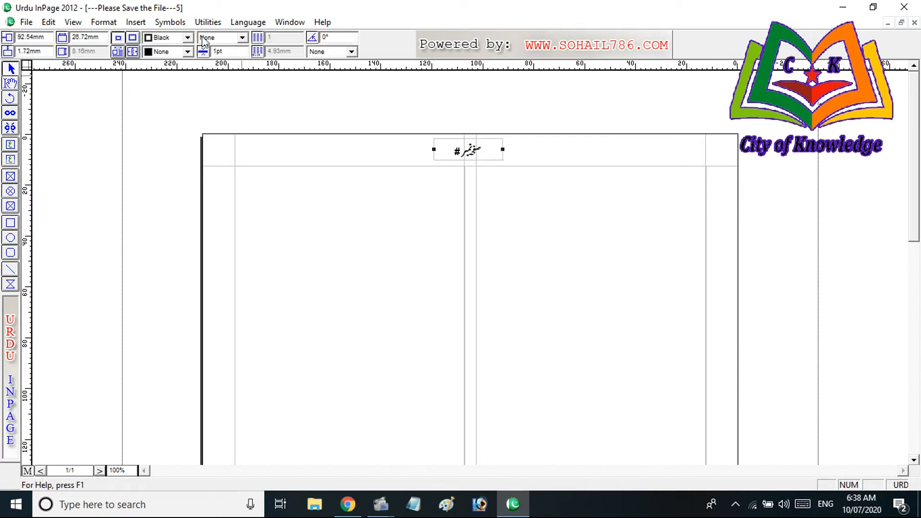
click(187, 51)
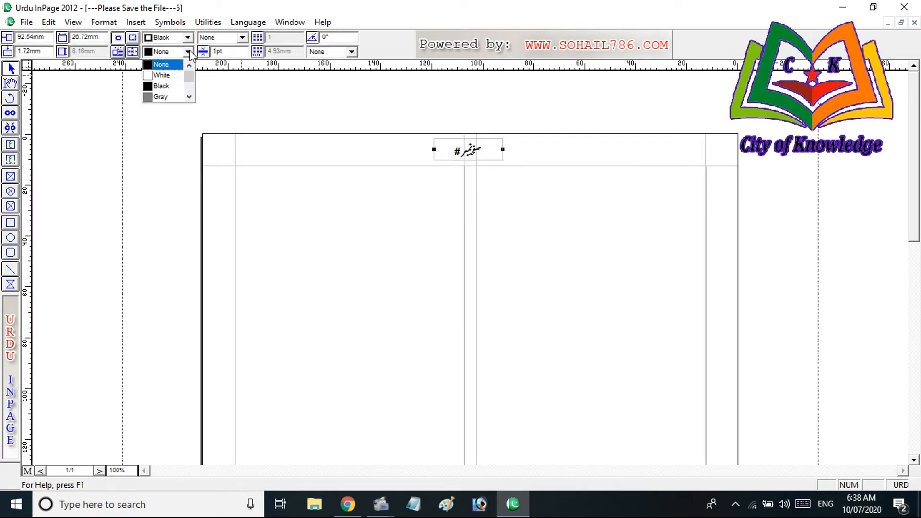
click(175, 76)
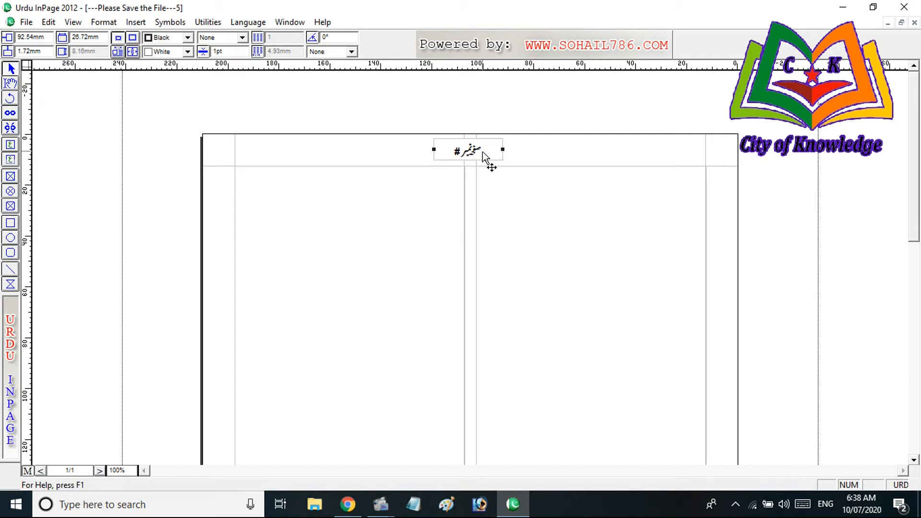
click(27, 470)
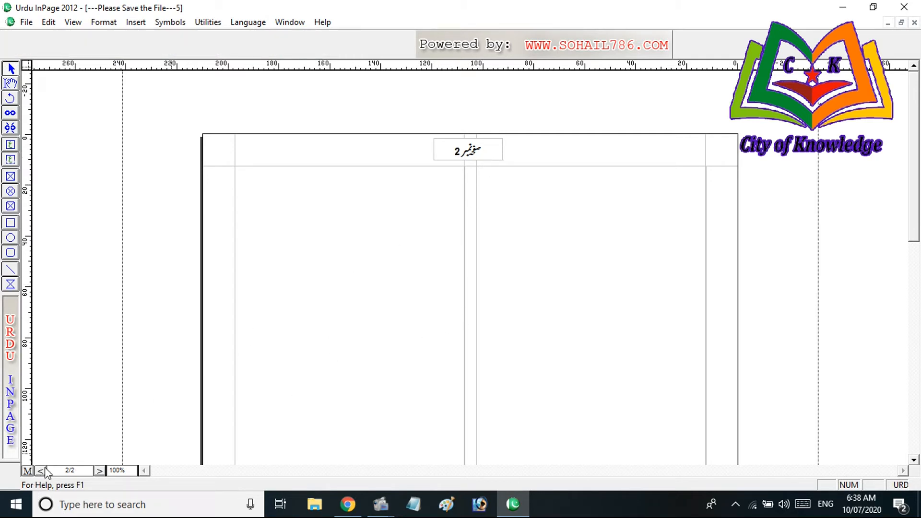
Step: Go through pages 1 and 2 to check their page-number headers, and view the whole first page
click(99, 471)
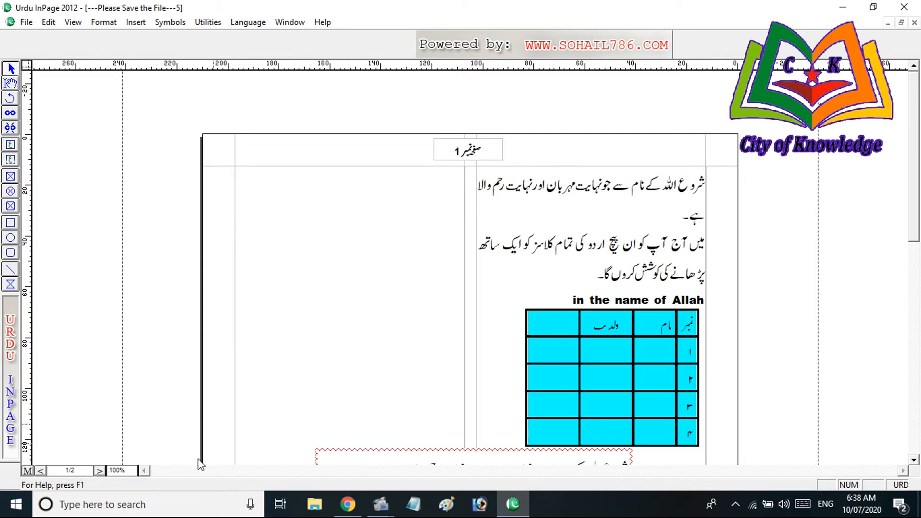
click(41, 471)
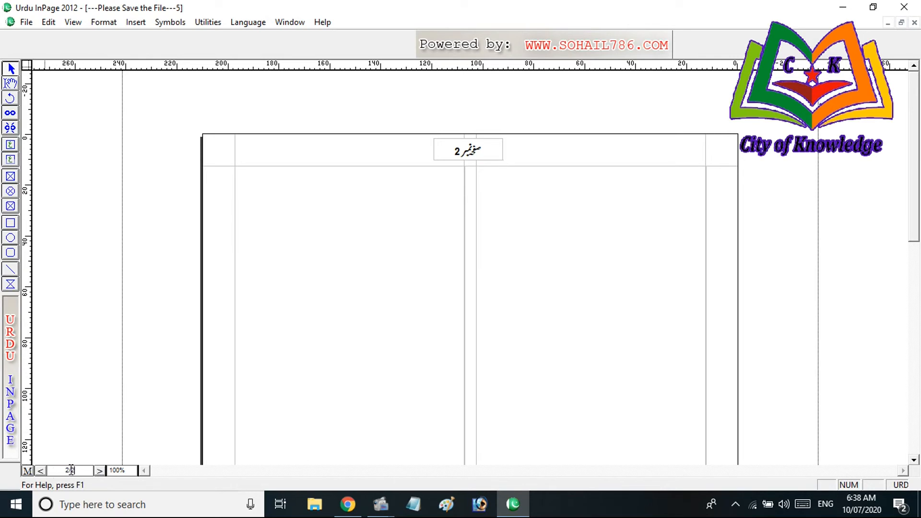
drag(71, 470, 64, 470)
text(1)
key(Return)
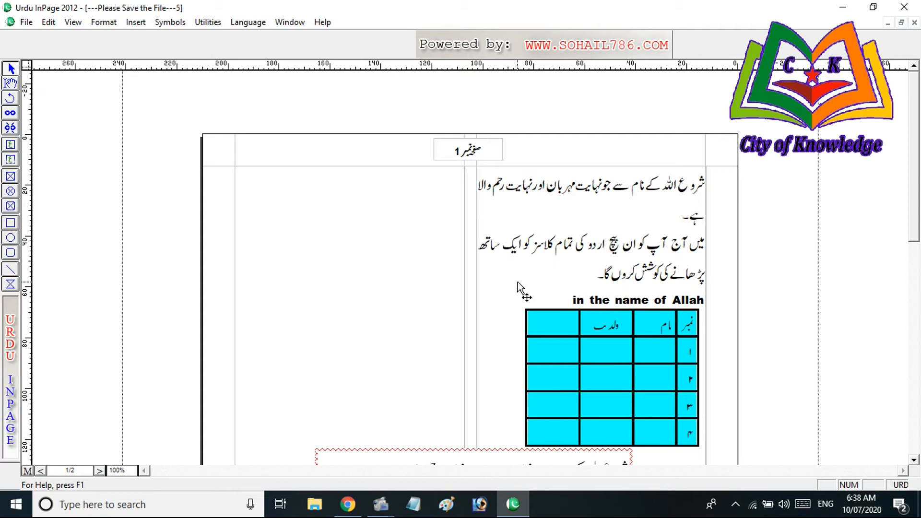
key(ctrl+0)
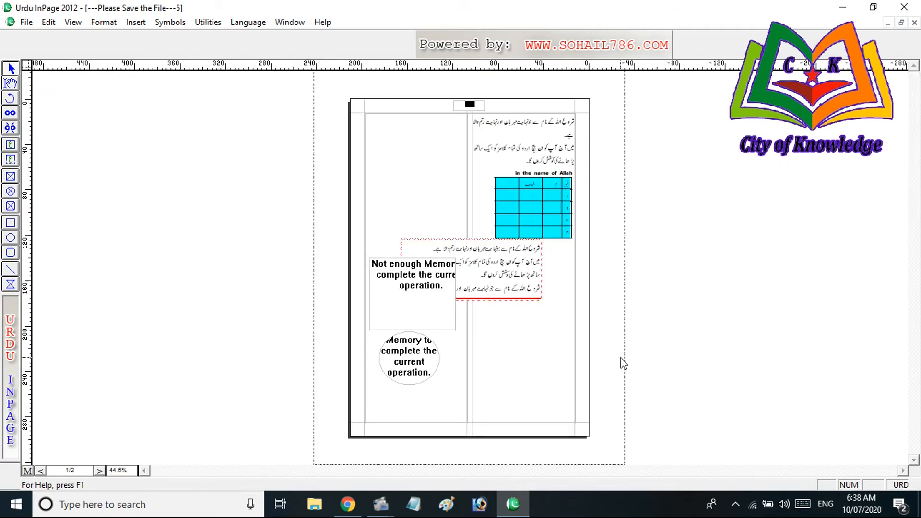
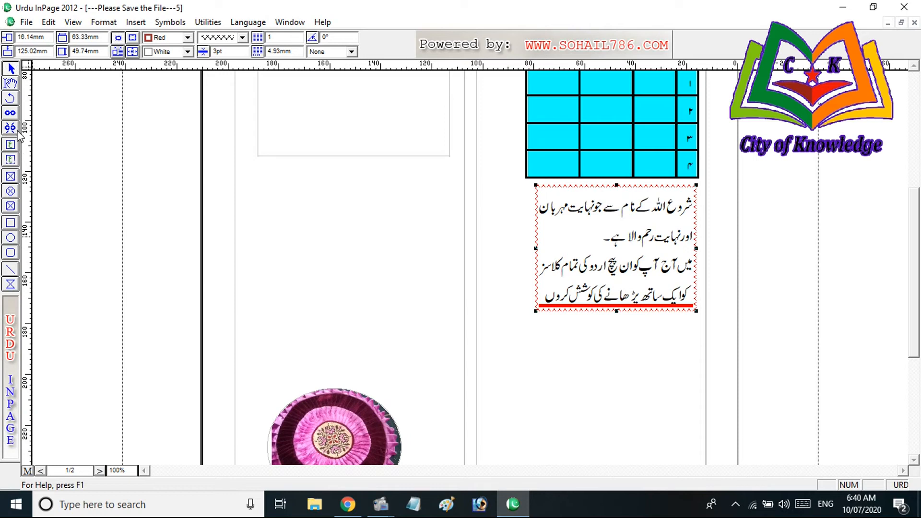
click(10, 161)
click(14, 146)
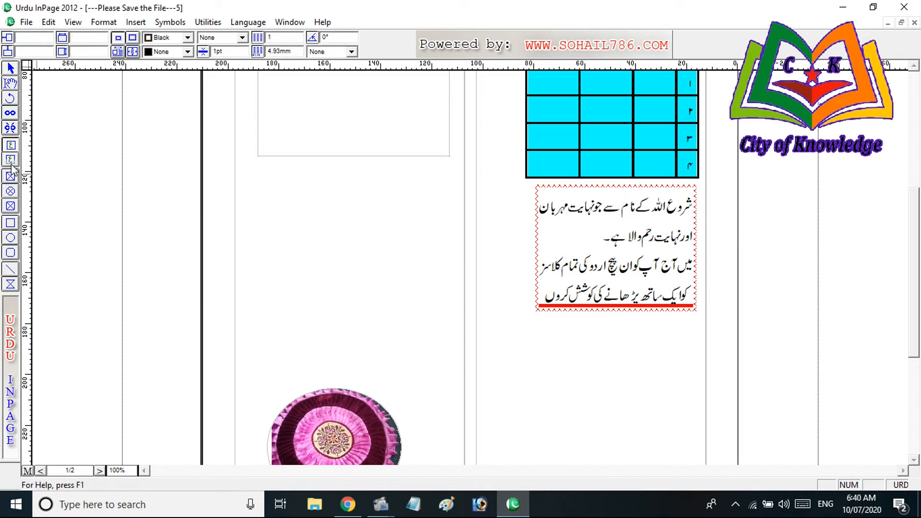
click(11, 162)
drag(449, 159, 258, 225)
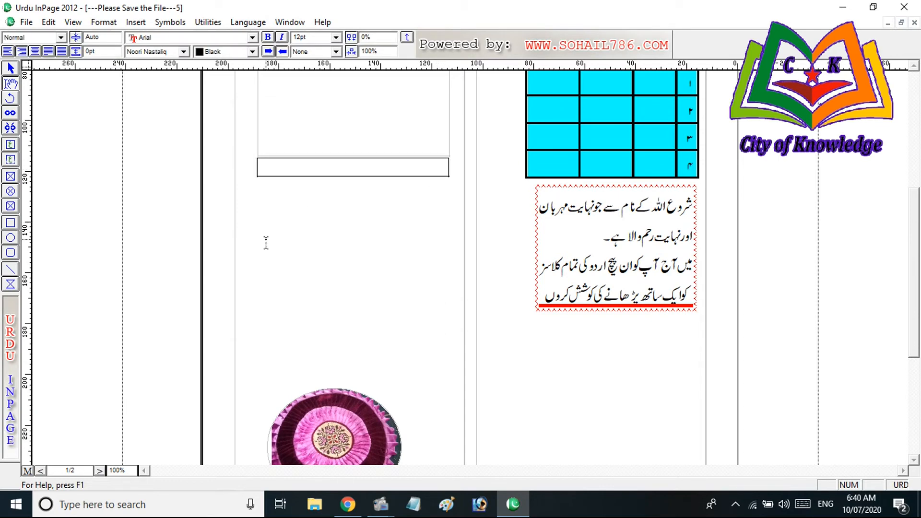
click(10, 114)
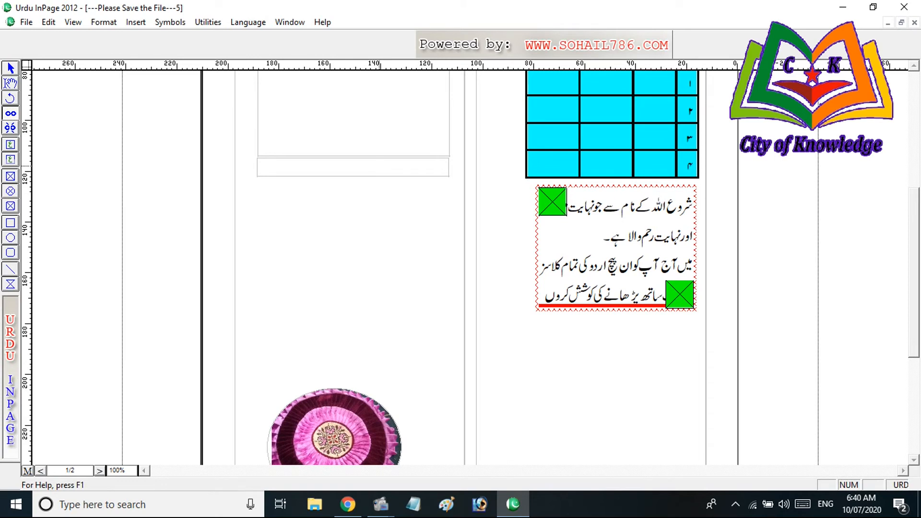
click(11, 70)
click(307, 167)
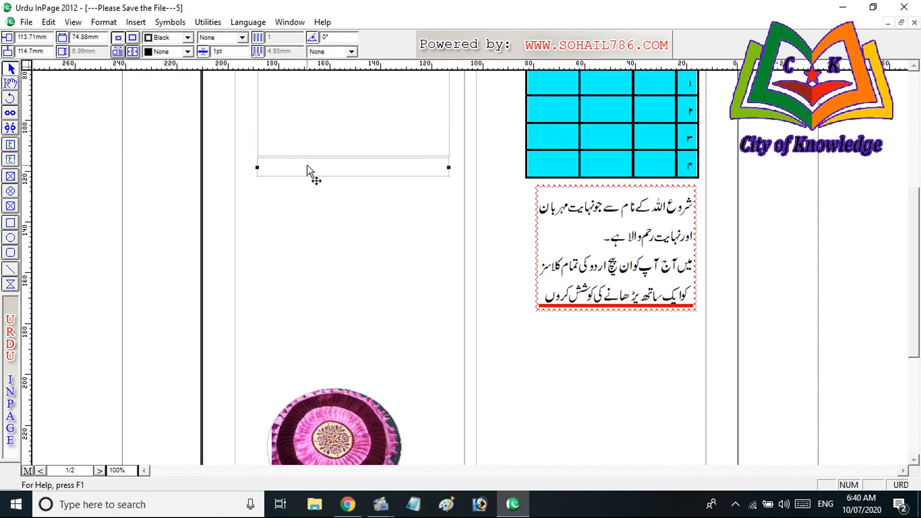
key(Delete)
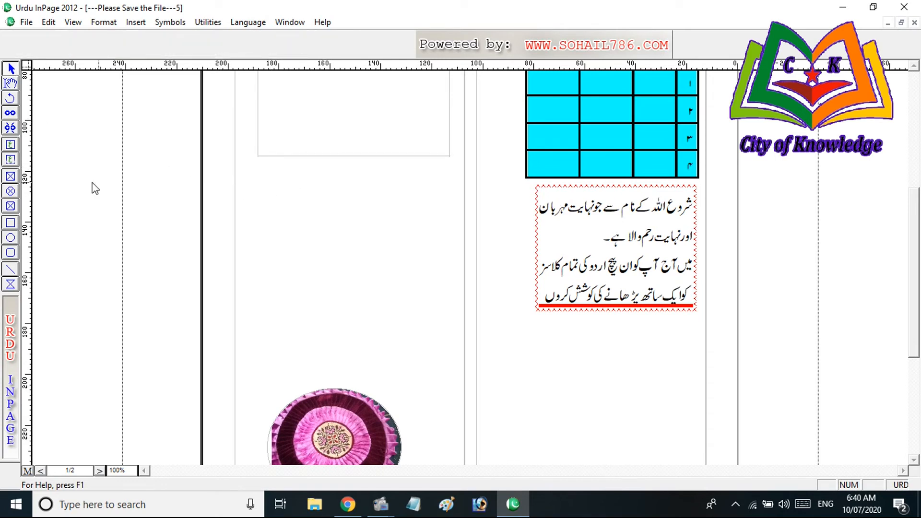
Step: Move the red-bordered Urdu text box below the table slightly left and down, to about 27.5 mm by 126.9 mm
key(ctrl+z)
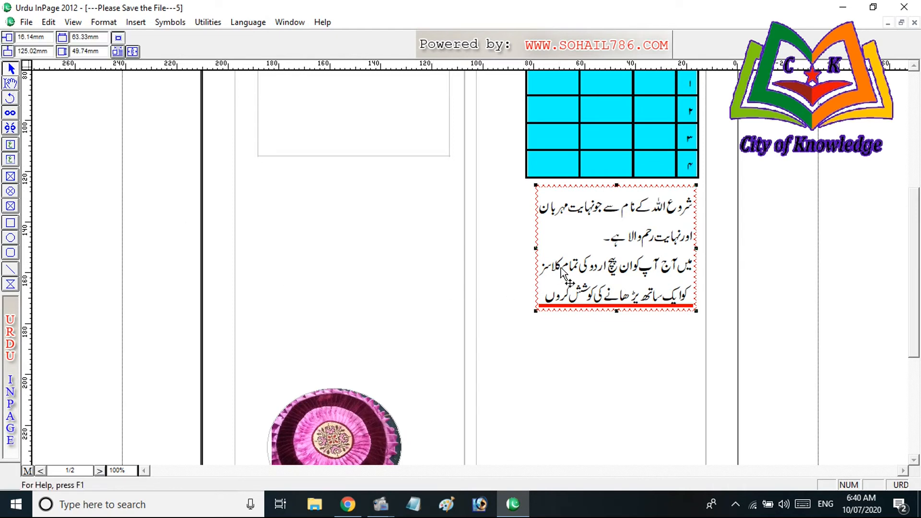
drag(350, 283, 531, 278)
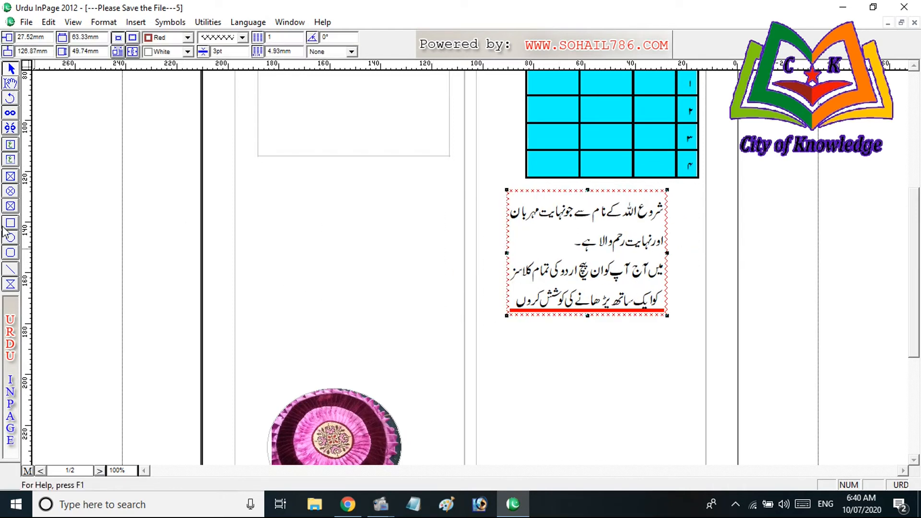
Step: Draw a text box about 65 by 46 mm beside the red-bordered Urdu box and link the red-bordered box to it
click(11, 145)
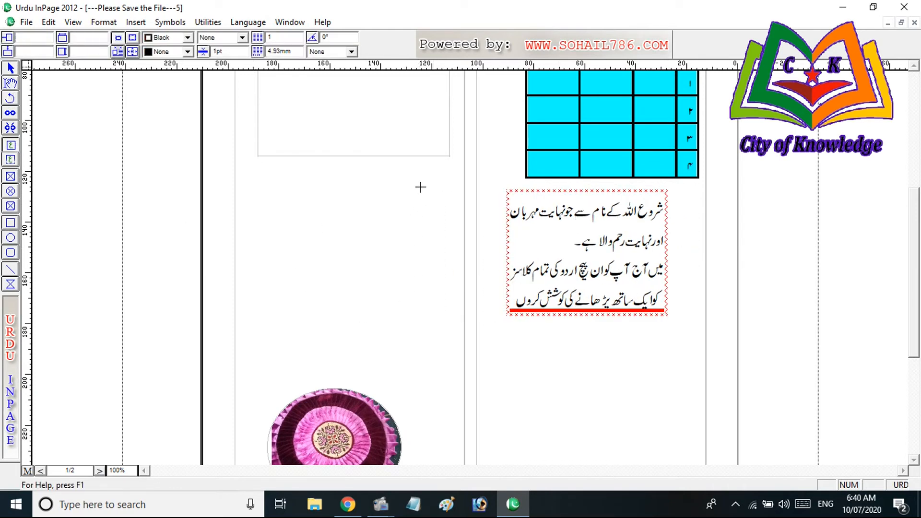
mouse_move(421, 187)
mouse_down()
mouse_move(305, 282)
mouse_move(255, 305)
mouse_up()
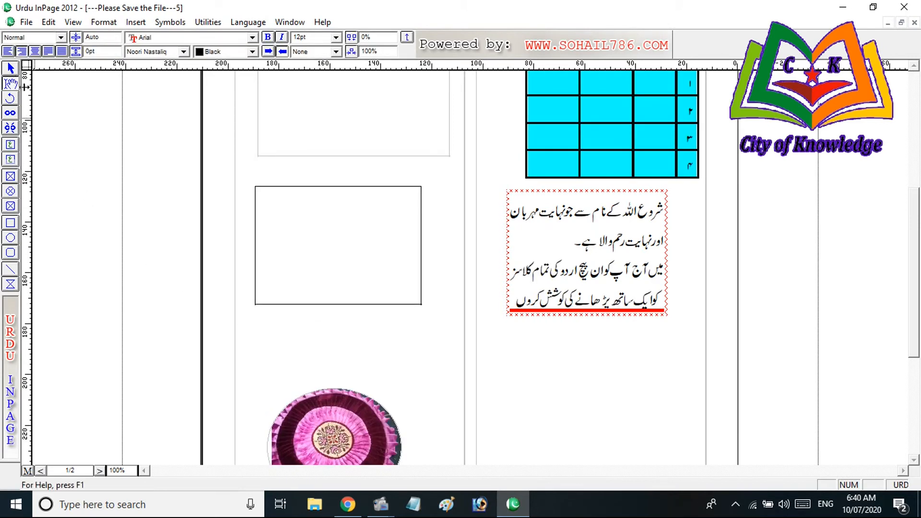
click(11, 113)
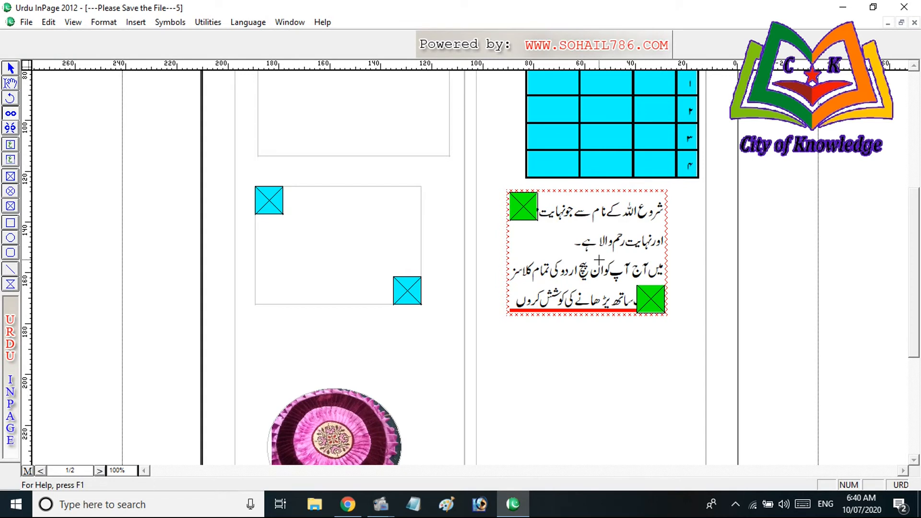
click(567, 263)
click(331, 253)
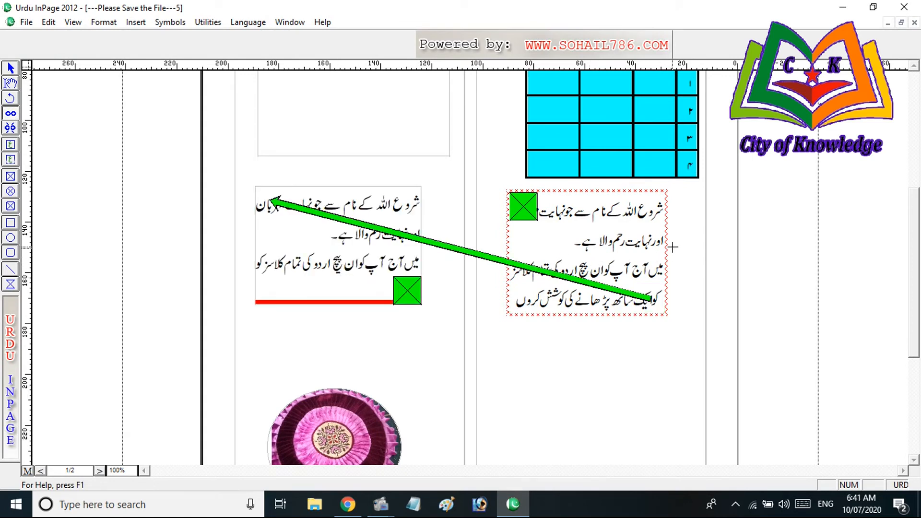
Step: Draw a third text box about 64 mm wide below the red-bordered box and link the second box to it
click(11, 160)
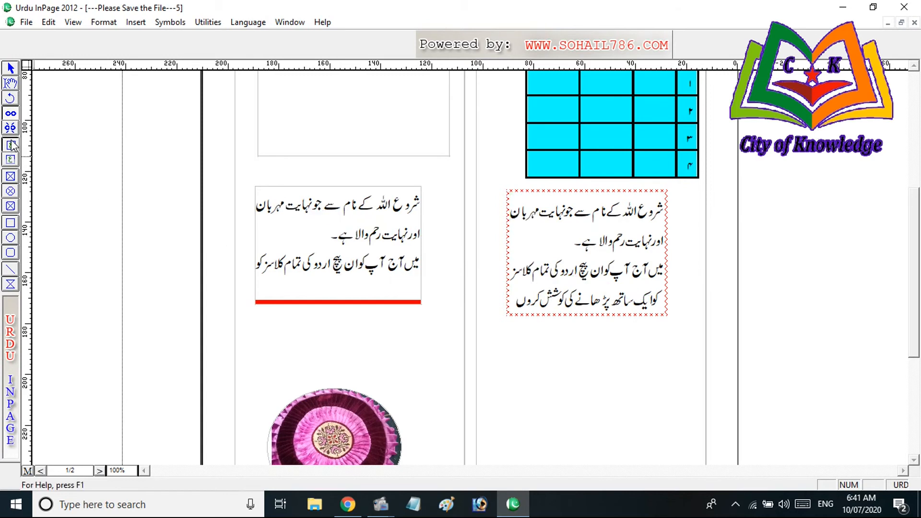
drag(497, 334, 660, 458)
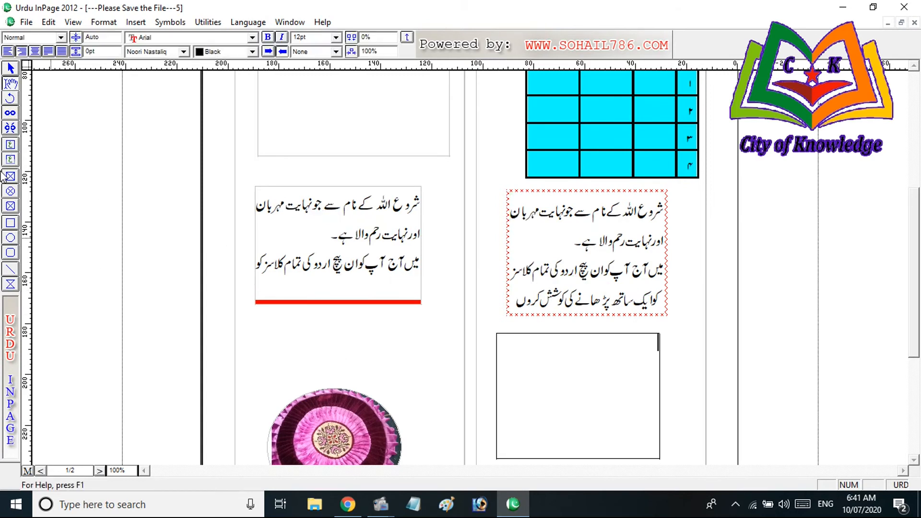
click(11, 112)
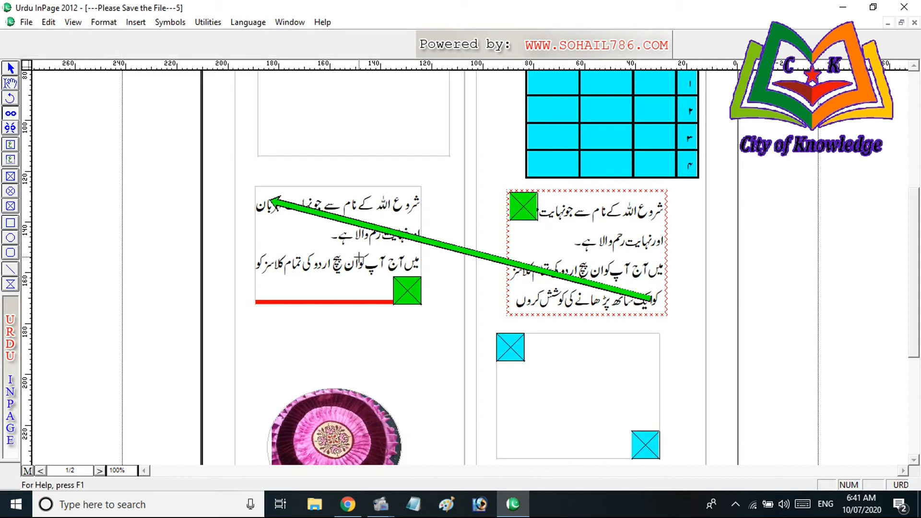
click(571, 379)
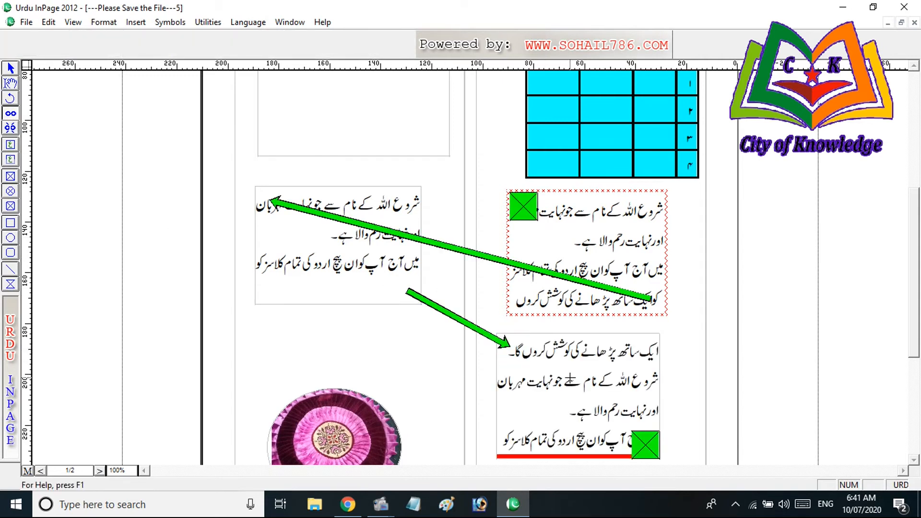
Step: Extend the third linked text box downward to a height of about 64.3 mm so that all its text fits
drag(917, 330, 916, 370)
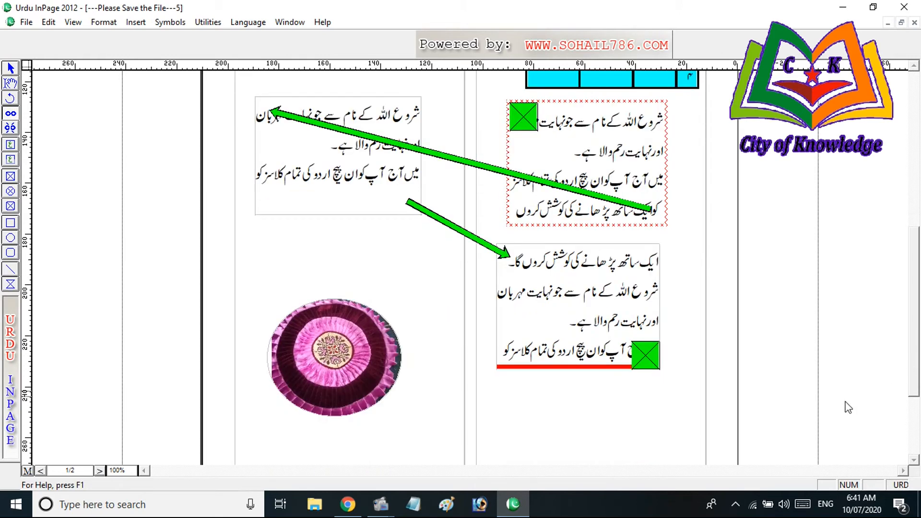
click(10, 69)
click(617, 358)
drag(579, 369, 579, 459)
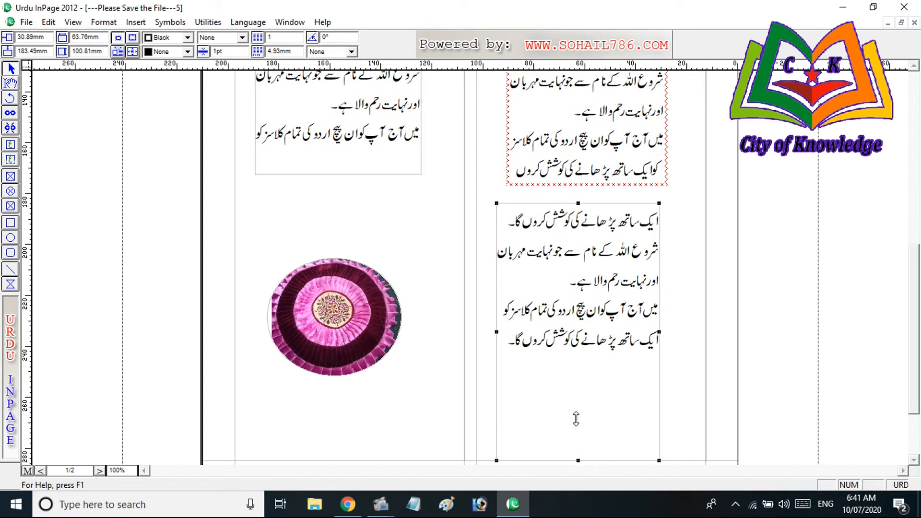
drag(576, 419, 578, 367)
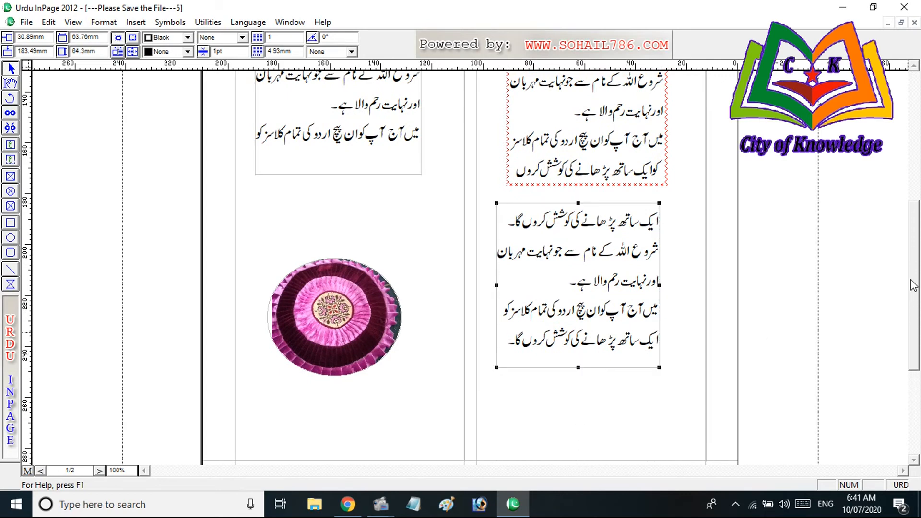
Step: Examine the second and third linked boxes and follow the link arrows through the whole chain
scroll(913, 285, up, 3)
click(348, 247)
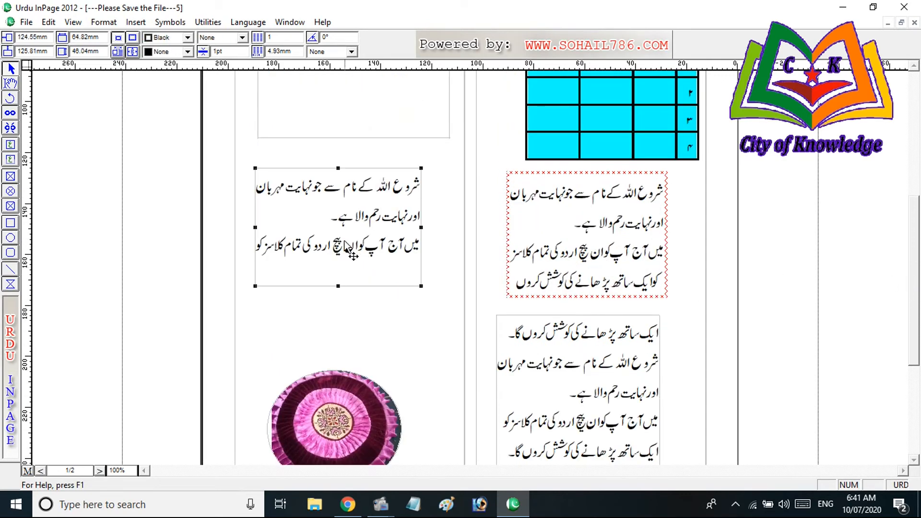
click(628, 391)
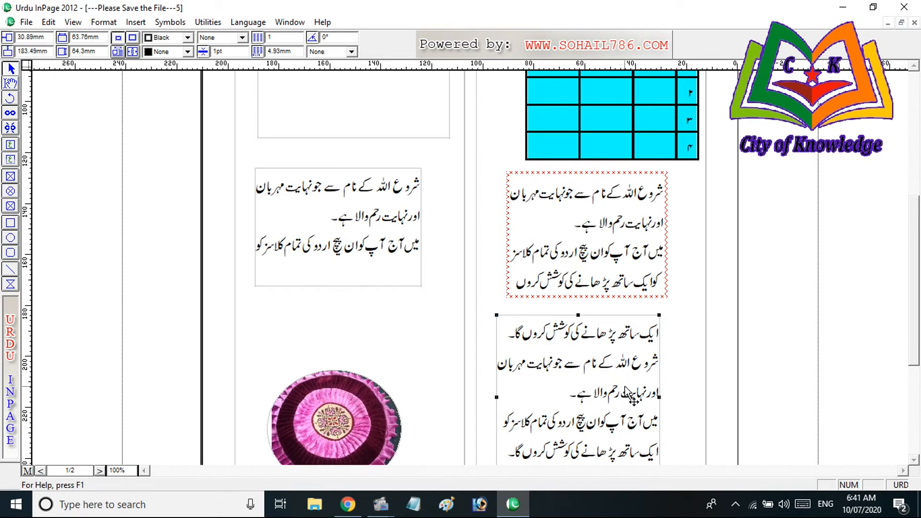
click(9, 114)
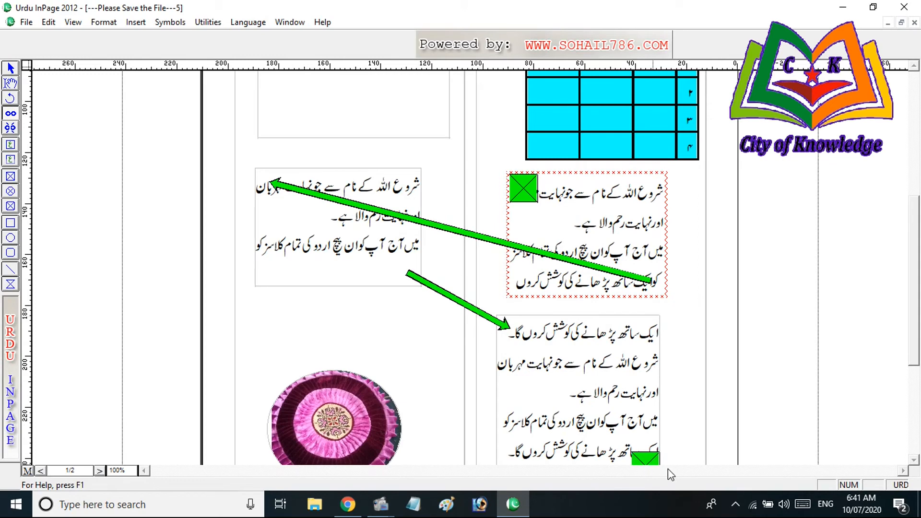
drag(917, 331, 918, 380)
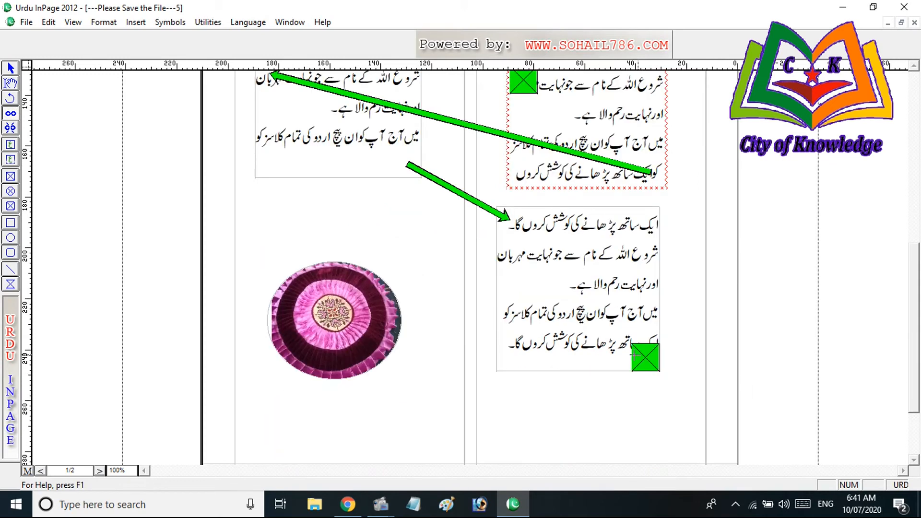
drag(916, 334, 916, 274)
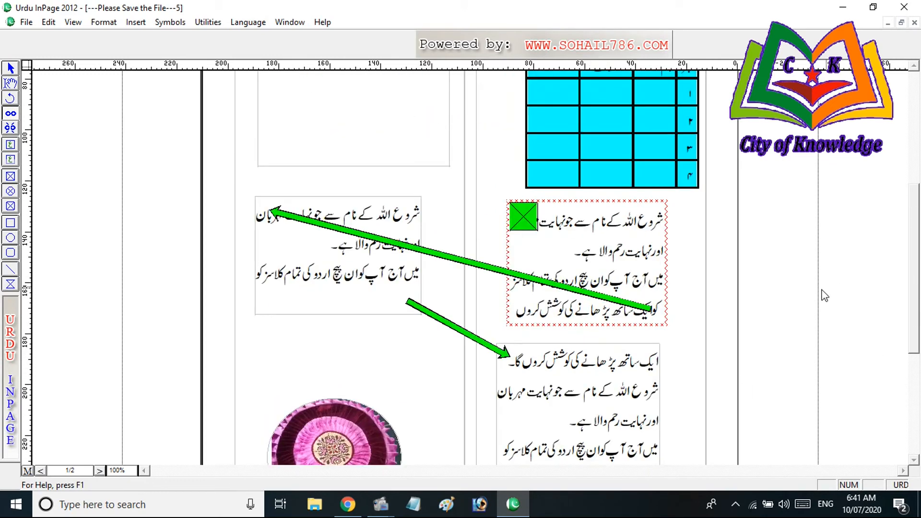
Step: Unlink the third text box from the chain and link the second box to it again
click(11, 128)
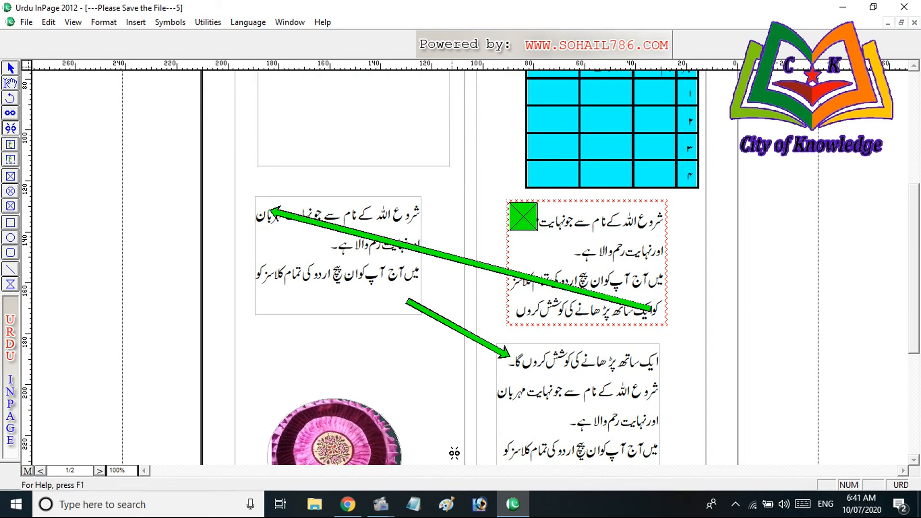
click(502, 423)
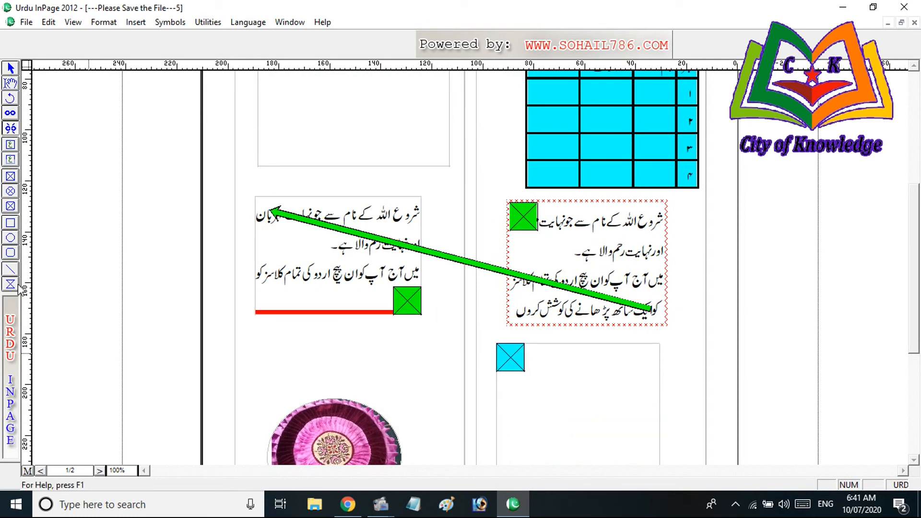
click(11, 113)
click(307, 251)
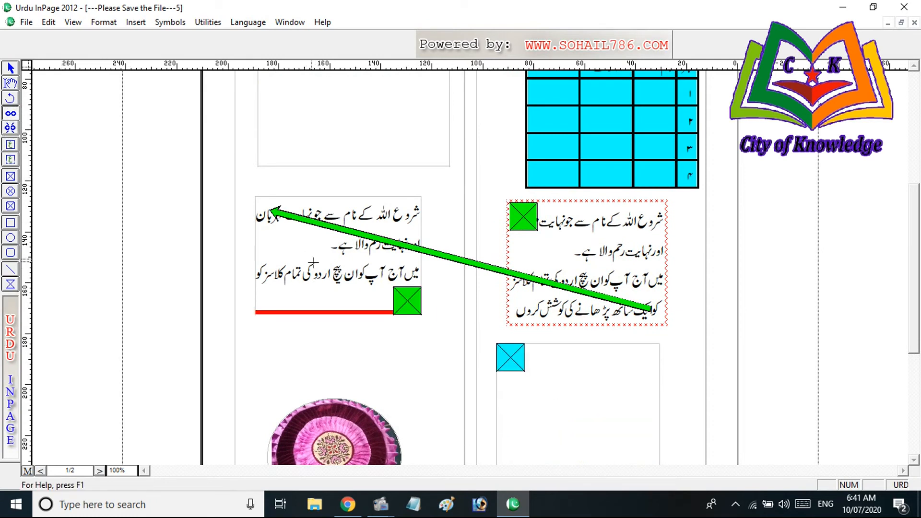
click(573, 400)
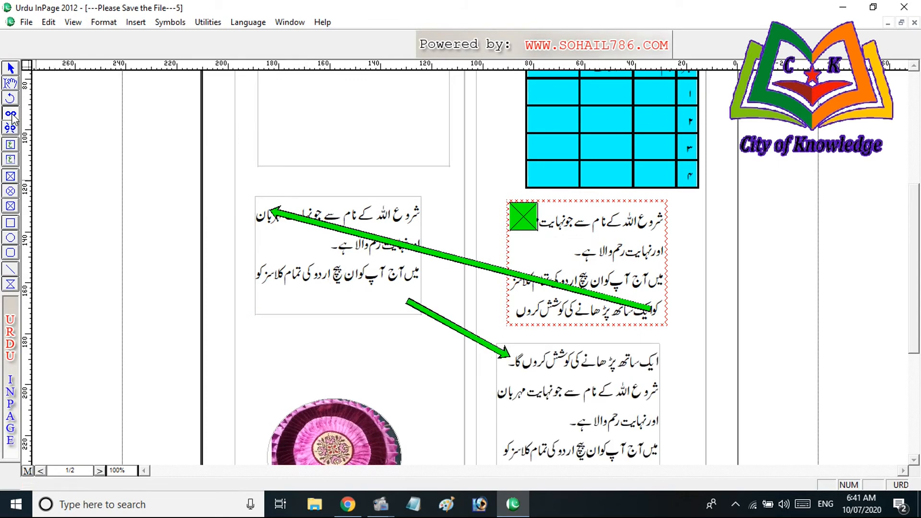
Step: Highlight the text in each of the three linked boxes in turn to trace how it flows through the chain
click(10, 84)
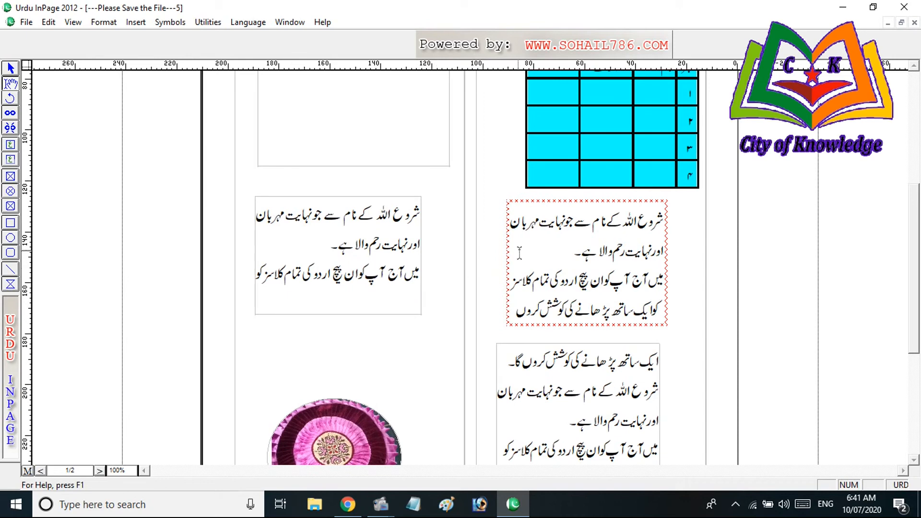
click(605, 225)
drag(604, 222, 509, 314)
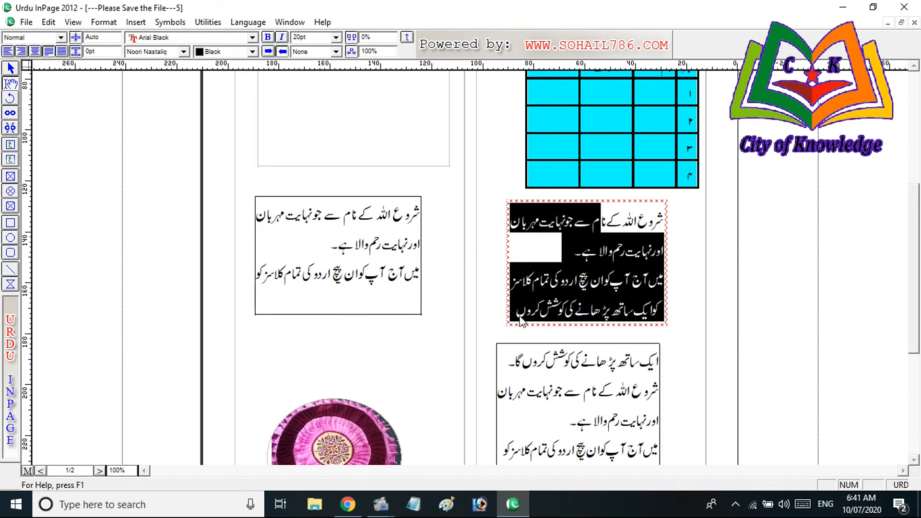
click(520, 320)
drag(417, 214, 237, 273)
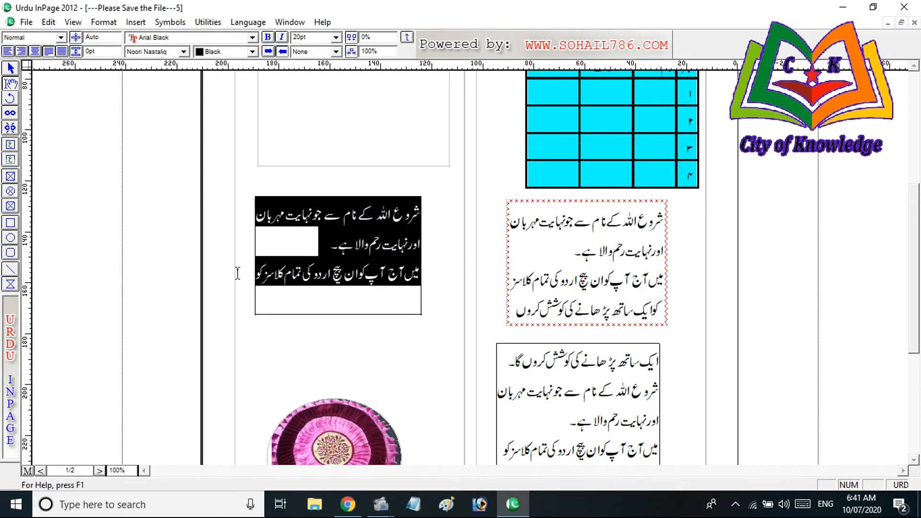
drag(658, 361, 509, 425)
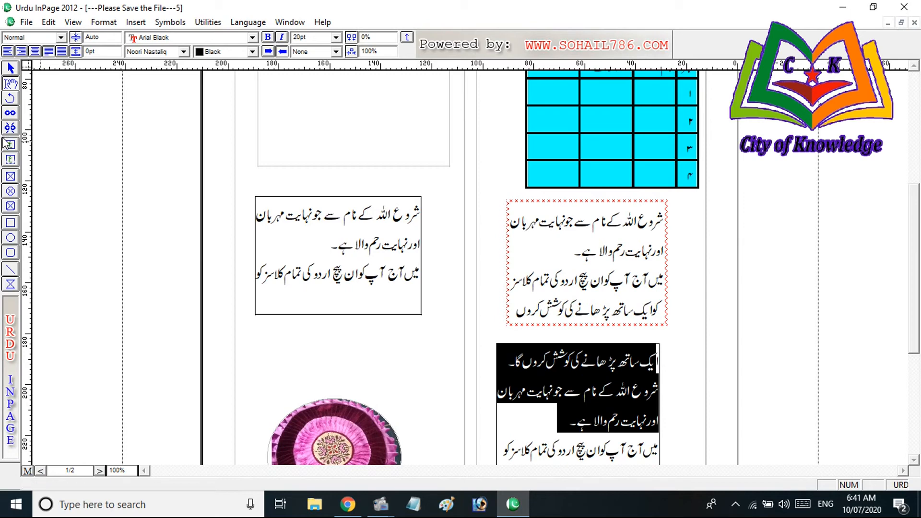
click(344, 152)
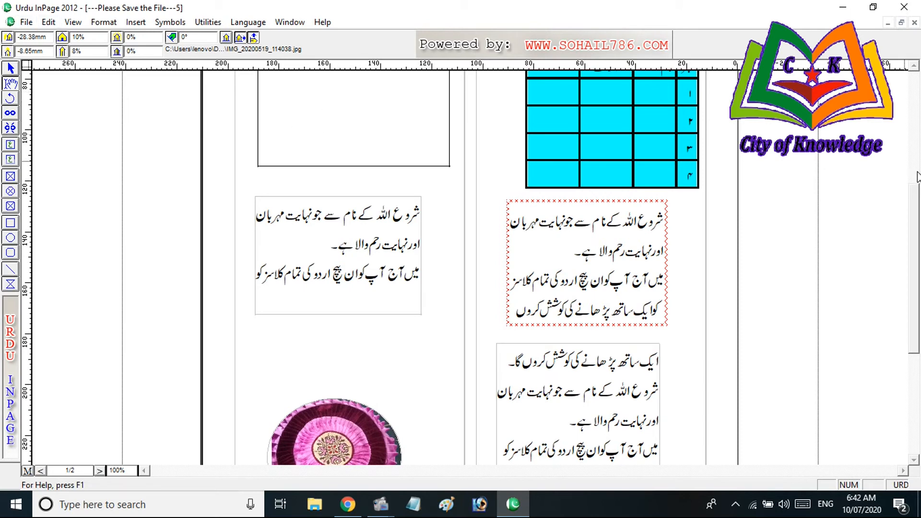
Step: Try print settings with the Hewlett-Packard HP LaserJet P2055d printer and a specific page range, and cancel without printing
drag(916, 198, 915, 104)
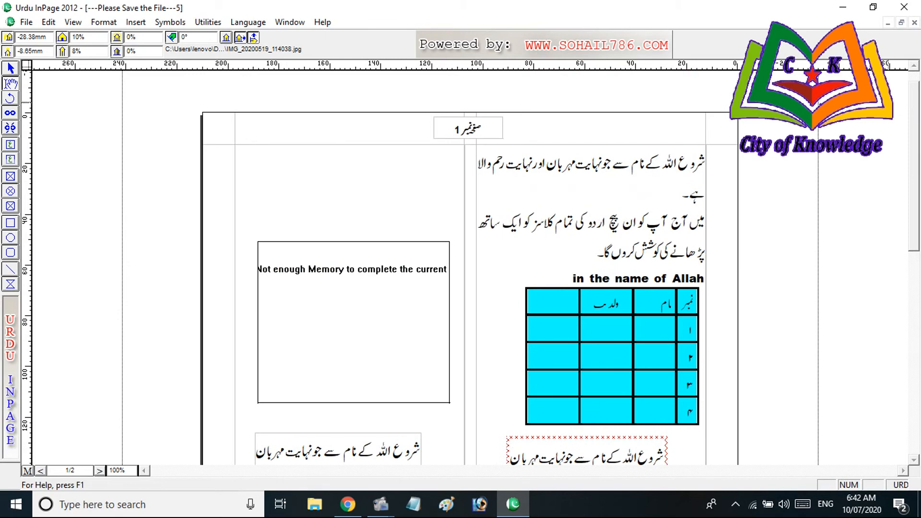
click(30, 27)
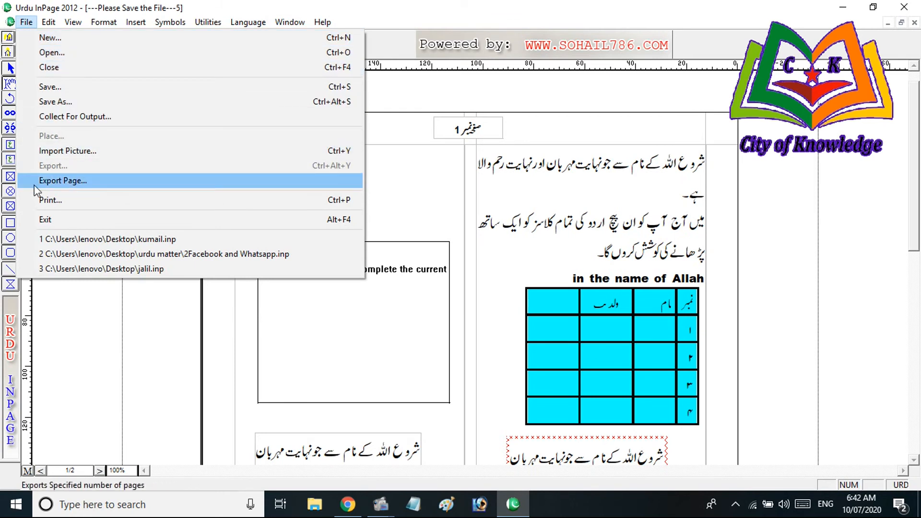
click(59, 200)
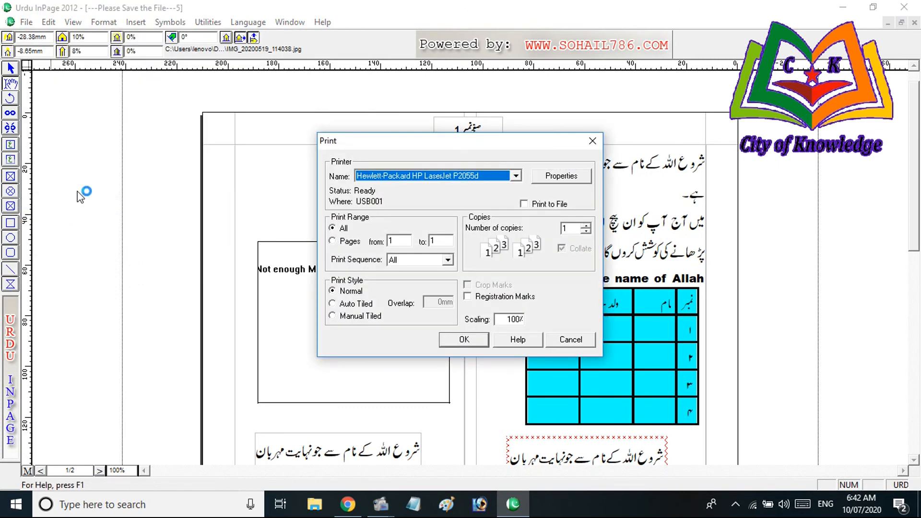
click(516, 176)
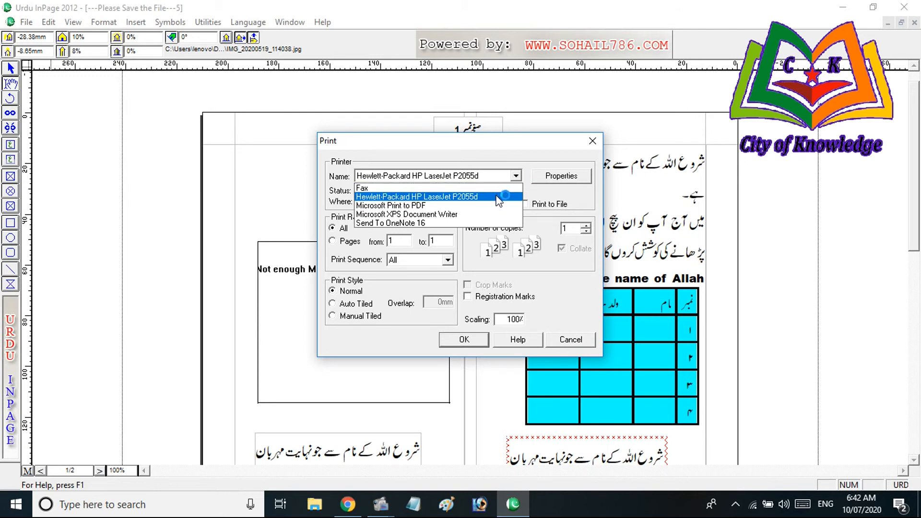
click(504, 197)
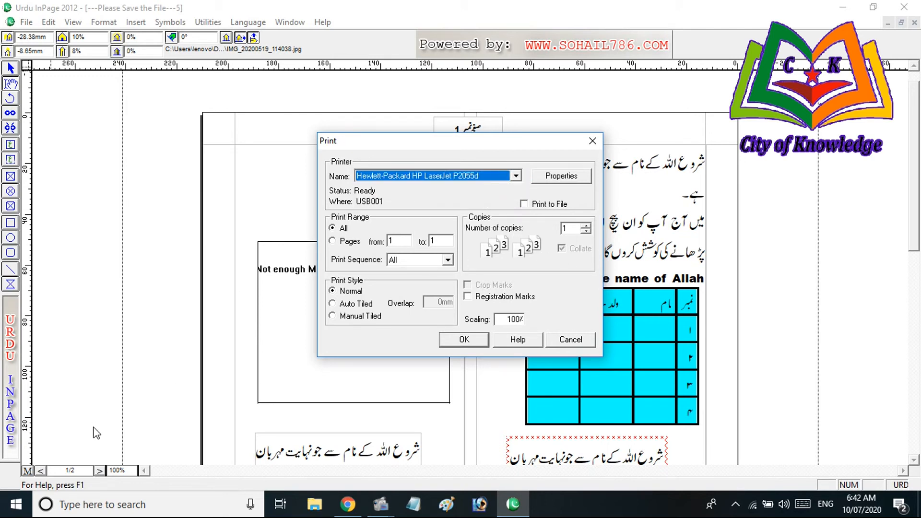
click(332, 242)
click(399, 241)
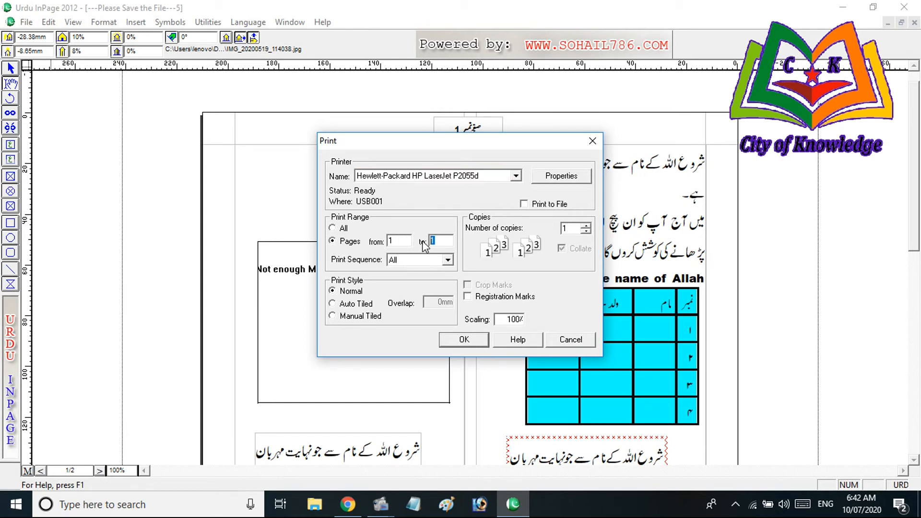
text(212)
click(569, 341)
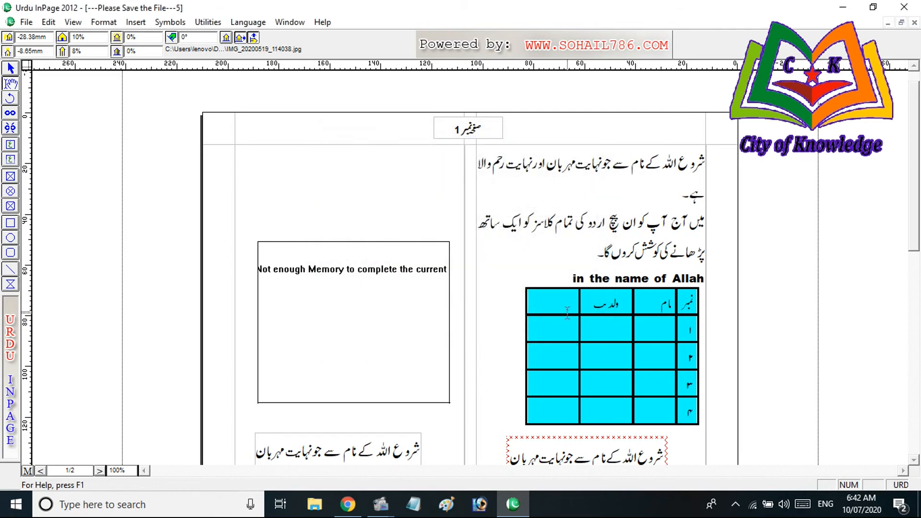
click(577, 280)
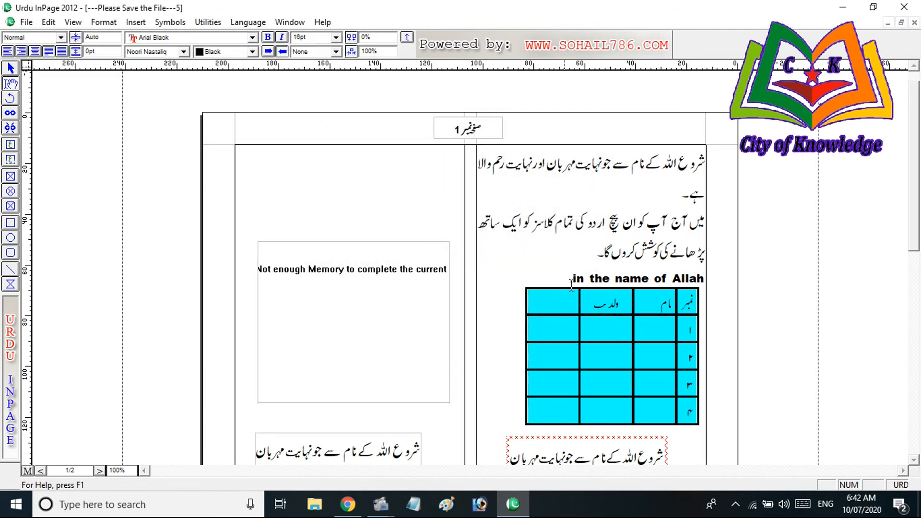
drag(701, 163, 496, 247)
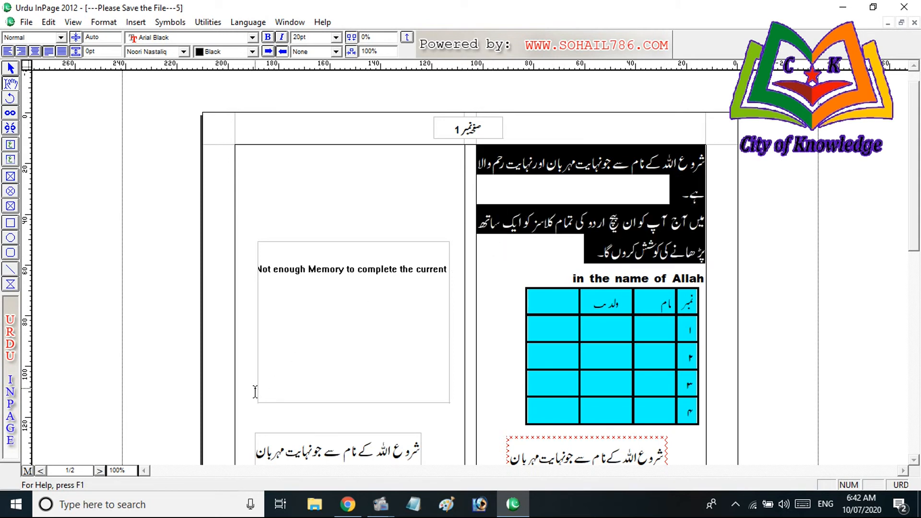
click(641, 223)
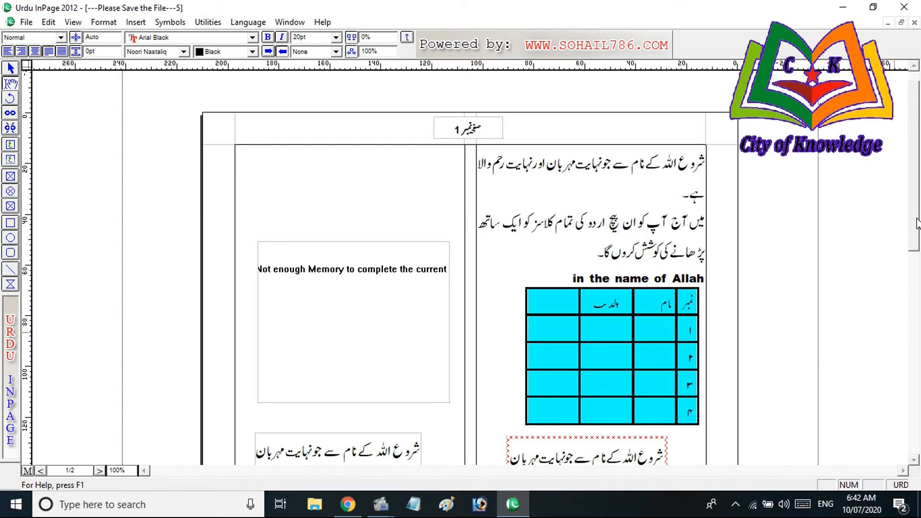
Step: Unlink the second text box from the red-bordered box so the three-box chain is broken
scroll(914, 255, down, 1)
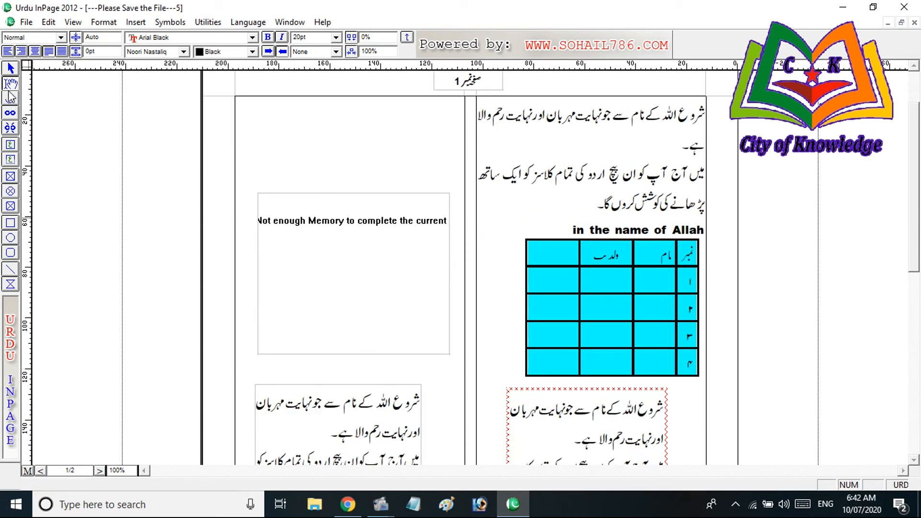
click(15, 128)
click(381, 447)
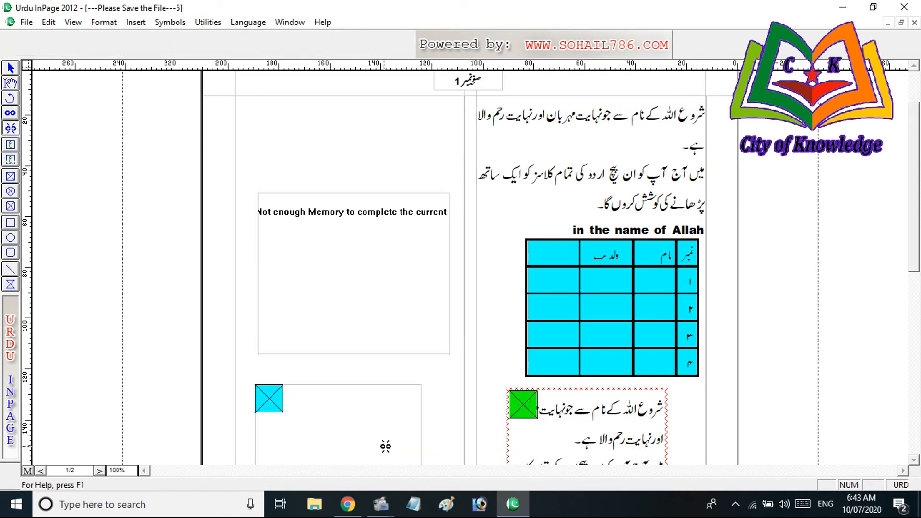
drag(909, 229, 909, 378)
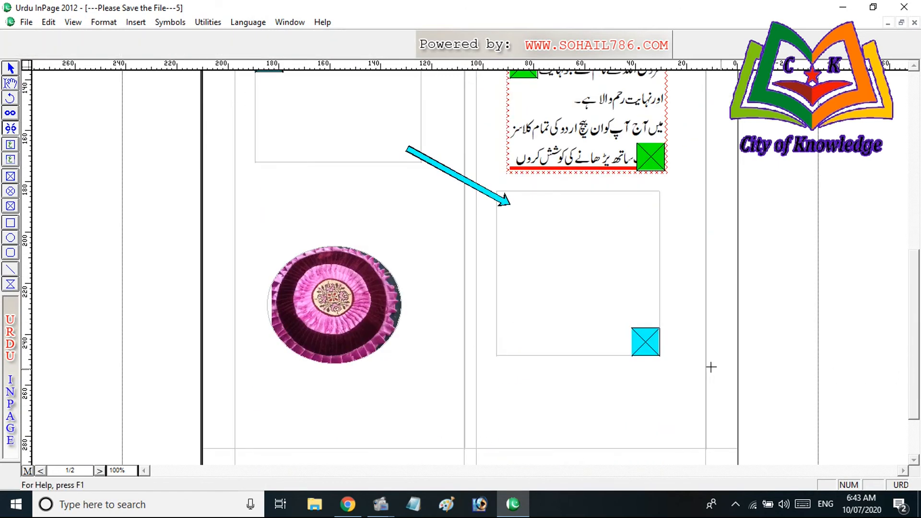
click(11, 68)
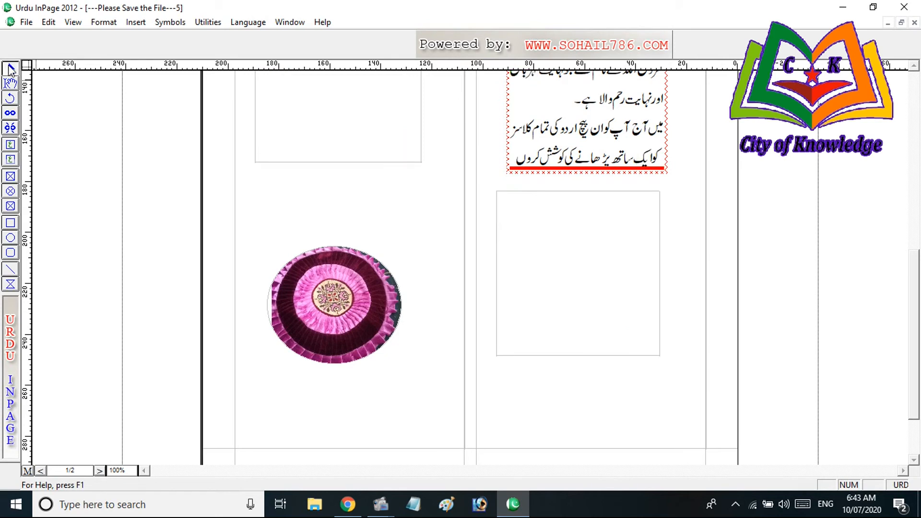
Step: Delete a run of text character by character right after the first sentence in the red-bordered box
click(591, 156)
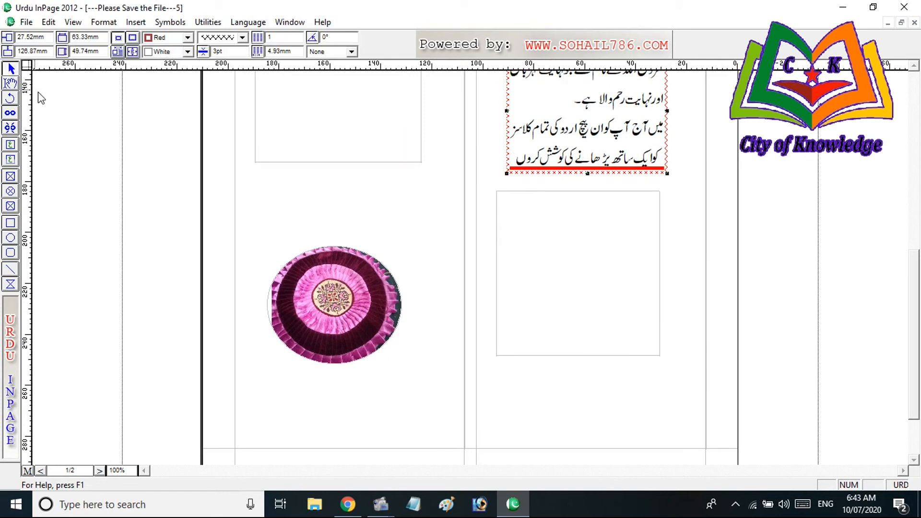
click(11, 83)
click(566, 102)
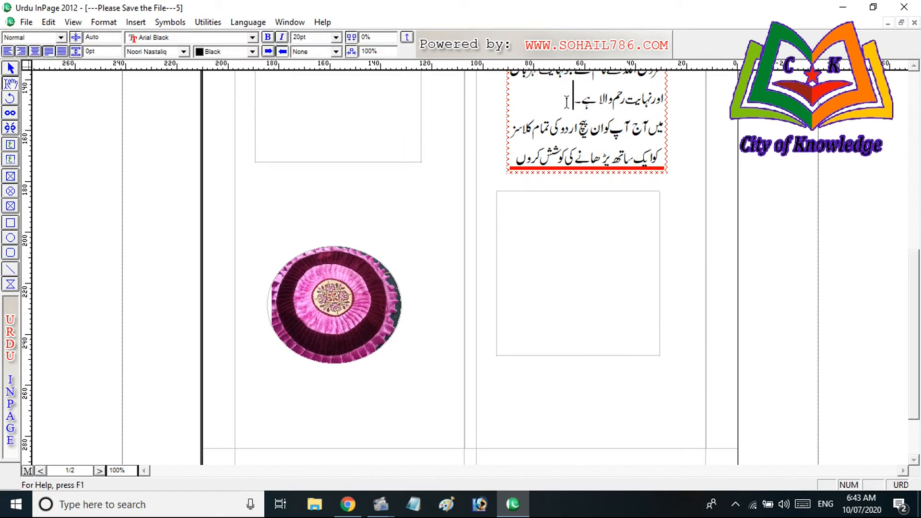
drag(566, 102, 502, 424)
key(Delete)
key(Delete)
key(Delete)
key(Delete)
key(Delete)
key(Delete)
key(Delete)
key(Delete)
key(Delete)
key(Delete)
key(Delete)
key(Delete)
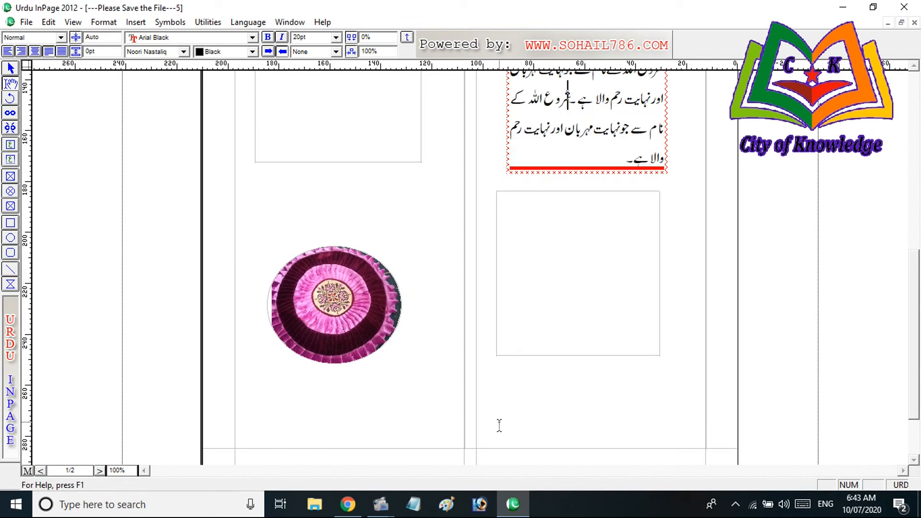
key(Delete)
key(Delete)
key(Delete)
key(Delete)
key(Delete)
key(Delete)
key(Delete)
key(Delete)
key(Delete)
key(Delete)
key(Delete)
key(Delete)
key(Delete)
key(Delete)
key(Delete)
key(Delete)
key(Delete)
key(Delete)
key(Delete)
key(Delete)
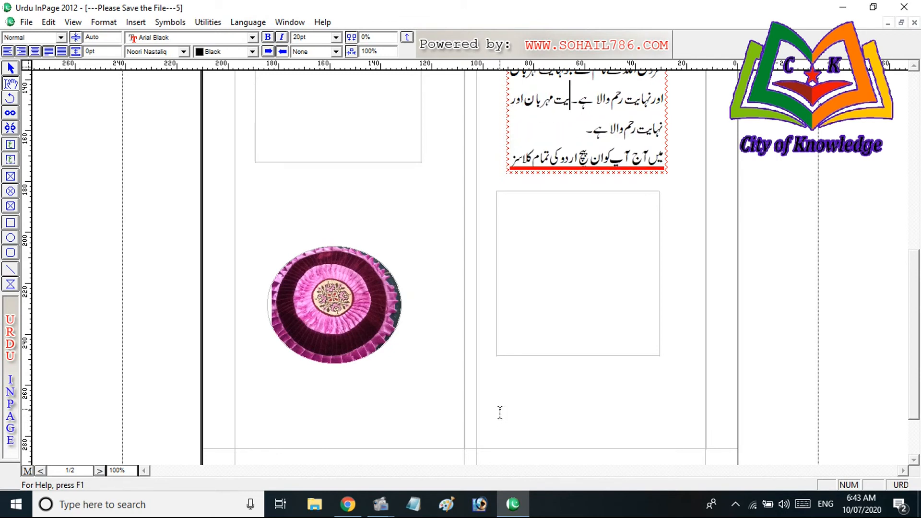
Step: Stretch the red-bordered box down to near the bottom margin and delete the empty text box beneath it
click(11, 70)
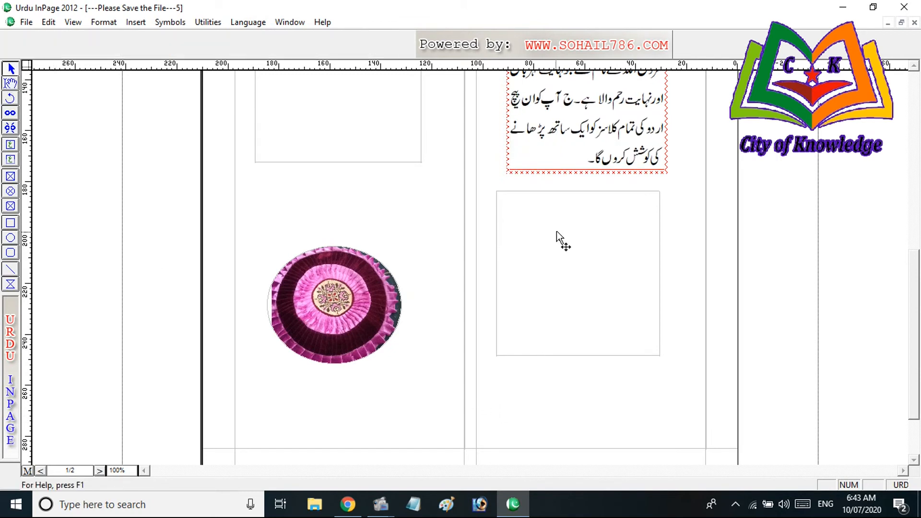
click(590, 173)
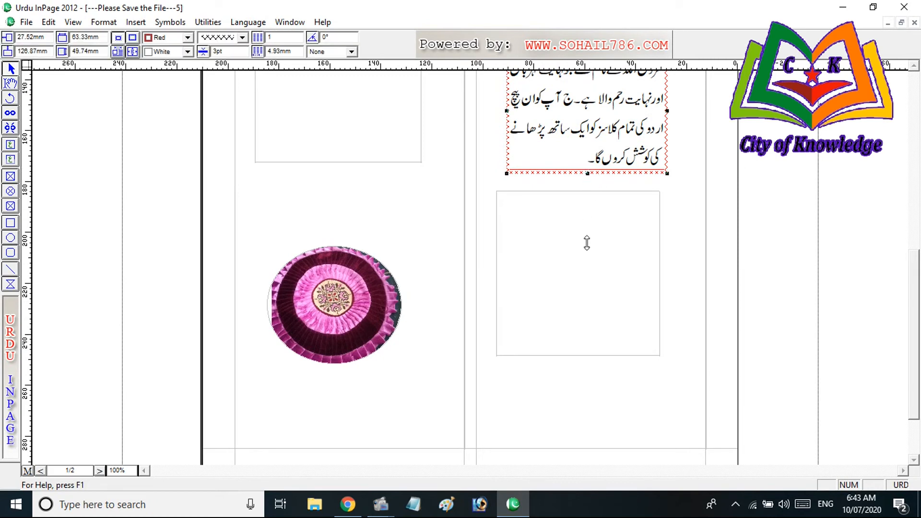
drag(587, 243, 590, 427)
click(626, 256)
key(Delete)
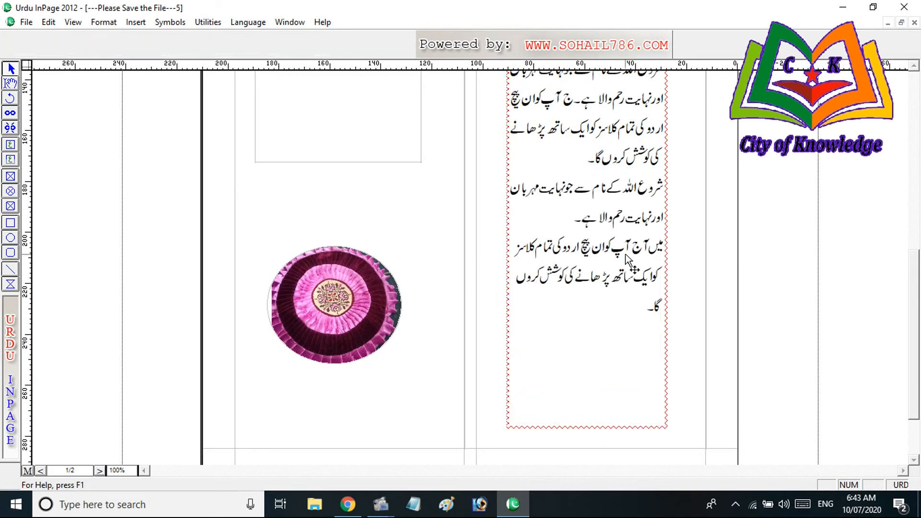
Step: Delete all text after the first sentence in the red-bordered box
click(10, 84)
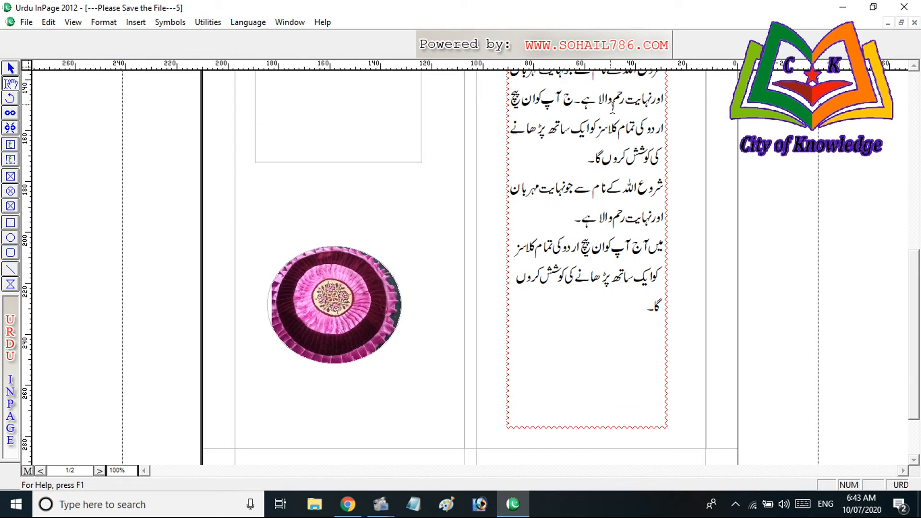
drag(663, 130, 600, 134)
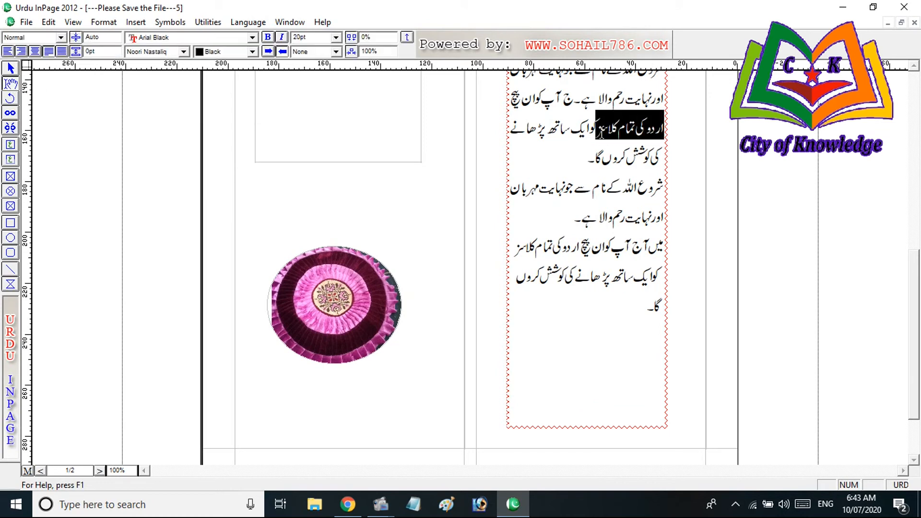
drag(579, 100, 481, 333)
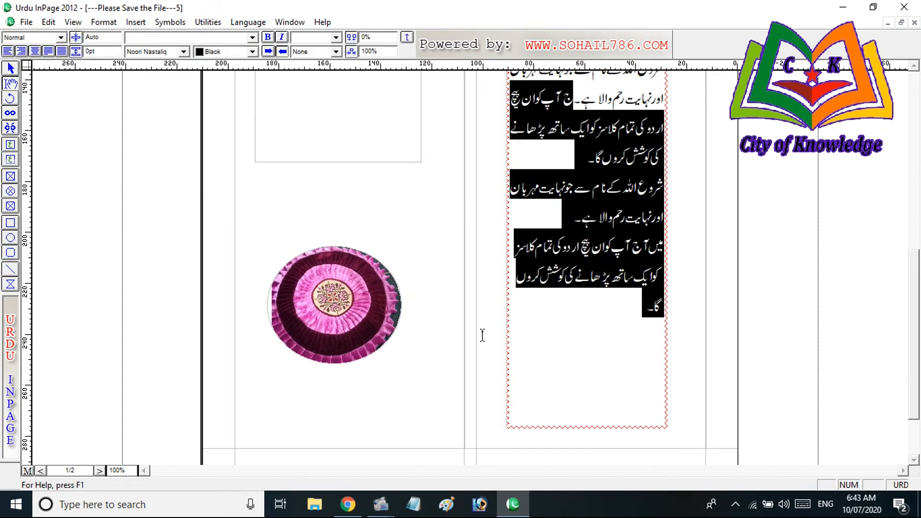
key(Delete)
Step: Shrink the red-bordered box to about 27 mm tall around its remaining sentence and copy the box
click(10, 69)
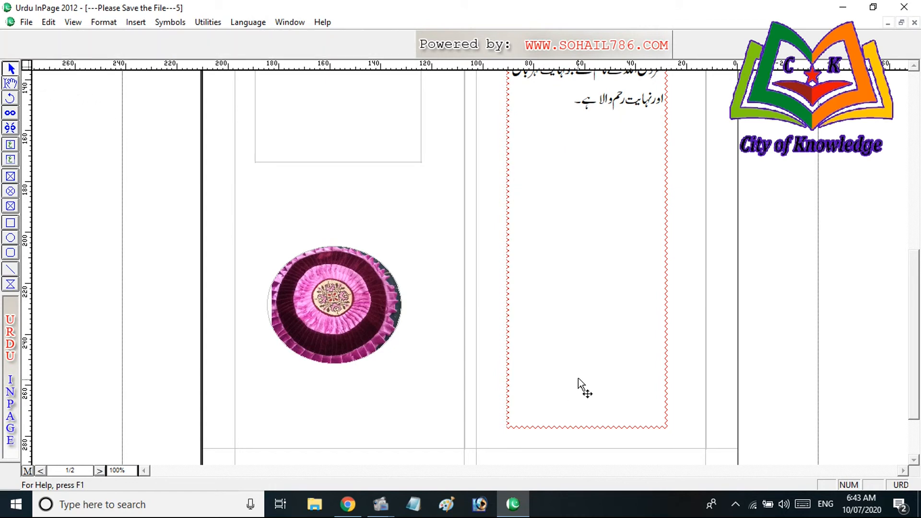
click(583, 427)
drag(588, 427, 624, 252)
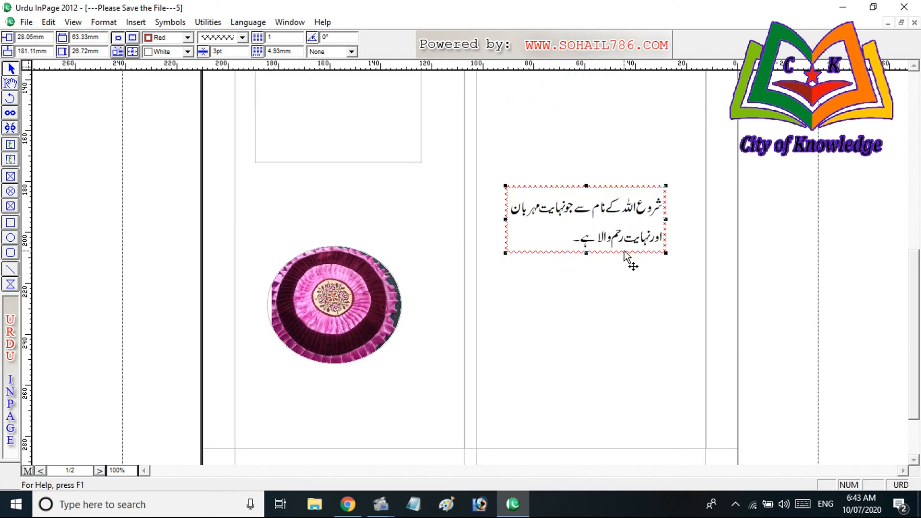
right_click(603, 250)
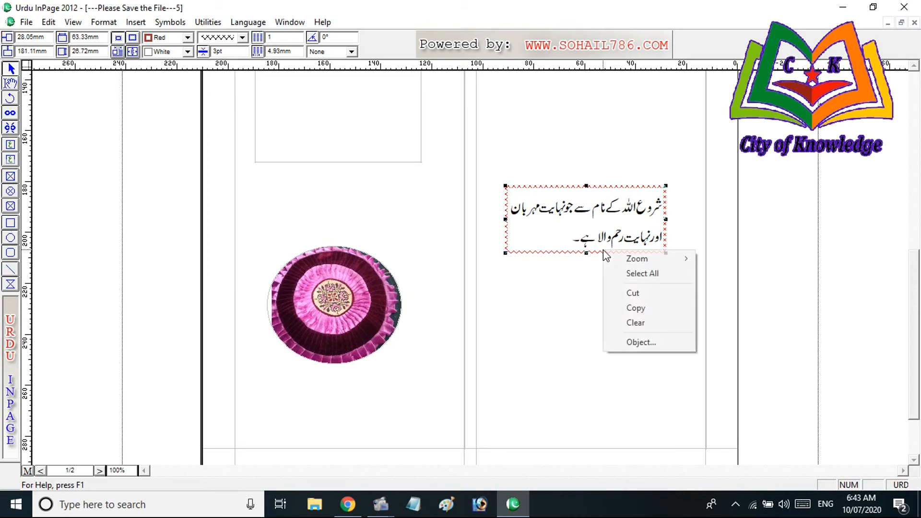
click(633, 311)
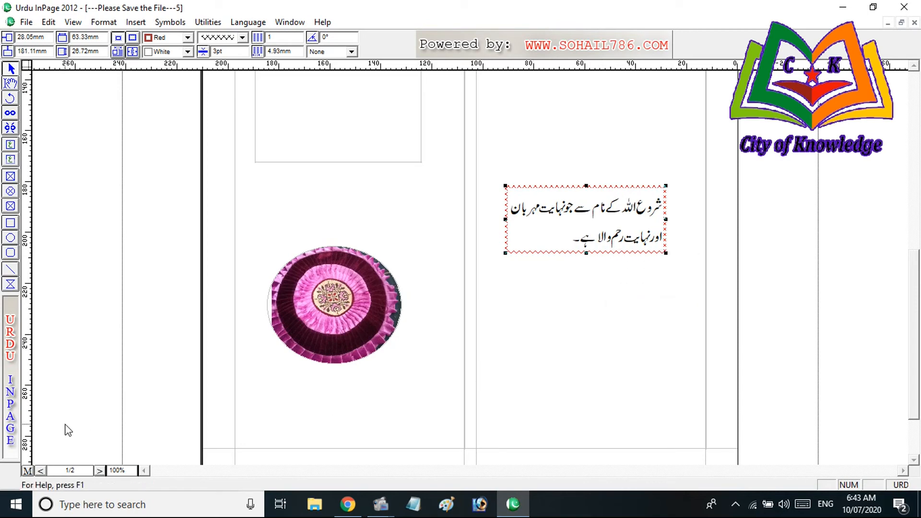
Step: Switch to Word 2016 and create a blank document
click(17, 506)
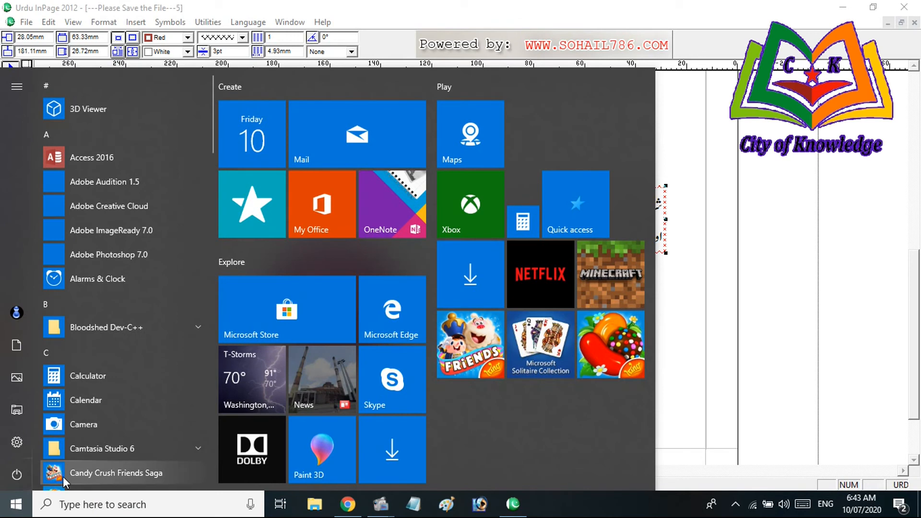
text(word)
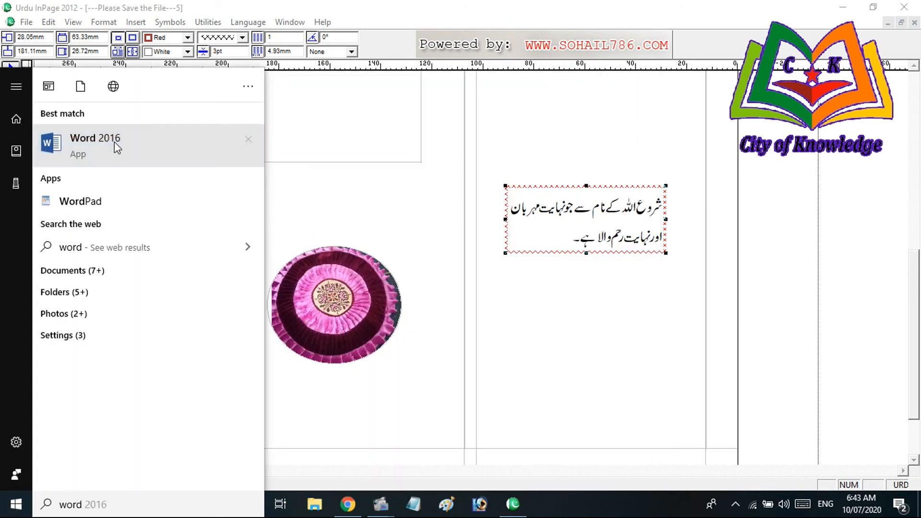
click(114, 142)
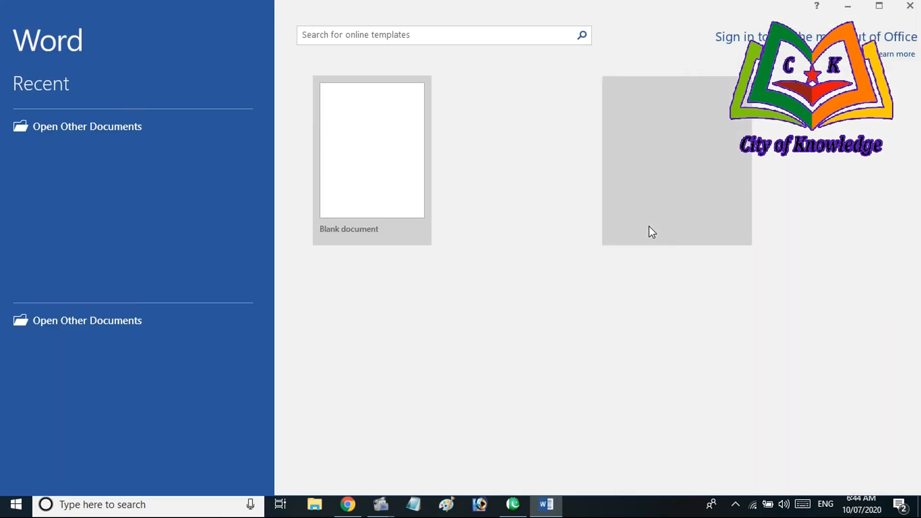
click(375, 181)
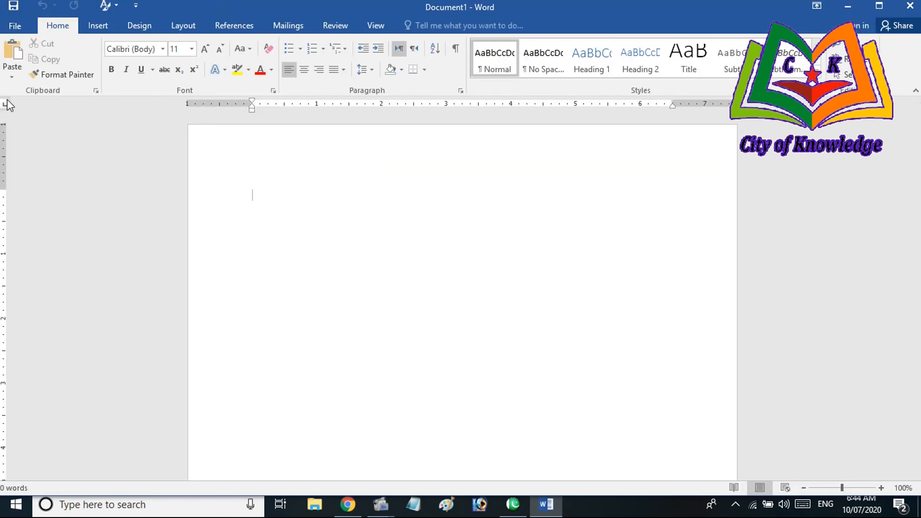
click(11, 77)
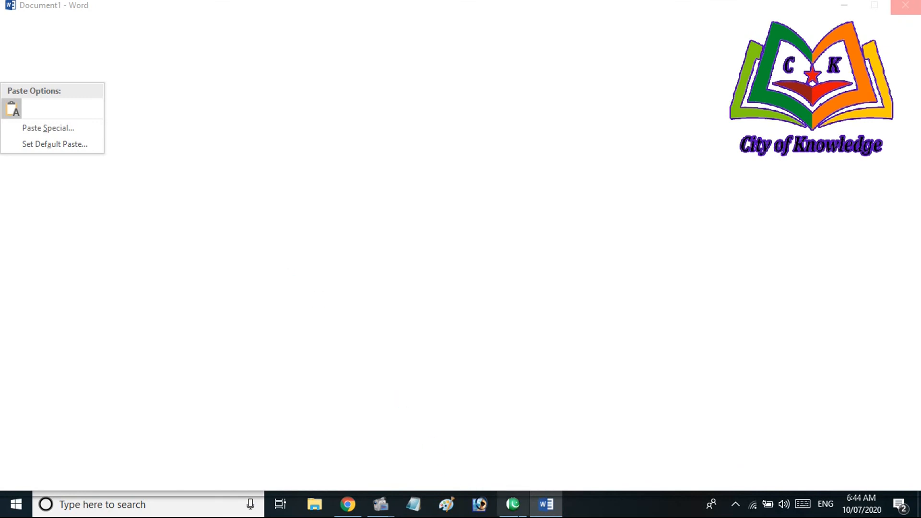
click(555, 515)
click(555, 514)
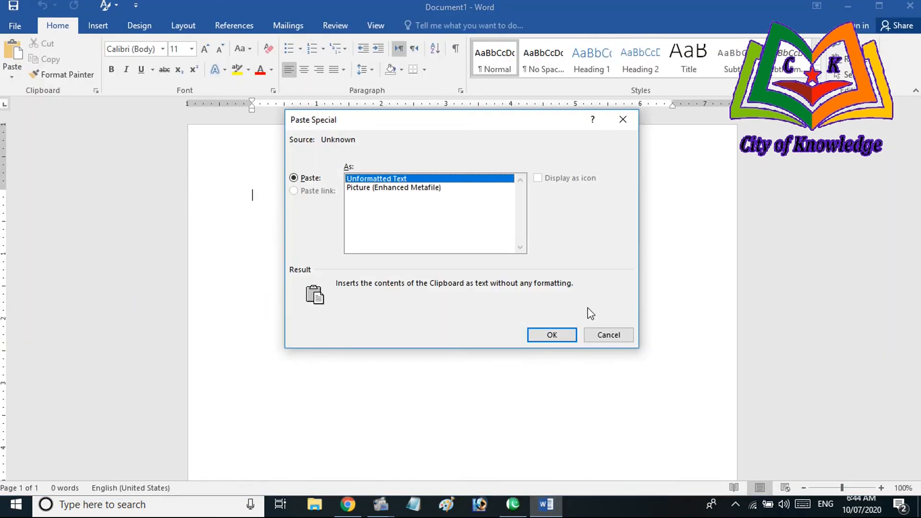
click(608, 335)
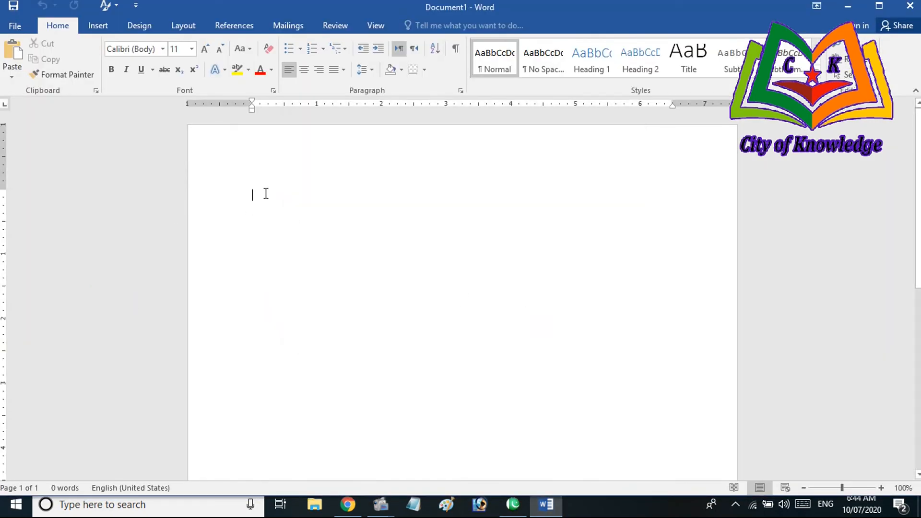
Step: Try an ordinary paste of the copied Urdu box into the blank document, and delete the pasted text
key(ctrl+v)
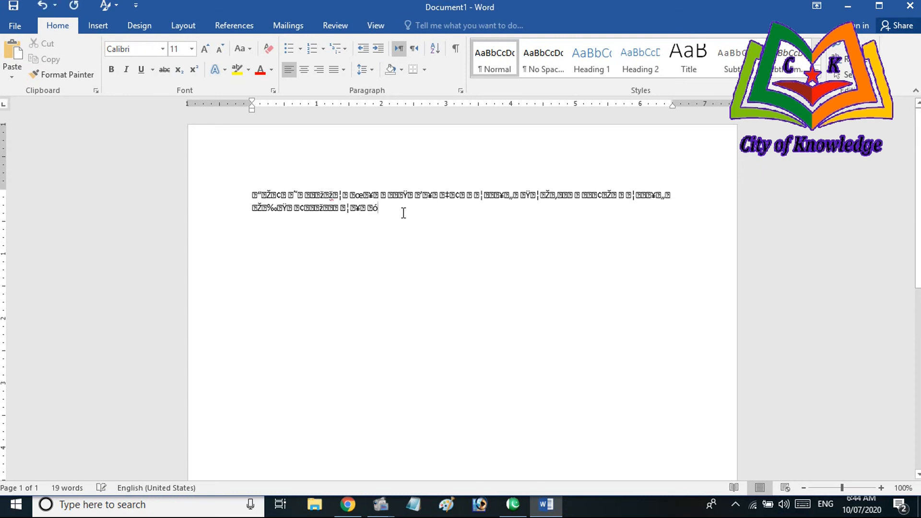
drag(401, 212, 212, 195)
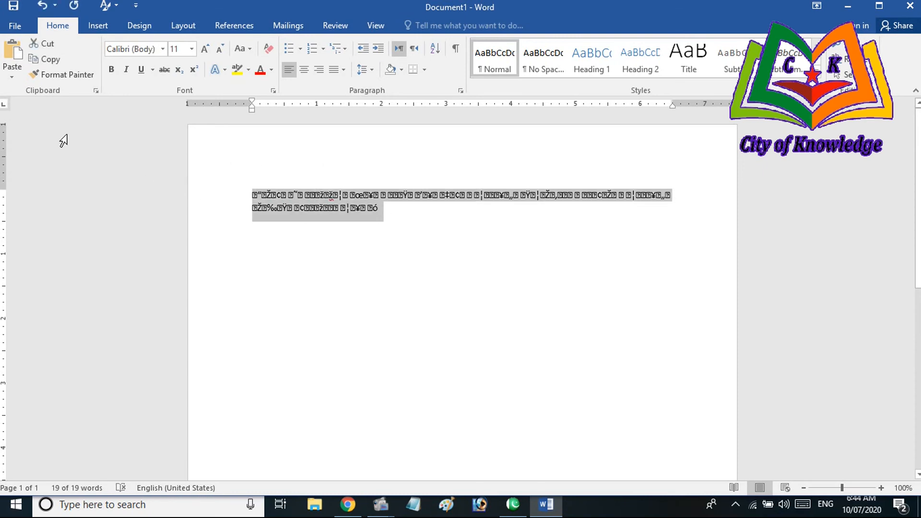
key(Delete)
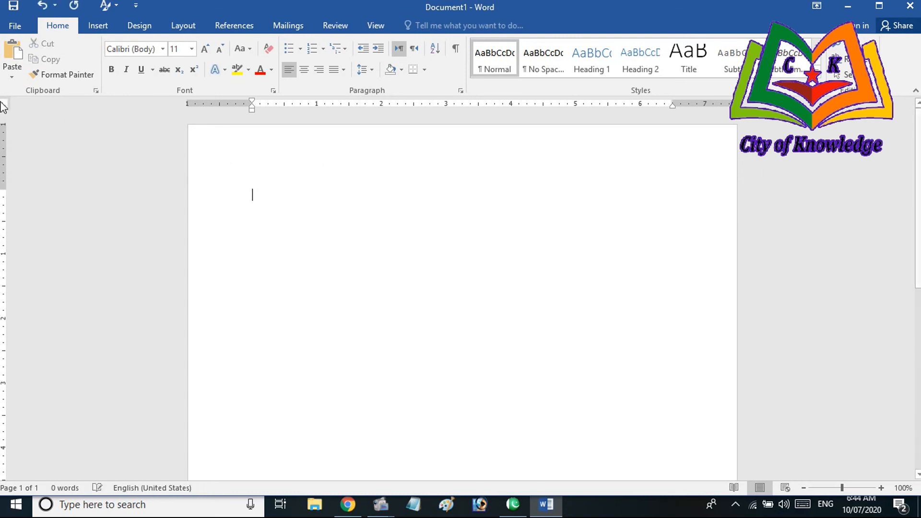
Step: Paste the copied Urdu box into the document with Paste Special as Picture (Enhanced Metafile)
click(12, 75)
click(37, 128)
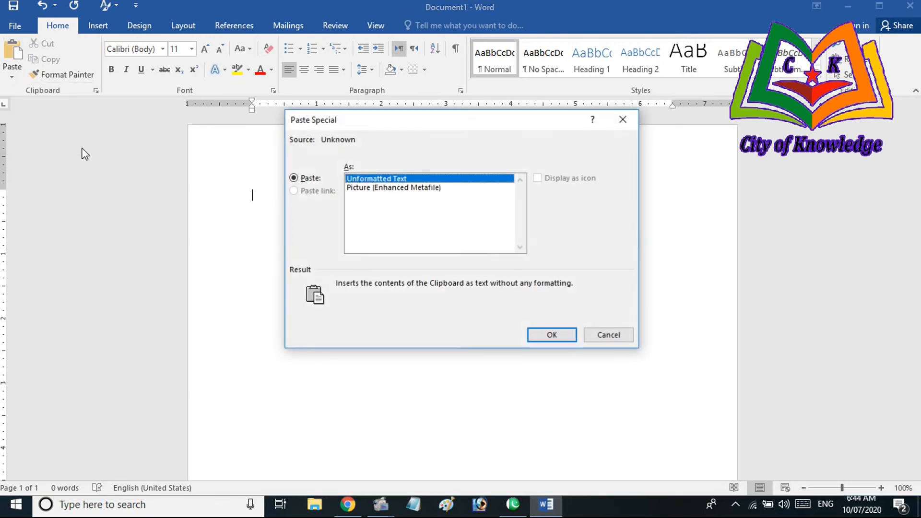
click(374, 187)
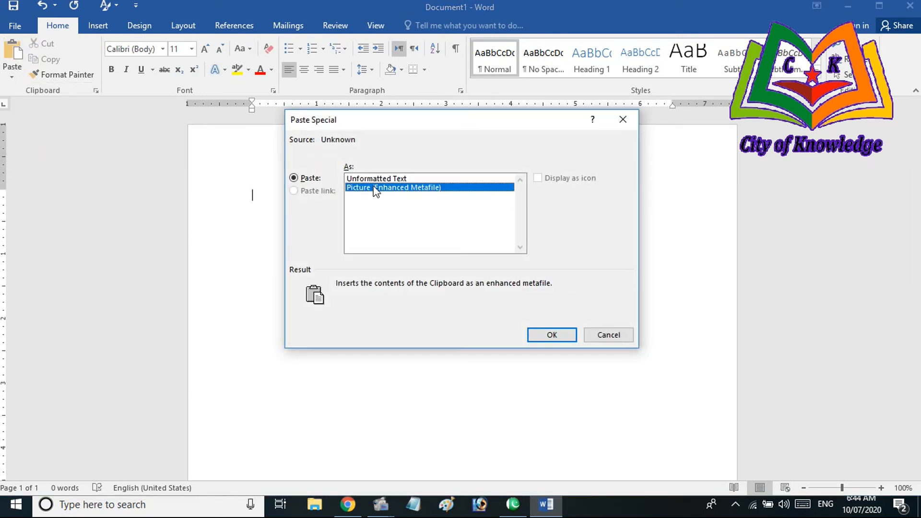
click(552, 332)
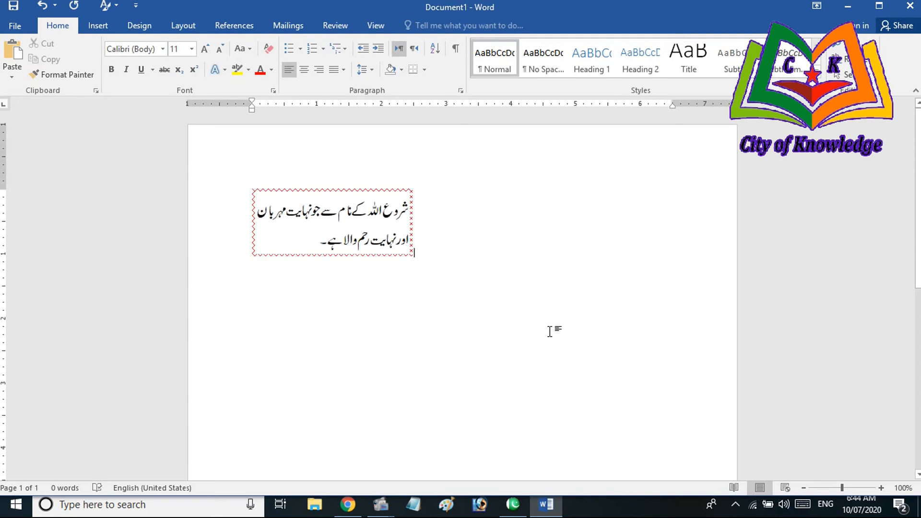
Step: Enlarge the pasted Urdu picture proportionally to about 4.7 inches wide
click(359, 212)
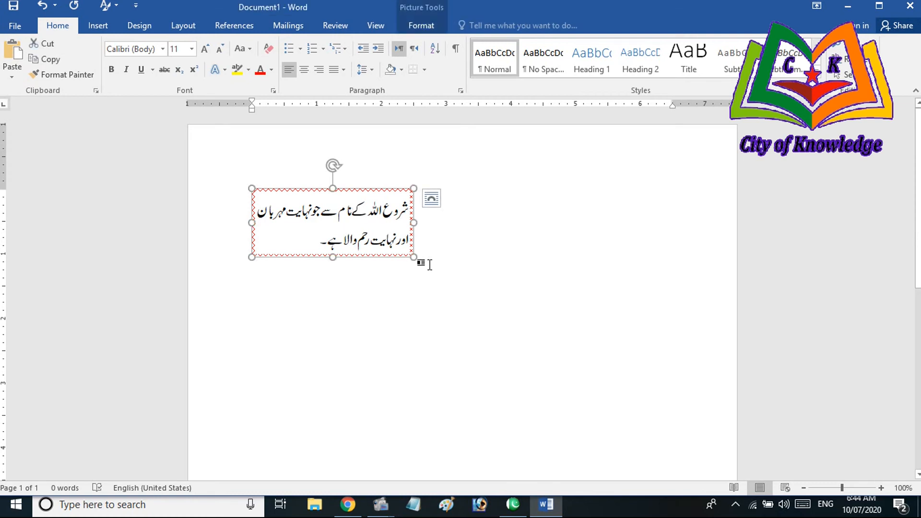
drag(413, 257, 557, 291)
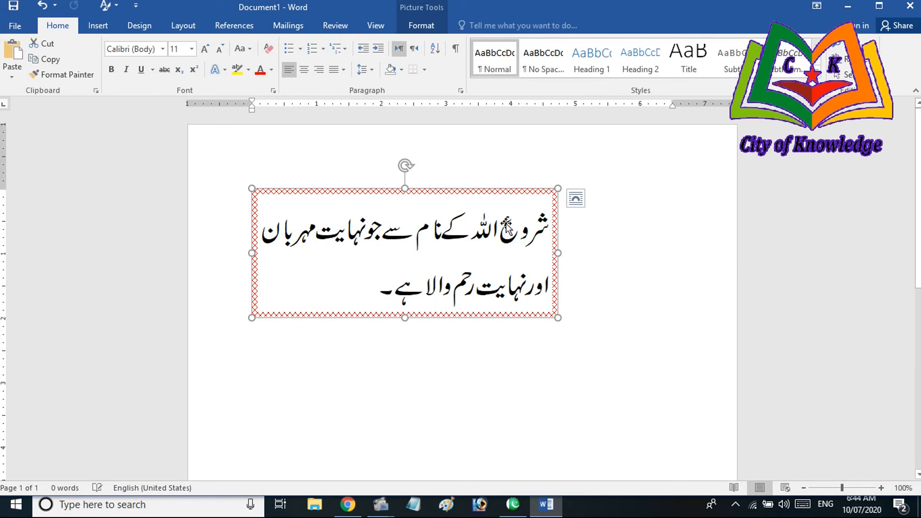
drag(508, 193, 532, 190)
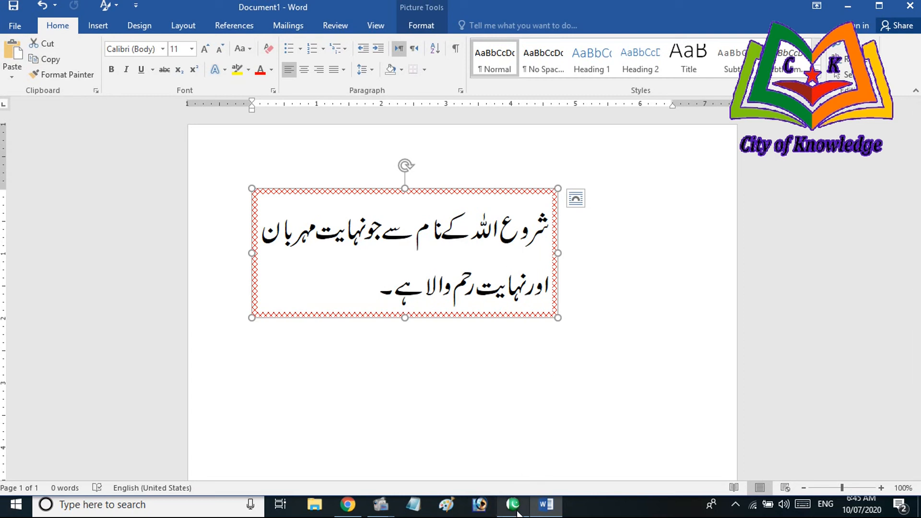
mouse_move(518, 513)
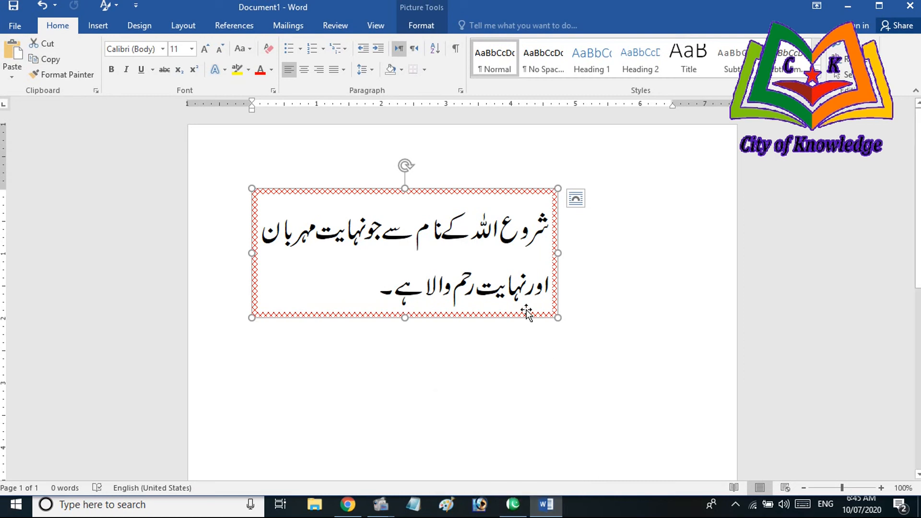
Step: Close Word and discard the unsaved document containing the enlarged Urdu picture
click(910, 6)
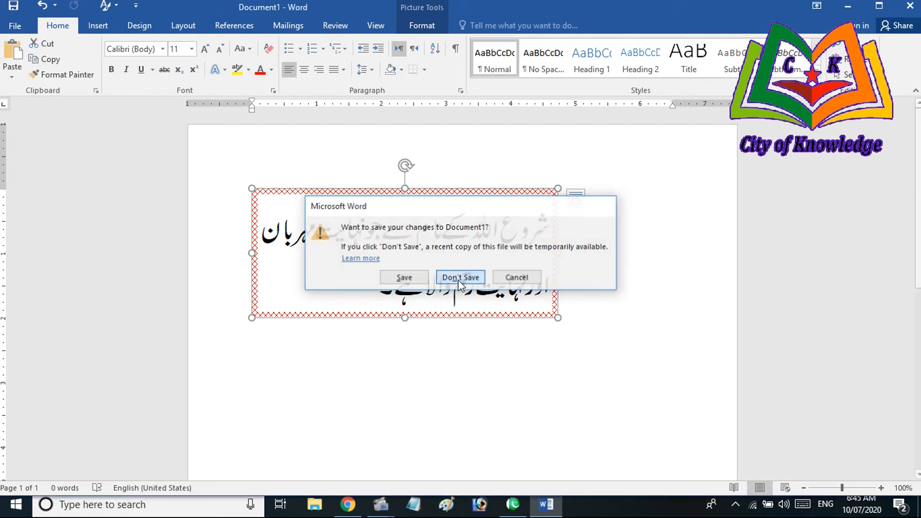
click(459, 278)
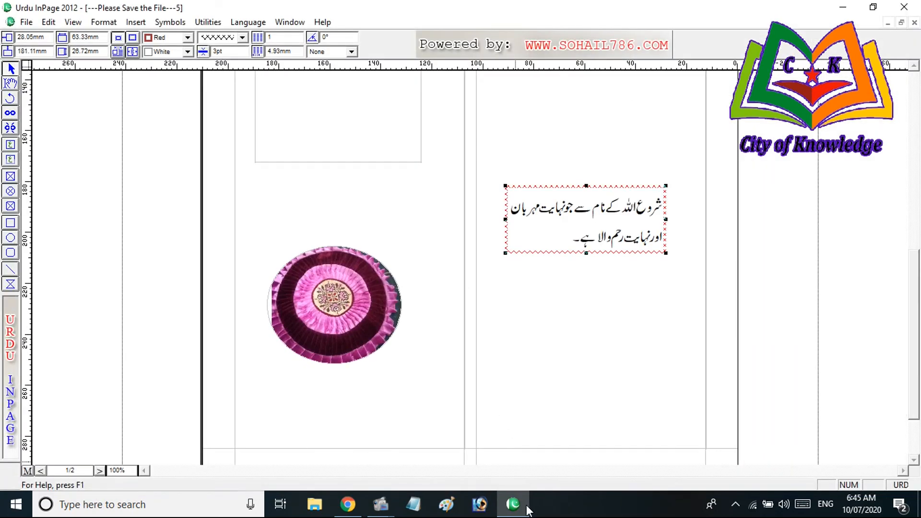
Step: Export the selected Urdu text box as a GIF picture named ffffffffff on the Desktop at 100% scaling
click(27, 22)
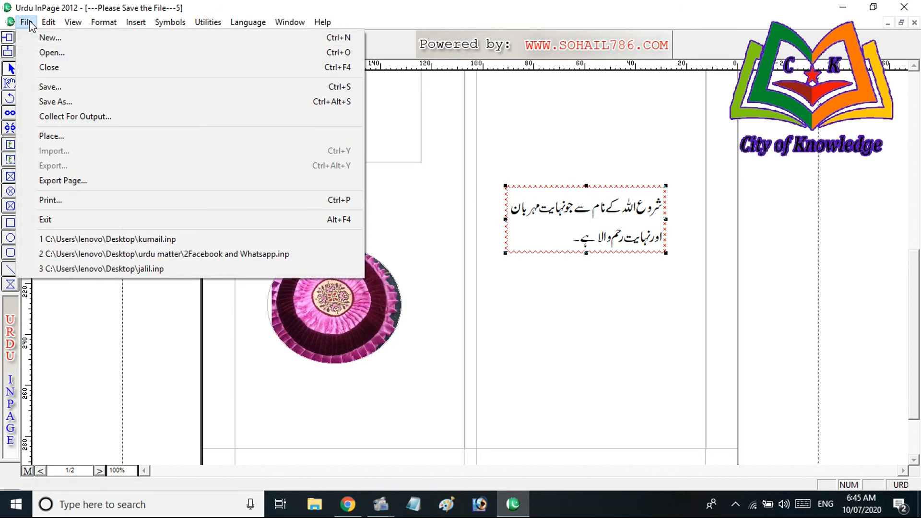
click(98, 180)
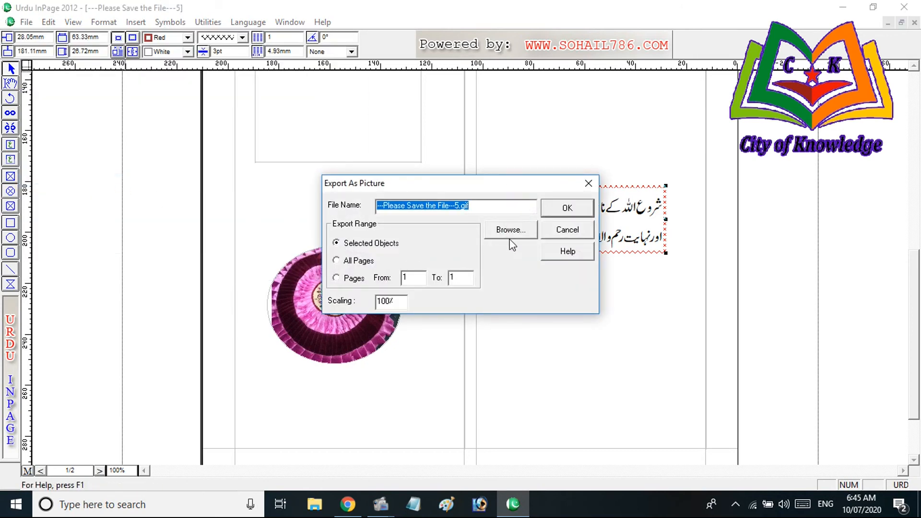
click(510, 232)
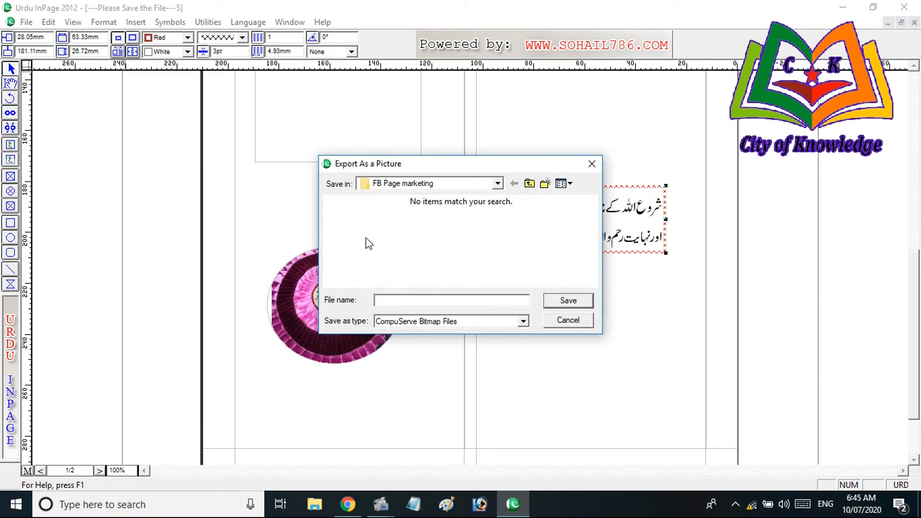
click(436, 184)
click(436, 188)
click(404, 196)
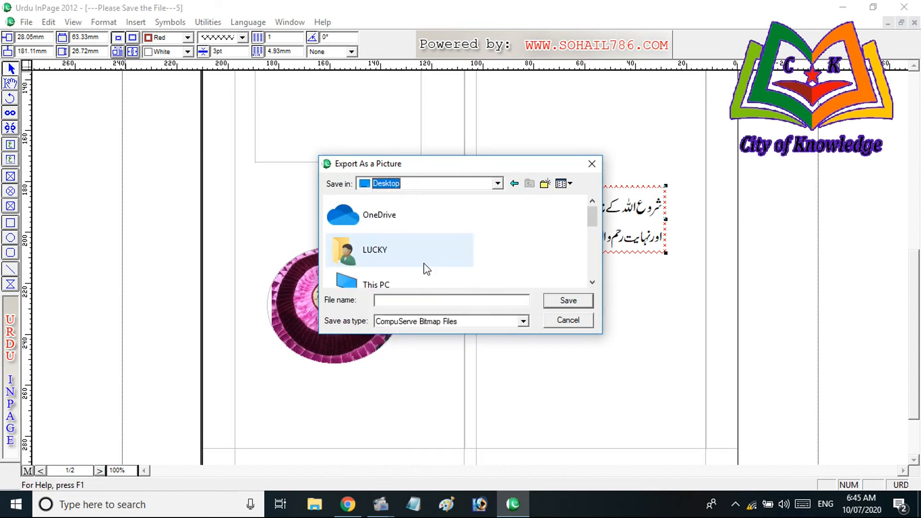
click(436, 301)
text(fffffff)
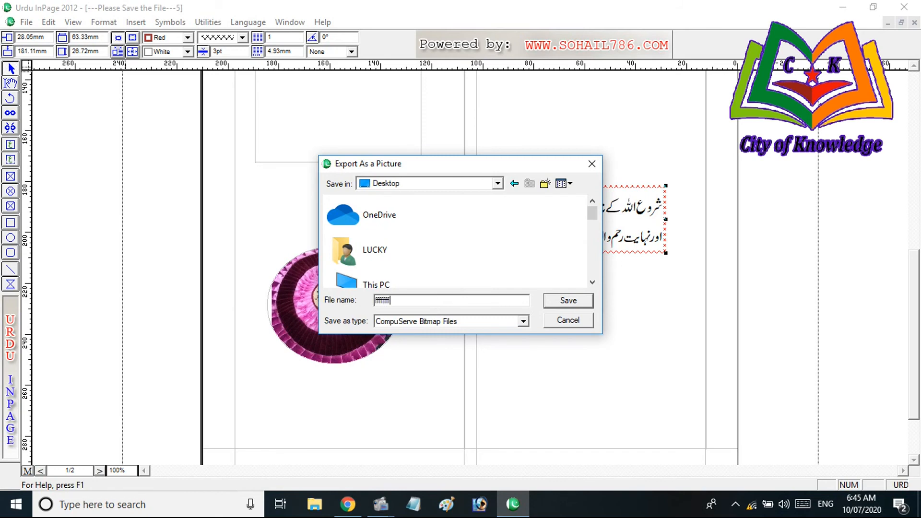
text(fff)
click(569, 311)
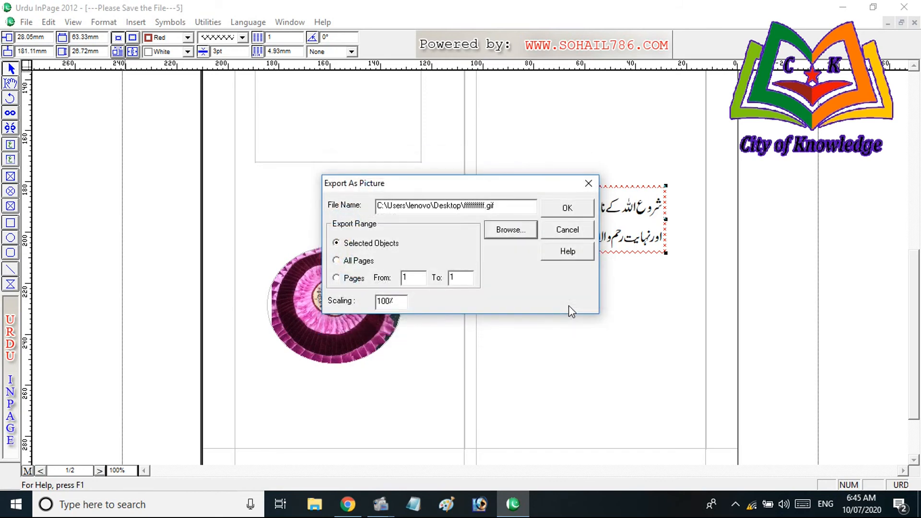
click(571, 207)
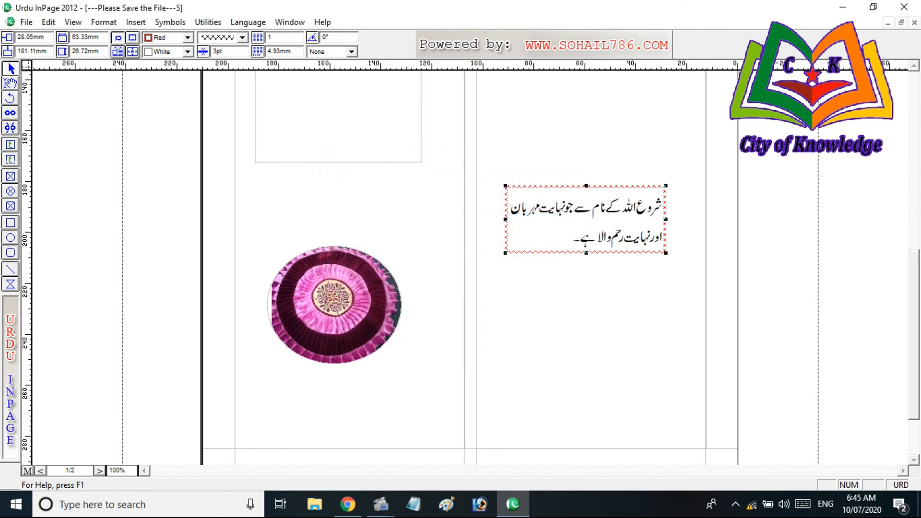
Step: Minimize InPage, view the exported ffffffffff picture from the desktop in Photos, and close the viewer
click(845, 12)
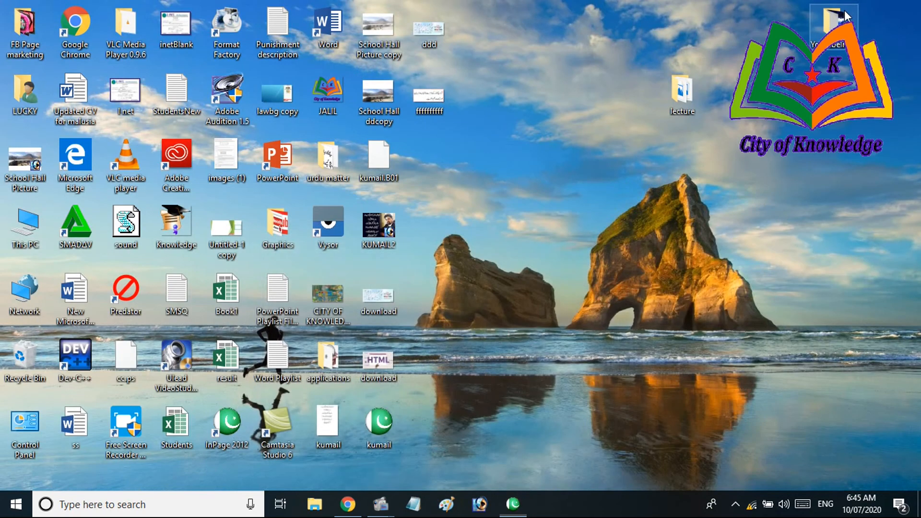
right_click(441, 103)
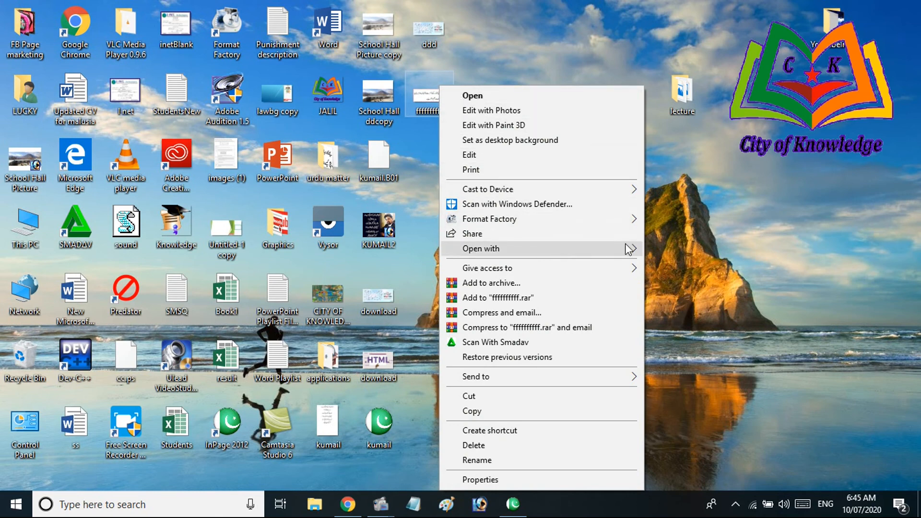
mouse_move(628, 249)
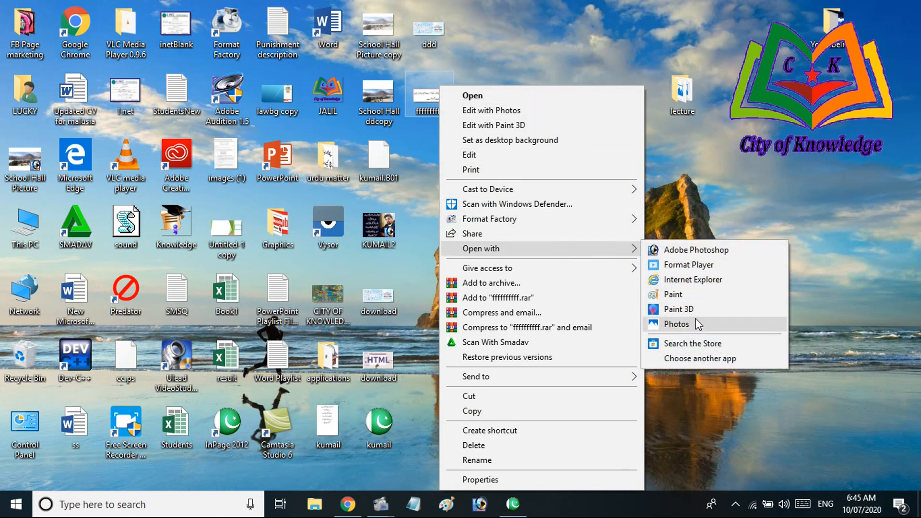
click(677, 324)
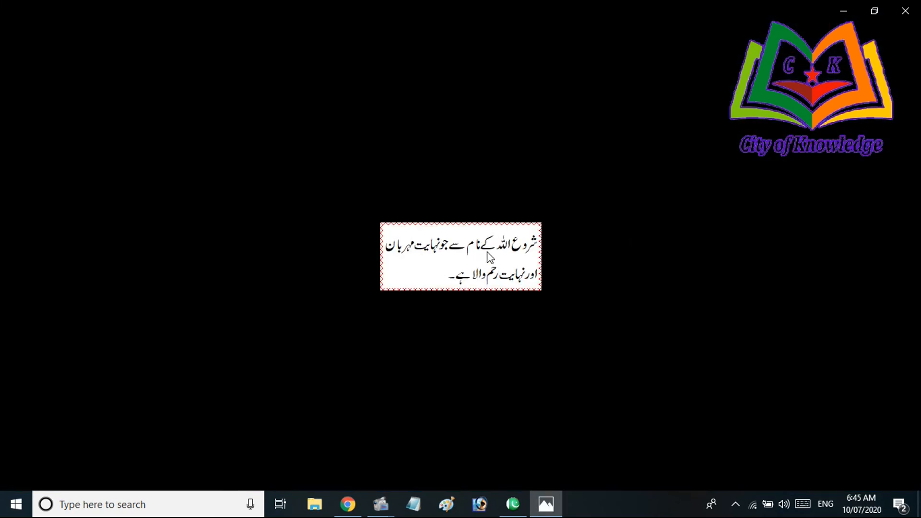
click(910, 12)
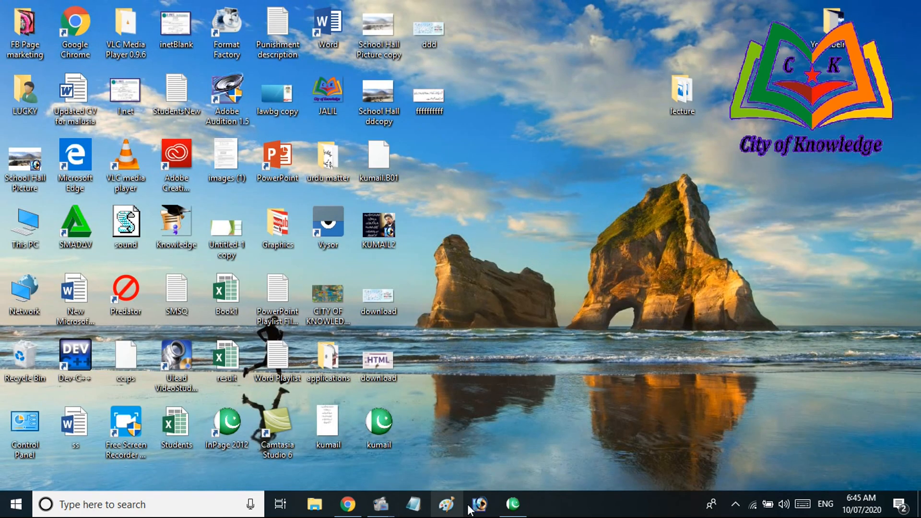
Step: Restore InPage, launch Word 2016 and create a blank document
click(513, 504)
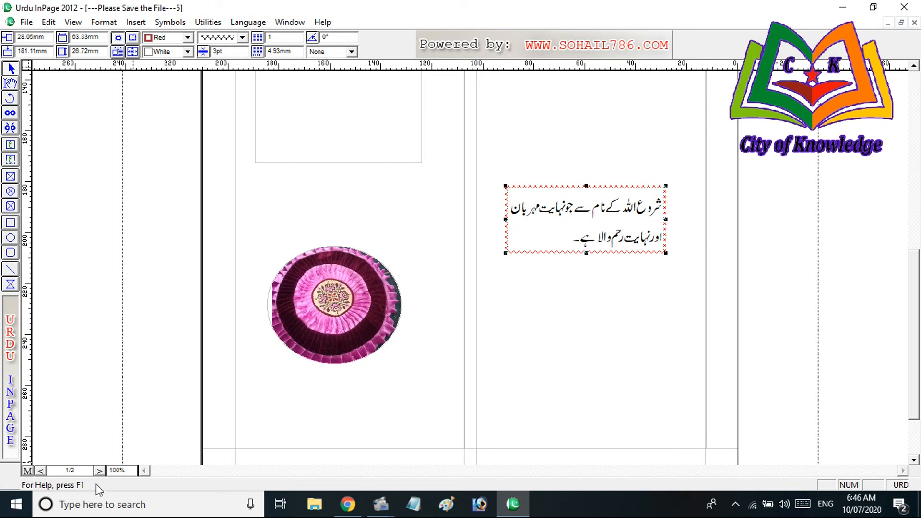
click(16, 503)
text(wor)
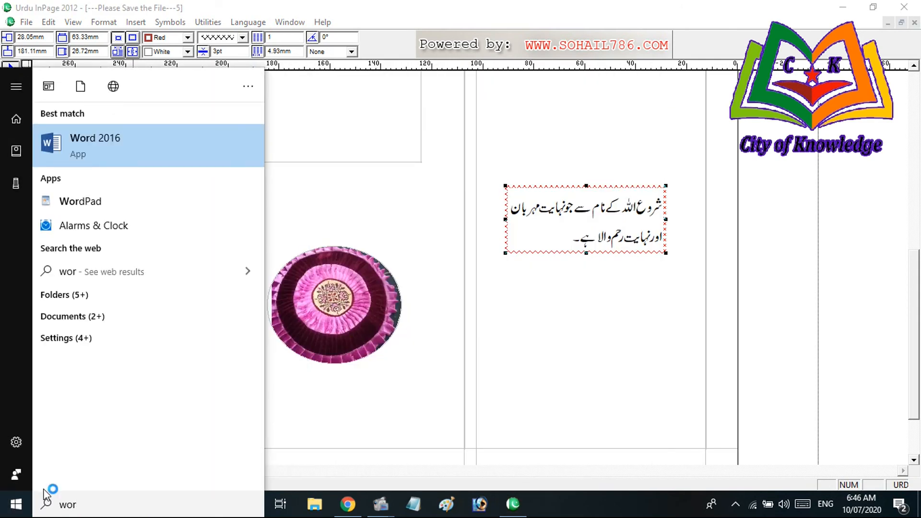
key(Return)
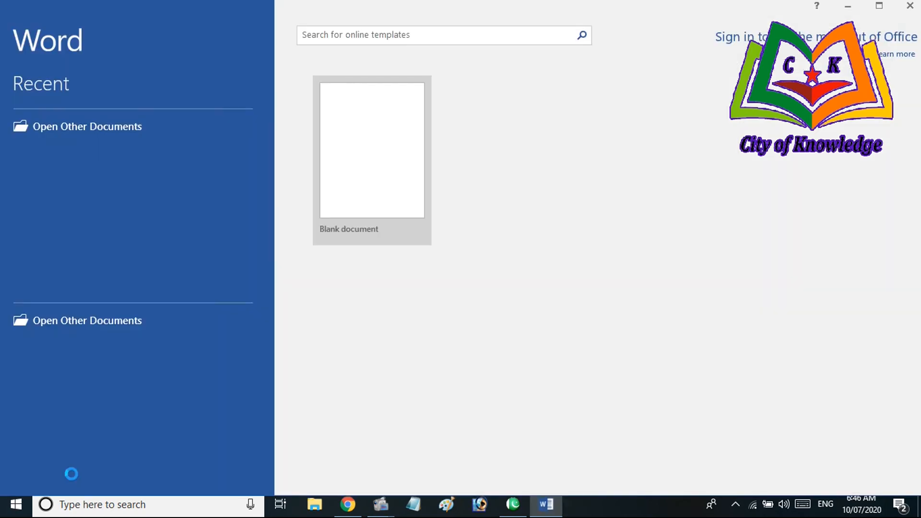
click(341, 147)
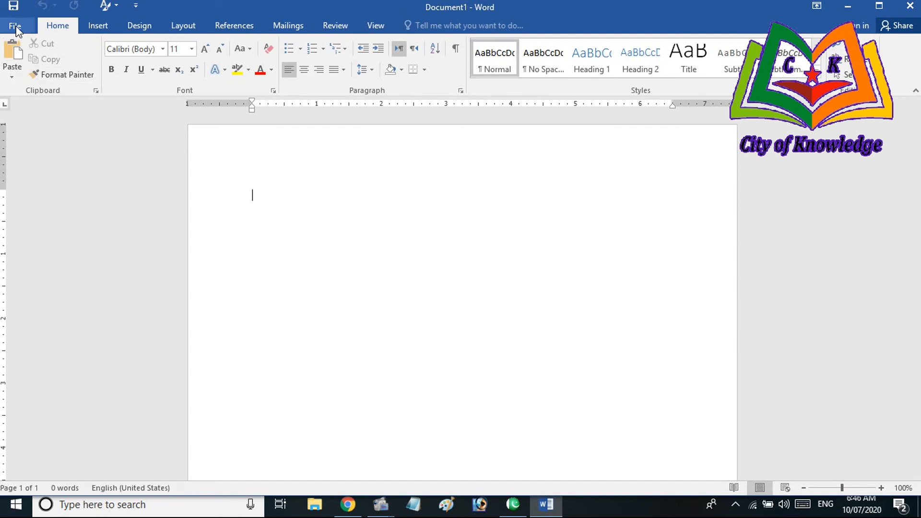
Step: Insert the copied Urdu box into the new blank document with Paste Special as Picture (Enhanced Metafile)
click(12, 77)
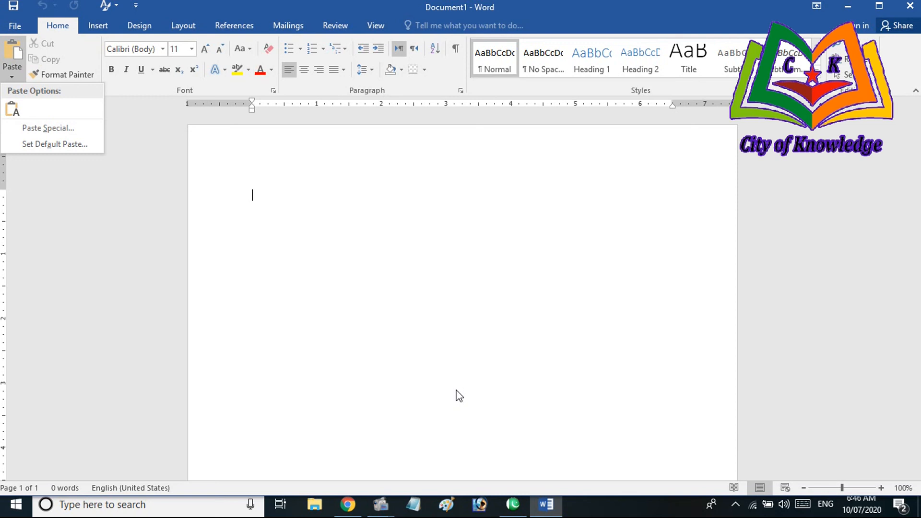
key(s)
click(381, 188)
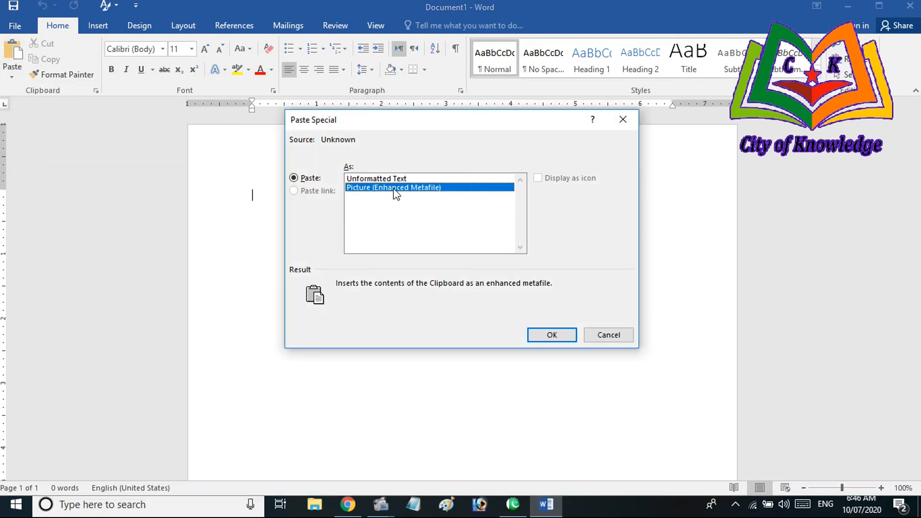
click(552, 335)
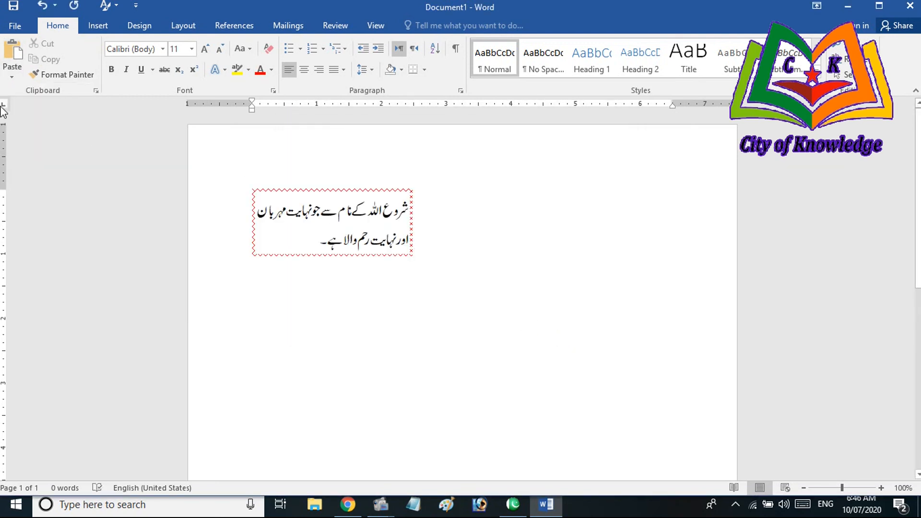
Step: Save the document to the Desktop as a Word Document named urdutoEngilsh
click(16, 28)
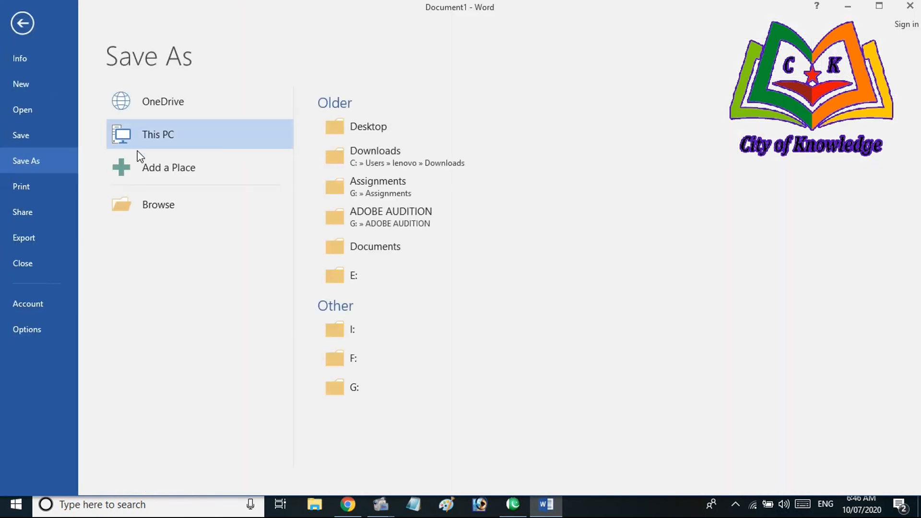
click(375, 128)
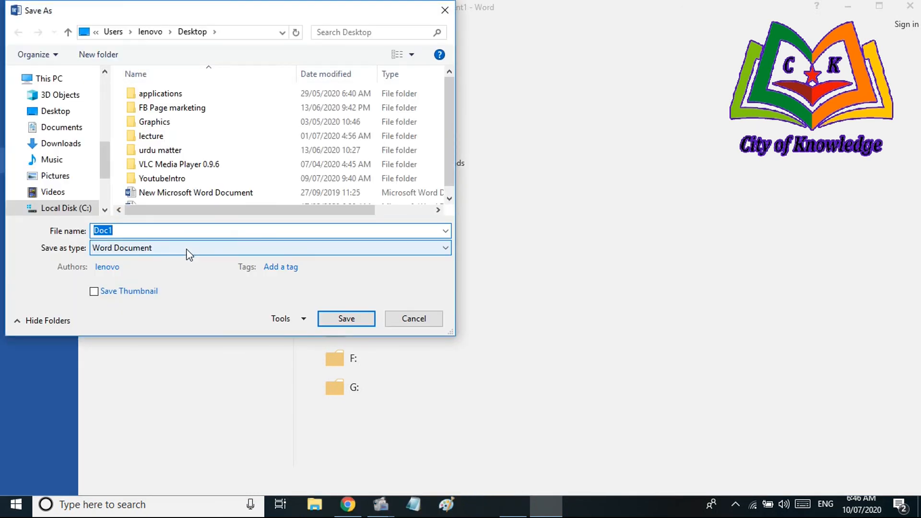
text(u)
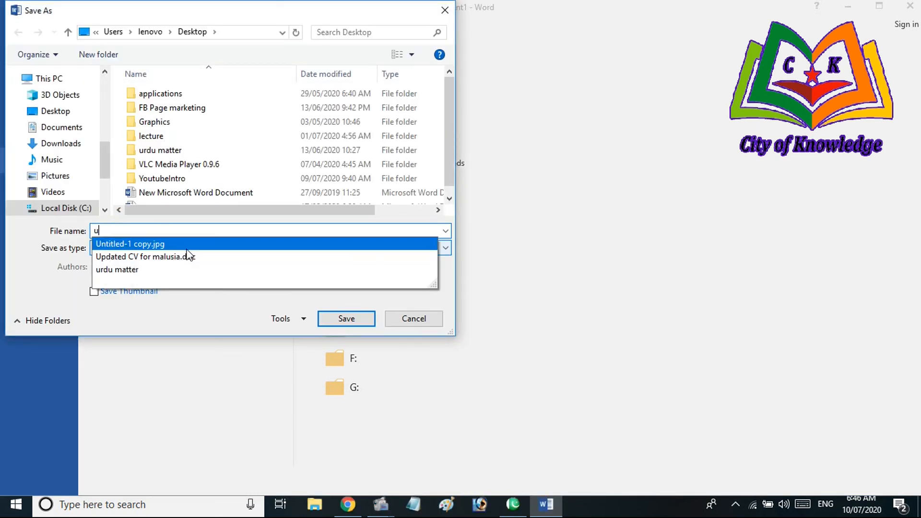
text(rduto)
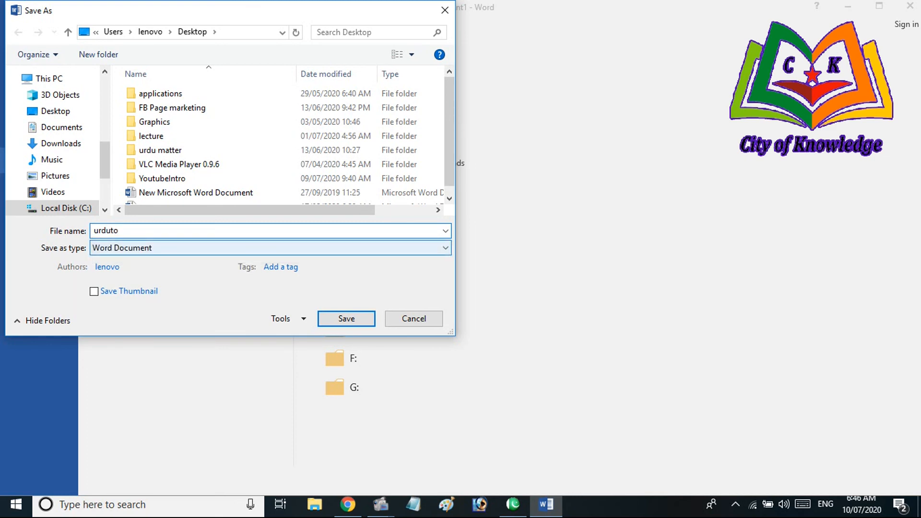
text(Engilsh)
click(344, 321)
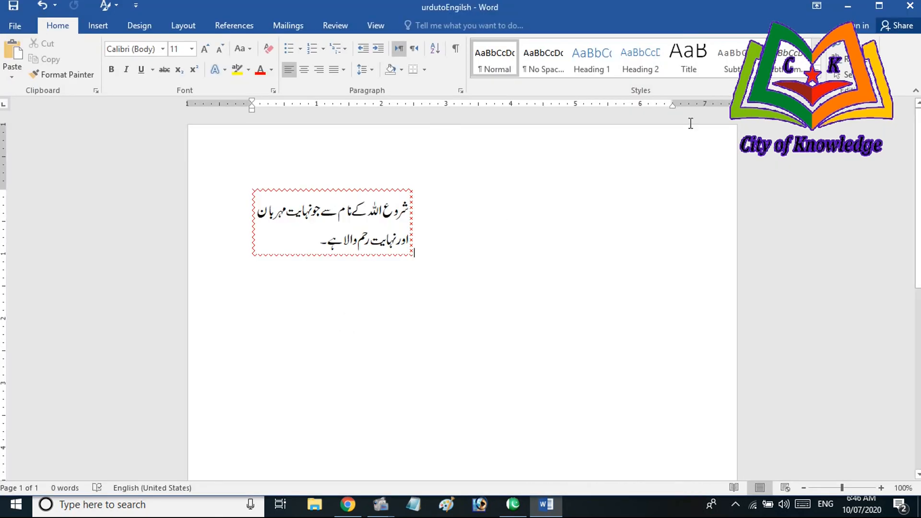
Step: Close Word and InPage, discarding the unsaved InPage document
click(911, 7)
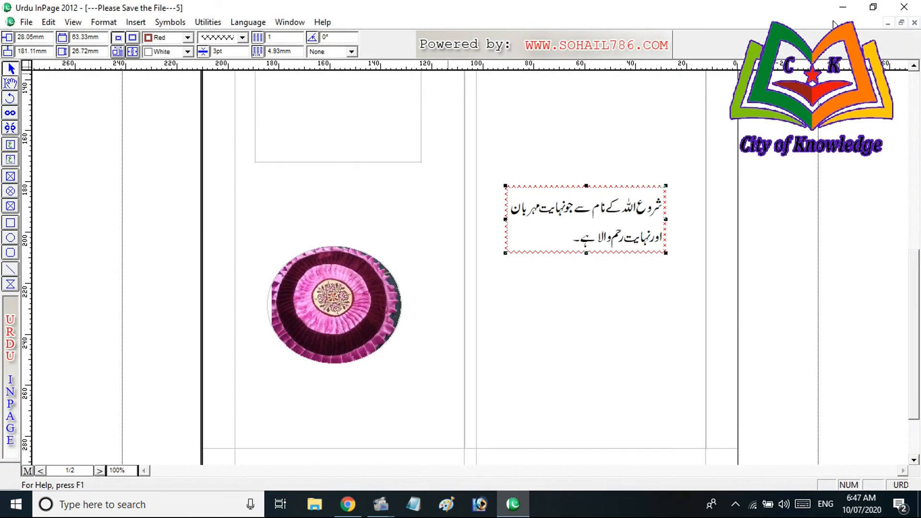
click(908, 8)
click(471, 282)
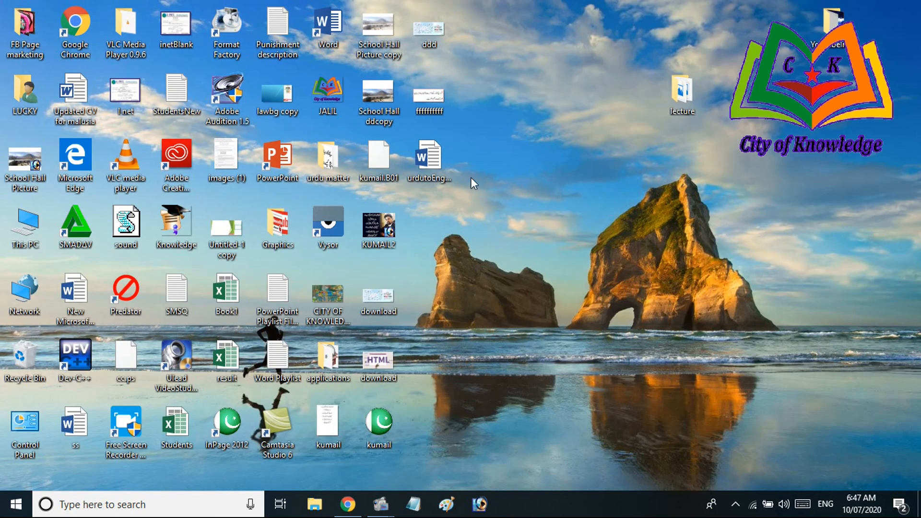
Step: Open the saved urdutoEngilsh document from the desktop while InPage is closed, and minimize it
click(429, 161)
double_click(435, 168)
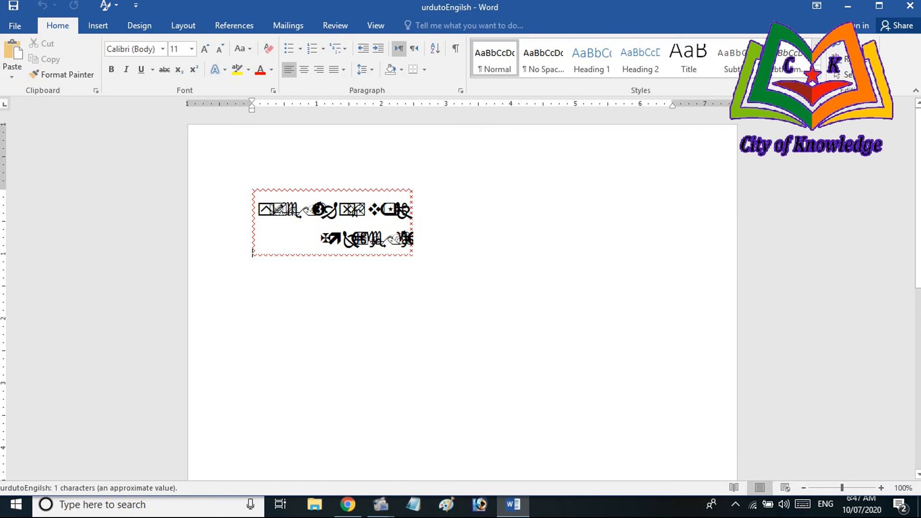
click(512, 503)
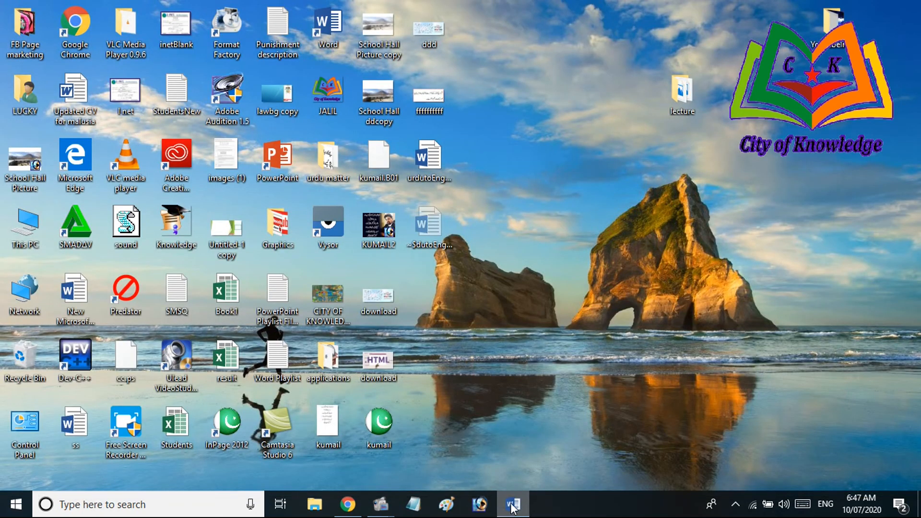
right_click(513, 505)
click(476, 476)
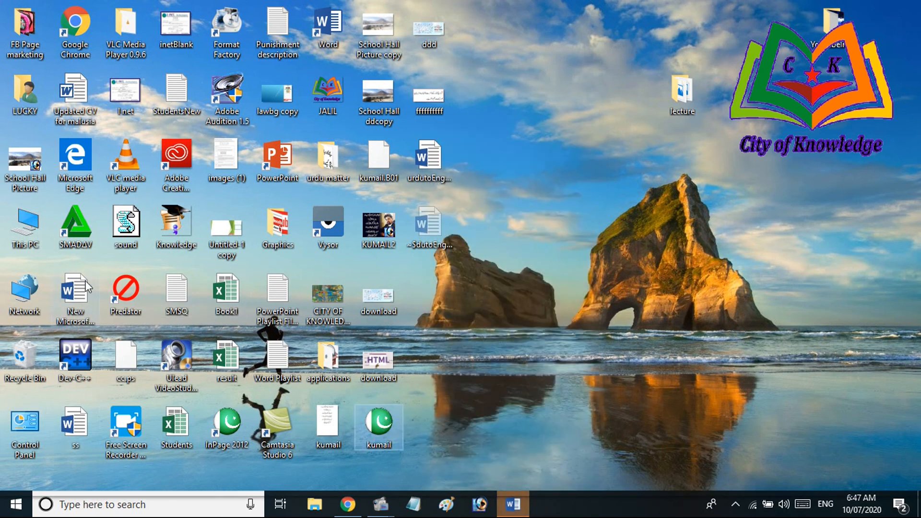
Step: Launch InPage 2012 from the desktop, refresh the desktop, and switch back to the urdutoEngilsh document in Word
double_click(224, 425)
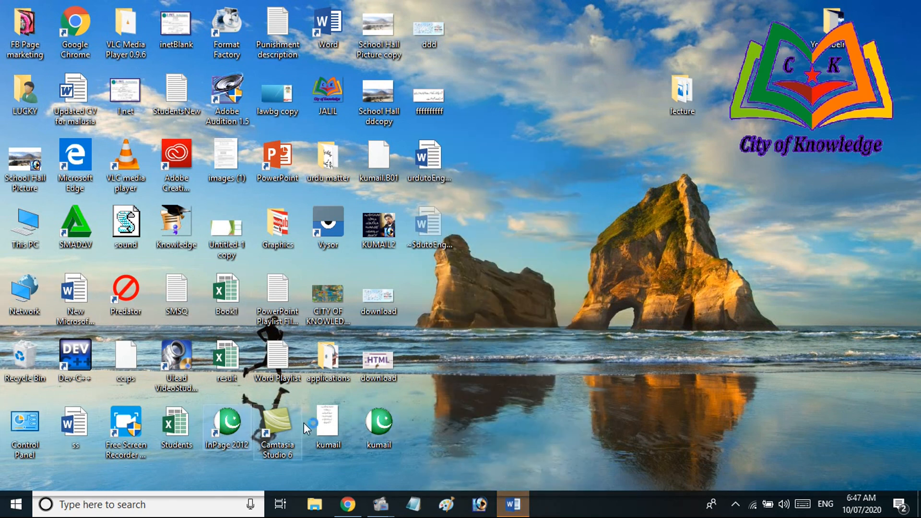
right_click(713, 348)
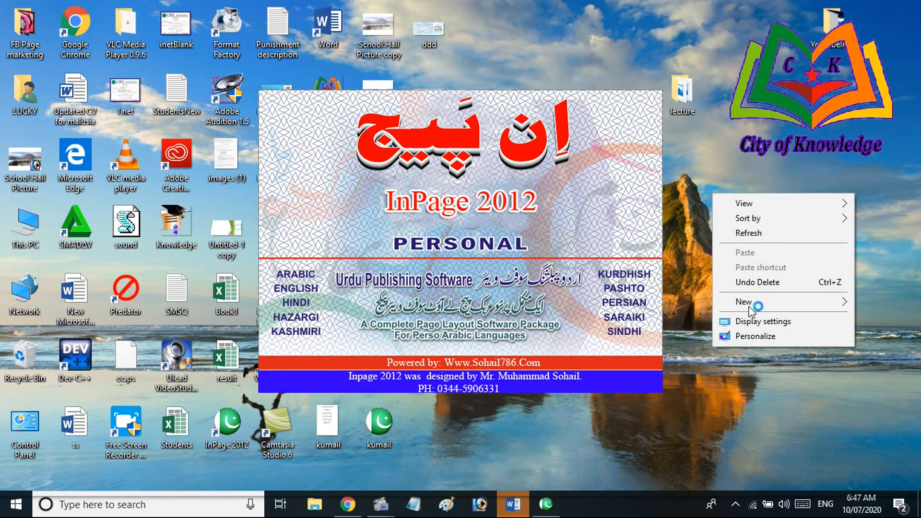
click(759, 233)
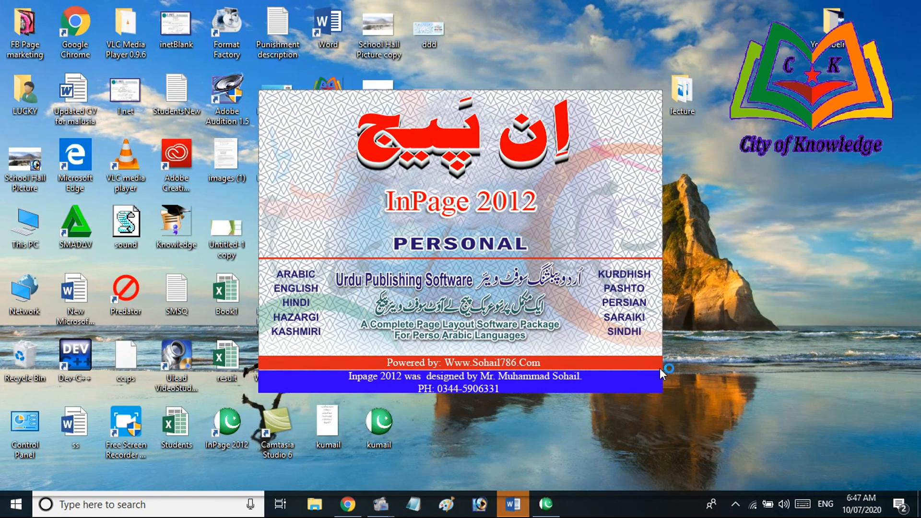
click(523, 509)
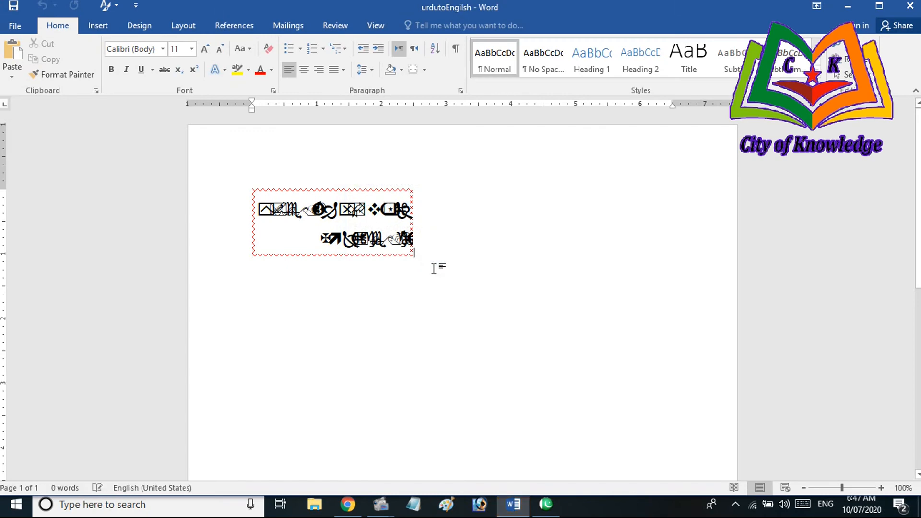
Step: Close the urdutoEngilsh document and refresh the desktop while InPage loads, choosing to wait for the program to respond
click(910, 6)
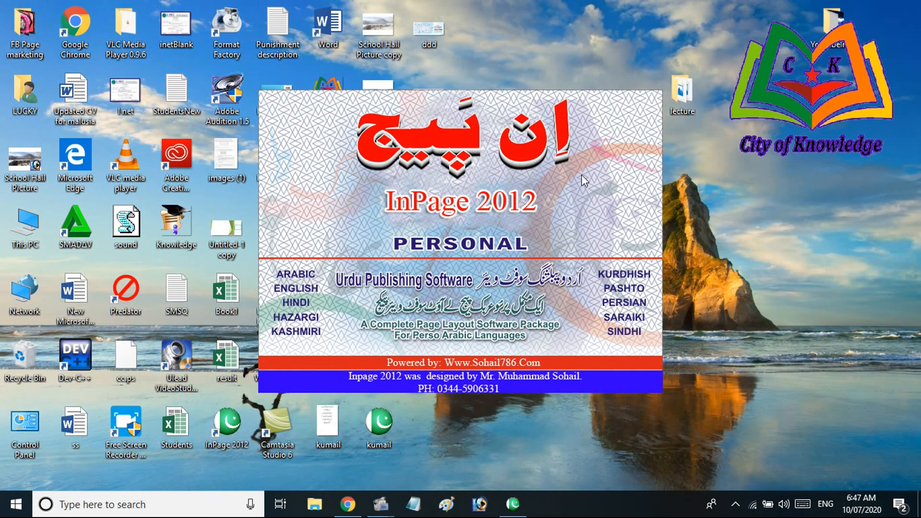
right_click(723, 276)
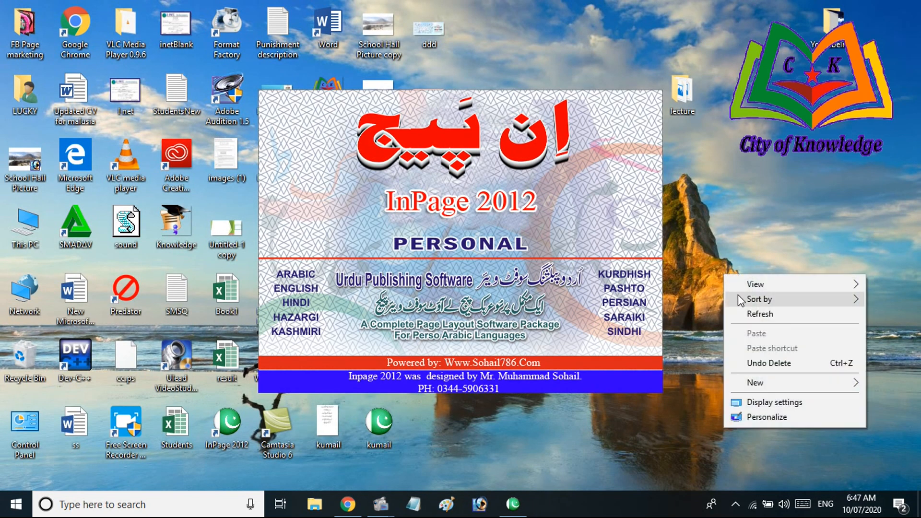
click(765, 311)
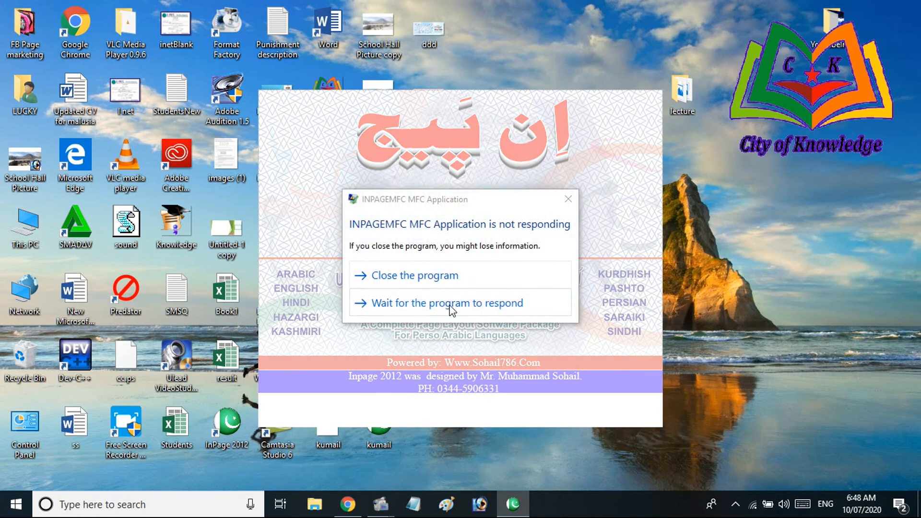
click(458, 309)
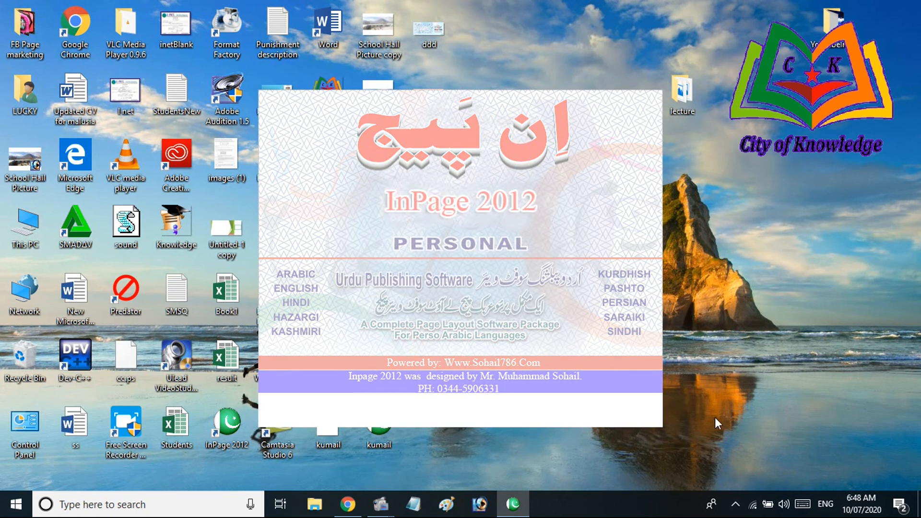
Step: Disconnect the computer from the current Wi-Fi network and dismiss the network list
right_click(754, 506)
click(753, 506)
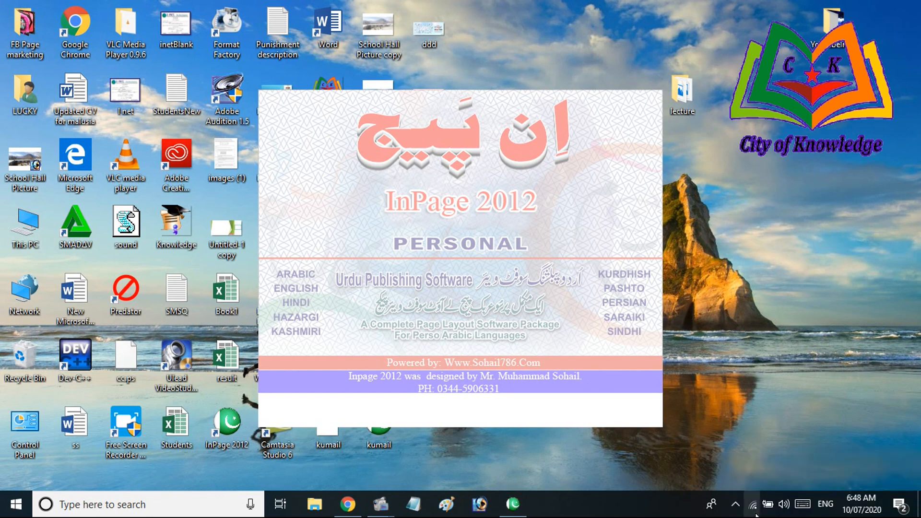
click(874, 183)
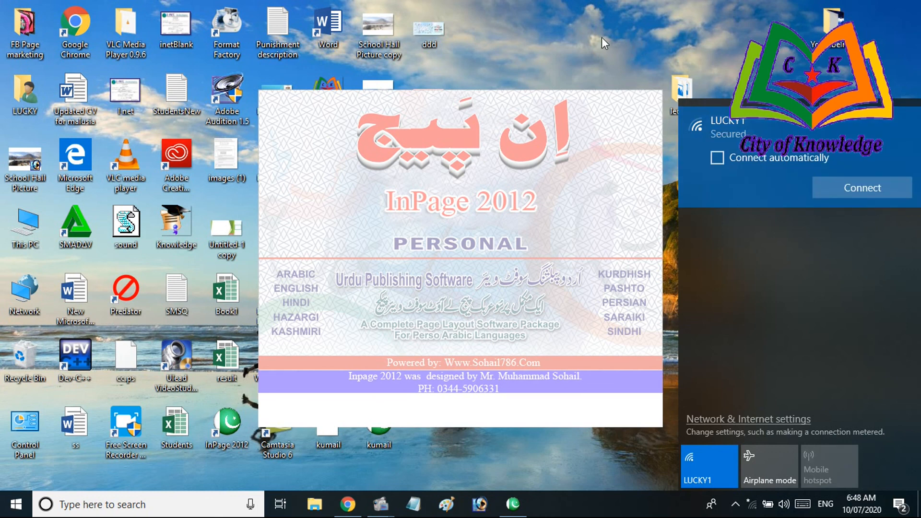
click(677, 34)
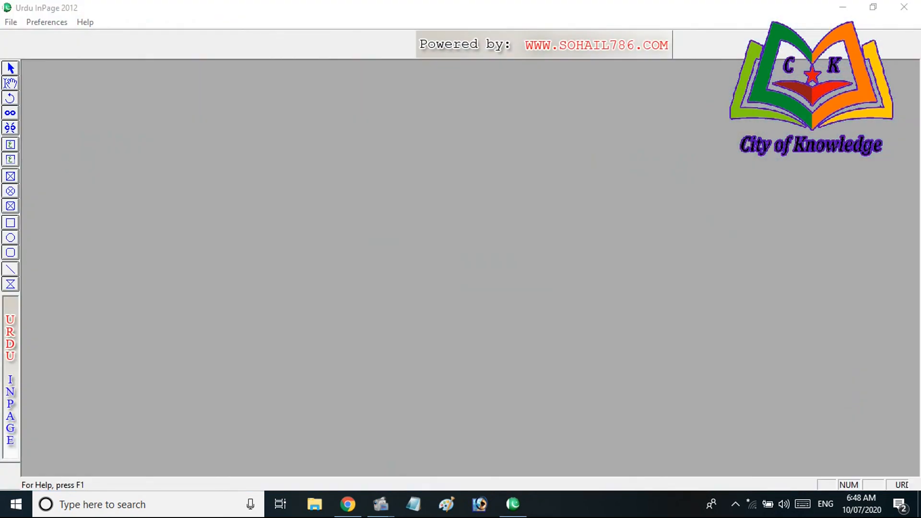
Step: Minimize InPage and reopen the urdutoEngilsh document from the desktop to check its Urdu text while InPage is running
click(843, 7)
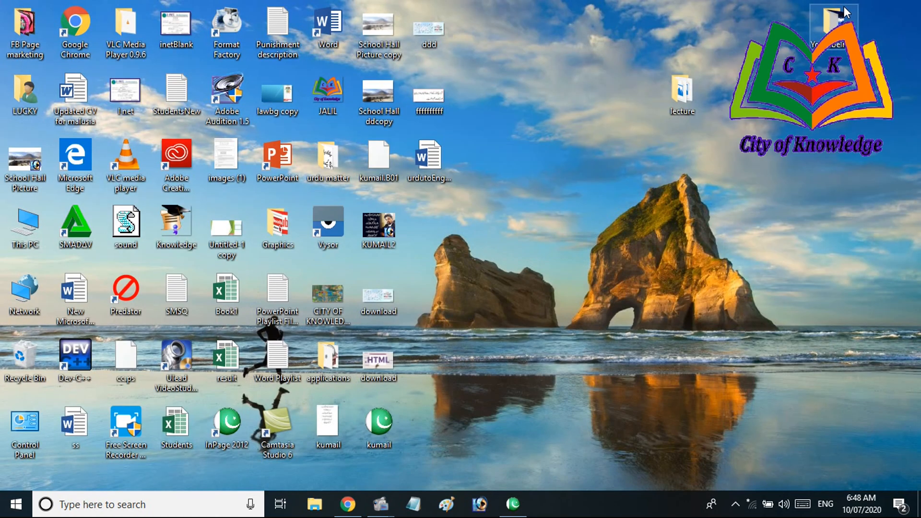
click(513, 504)
click(842, 8)
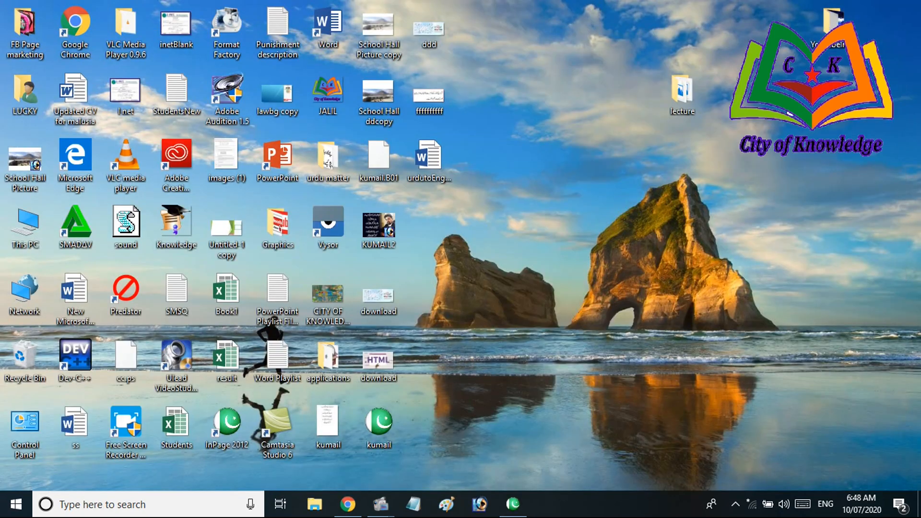
double_click(436, 160)
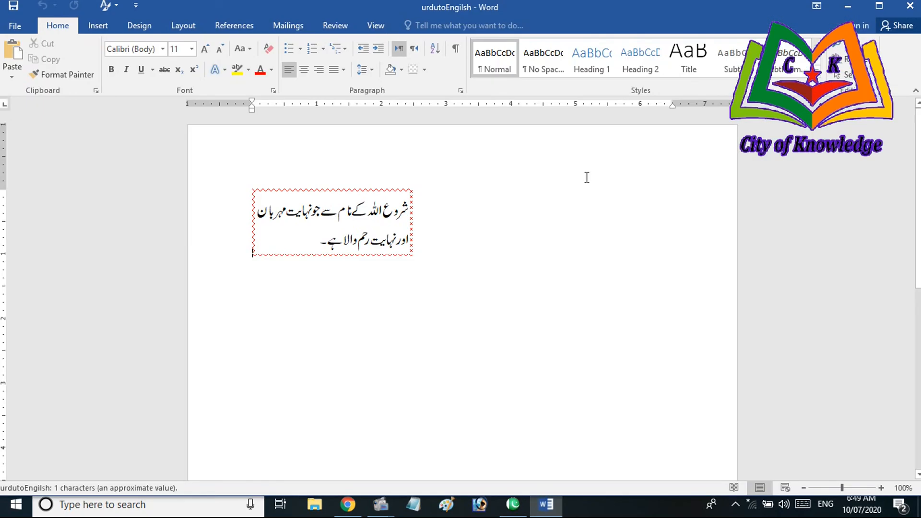
click(399, 193)
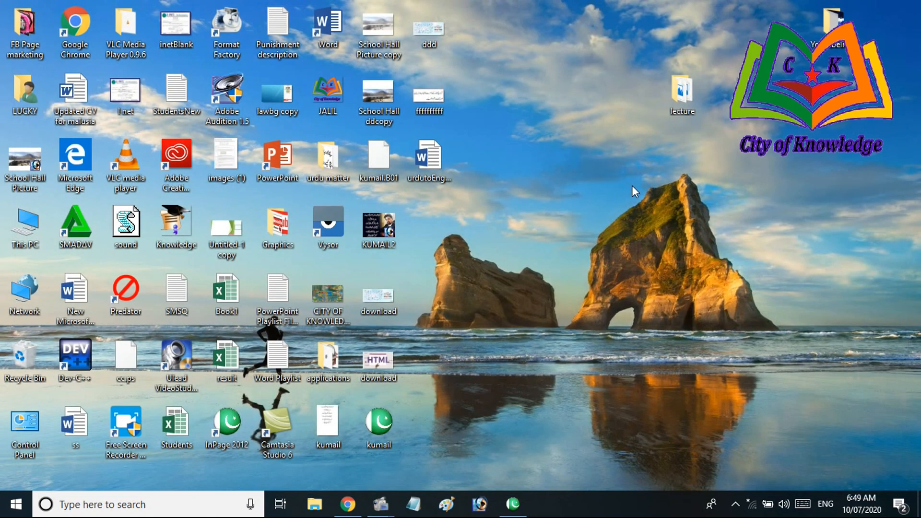
Step: Bring the minimized InPage 2012 window back up and close the program
click(513, 503)
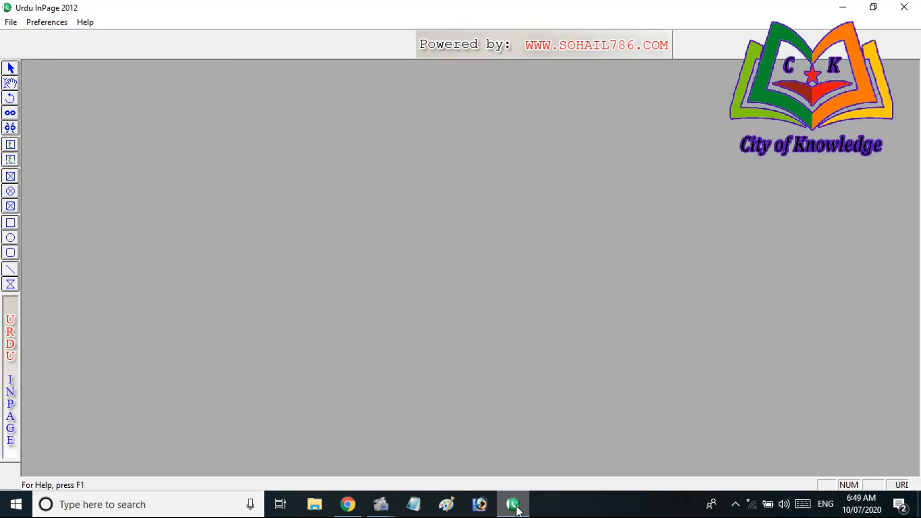
click(904, 7)
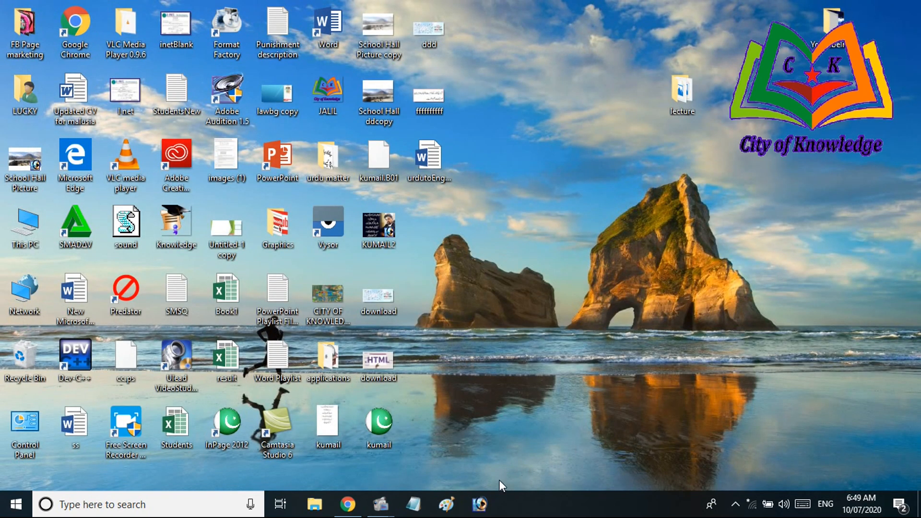
mouse_move(377, 512)
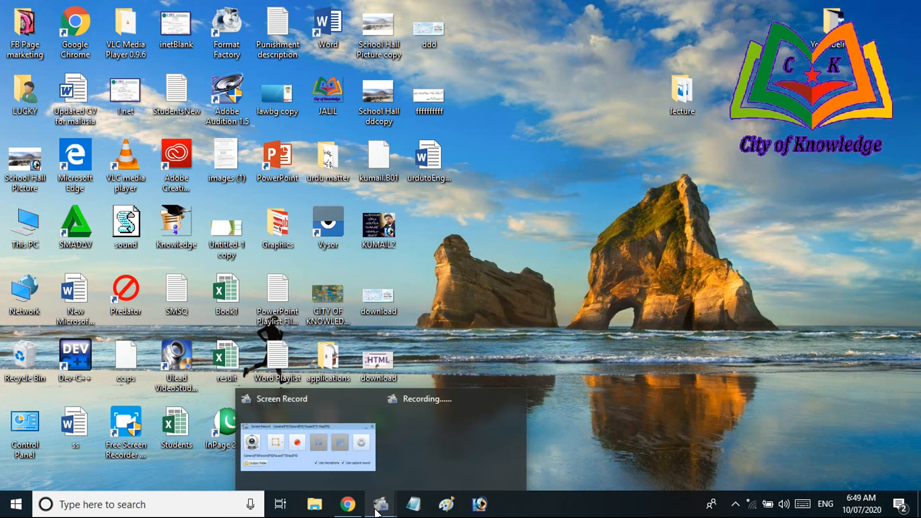